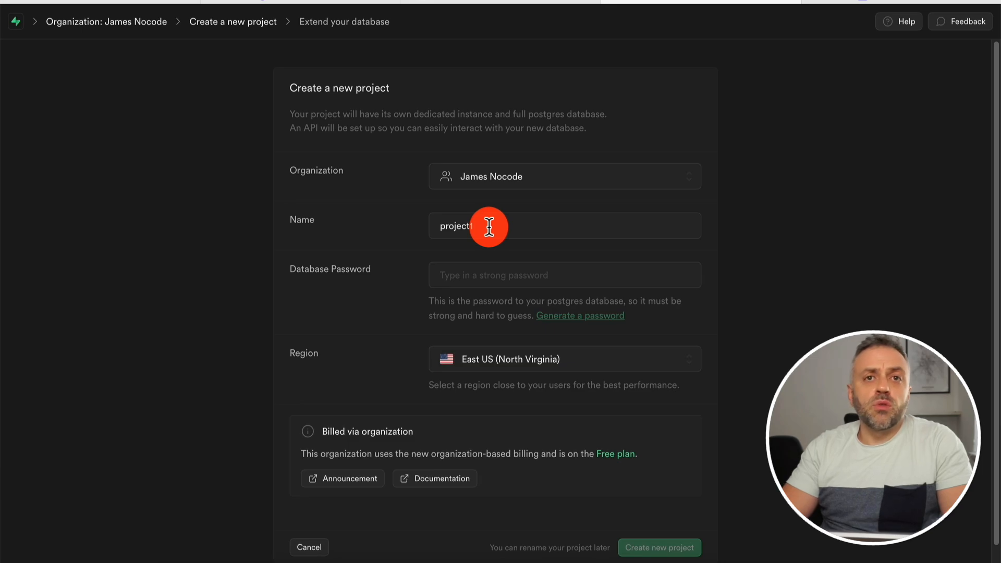
Fill in a suggested strong database password and attempt to create the project.
click(459, 275)
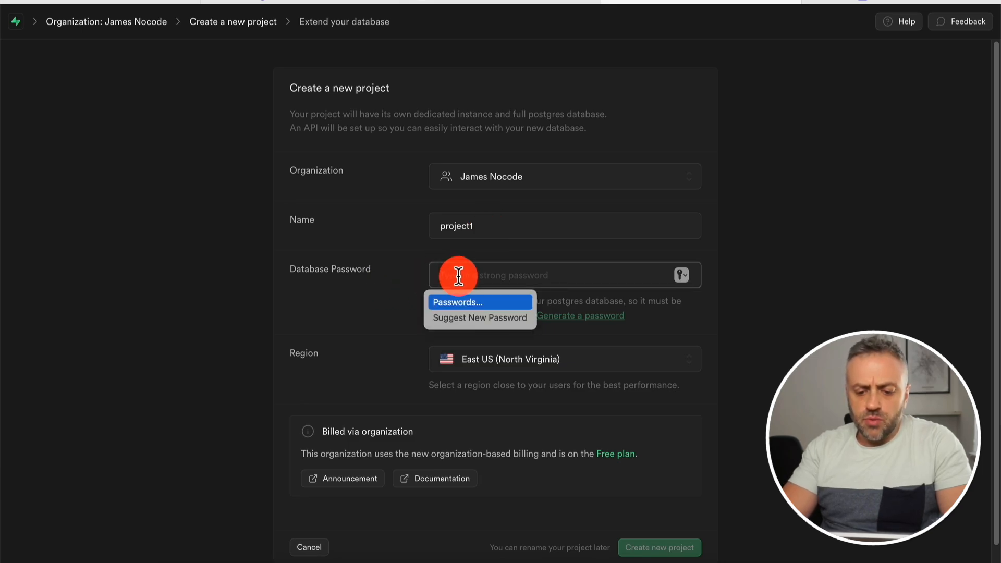
text(1234)
click(372, 328)
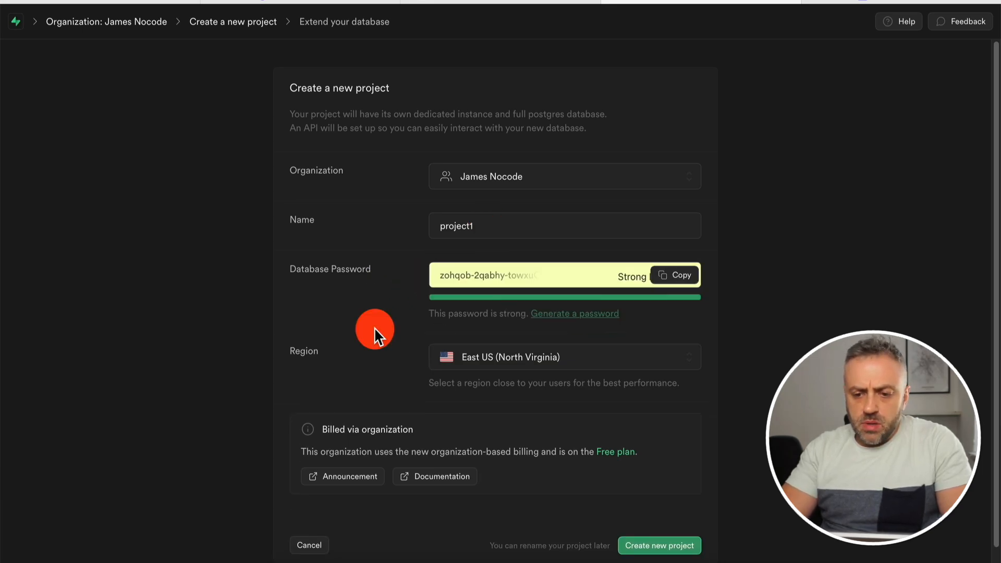
click(654, 528)
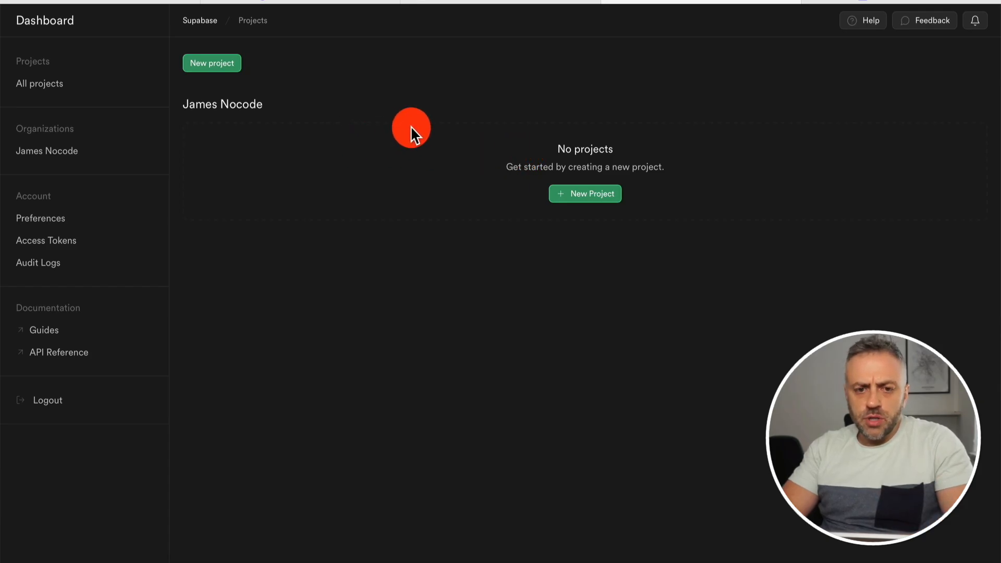
Create a new project named fiverr-db with a suggested strong database password.
click(593, 194)
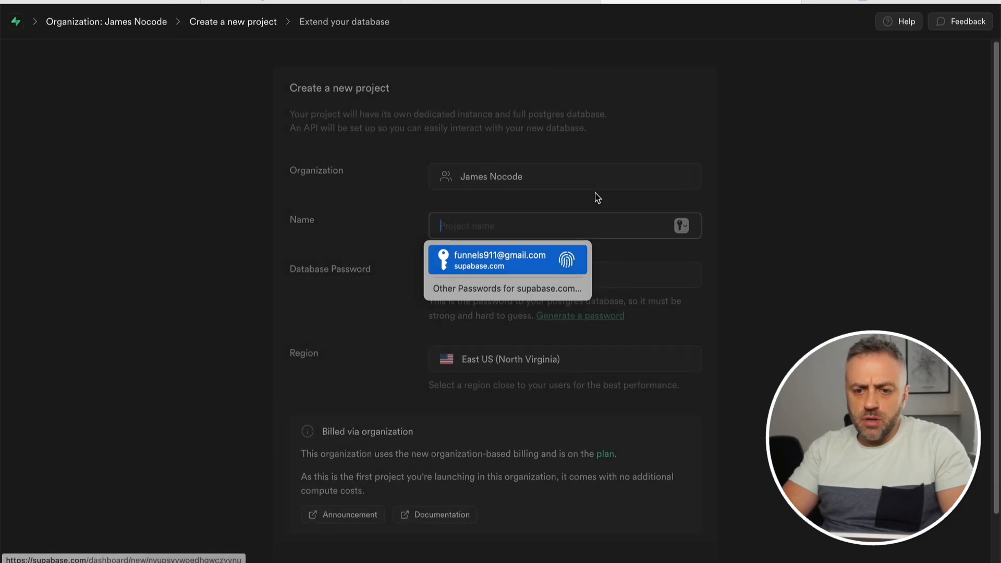
click(501, 228)
text(fiverr-db)
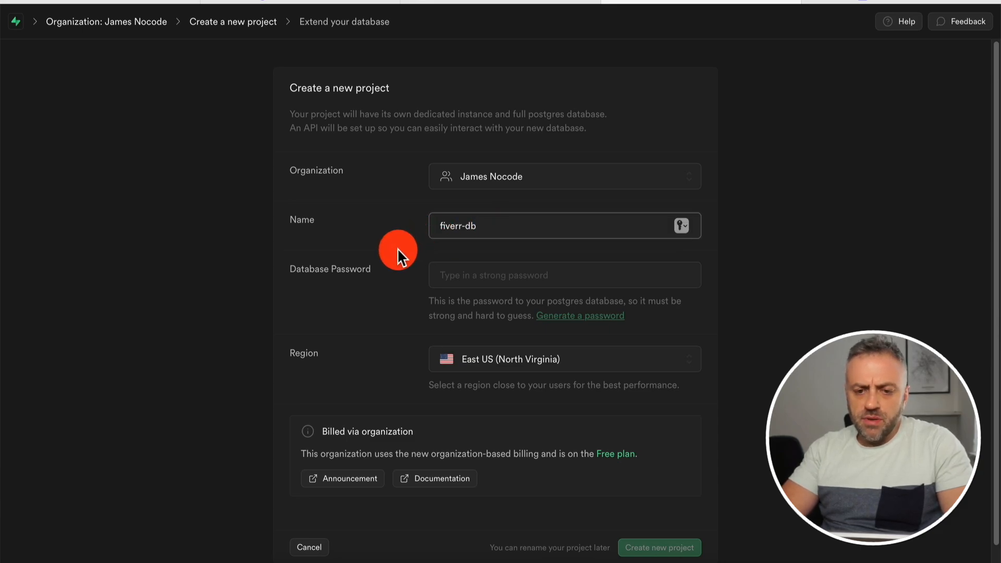
click(474, 275)
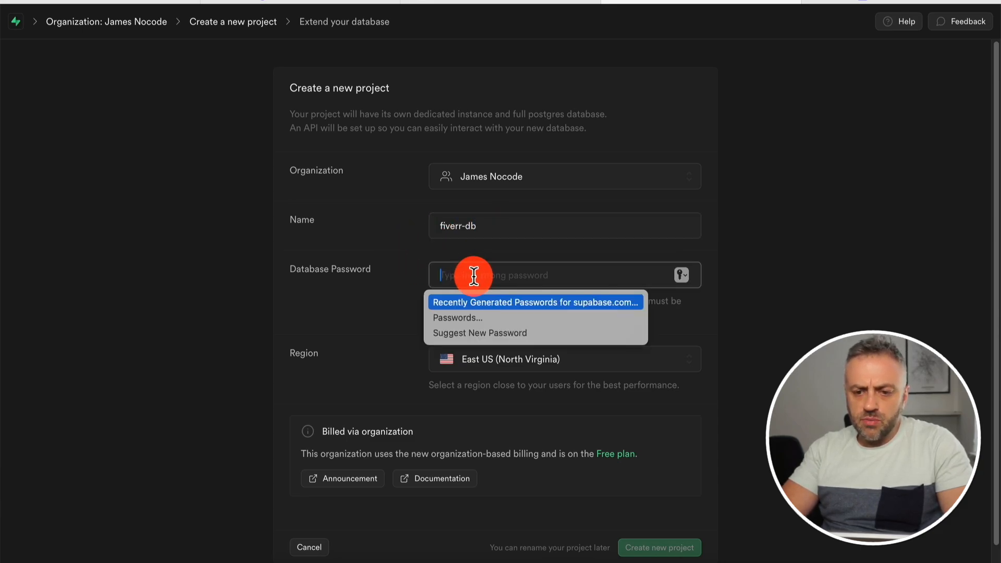
click(480, 332)
click(666, 546)
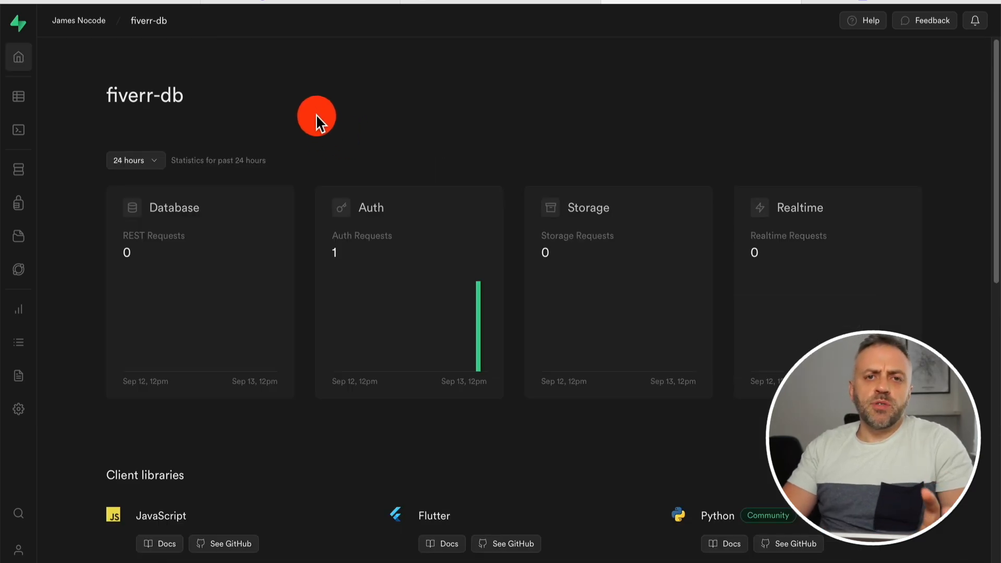
Open the Table Editor and start creating a new table in the public schema.
click(18, 95)
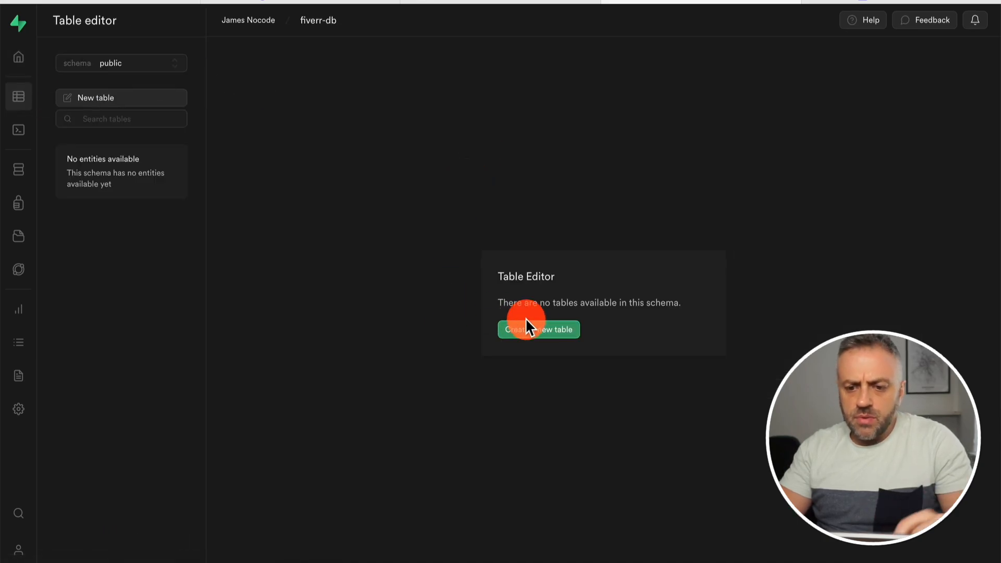
click(551, 333)
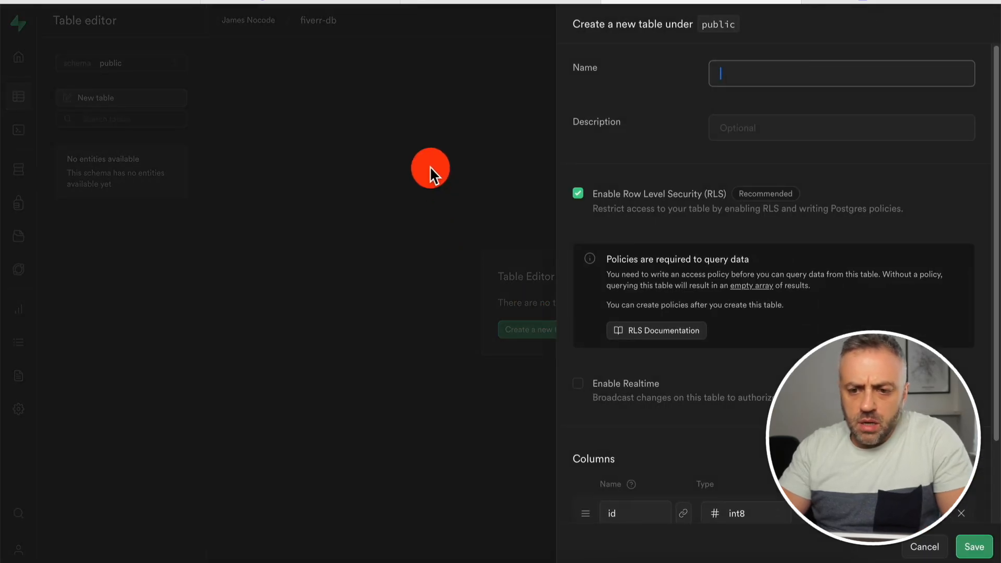
click(377, 3)
Scroll the Whimsical board to the Database Structure notes listing Users, Gigs, Orders and Categories.
scroll(633, 253, right, 10)
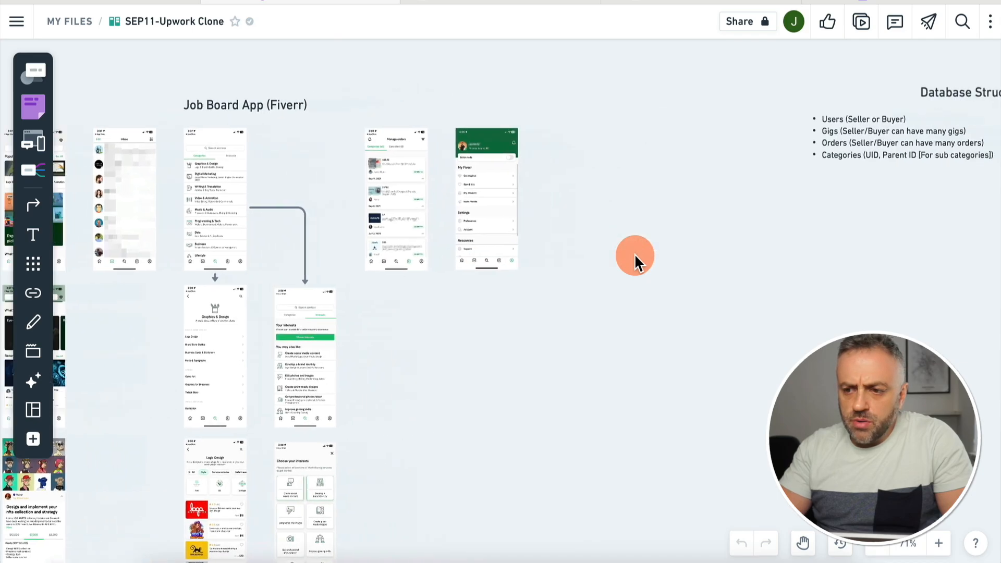
scroll(354, 141, up, 2)
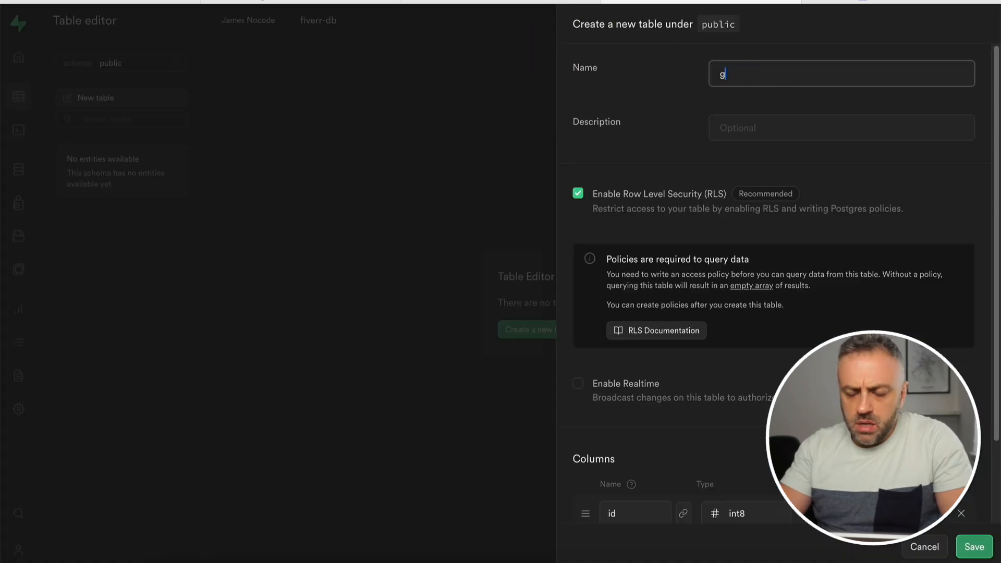
Name the table gigs and add a text column called name.
text(s)
click(777, 86)
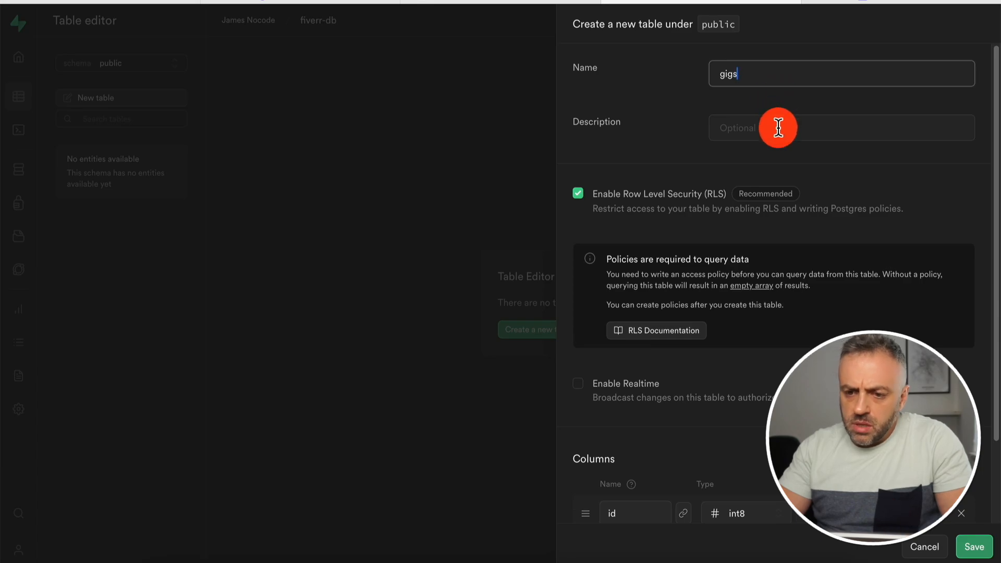
scroll(734, 224, down, 3)
scroll(734, 225, down, 1)
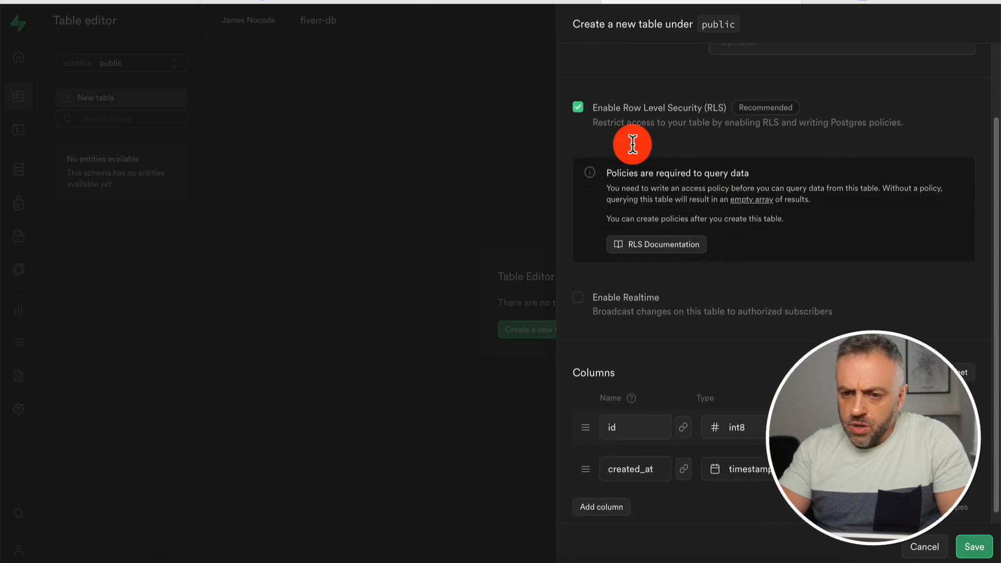
scroll(698, 166, down, 1)
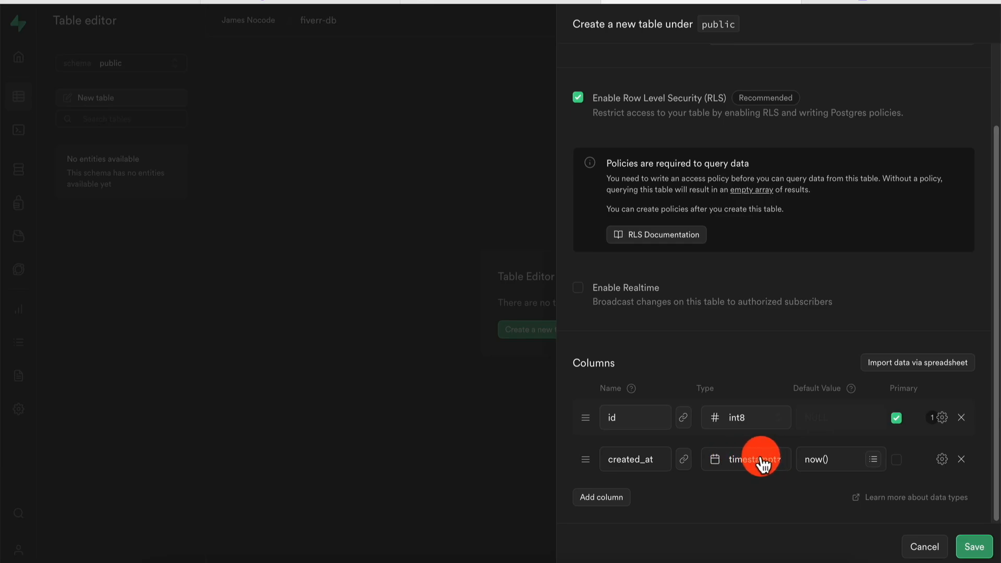
click(600, 499)
scroll(758, 348, down, 1)
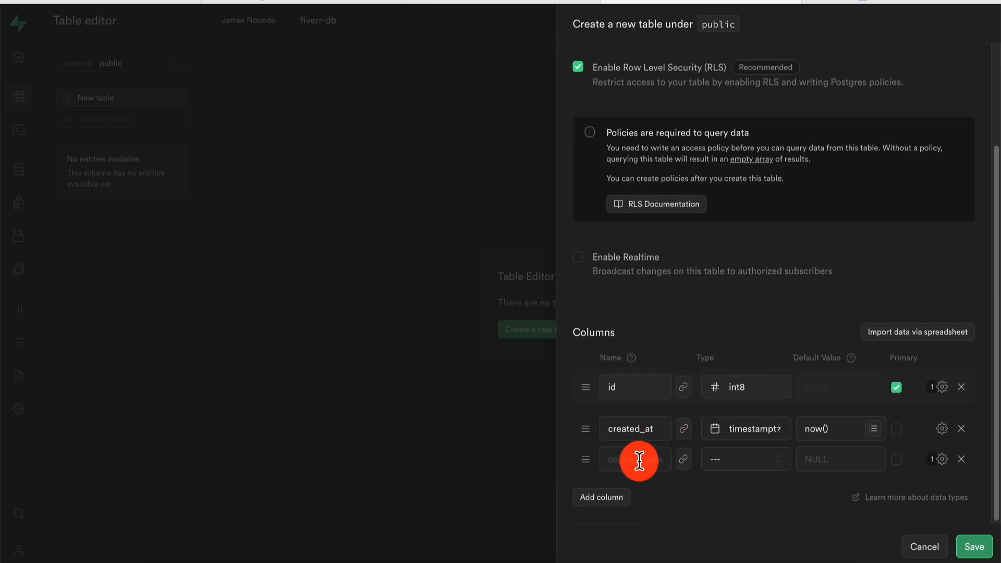
click(639, 460)
text(name)
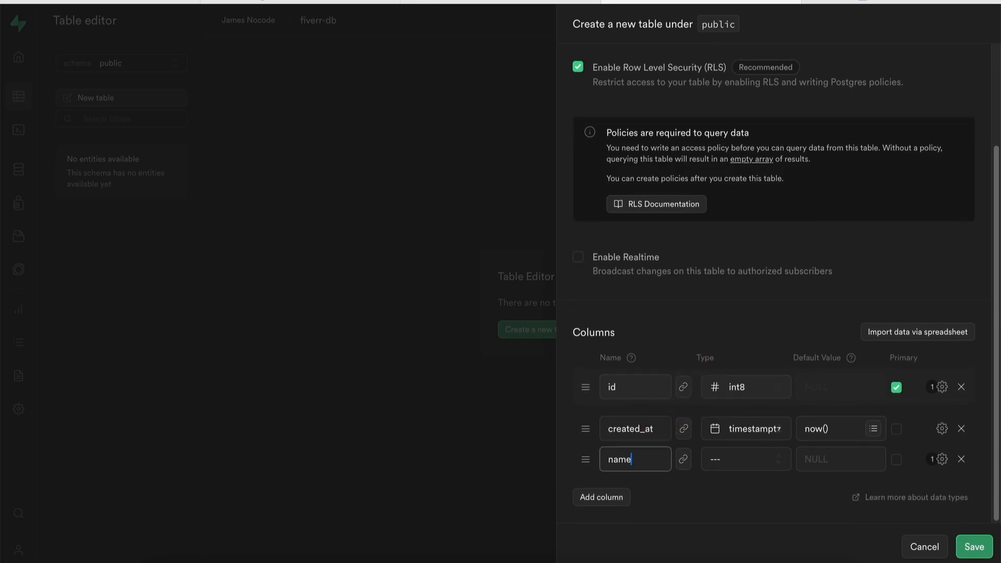
click(743, 456)
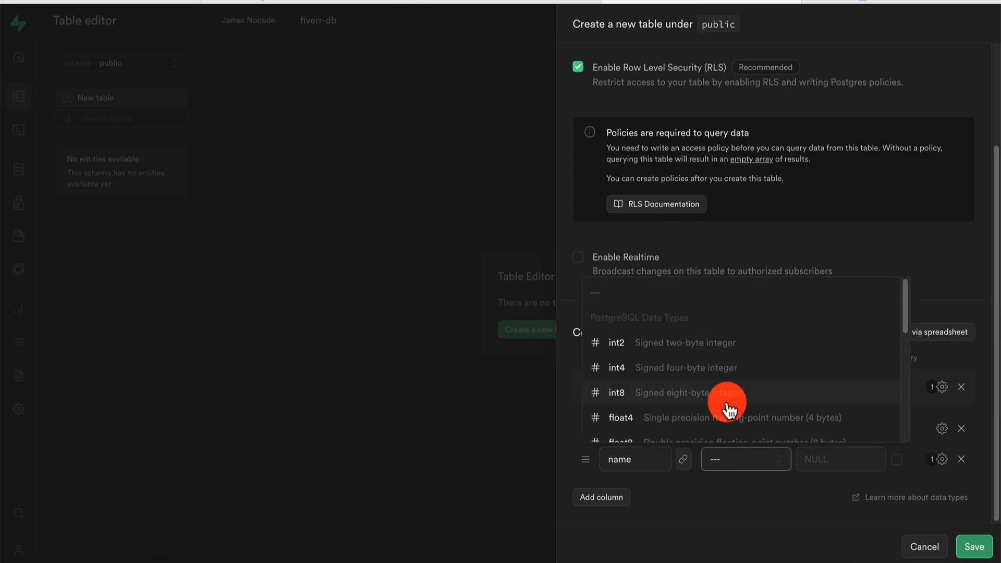
scroll(728, 411, down, 5)
click(726, 352)
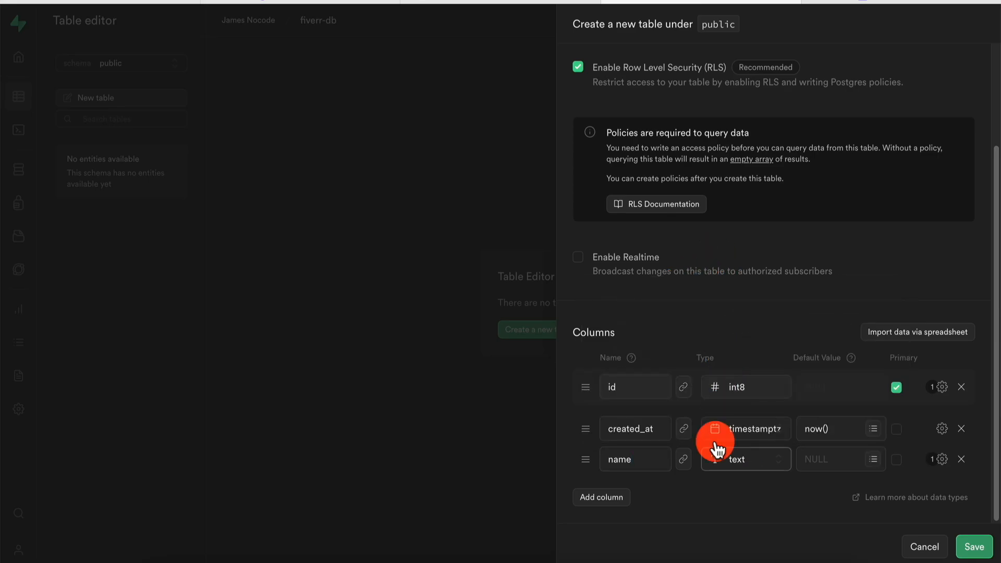
Add a text column desc and save the gigs table.
click(602, 498)
text(de)
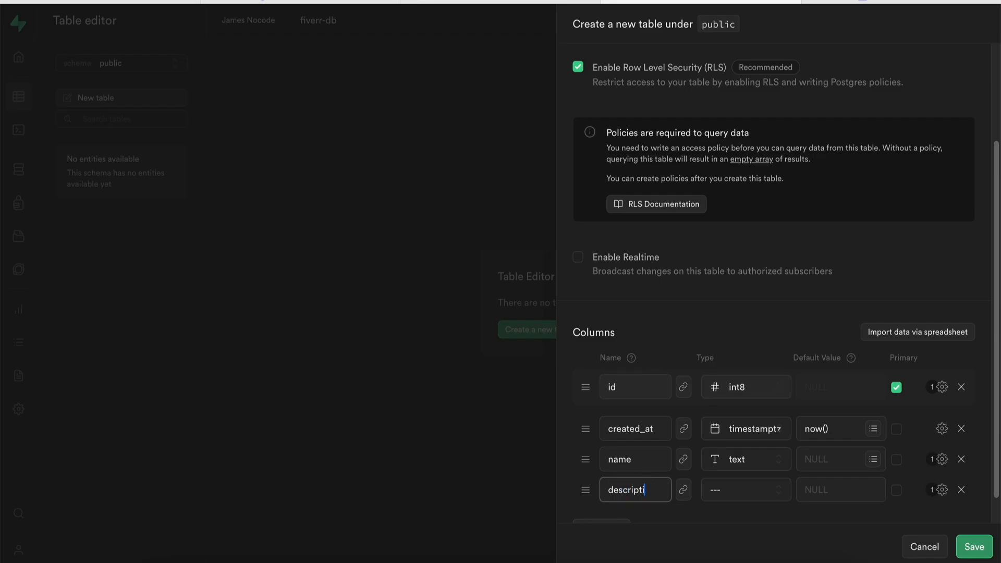
text(scri)
key(BackSpace)
key(BackSpace)
click(745, 489)
scroll(688, 401, down, 4)
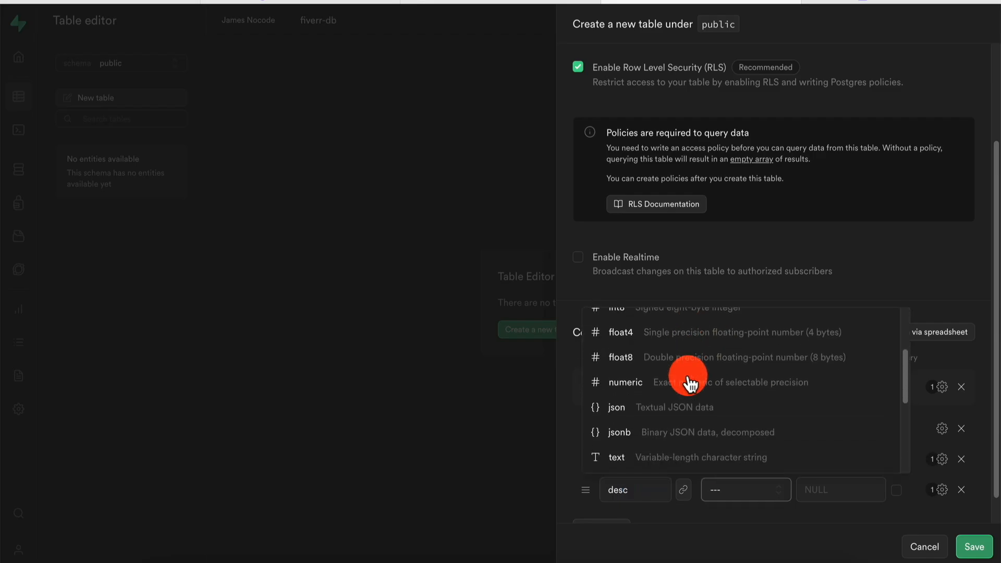
click(646, 457)
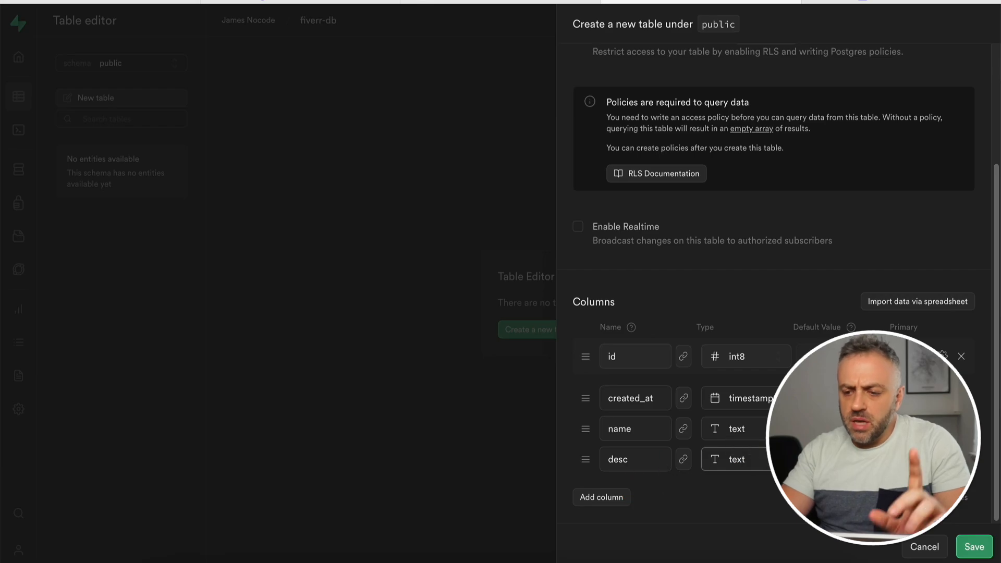
click(975, 547)
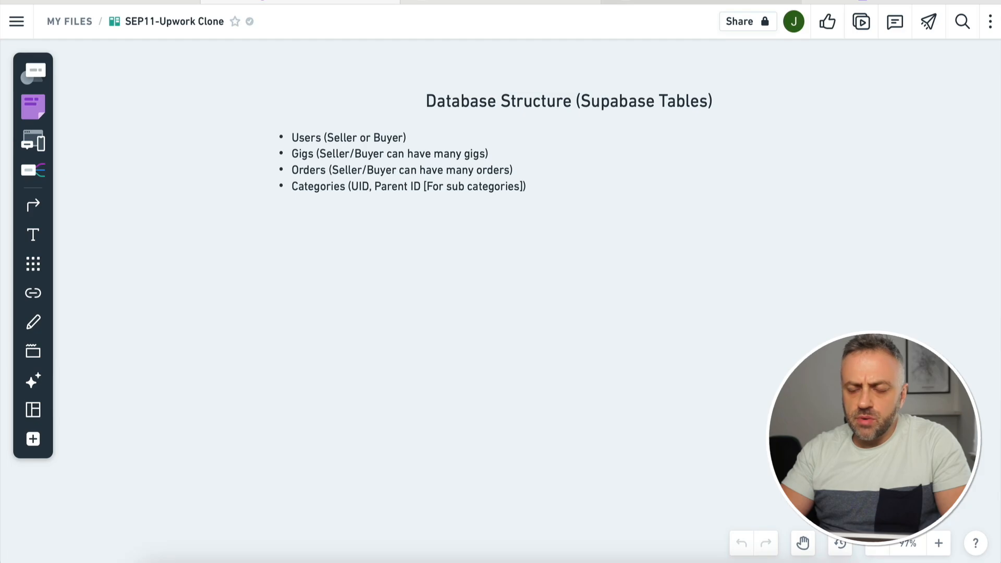
click(701, 3)
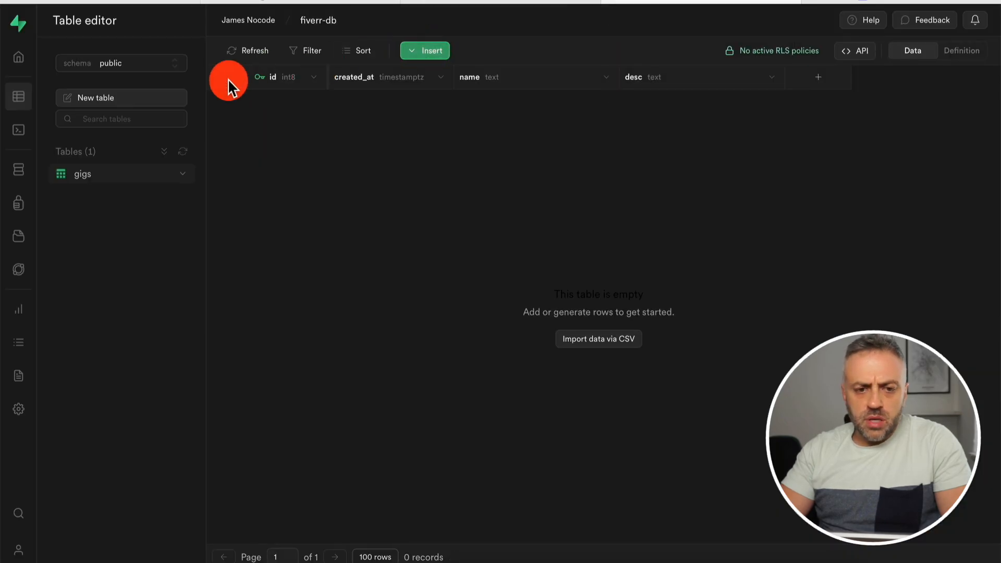
Start a new table named orders with a text notes column.
click(112, 97)
click(831, 74)
text(orde)
scroll(584, 514, down, 2)
click(604, 497)
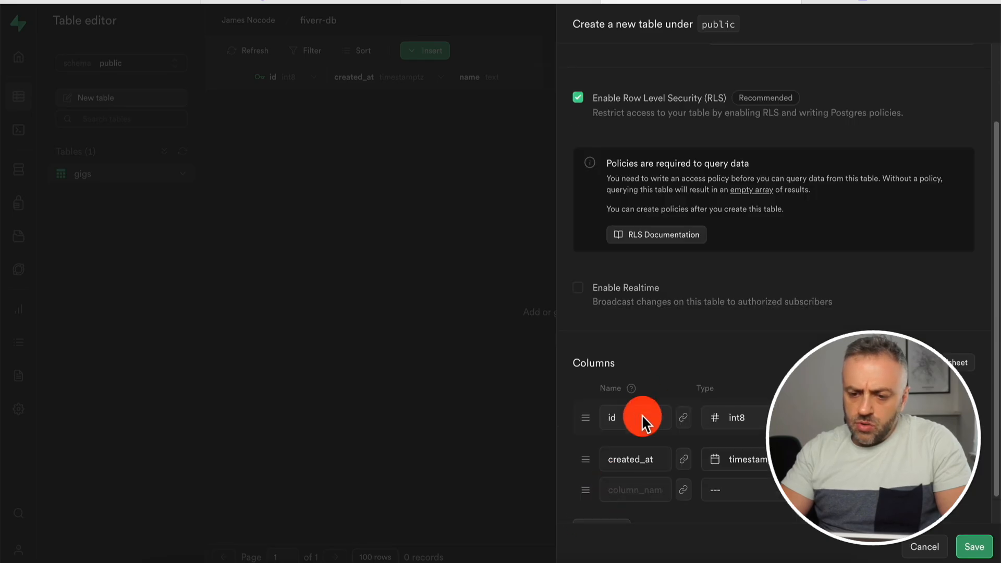
scroll(649, 392, down, 1)
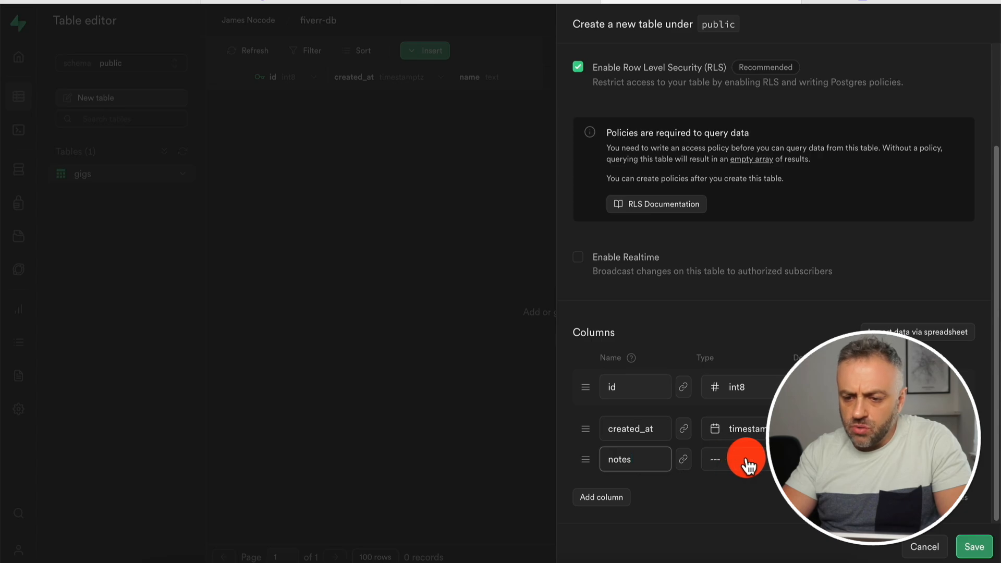
click(740, 461)
scroll(709, 375, down, 1)
click(714, 365)
Add an int8 gig_id column and save the orders table.
click(597, 500)
click(636, 490)
text(gig_id)
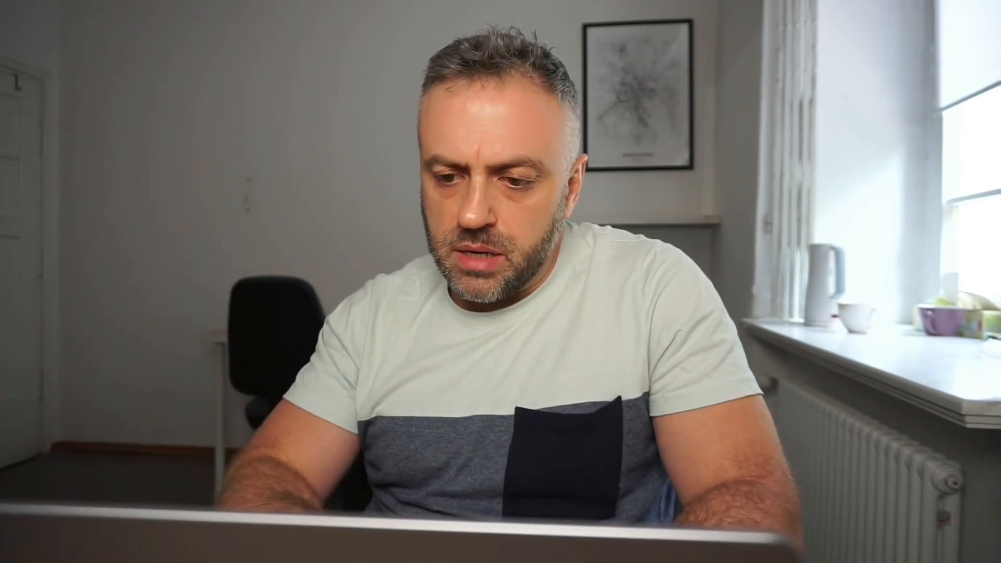
click(746, 489)
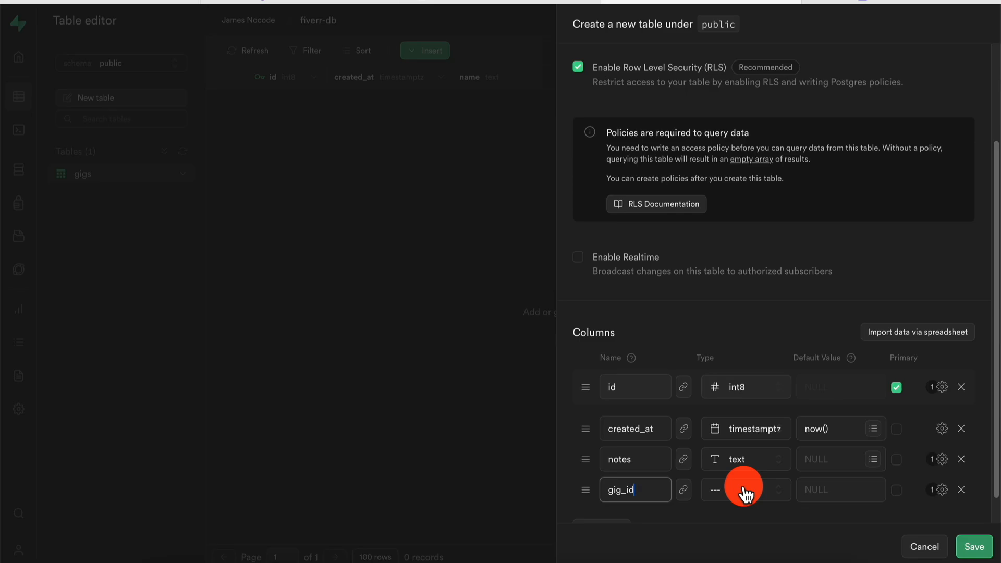
click(745, 490)
click(658, 416)
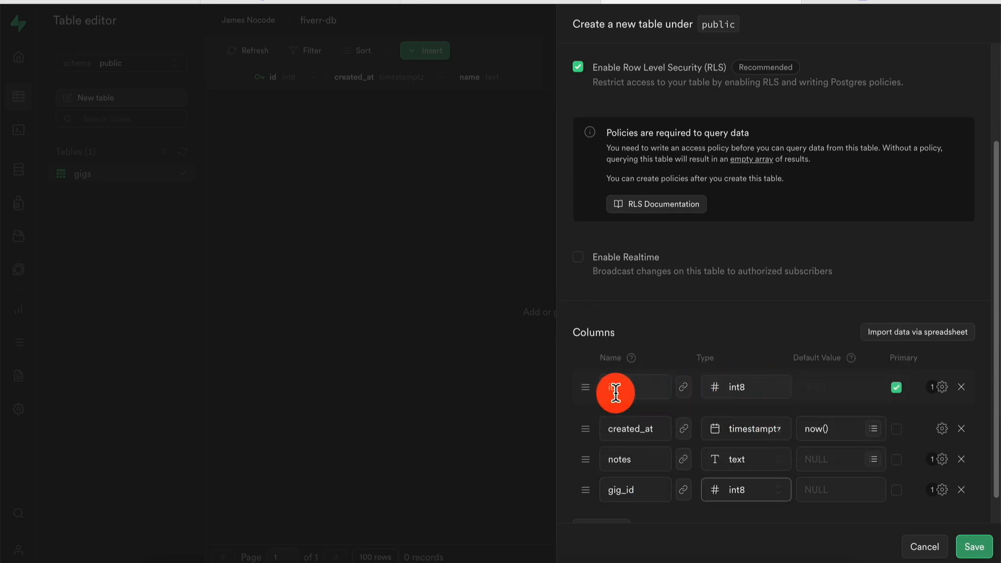
scroll(752, 462, down, 1)
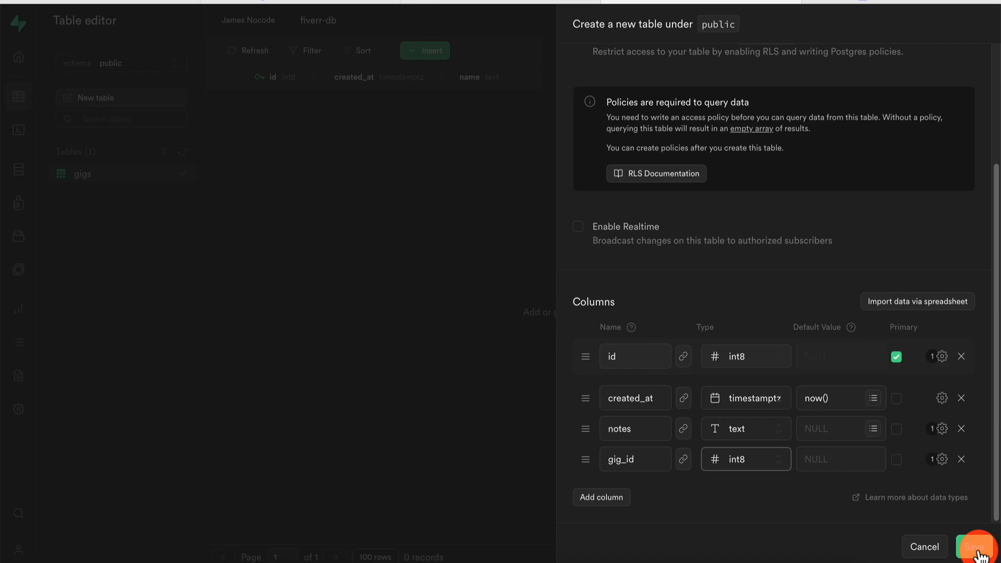
click(978, 552)
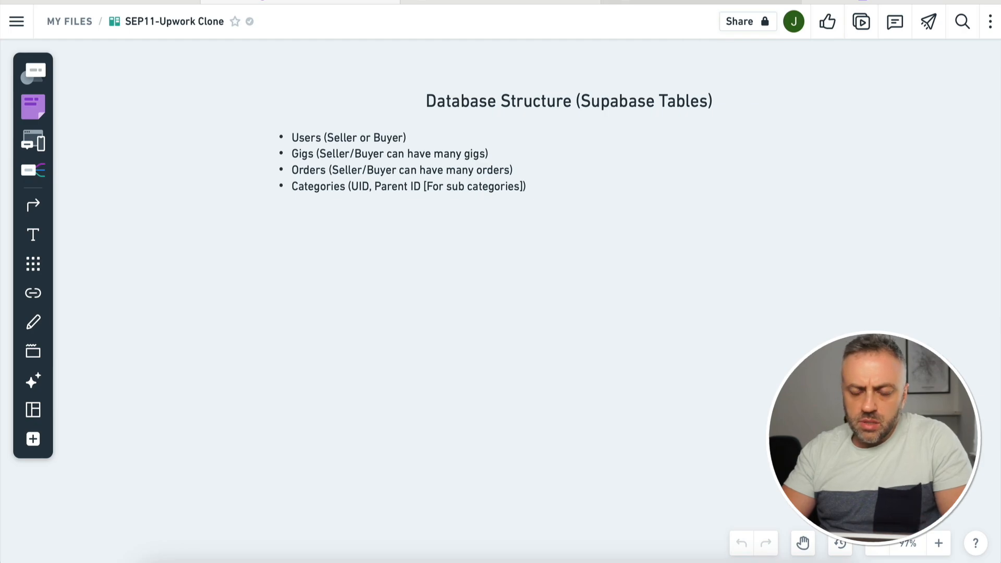
mouse_move(701, 2)
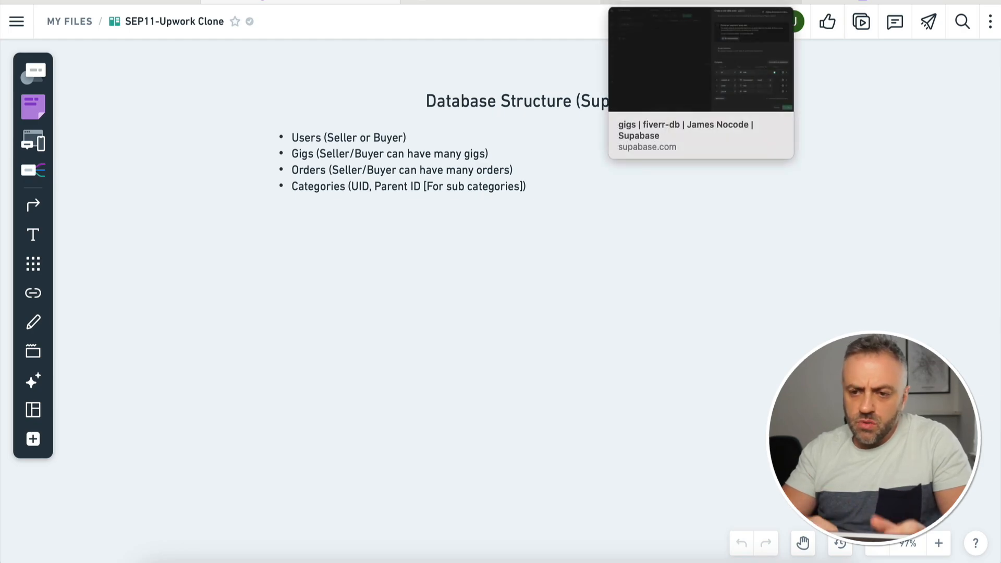
Name a new table categories, add a blank third column, and return to the Fiverr mockups.
click(700, 2)
text(categories)
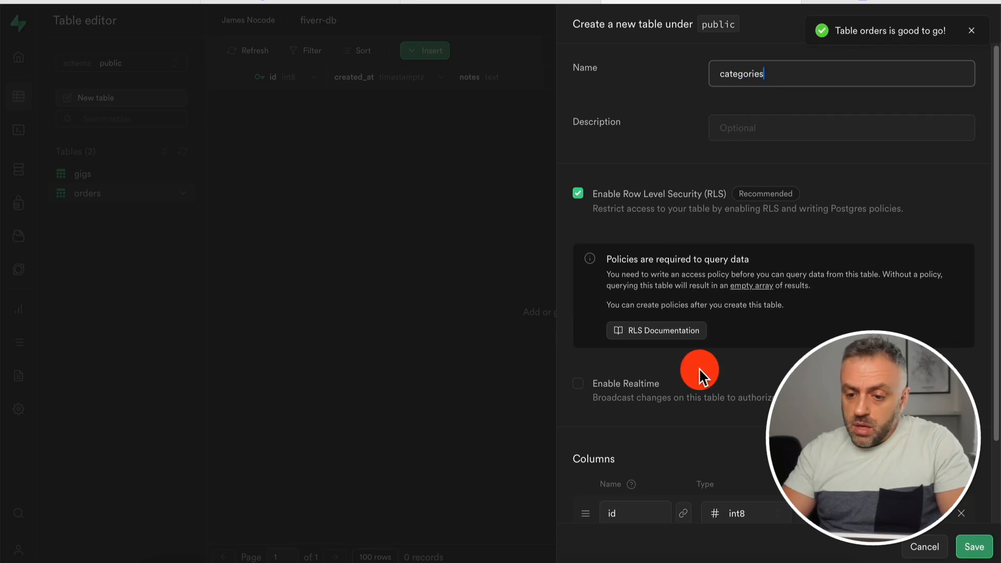
scroll(699, 368, down, 2)
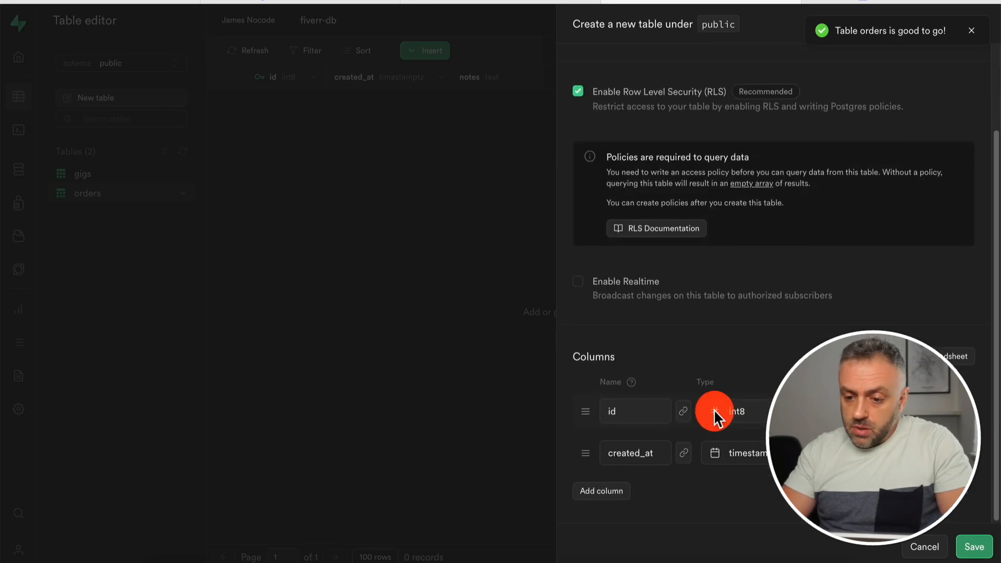
click(605, 498)
scroll(686, 316, down, 1)
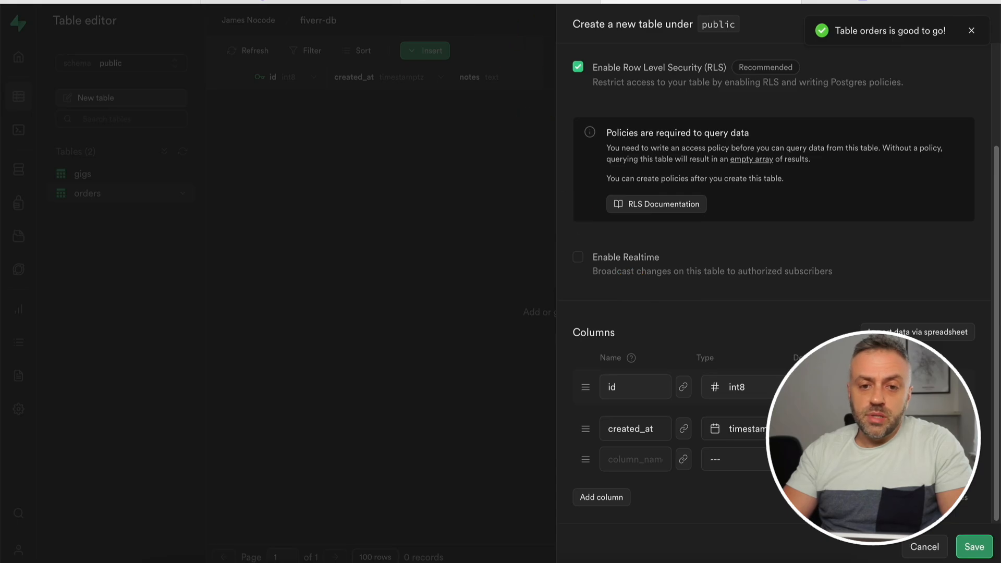
click(250, 2)
scroll(308, 280, left, 15)
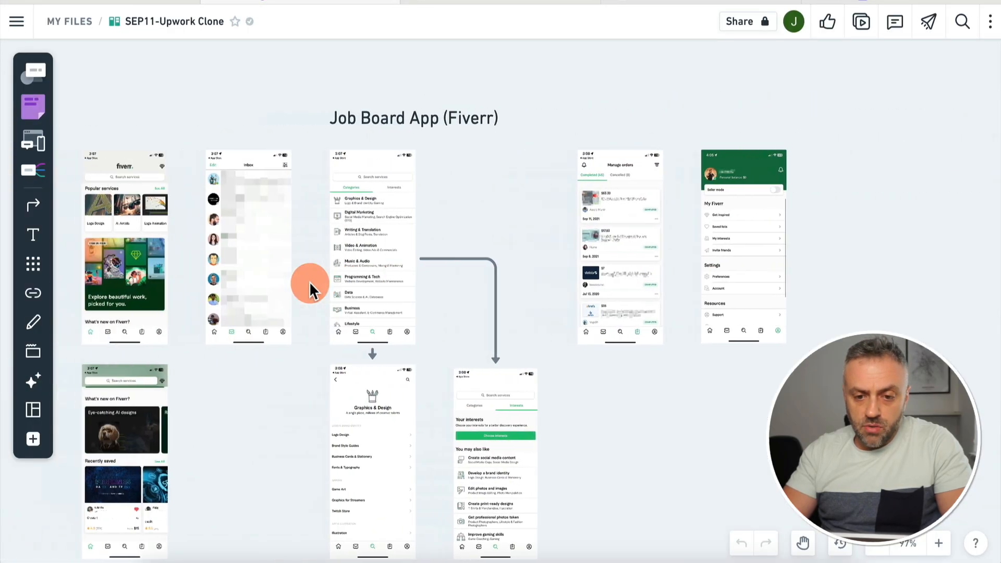
Pan the Whimsical canvas to the Fiverr categories screen listing Graphics & Design, Music & Audio, and more.
scroll(309, 280, left, 2)
scroll(430, 257, up, 5)
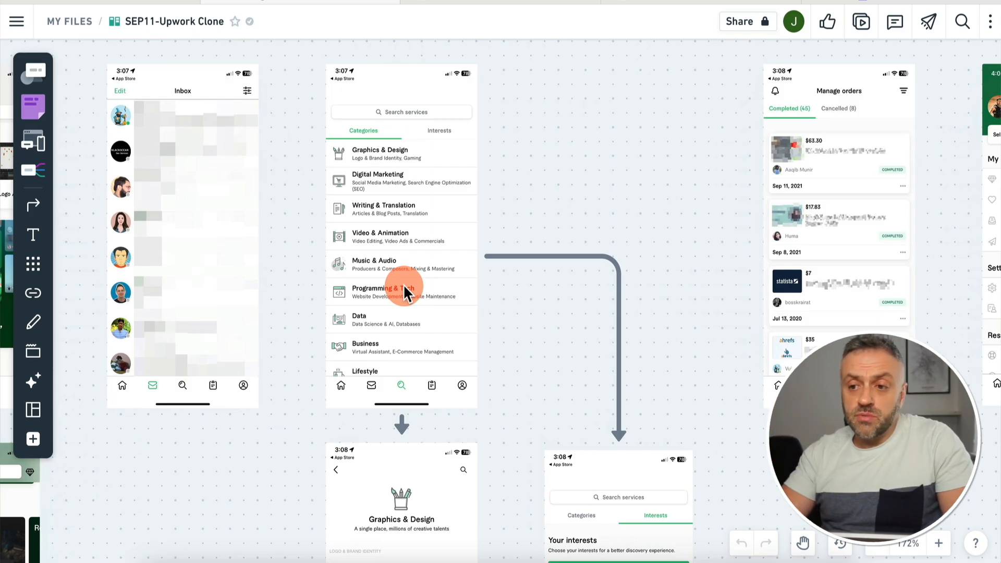
Make the third column of the categories table a text column called name.
click(620, 7)
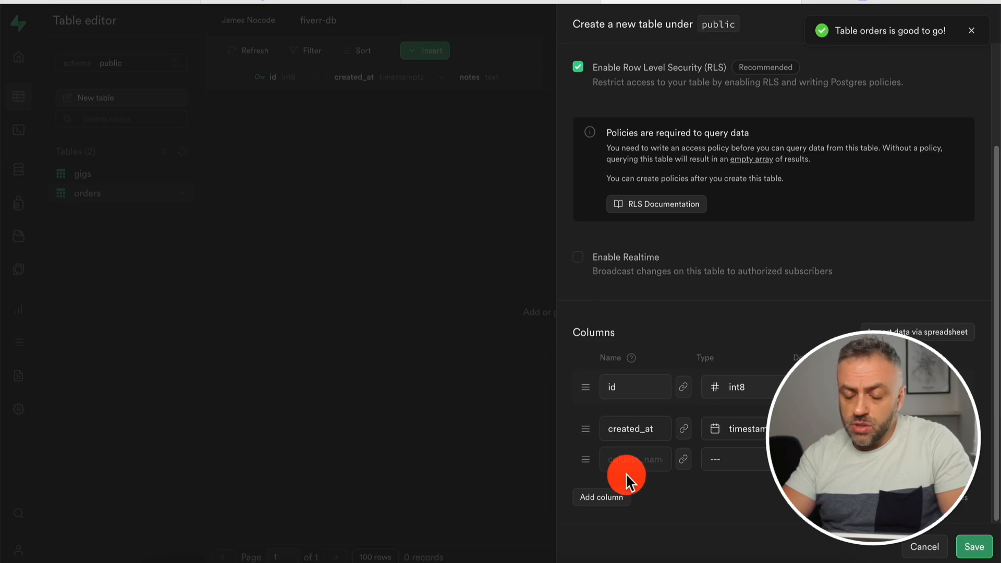
click(630, 459)
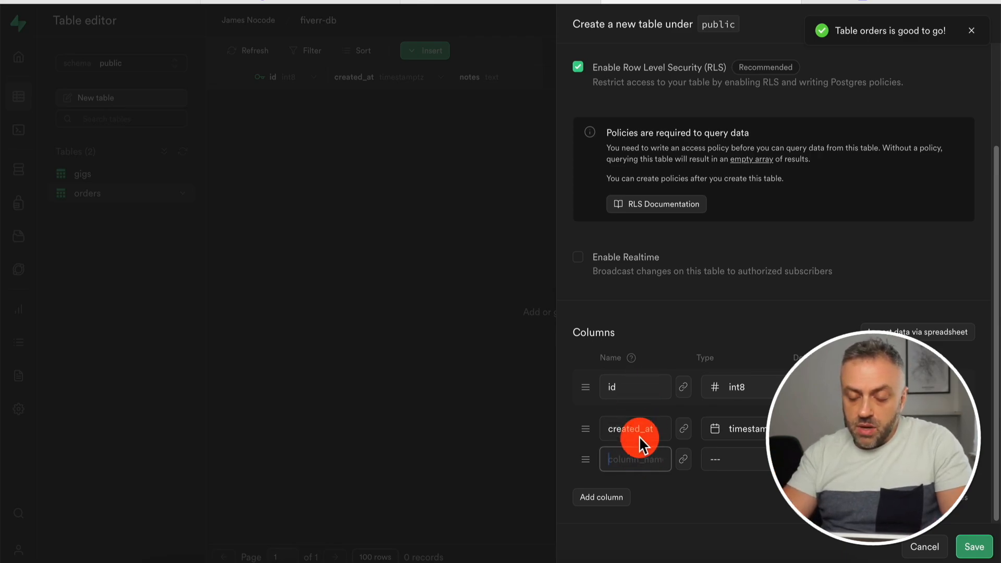
text(name)
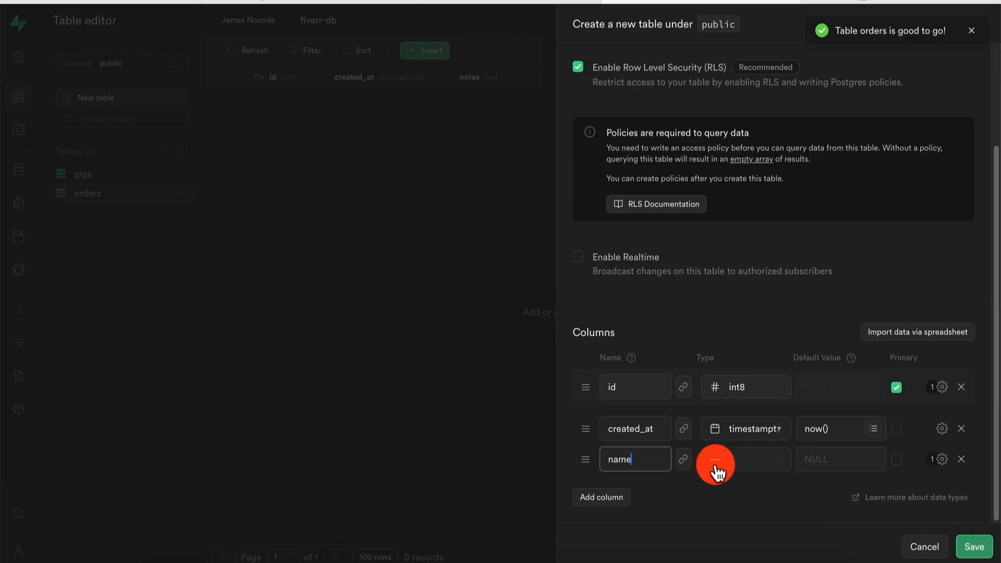
click(746, 472)
scroll(677, 365, down, 3)
click(678, 403)
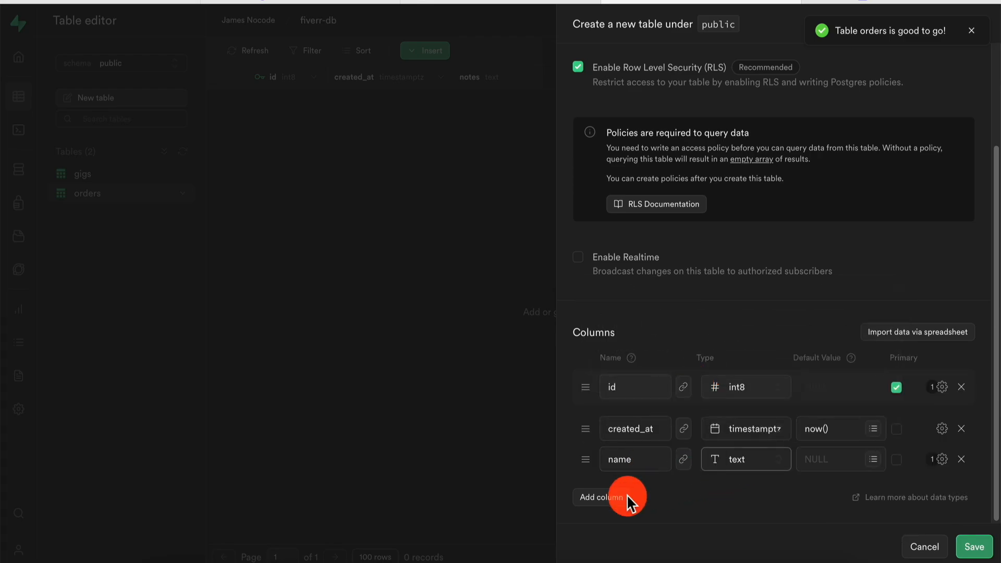
Add a fourth text column called desc.
click(626, 495)
click(632, 488)
text(desc)
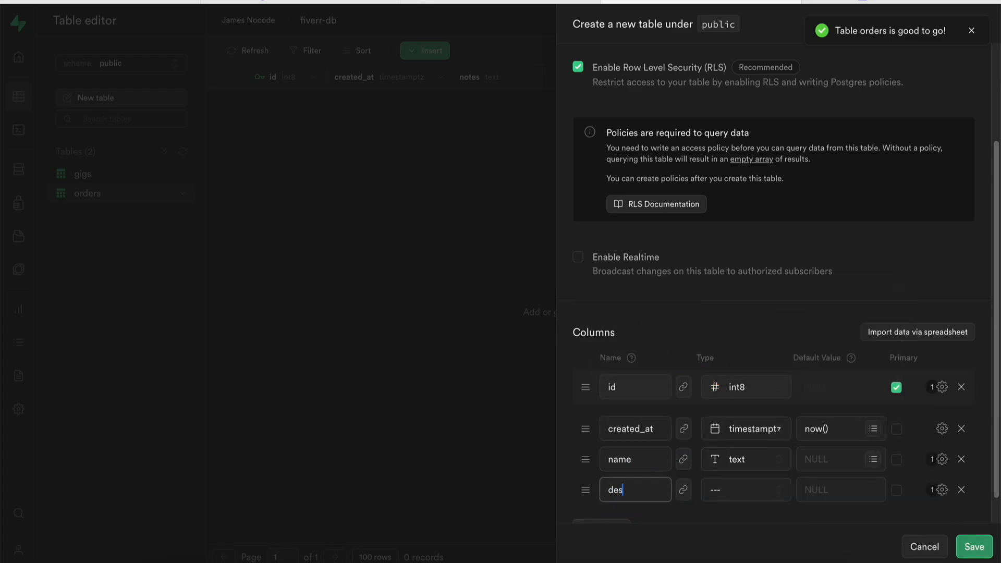
click(730, 492)
scroll(698, 378, down, 1)
scroll(698, 378, down, 2)
click(683, 443)
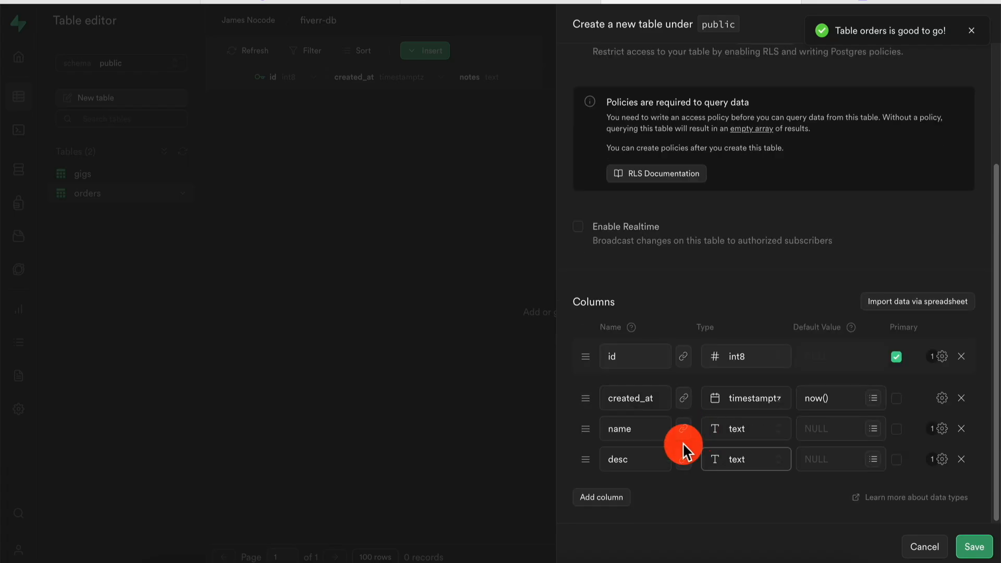
Add a fifth column parent_id of type int8.
click(599, 500)
click(629, 493)
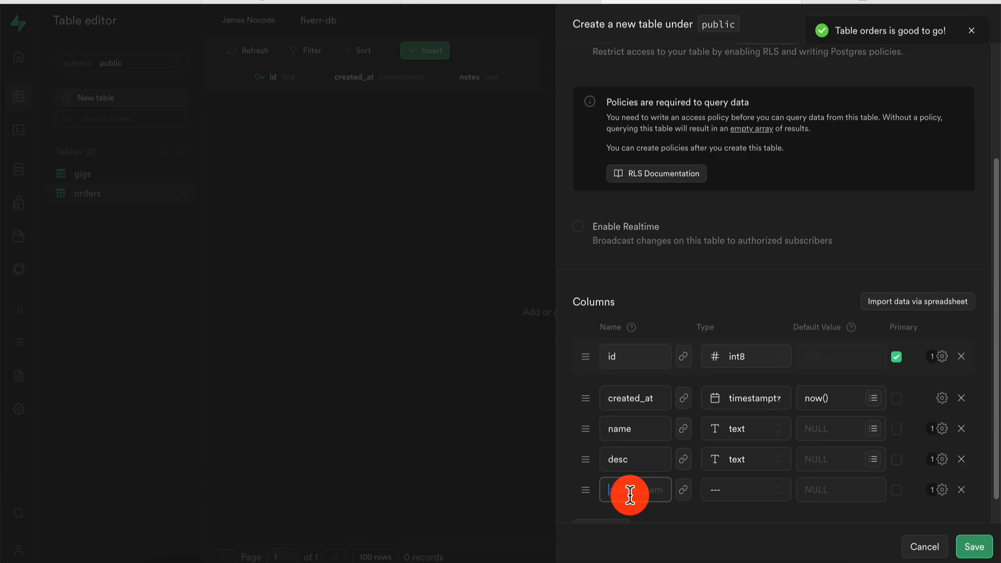
text(parent_id)
click(743, 492)
click(678, 421)
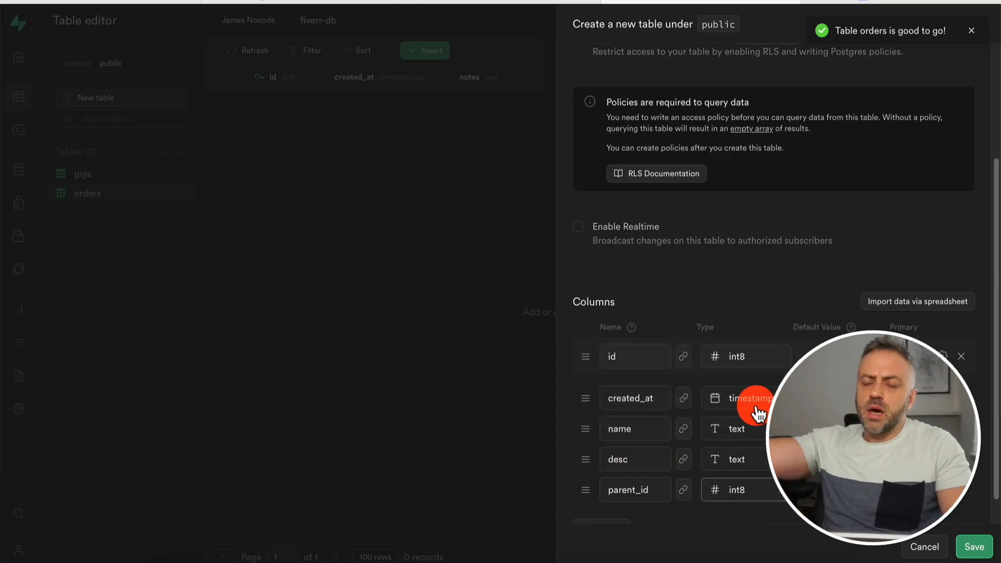
scroll(706, 504, down, 1)
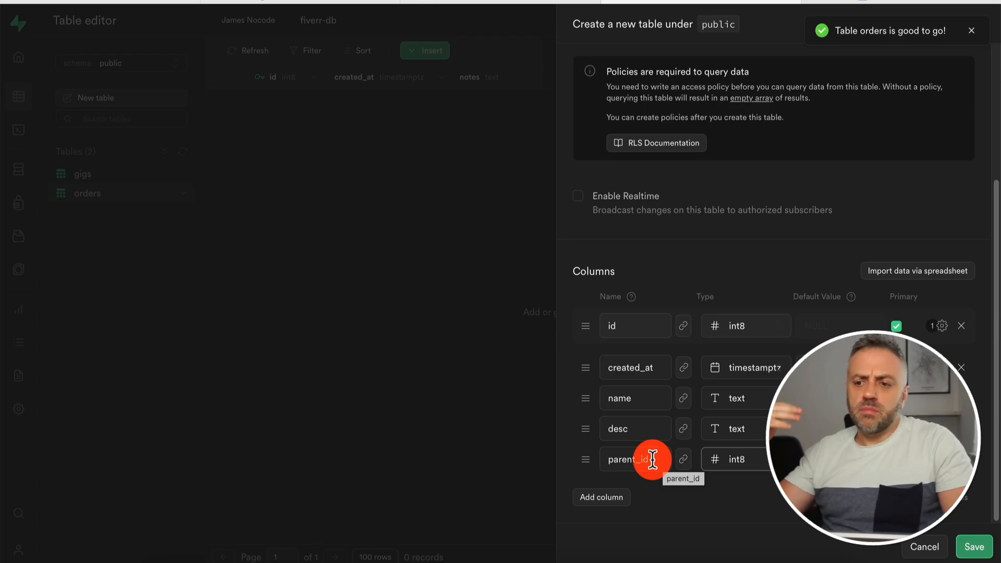
Save the categories table, then switch to the auth schema and view its users table.
click(971, 546)
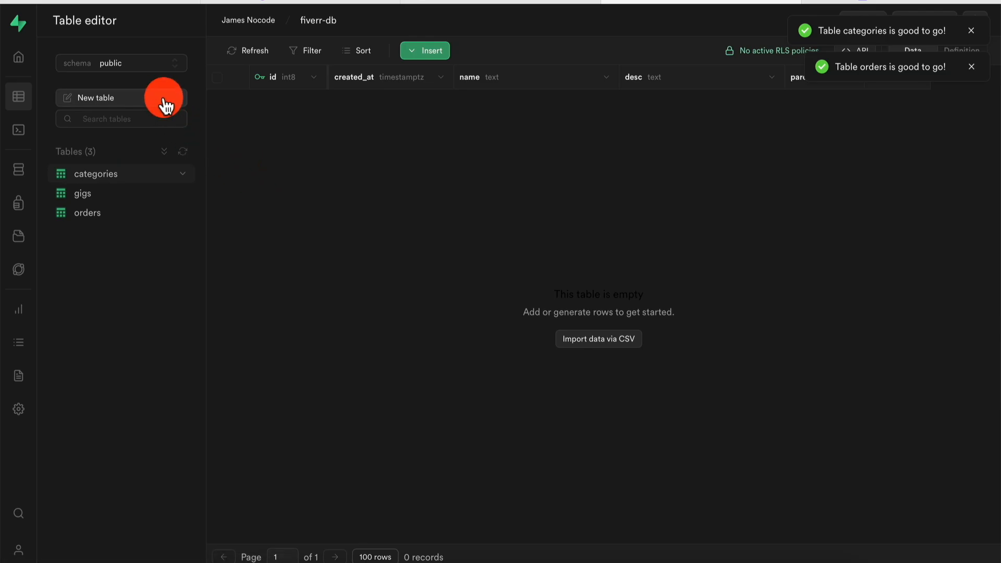
click(140, 65)
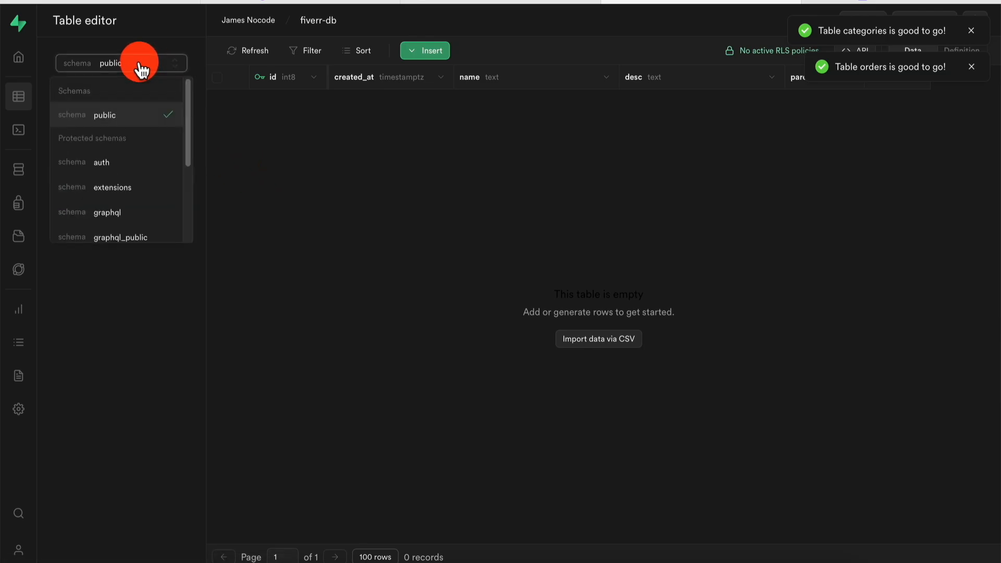
click(125, 165)
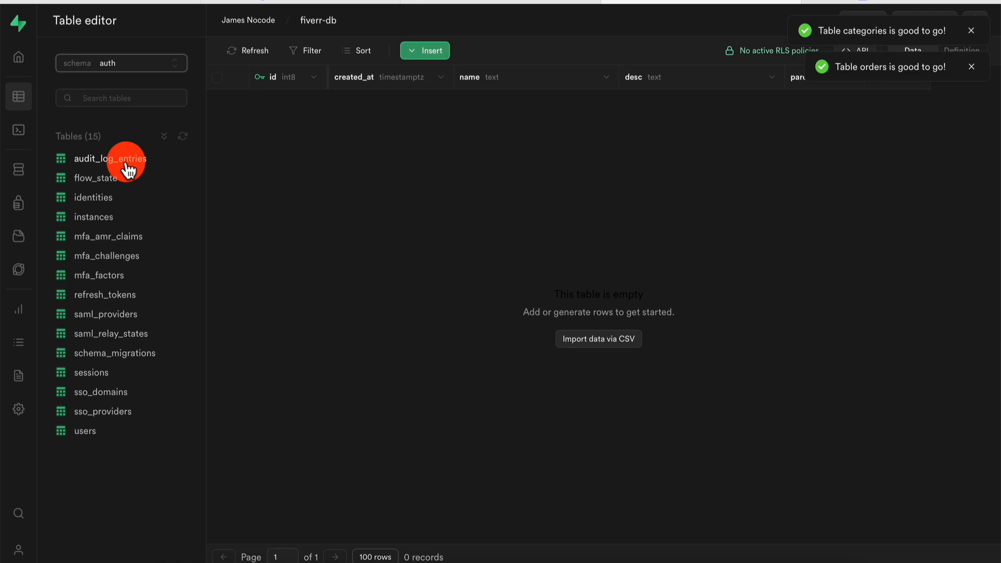
click(92, 430)
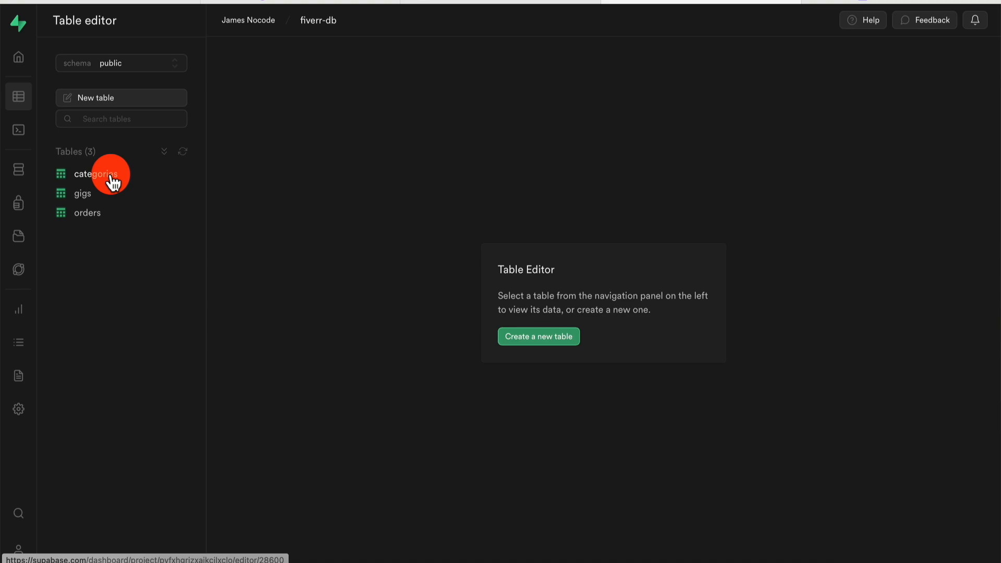
Open the categories table from the public schema list to inspect its columns.
click(112, 177)
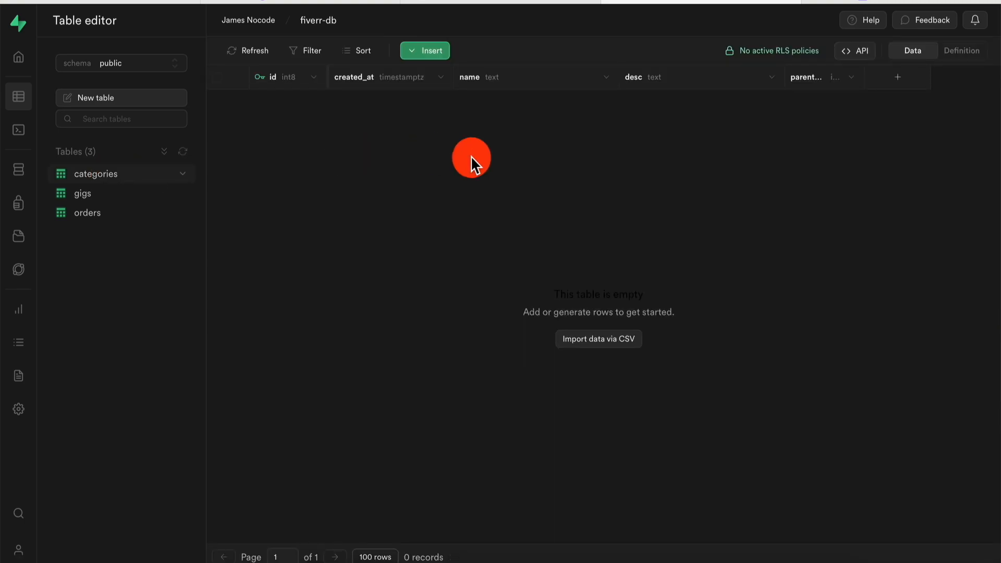
Create a custom AllowAll policy on categories covering ALL operations with USING condition true.
click(782, 57)
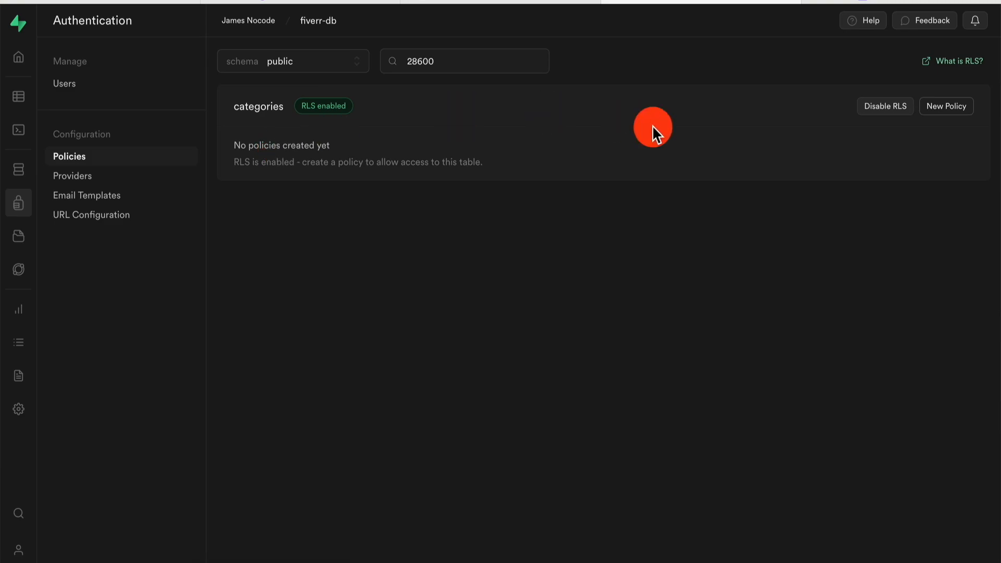
click(946, 107)
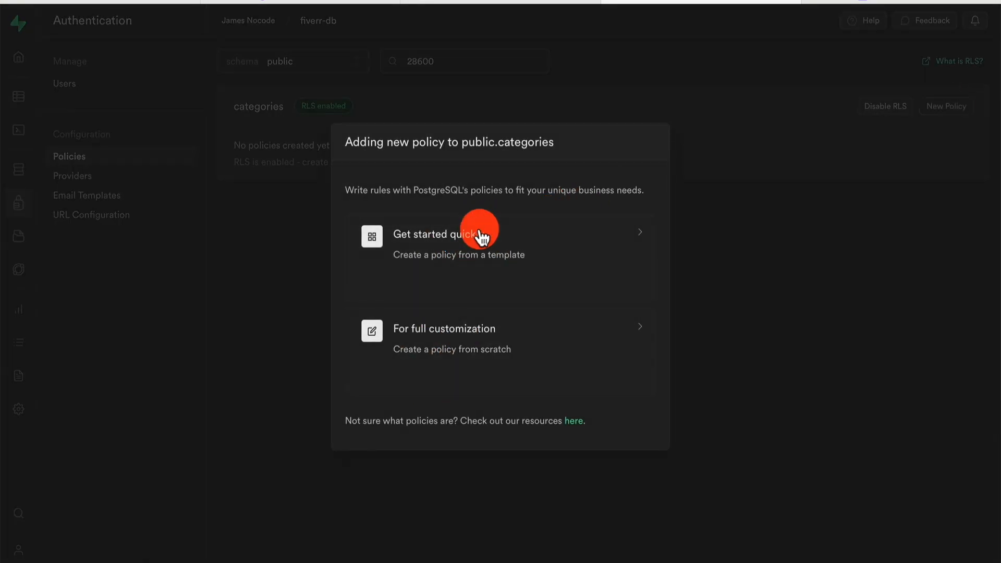
click(445, 342)
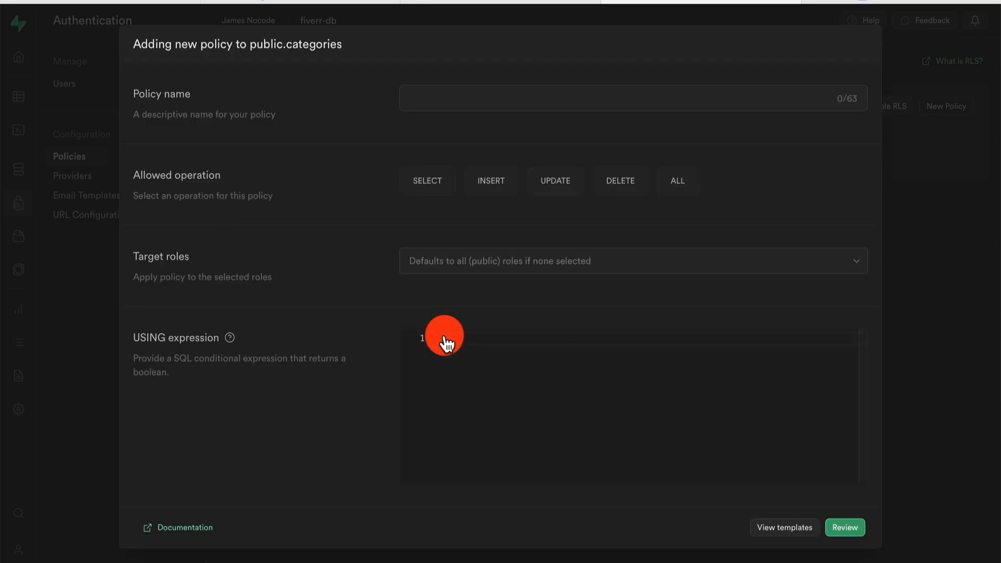
click(680, 184)
click(509, 87)
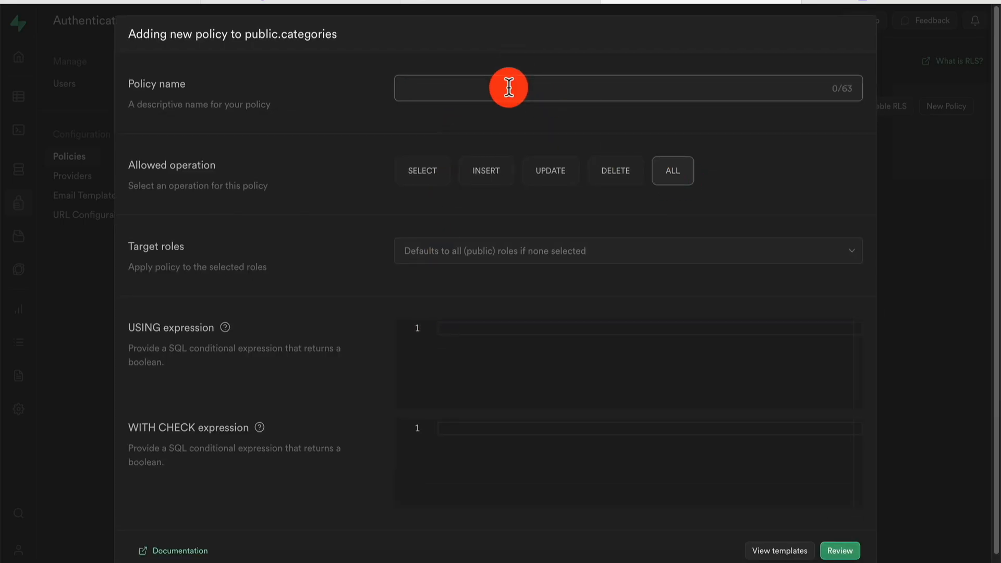
text(AllowAll)
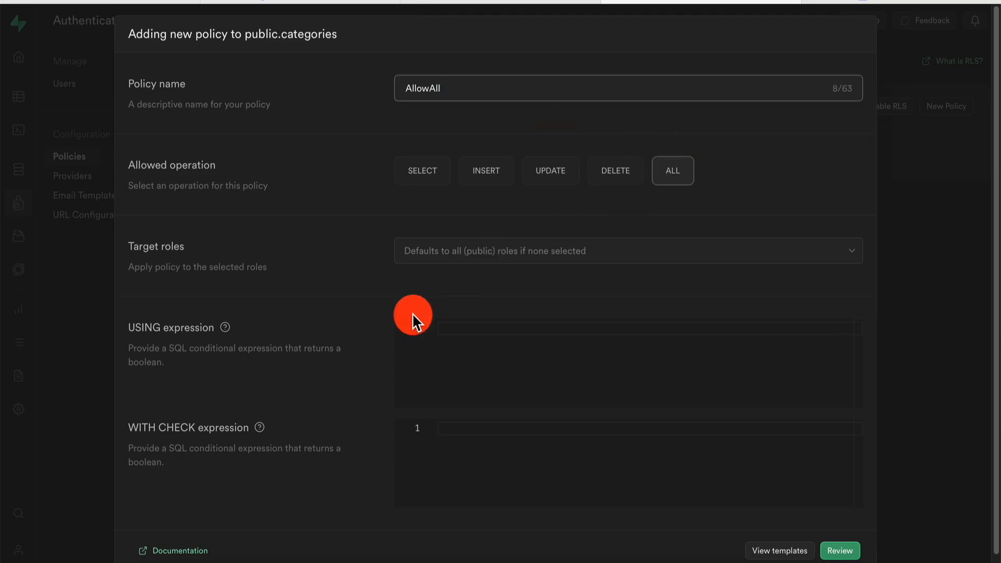
click(468, 326)
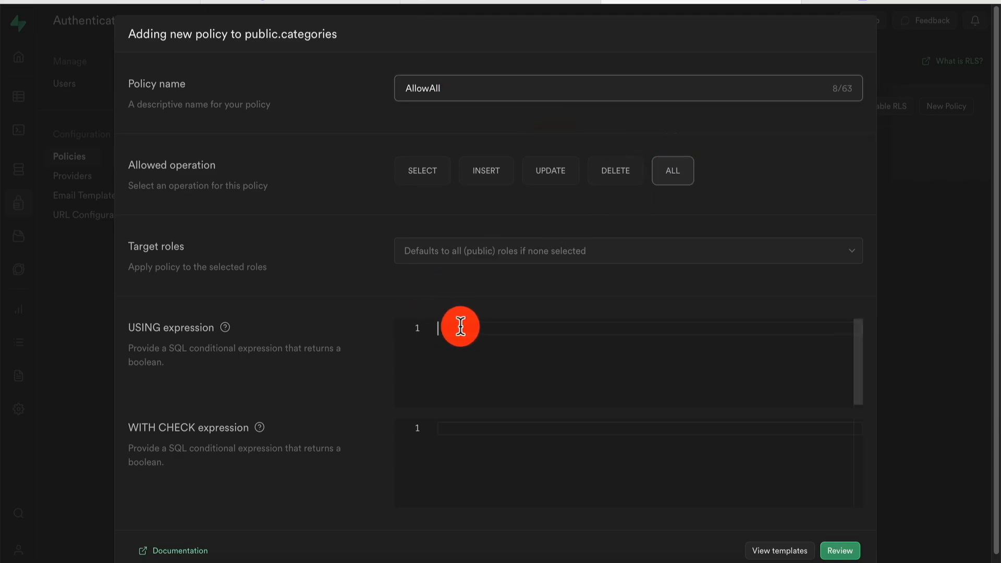
text(true)
click(847, 551)
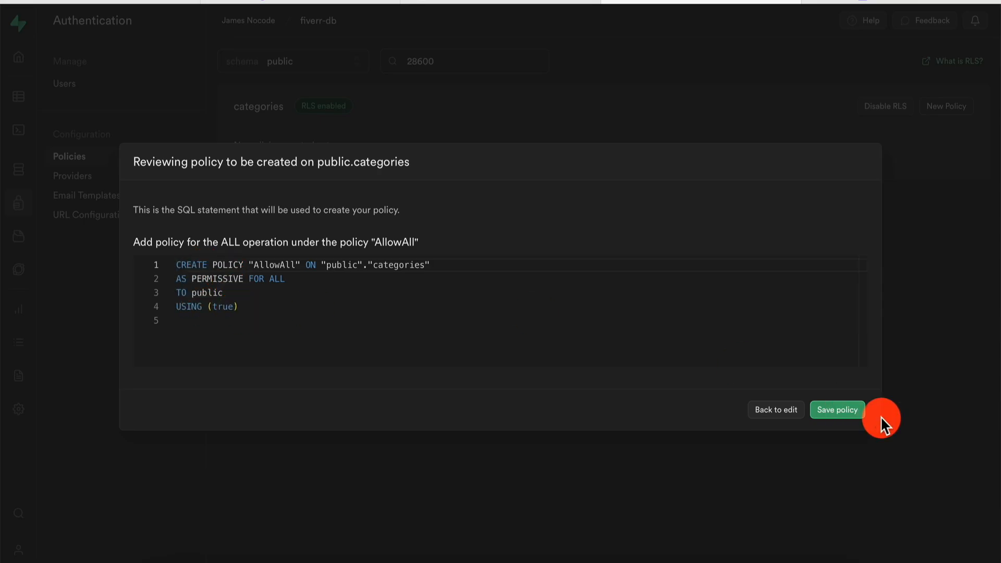
click(840, 411)
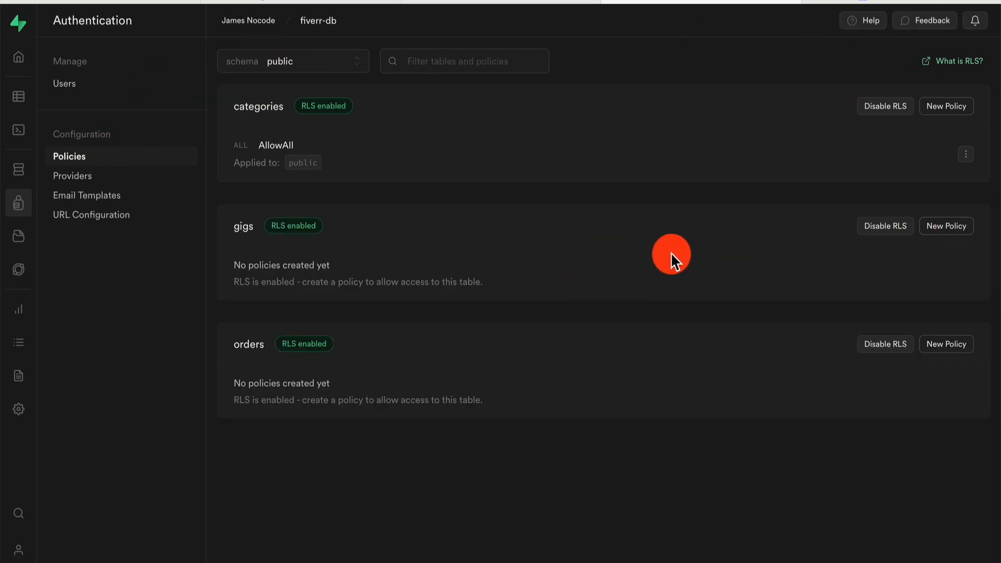
Add a custom AllowAll policy on gigs for ALL operations with USING condition true.
click(944, 228)
click(461, 334)
click(486, 92)
text(AllowAll)
click(675, 177)
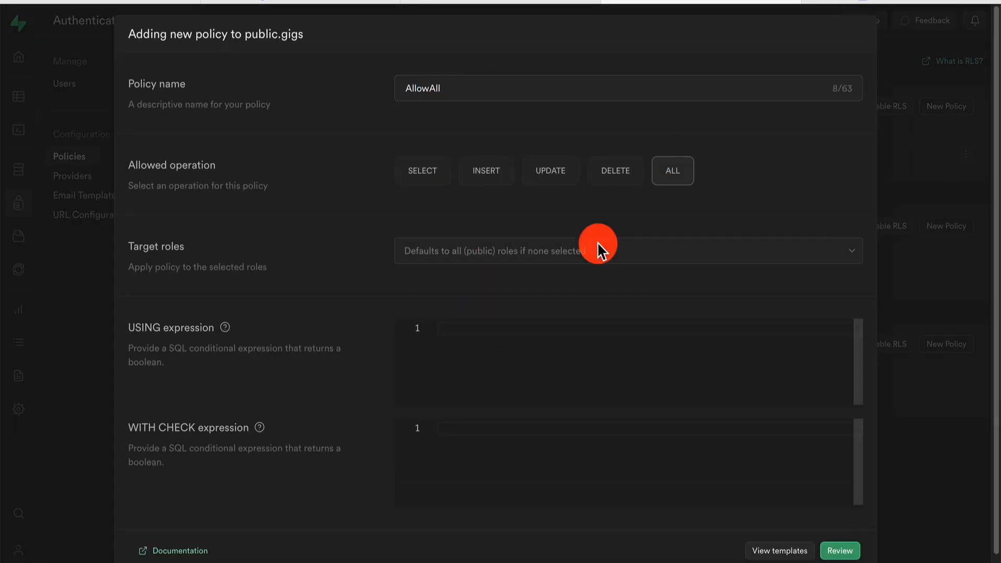
click(549, 331)
text(true)
click(839, 547)
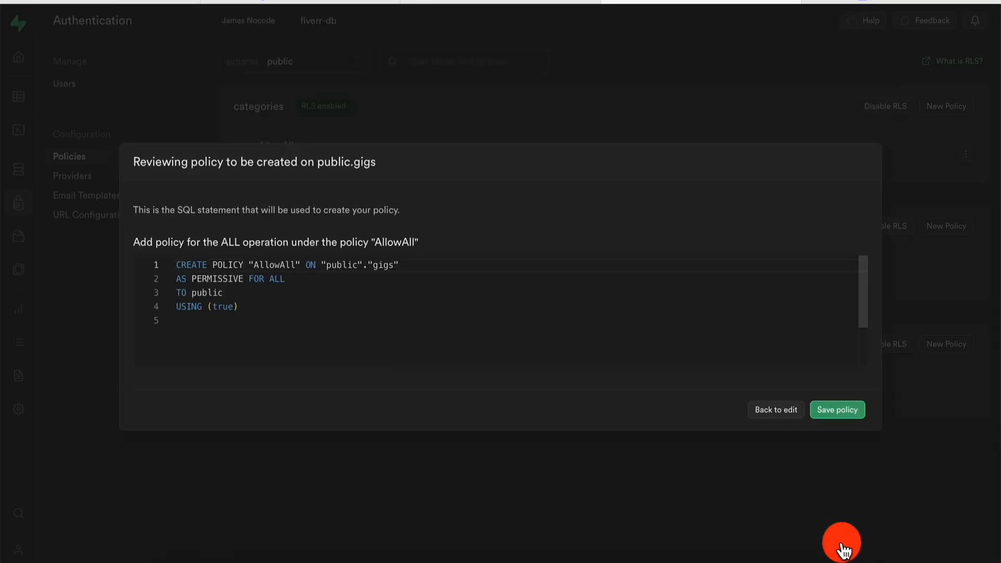
click(835, 411)
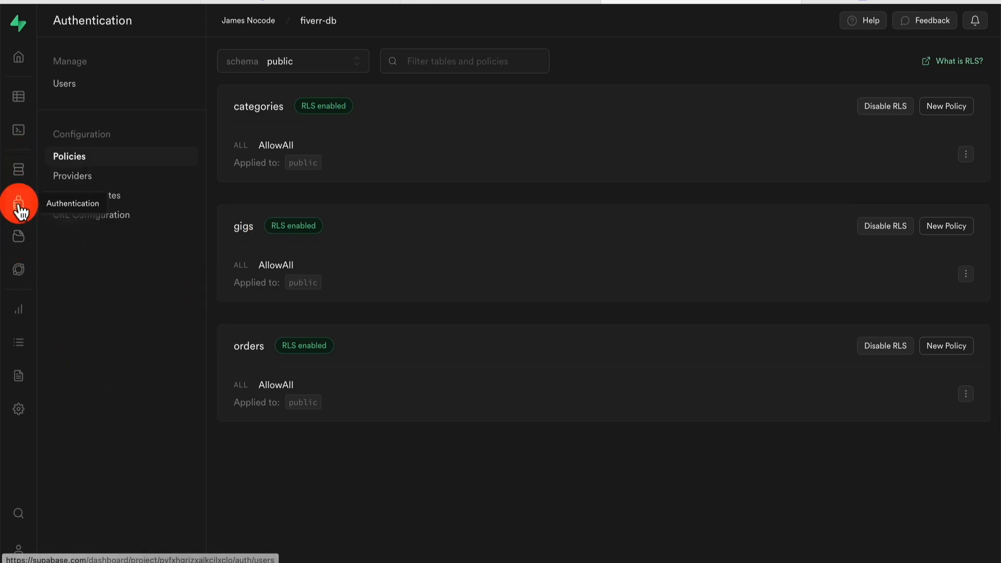
Create a new auto-confirmed user directly from Users, entering an email address and password.
click(83, 76)
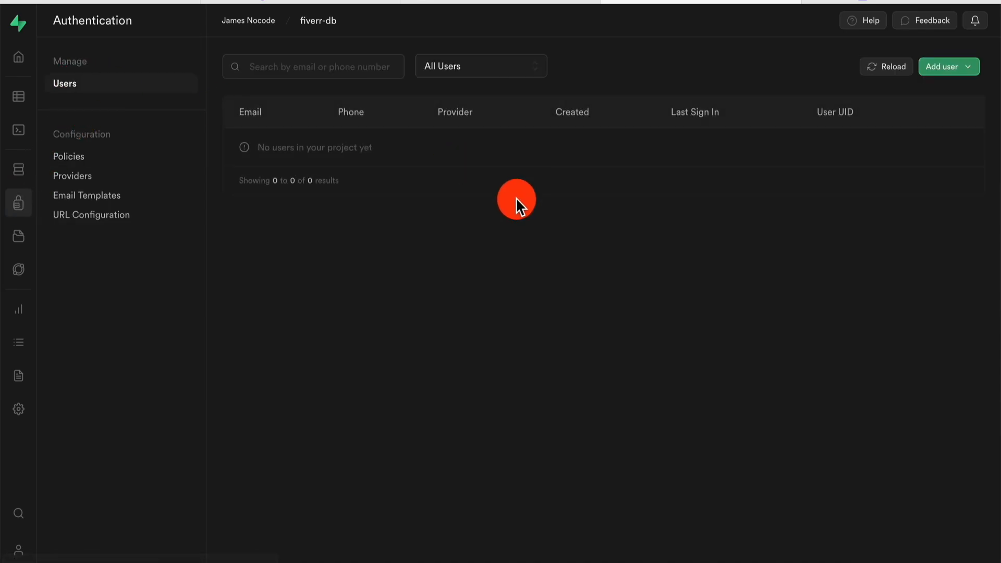
click(961, 70)
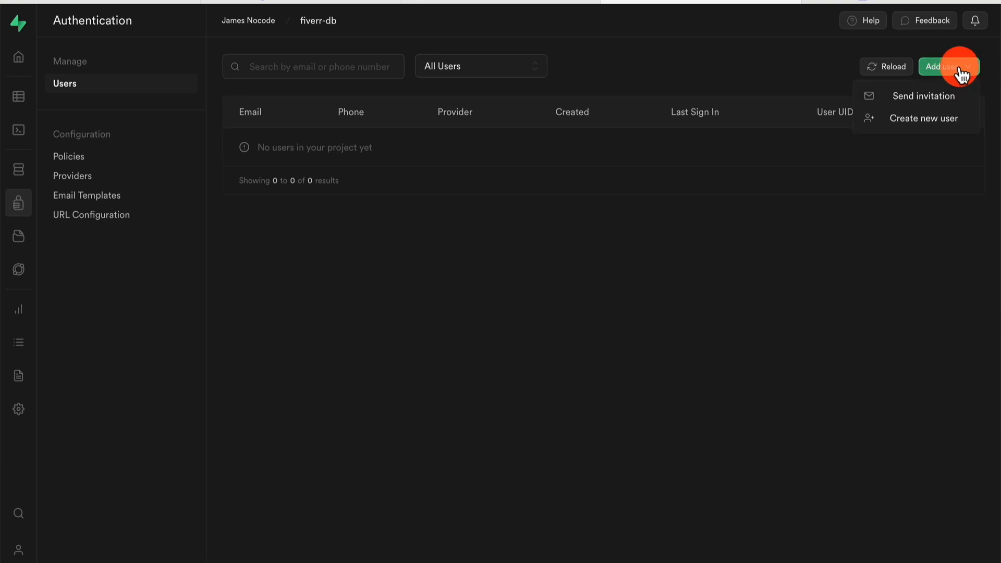
click(913, 114)
click(458, 237)
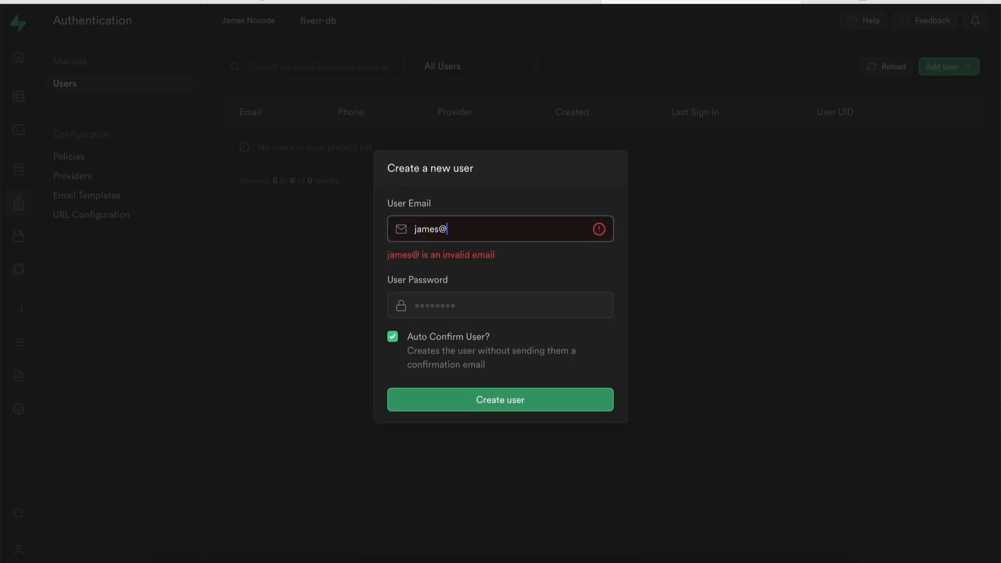
key(Tab)
text(•••••)
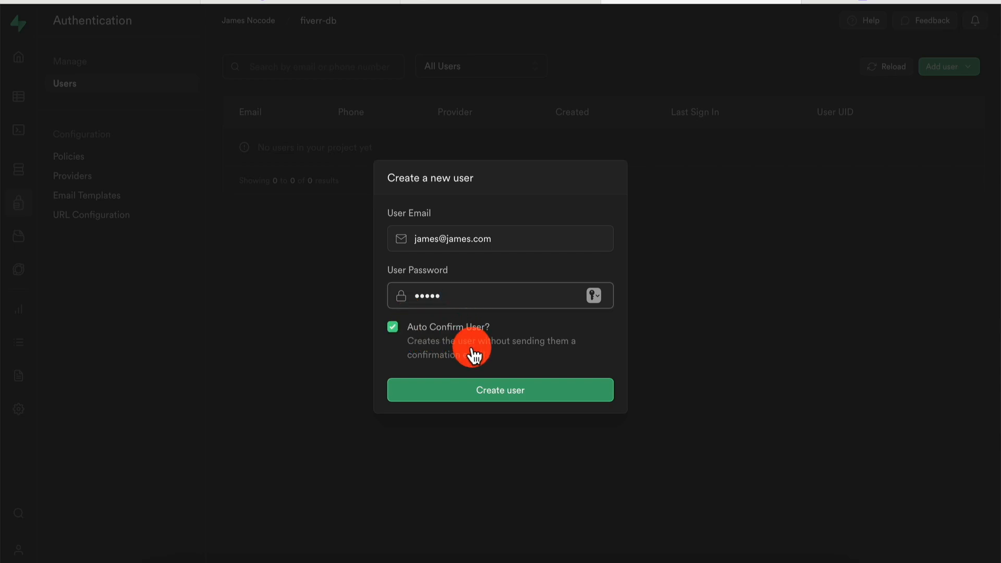
click(489, 391)
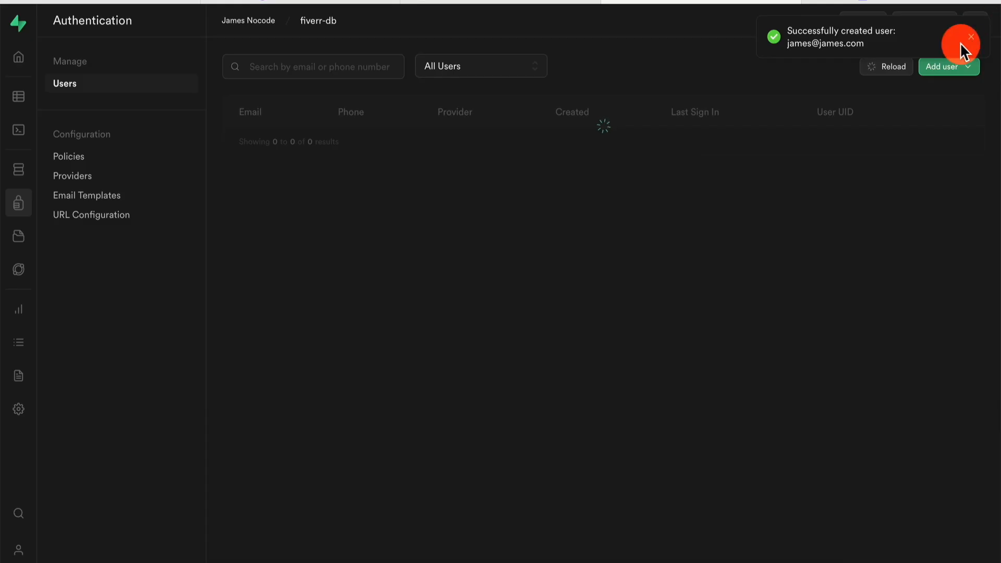
click(970, 36)
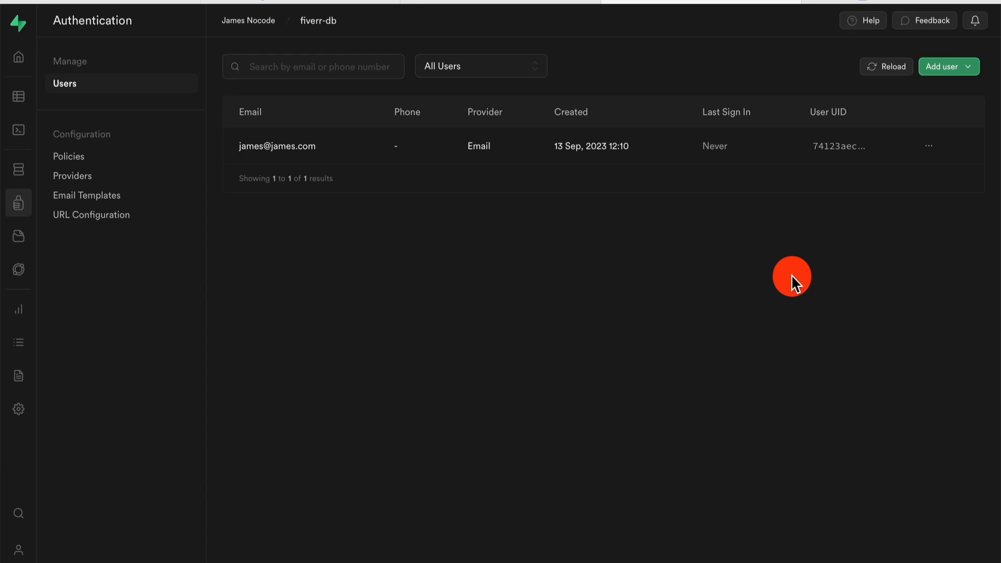
mouse_move(845, 154)
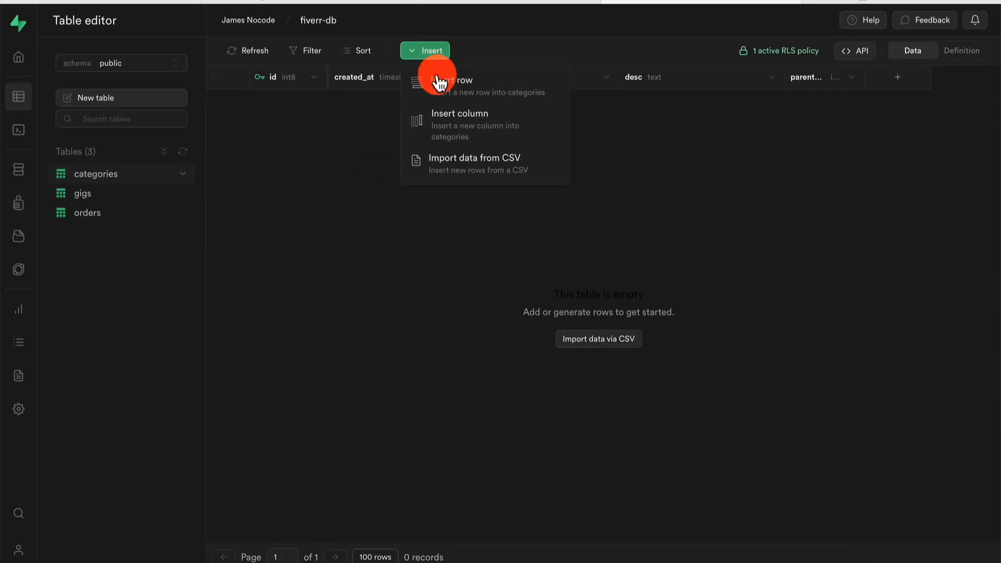
Insert a categories row named 'Video Editing' with description 'Video Editing jobs' and save it.
click(460, 87)
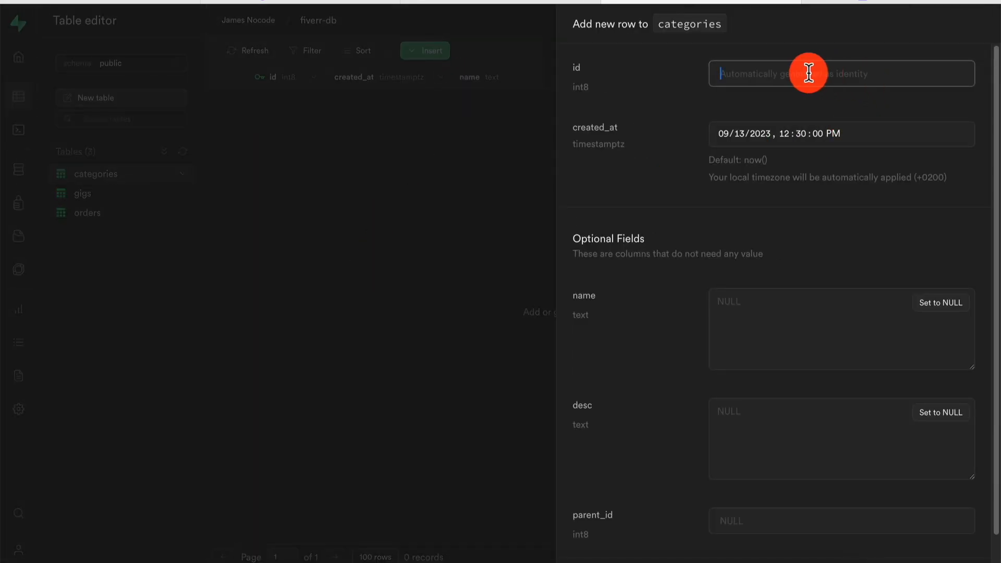
click(780, 341)
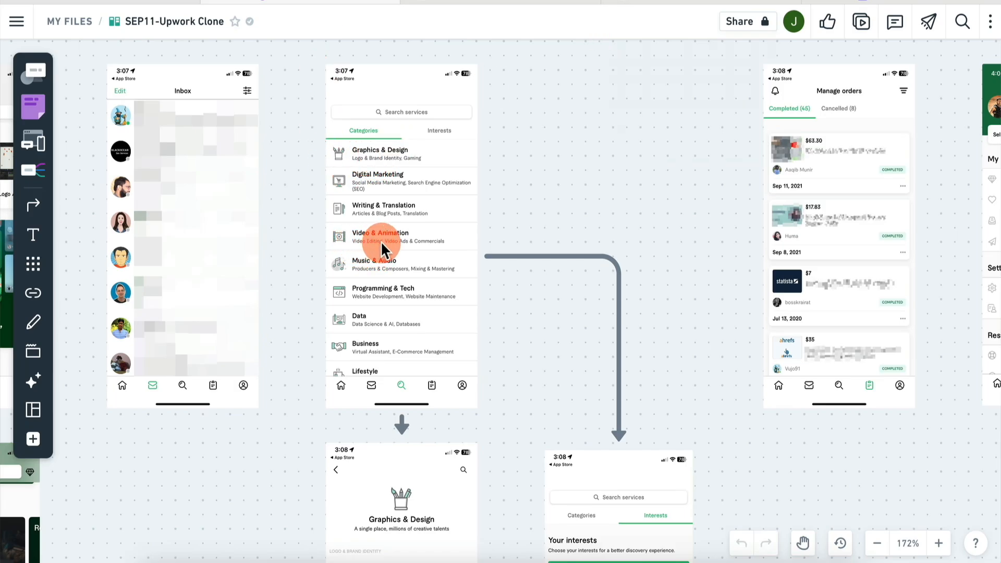
click(672, 2)
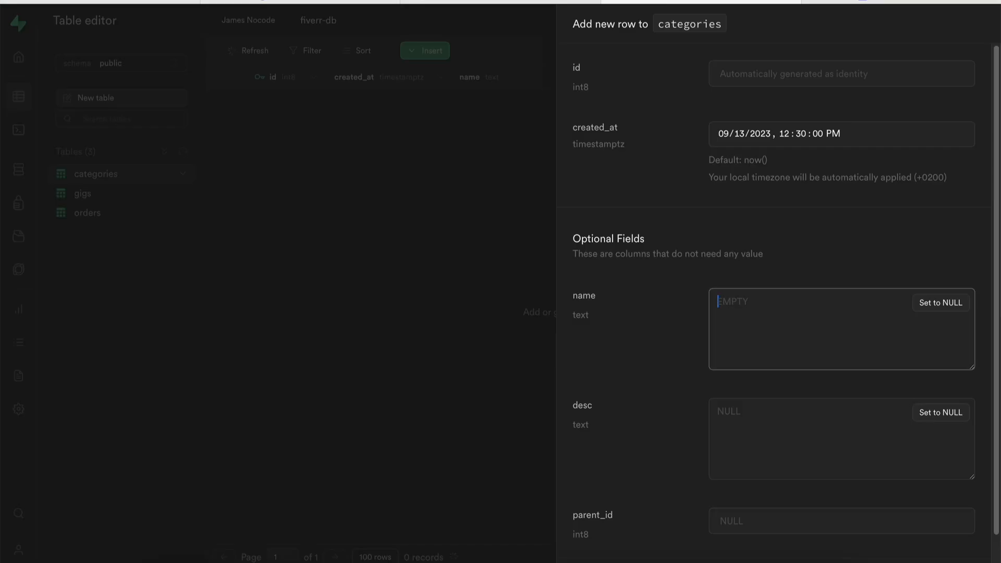
click(710, 314)
text(Video Editing)
key(Tab)
text(Video Editing jobs)
scroll(798, 500, down, 1)
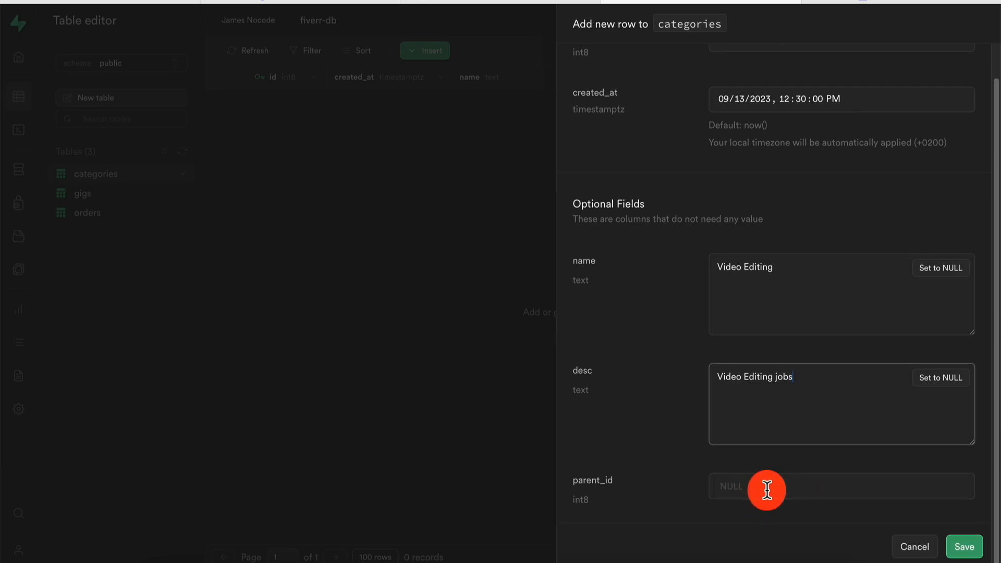
scroll(868, 408, down, 1)
click(964, 543)
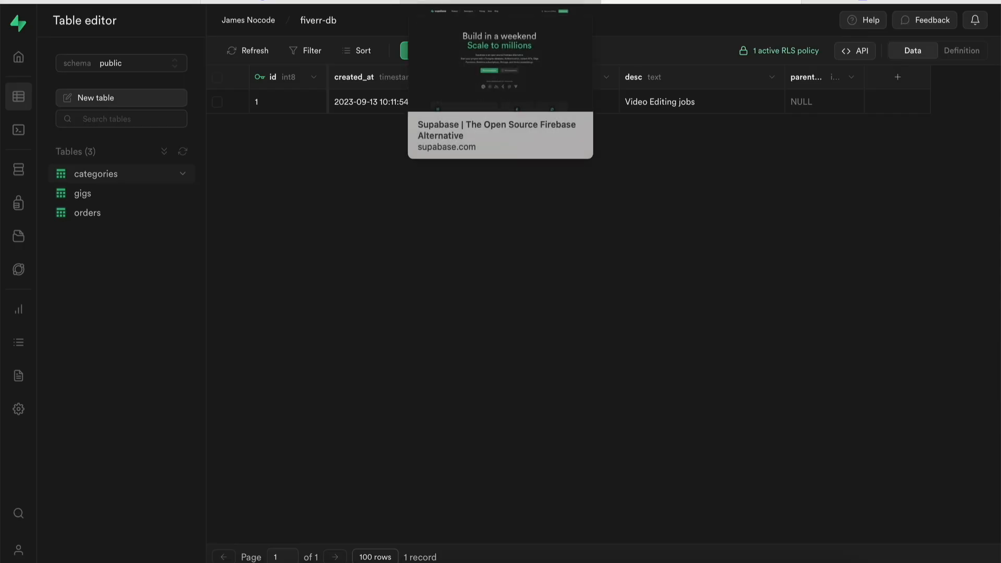
Insert a second categories row 'Translation' with description 'Translation Jobs' and save it.
click(500, 2)
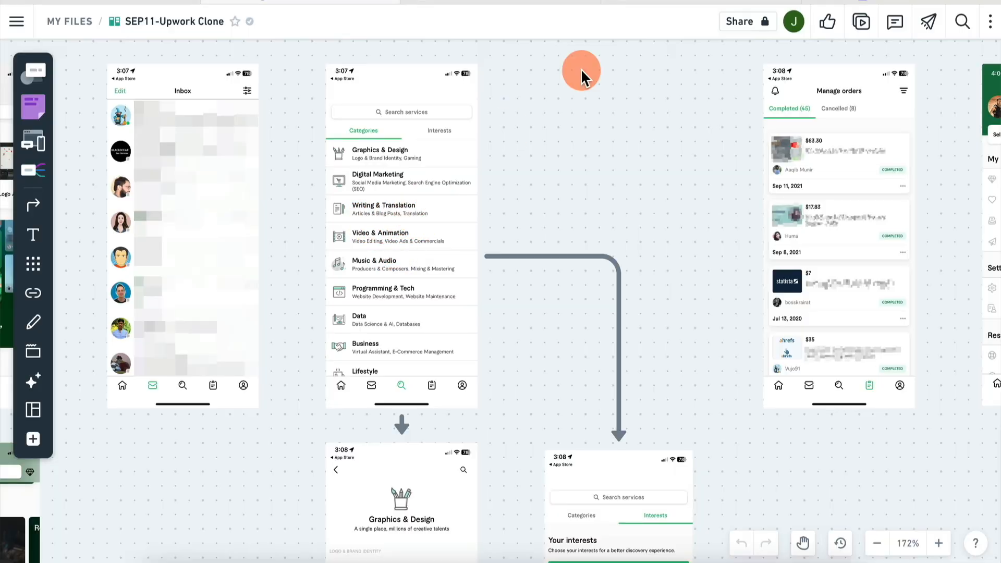
click(658, 2)
click(424, 50)
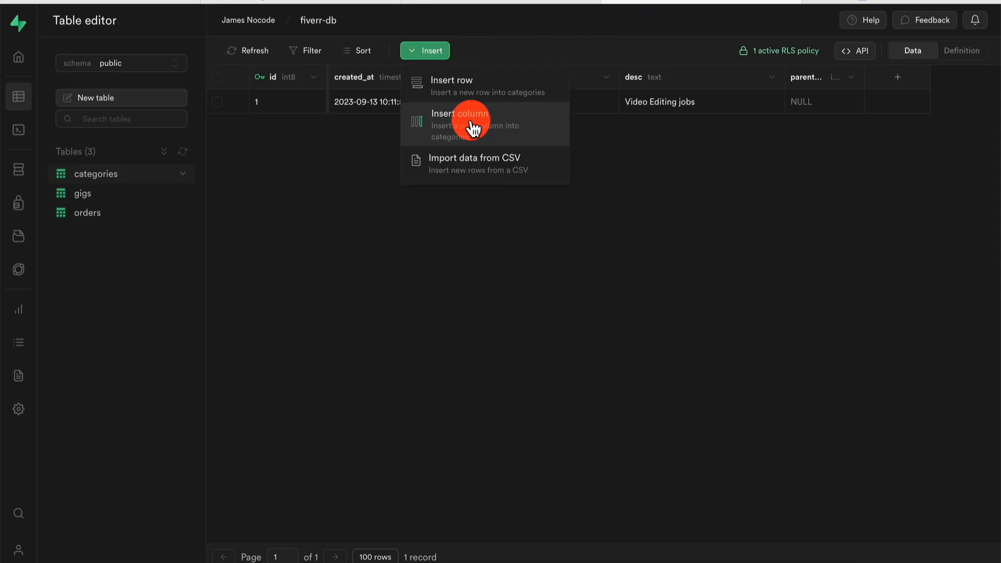
click(486, 92)
click(782, 323)
text(Translation)
key(Tab)
text(Transla)
text(tion Jobs)
click(385, 124)
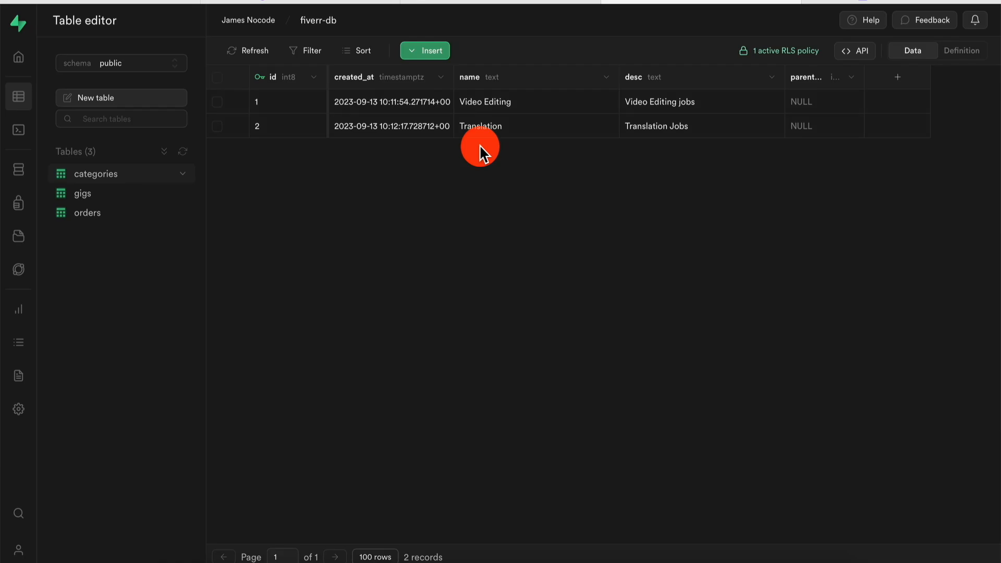
Start a new row in the gigs table, then review the mockup board for reference.
click(100, 193)
click(425, 50)
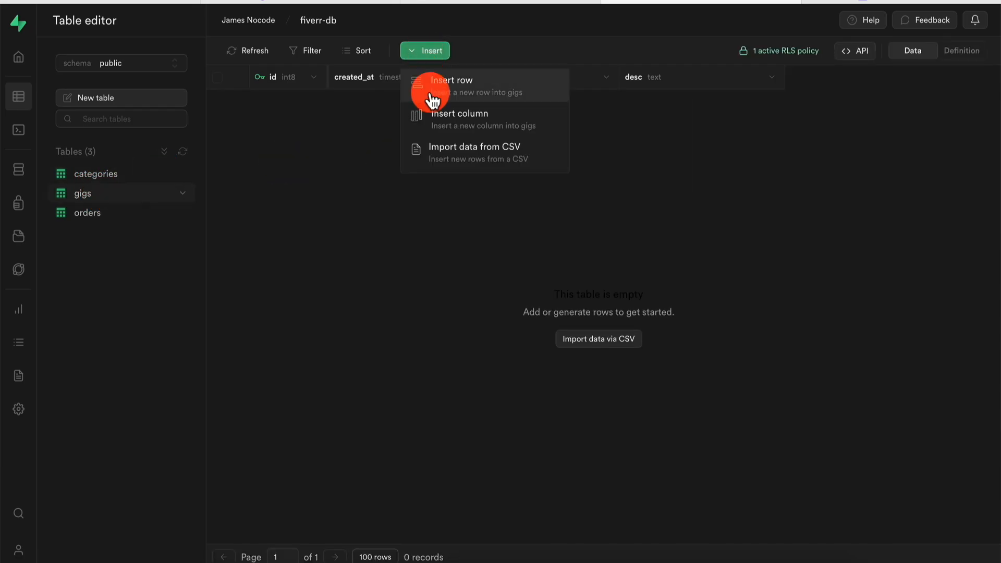
click(482, 85)
click(798, 339)
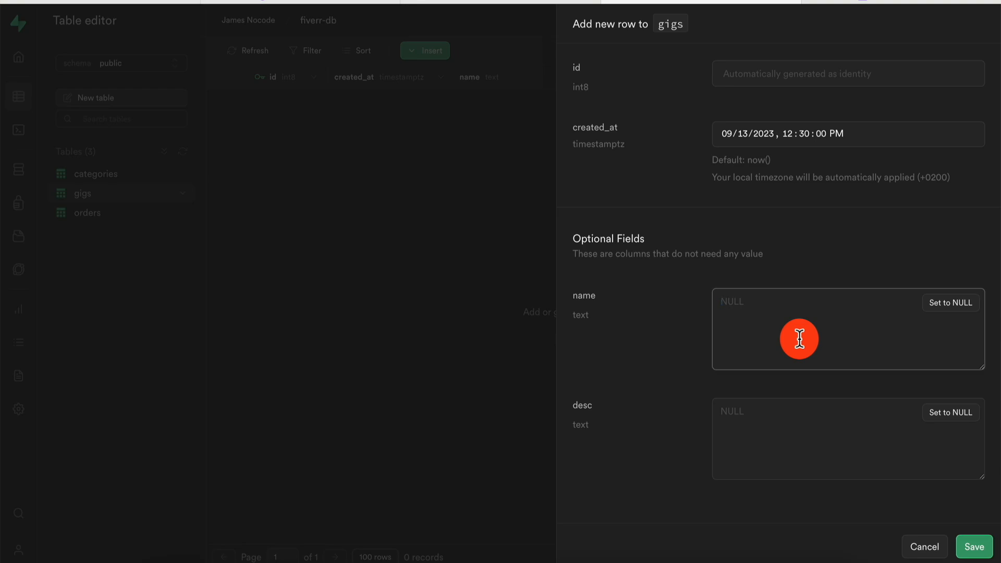
click(333, 1)
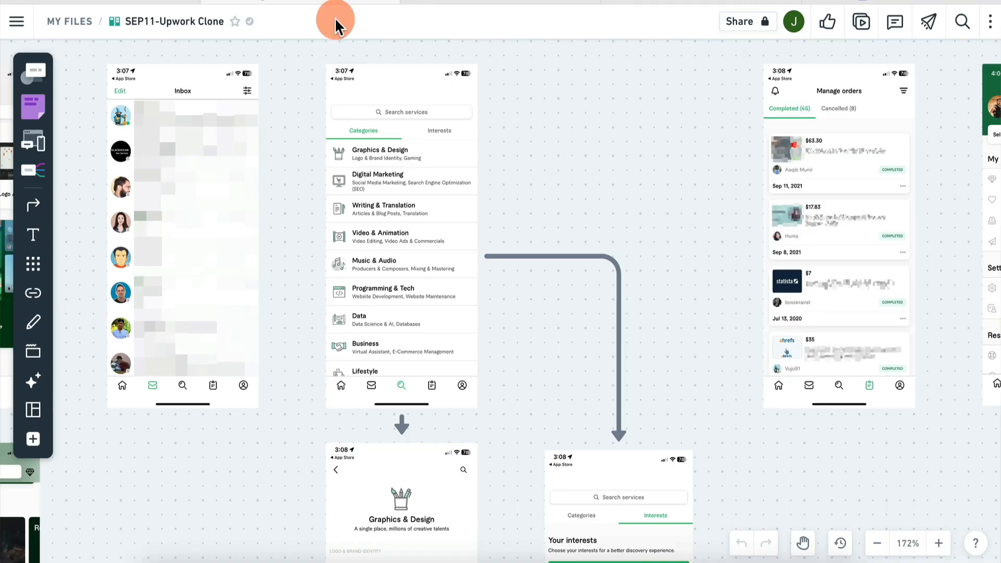
scroll(256, 360, left, 6)
scroll(256, 360, down, 5)
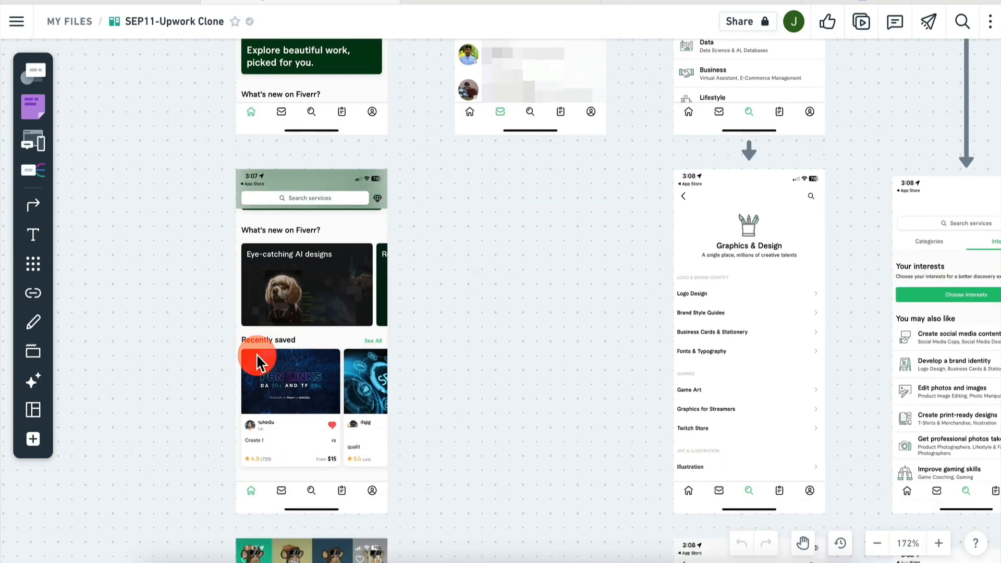
scroll(256, 360, down, 6)
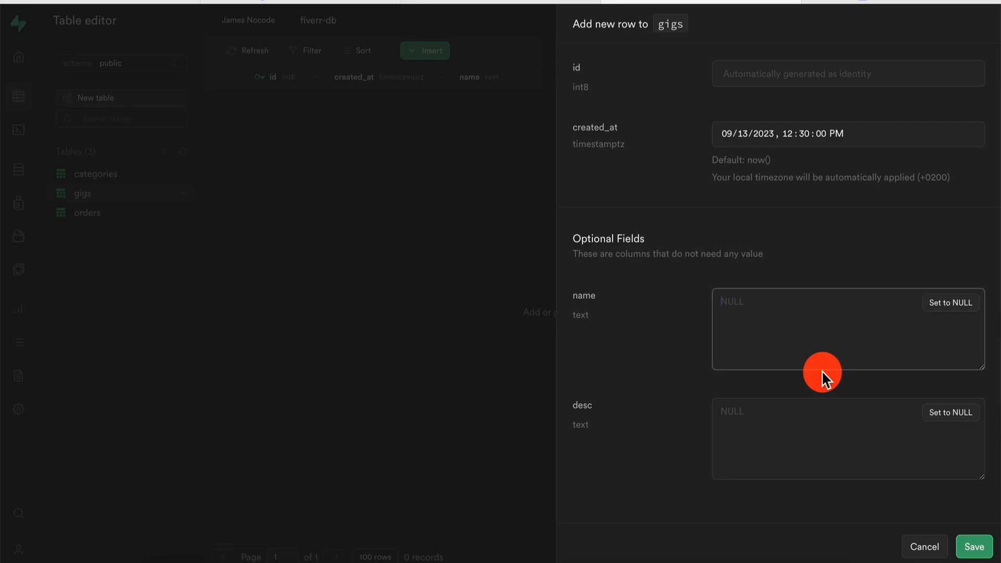
Save a gig 'I will edit your YouTube videos for you' with a video-editor description.
text(I will edit your YouTube vi)
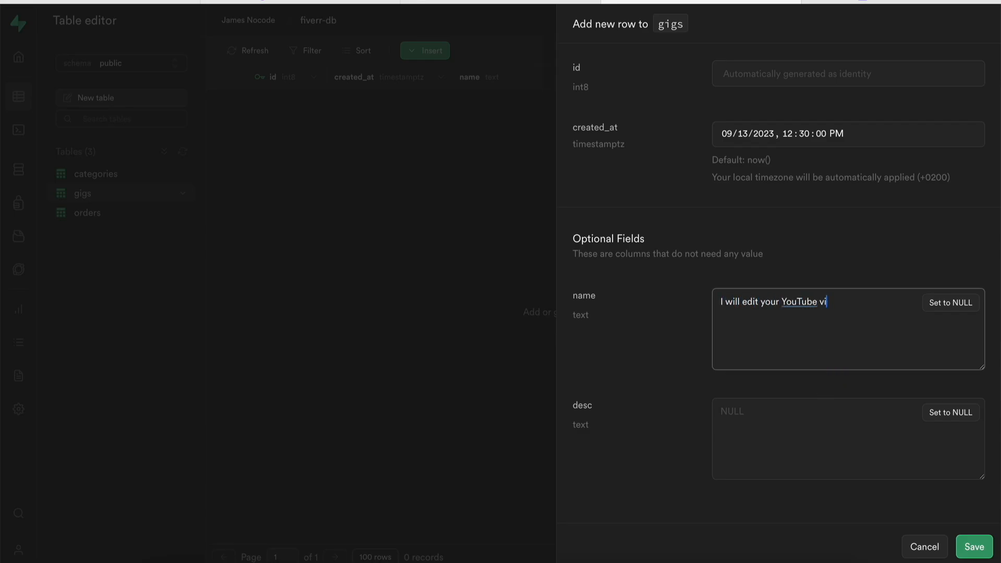
text(deos for you)
click(793, 424)
text(I'm a great video editor, I will edit all kinds of vid)
click(442, 50)
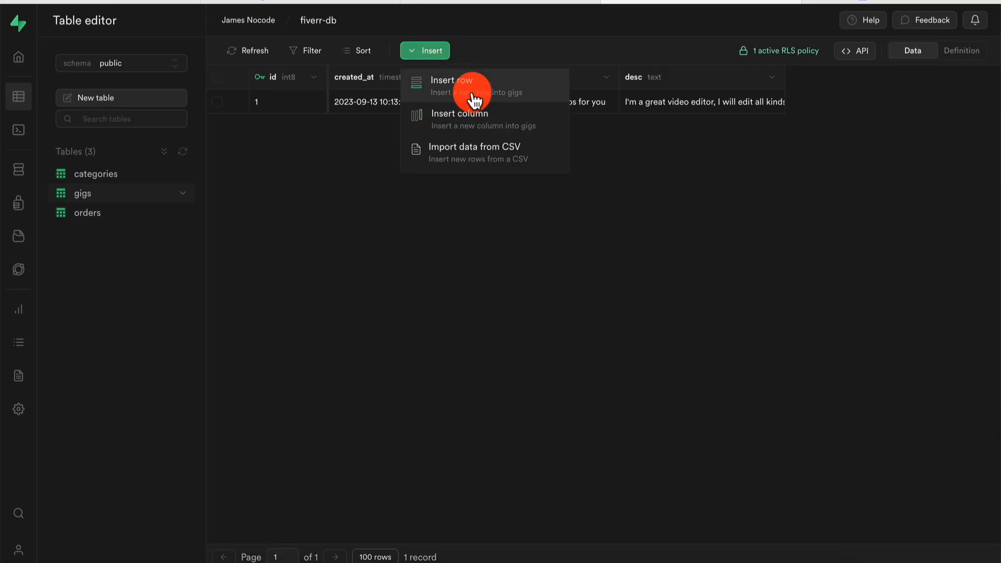
Add a second gig 'I will translate your documents' described as an experienced translator's service.
click(474, 99)
click(786, 338)
text(Tr)
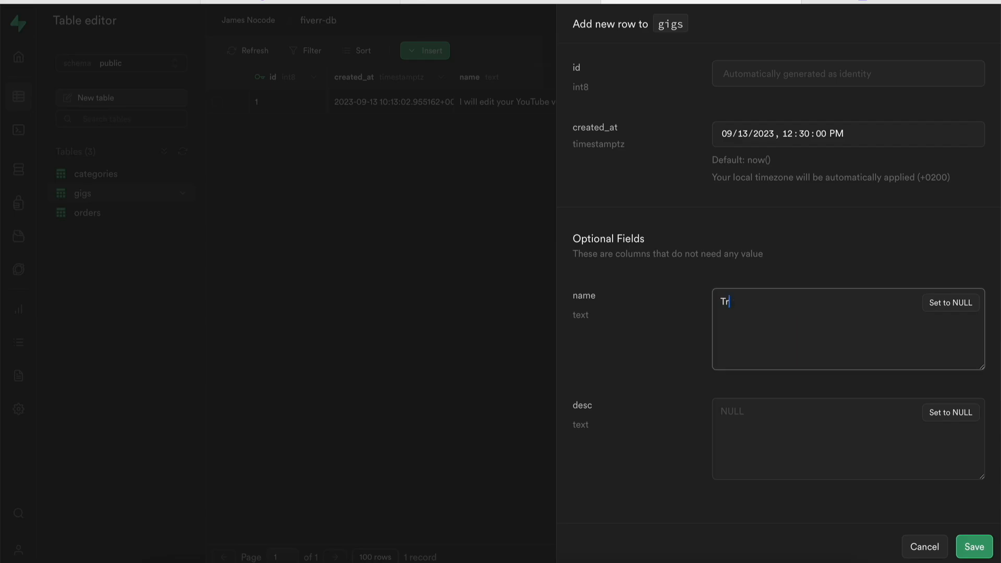
key(BackSpace)
key(BackSpace)
text(I will translate your documents)
key(Tab)
text(I'm a e)
key(BackSpace)
key(BackSpace)
text(n experienced tra)
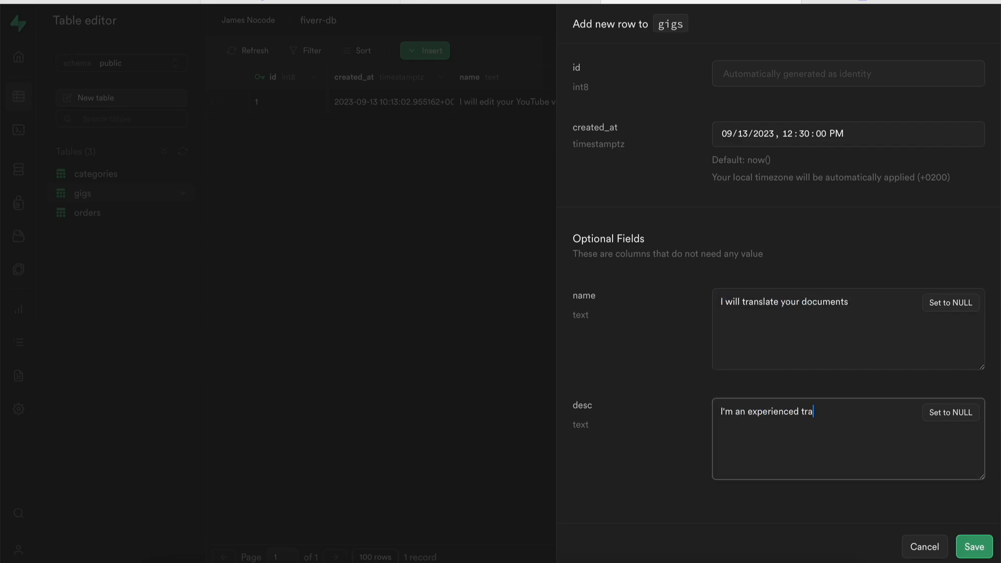
text(nslator who will translate a)
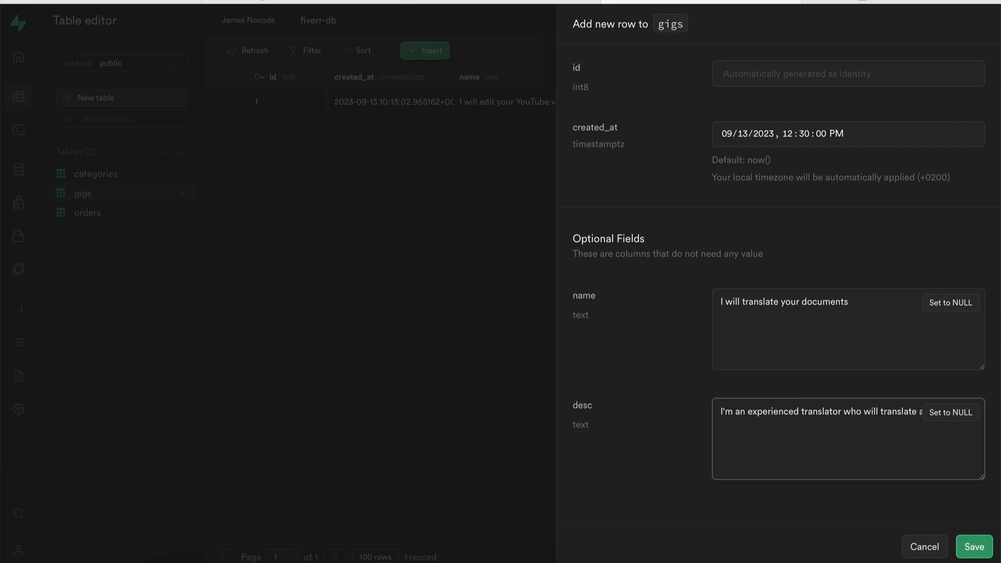
text(documents)
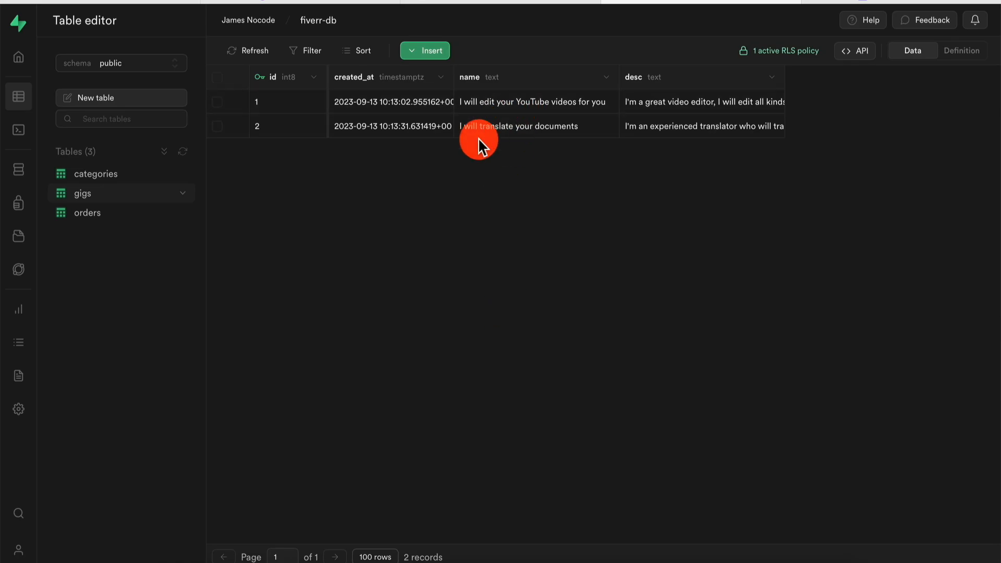
click(848, 1)
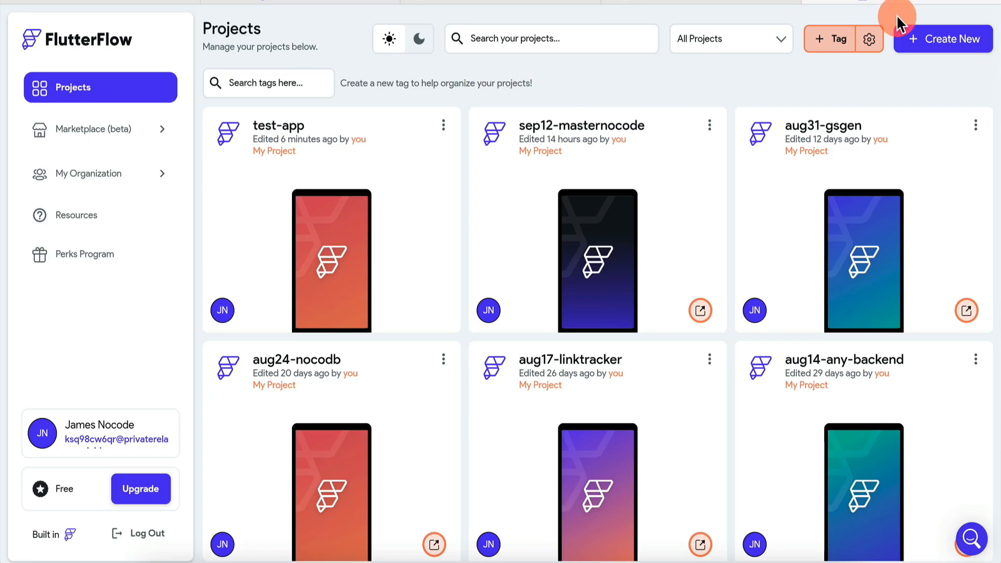
Create a blank FlutterFlow project named fiverr-app and start building without Firebase.
click(954, 40)
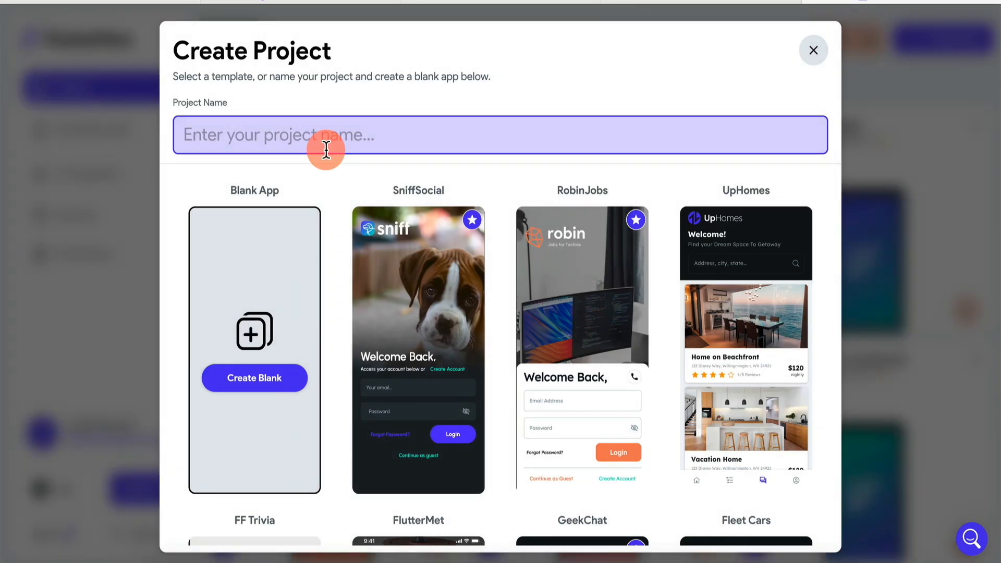
text(fiverr-app)
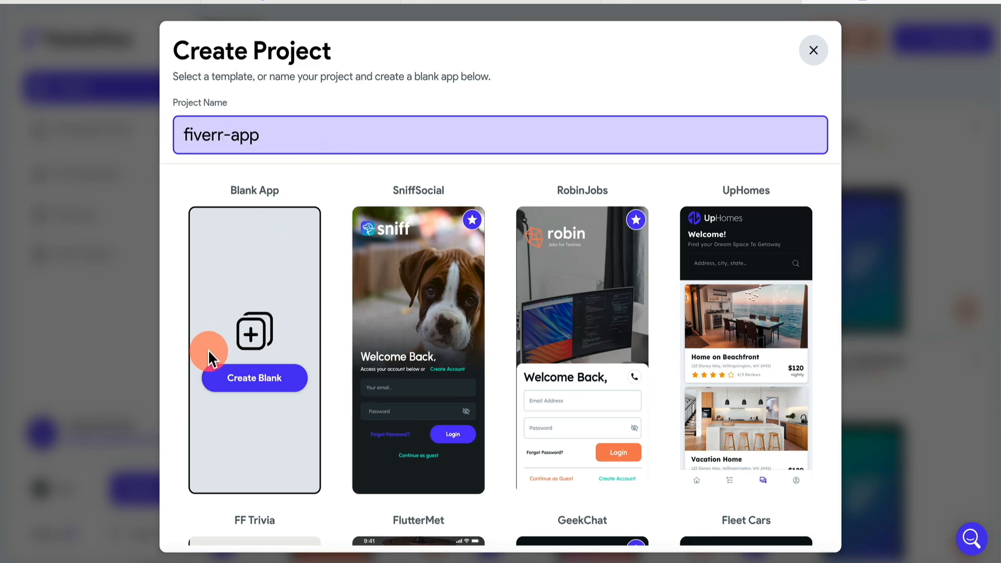
click(272, 380)
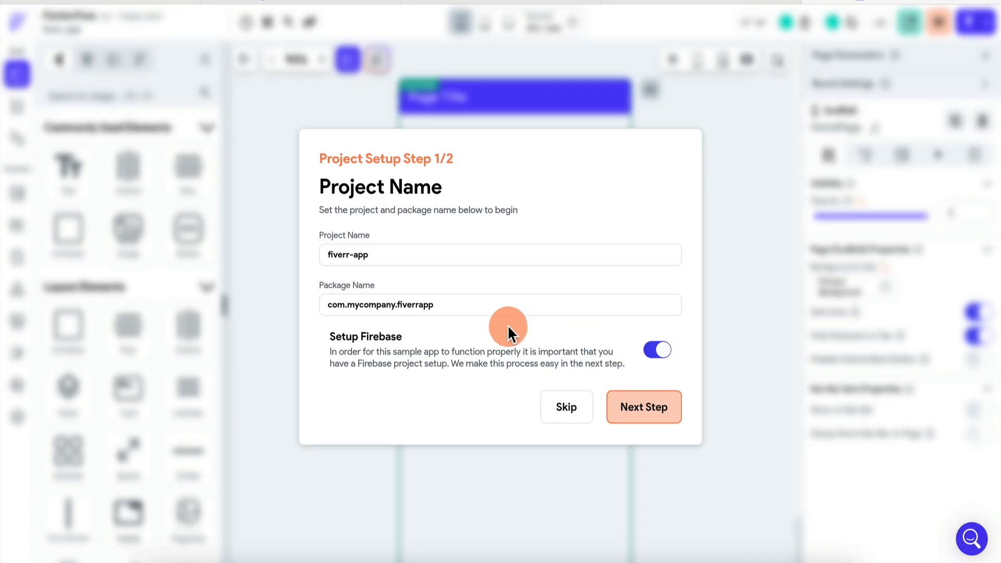
click(652, 350)
click(646, 415)
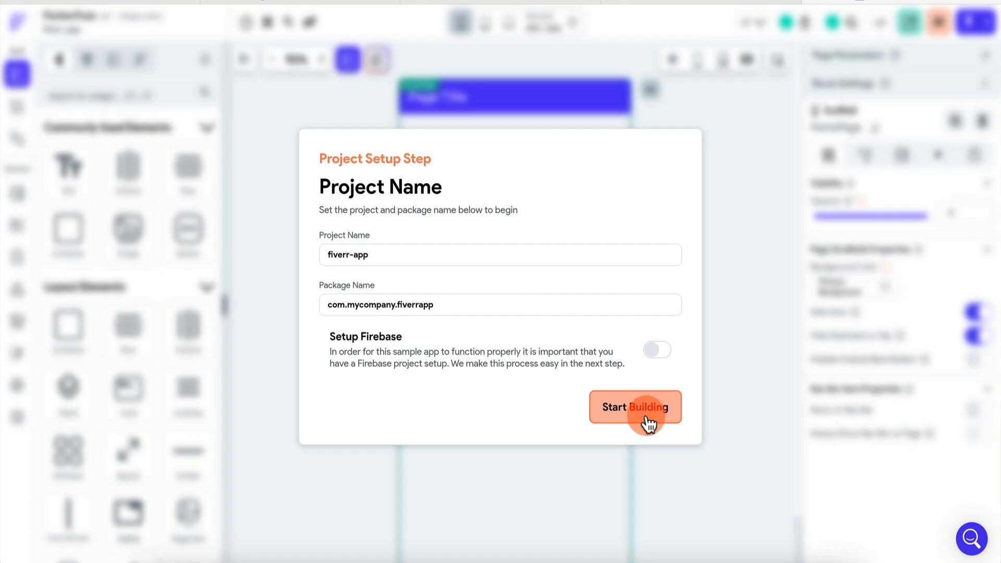
Turn on the Supabase integration in the app's settings.
click(17, 109)
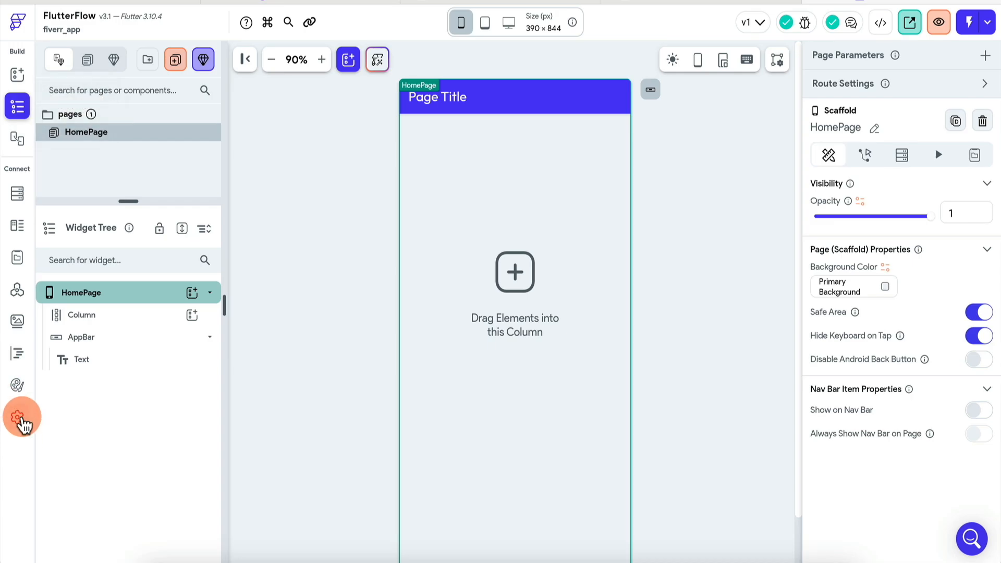
click(17, 417)
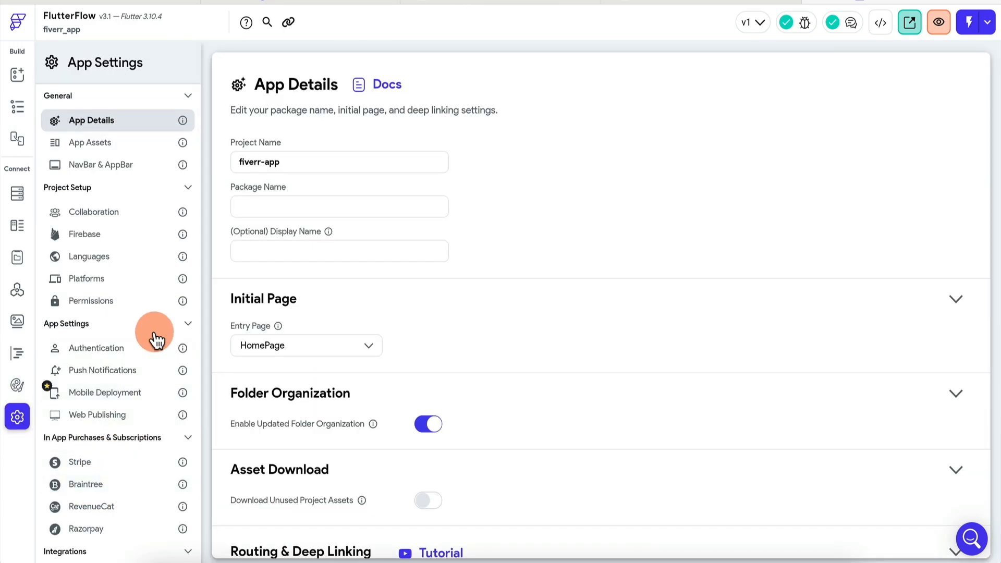
scroll(153, 339, down, 3)
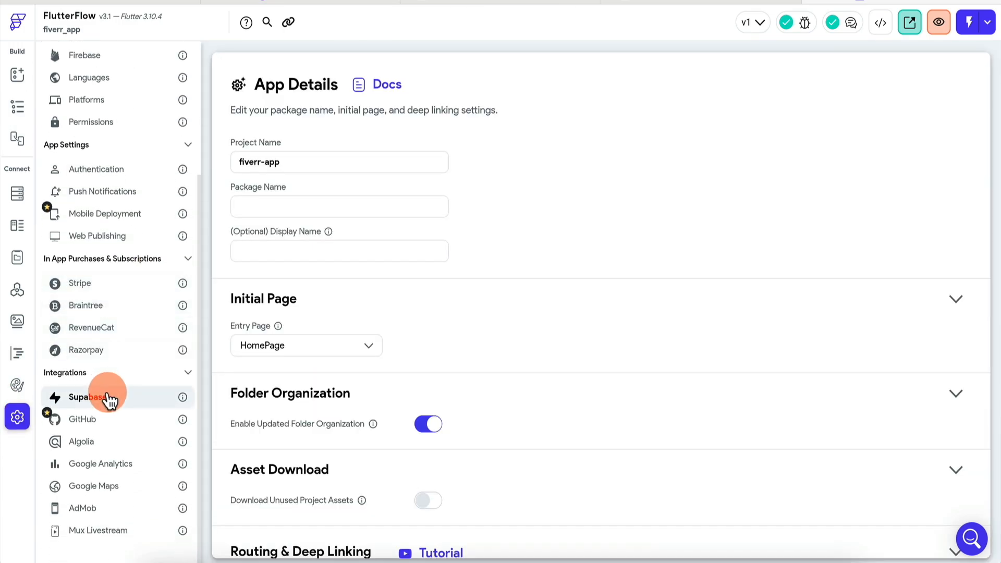
click(100, 400)
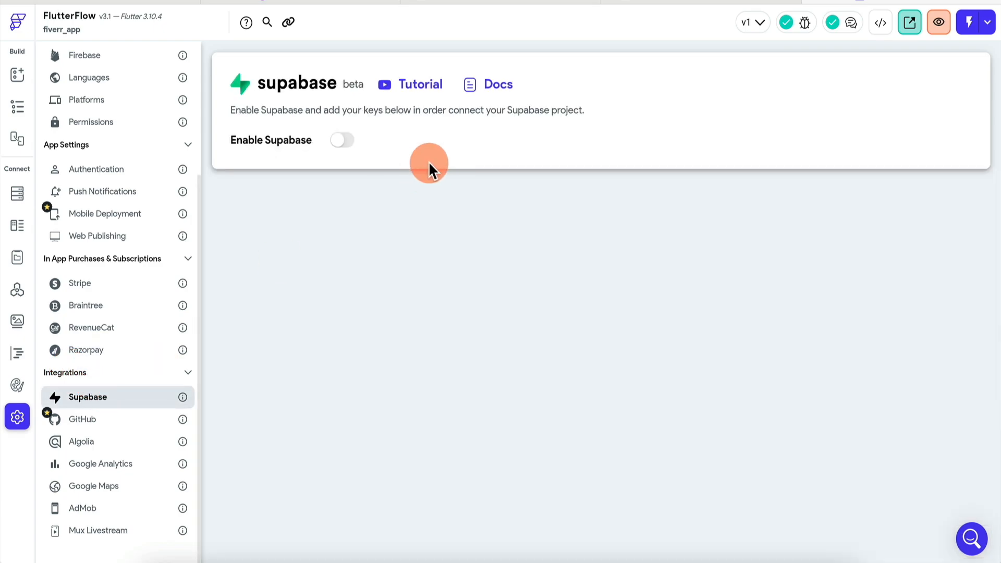
click(343, 142)
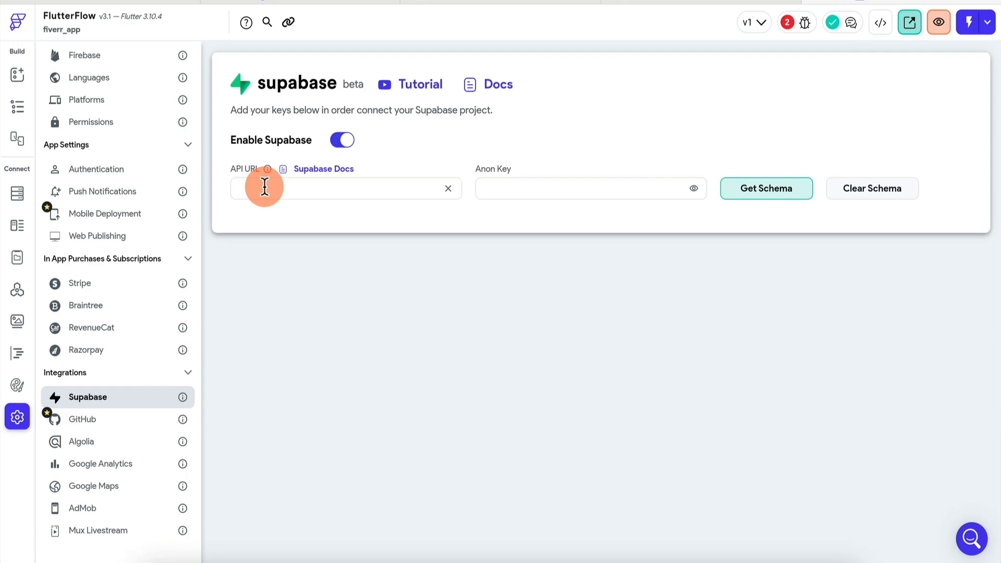
click(672, 3)
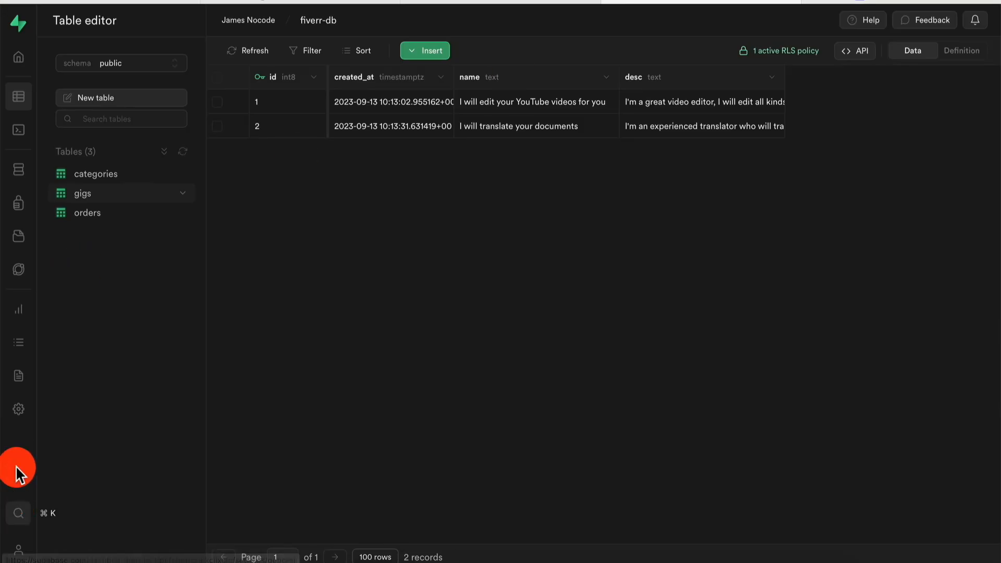
Copy the Supabase project URL and anon public key into FlutterFlow's Supabase settings.
click(20, 408)
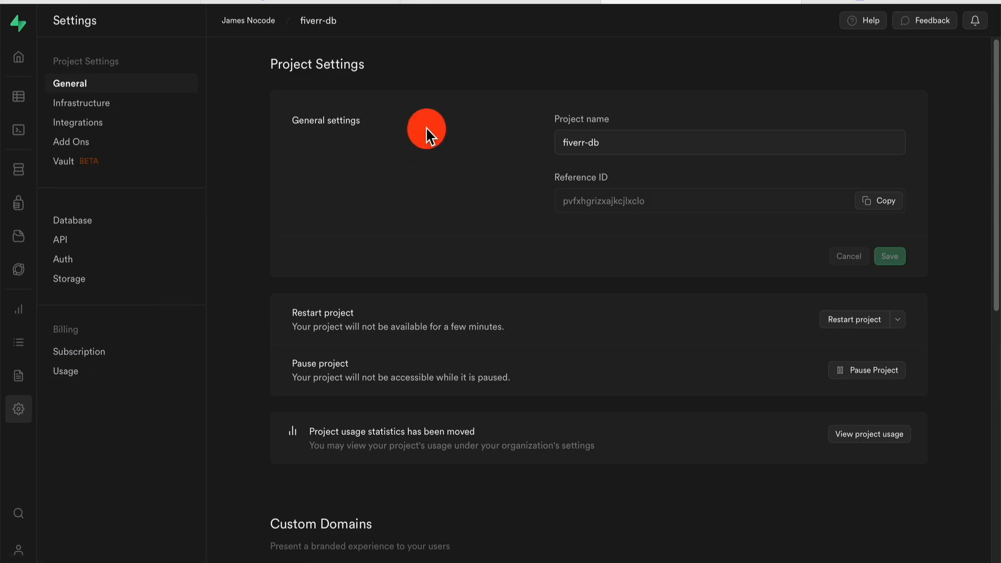
click(65, 241)
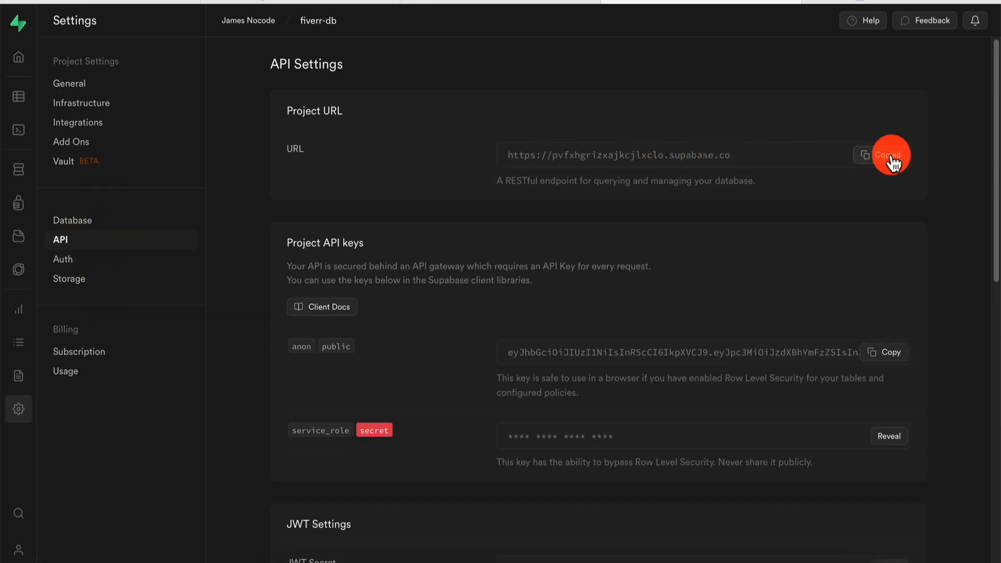
click(337, 186)
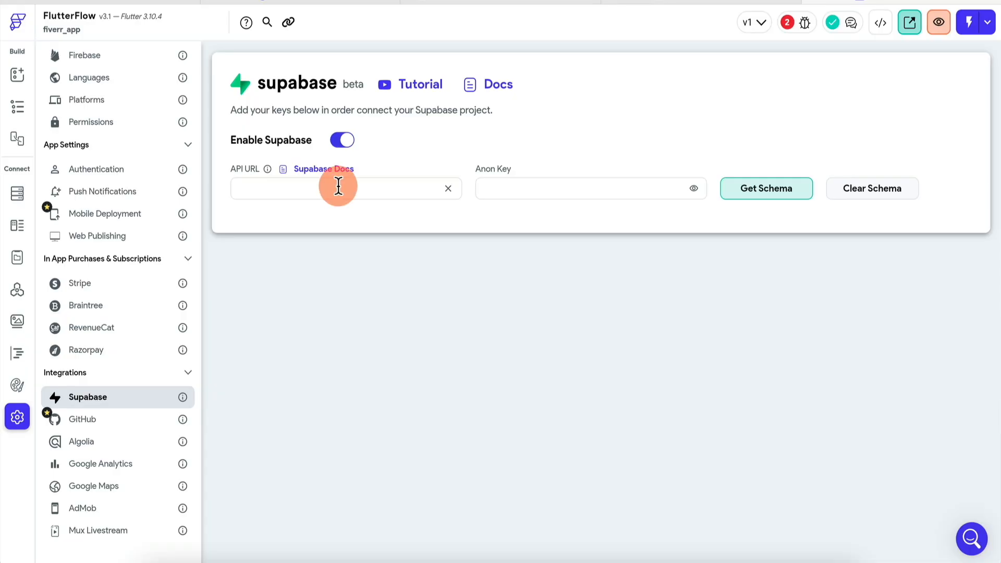
text(https://pvfxhgrizxajkcjlxclo.supabase.co)
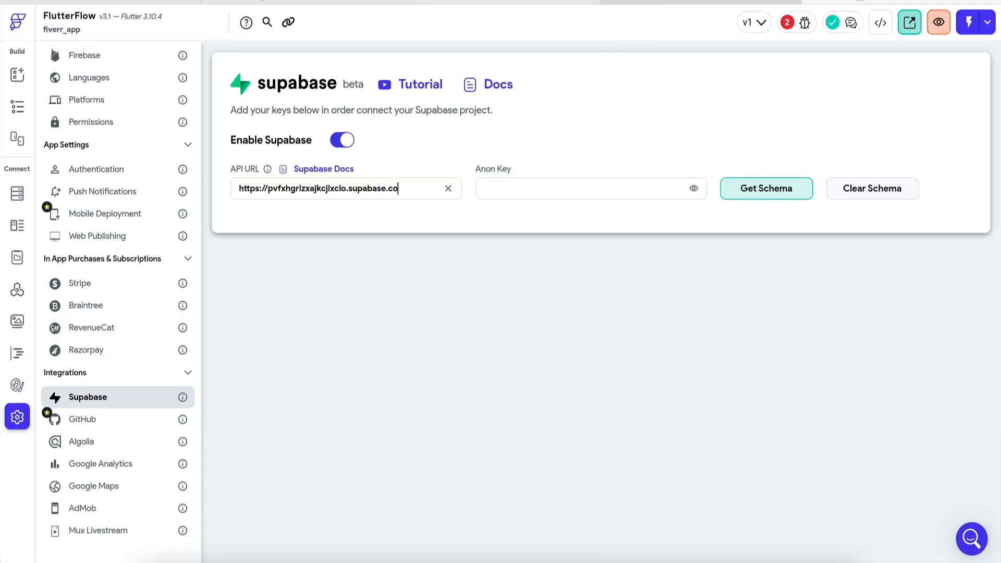
click(693, 2)
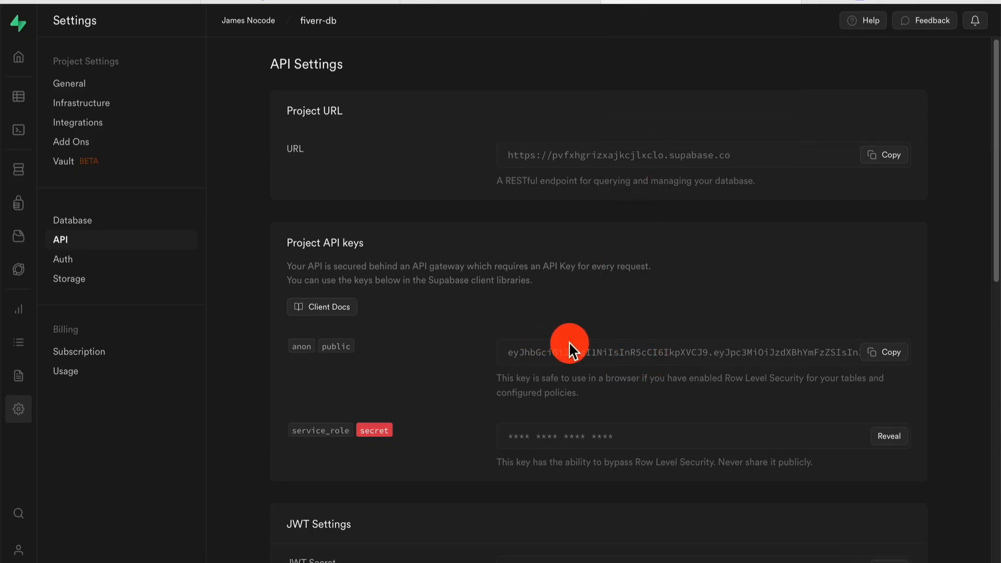
click(886, 351)
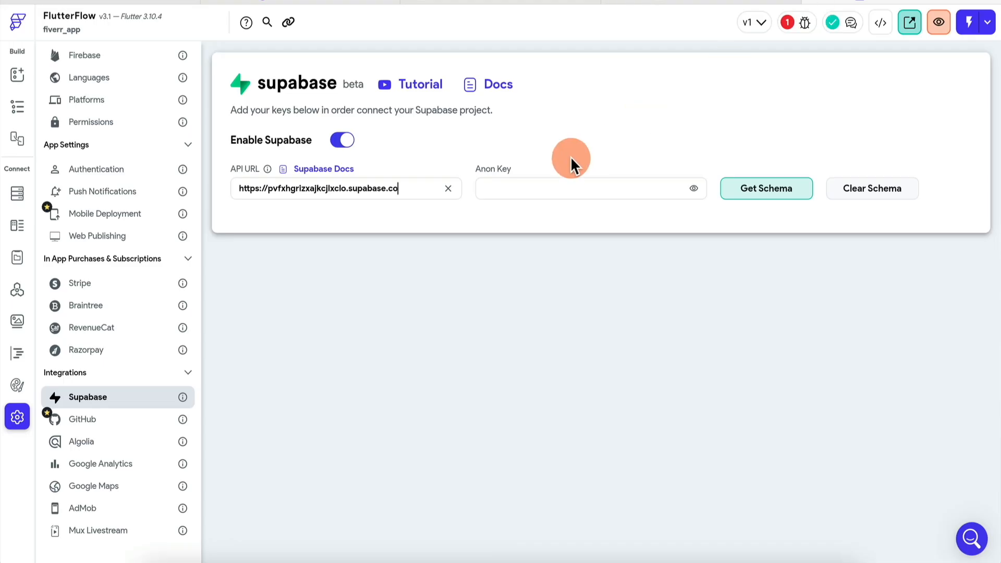
click(560, 187)
key(ctrl+v)
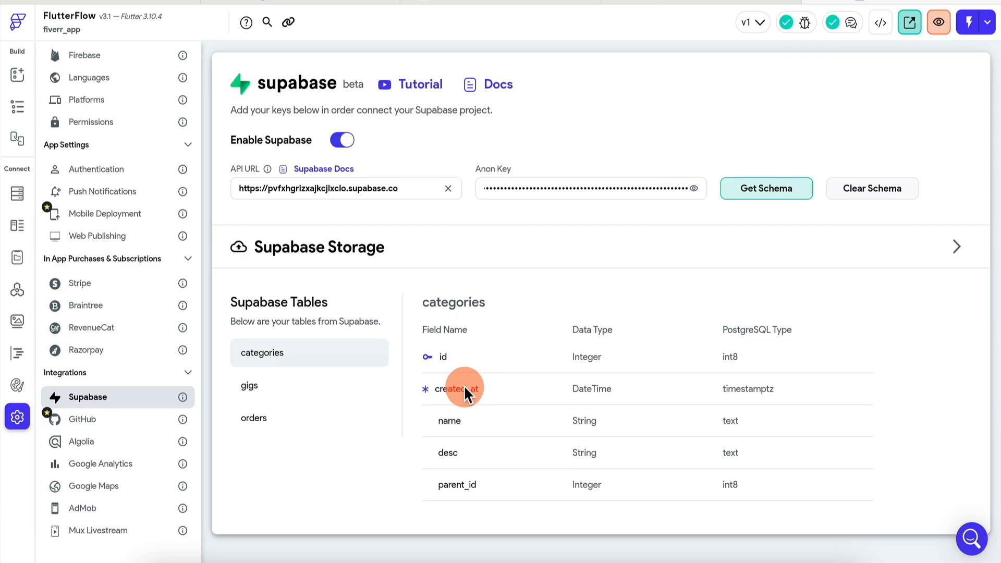
Inspect the fields of the gigs, orders and categories tables in the fetched schema.
click(313, 391)
click(291, 428)
click(305, 384)
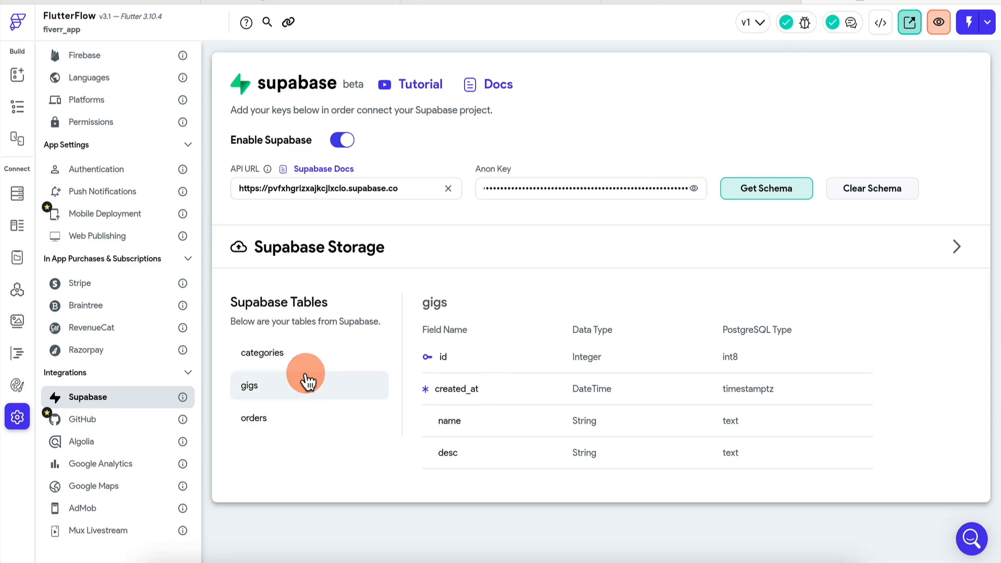
click(315, 357)
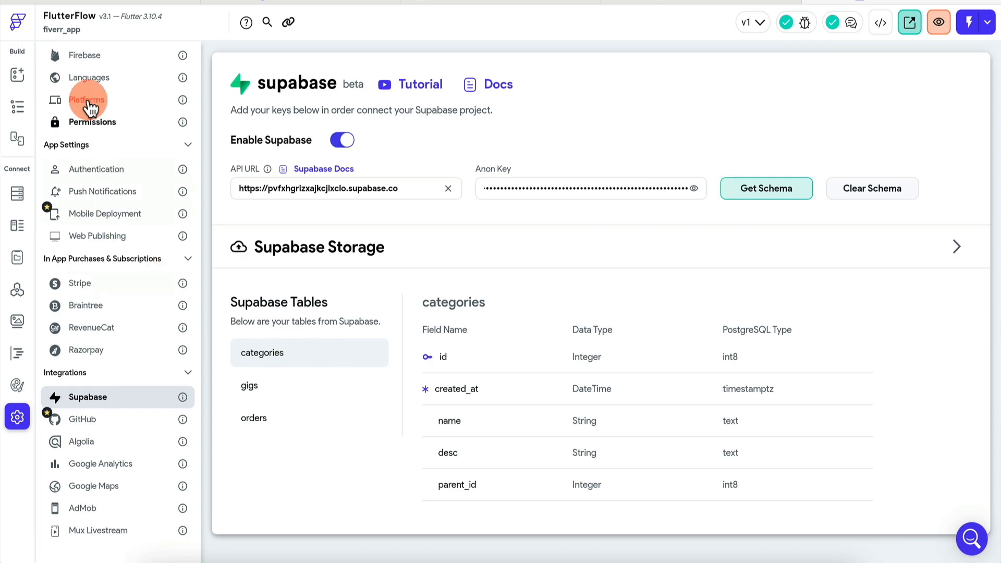
click(20, 77)
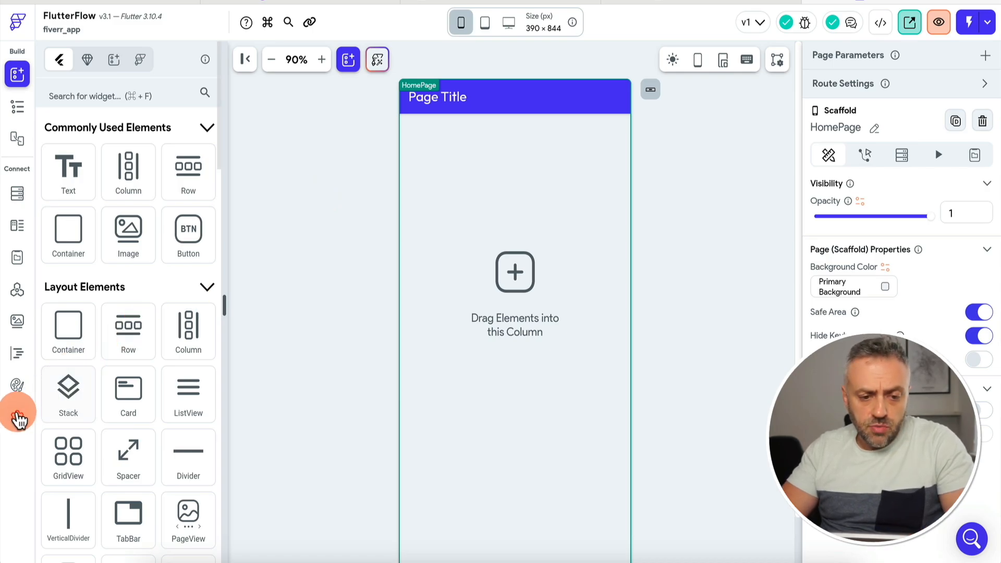
Enable authentication with Supabase as the type and HomePage as the logged-in page.
click(18, 420)
click(116, 343)
click(371, 142)
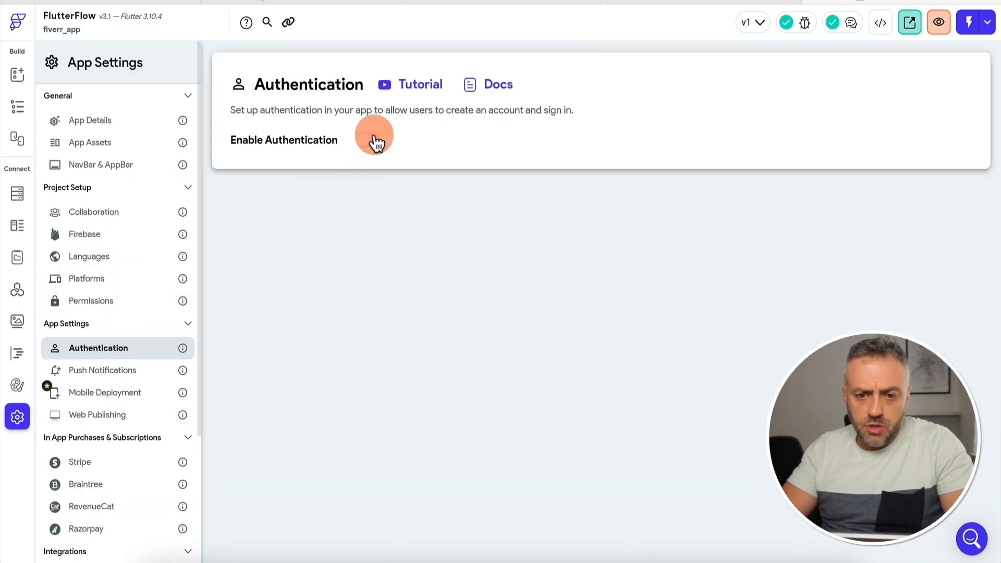
click(304, 196)
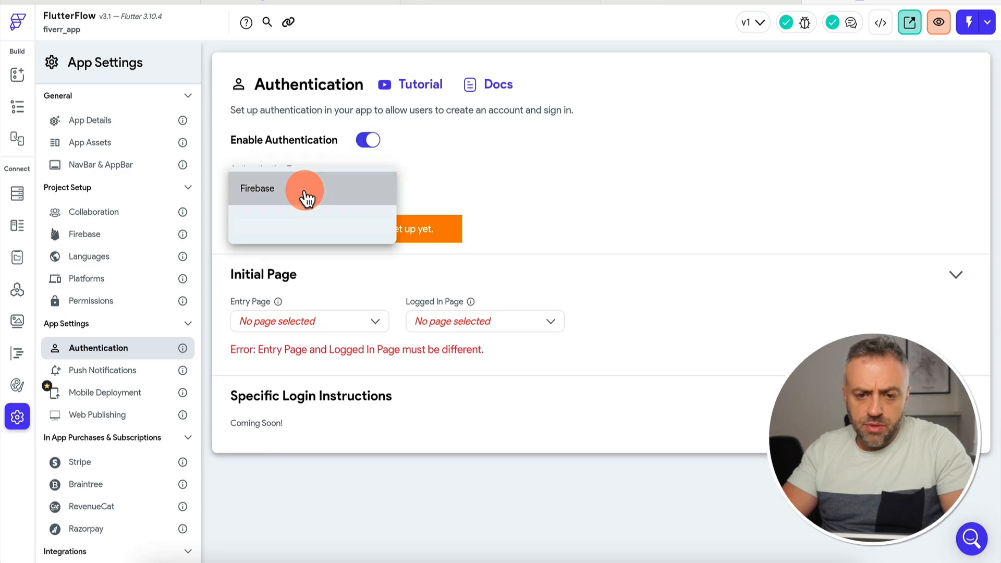
click(283, 226)
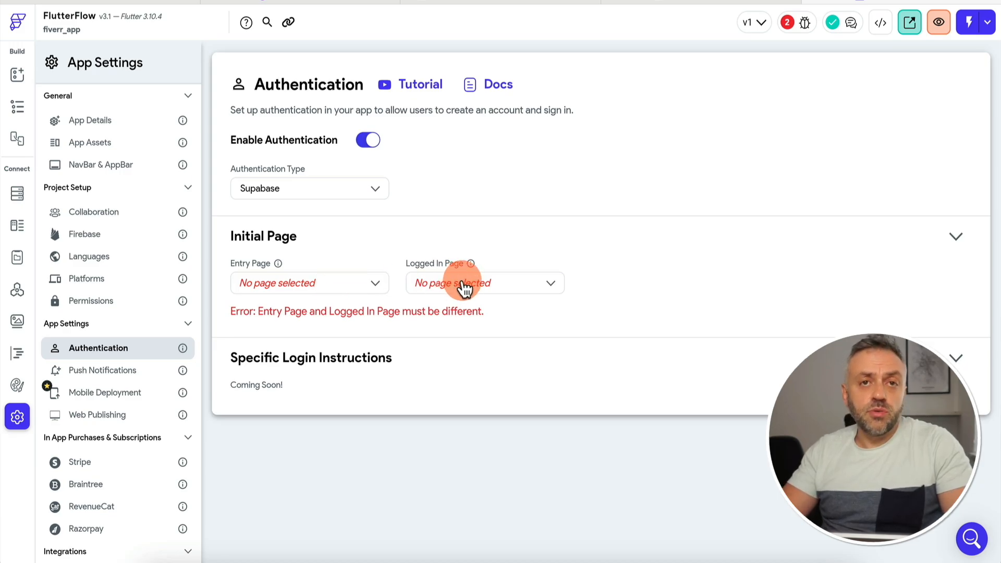
click(319, 288)
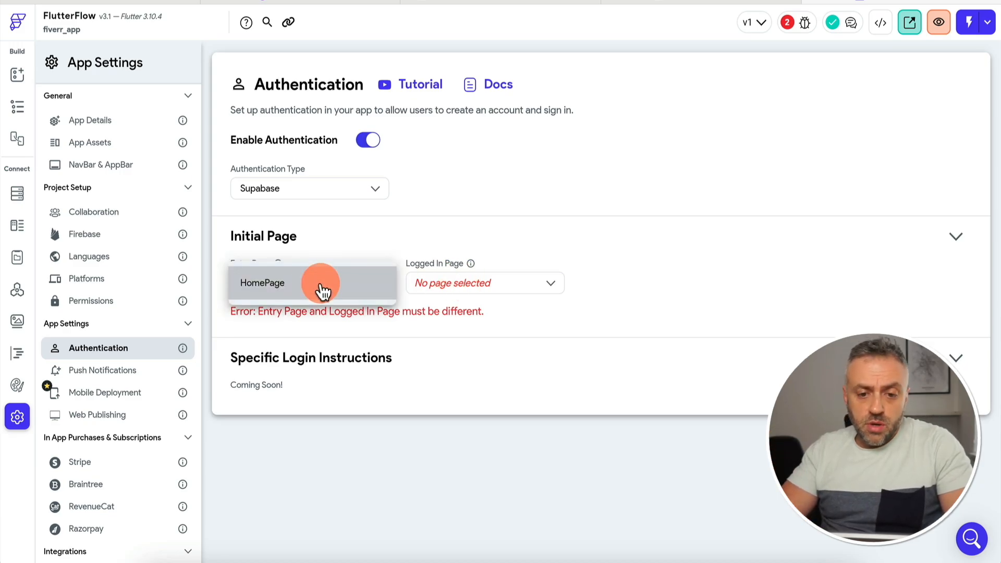
click(449, 208)
click(484, 285)
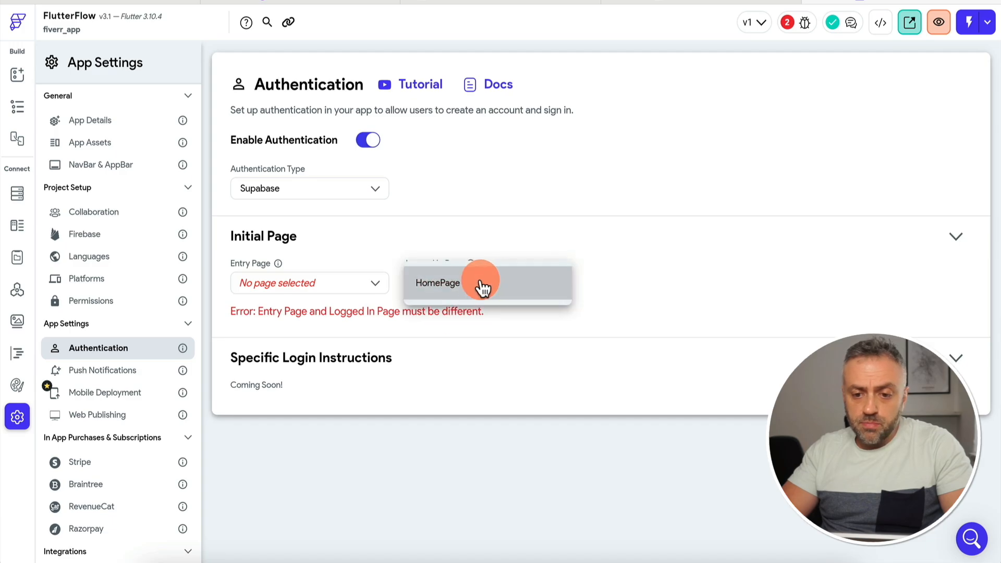
click(476, 286)
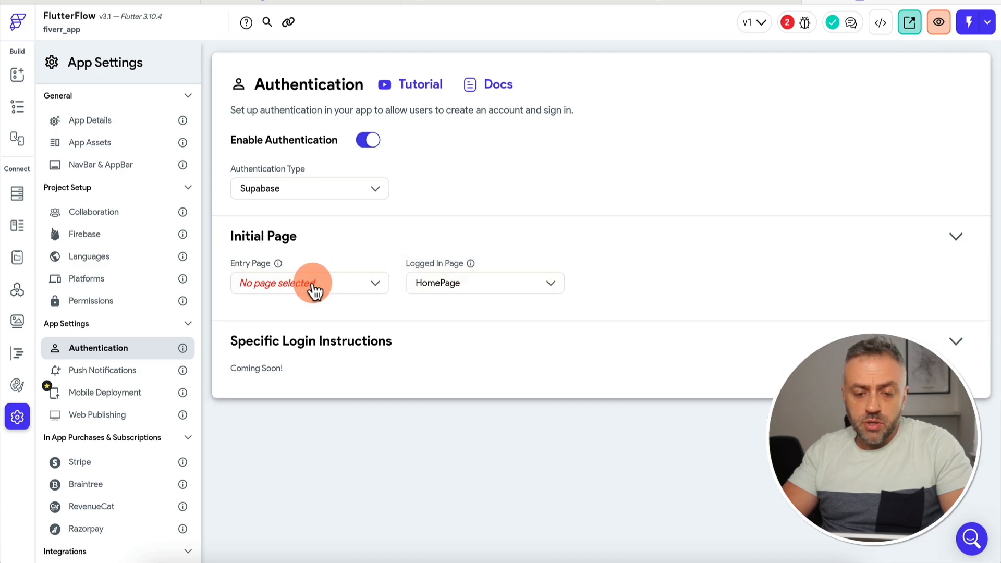
click(20, 79)
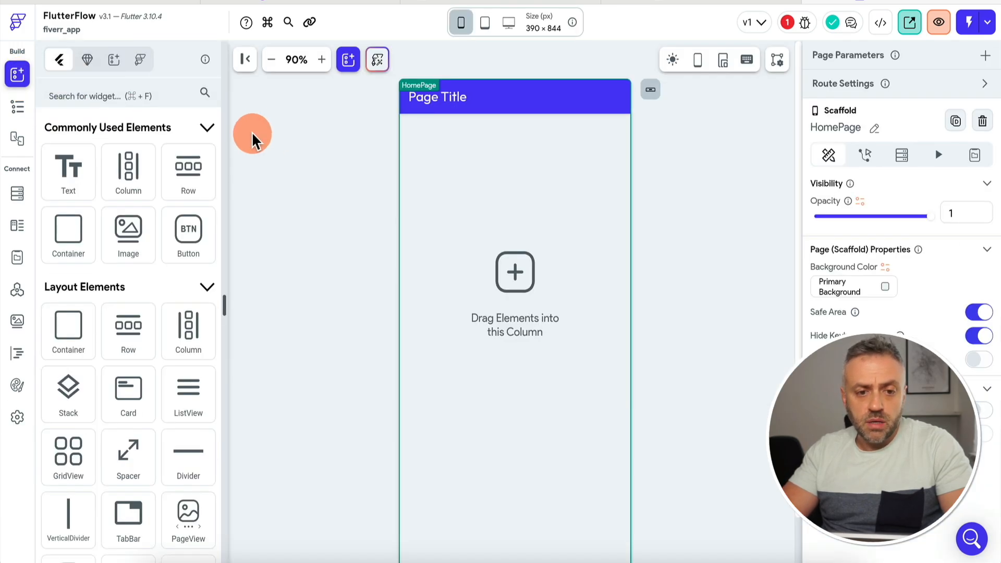
Start a new page from the Auth templates, choosing Auth 4 with my theme.
click(17, 107)
click(173, 60)
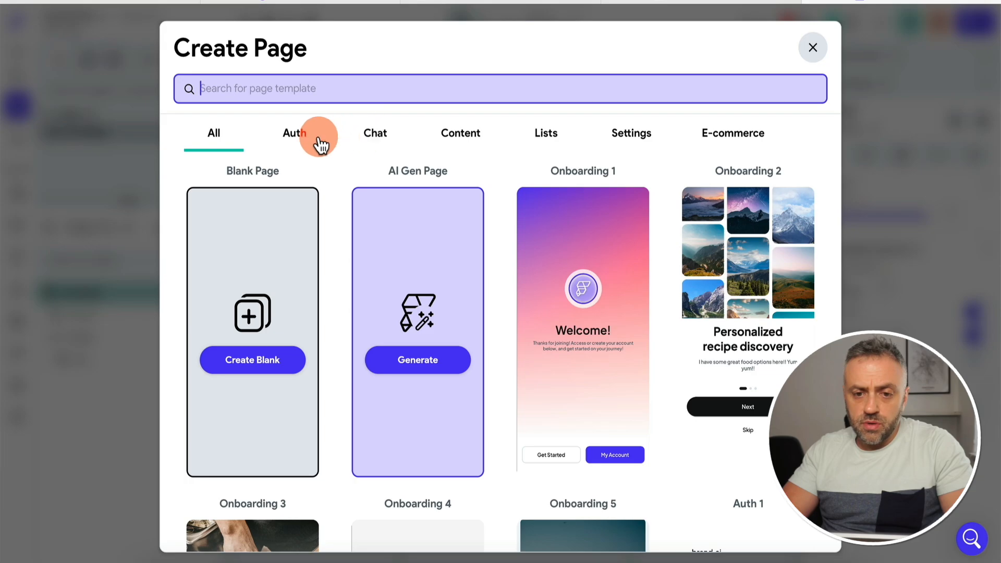
click(279, 136)
scroll(564, 279, down, 10)
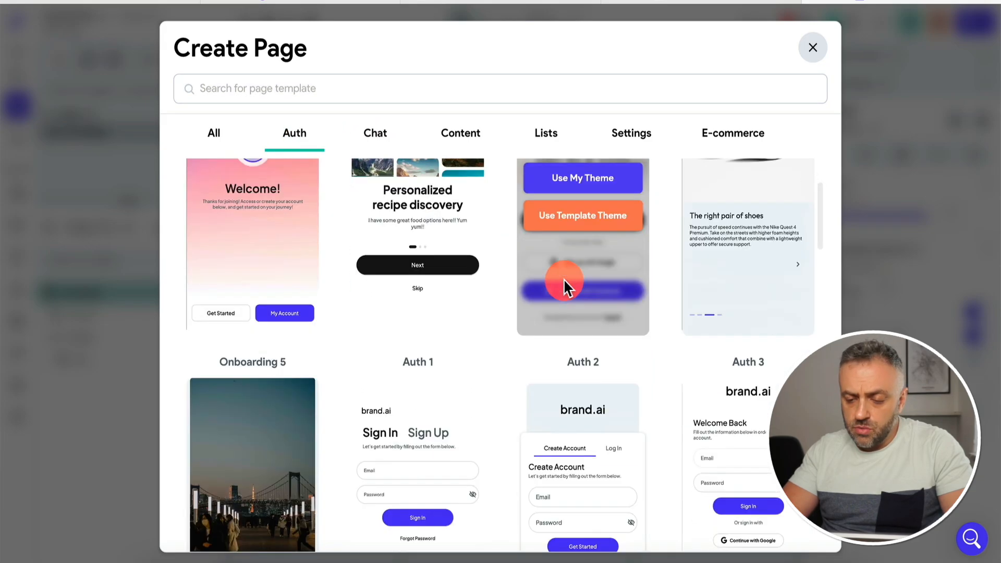
scroll(564, 278, up, 4)
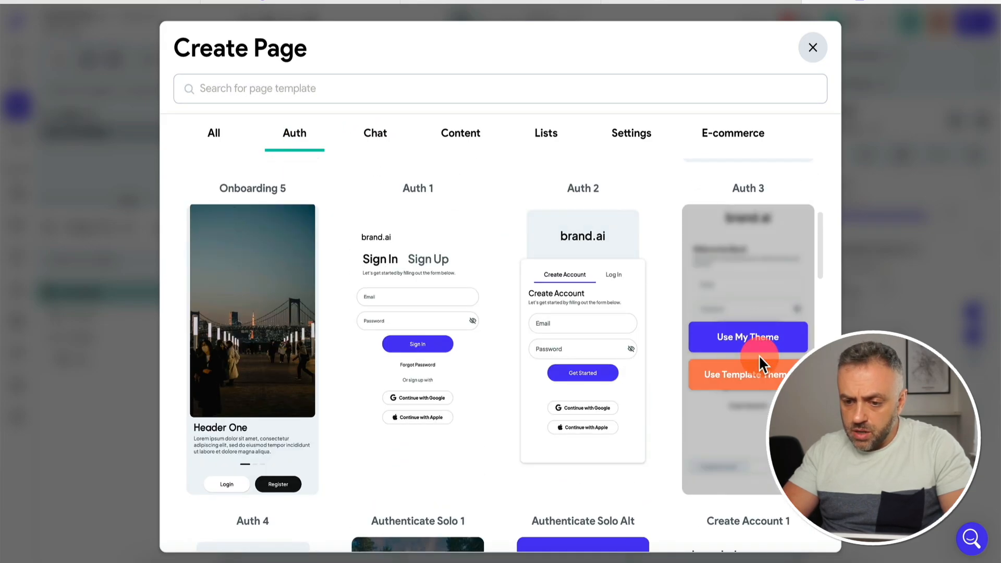
scroll(759, 358, down, 8)
scroll(758, 355, up, 3)
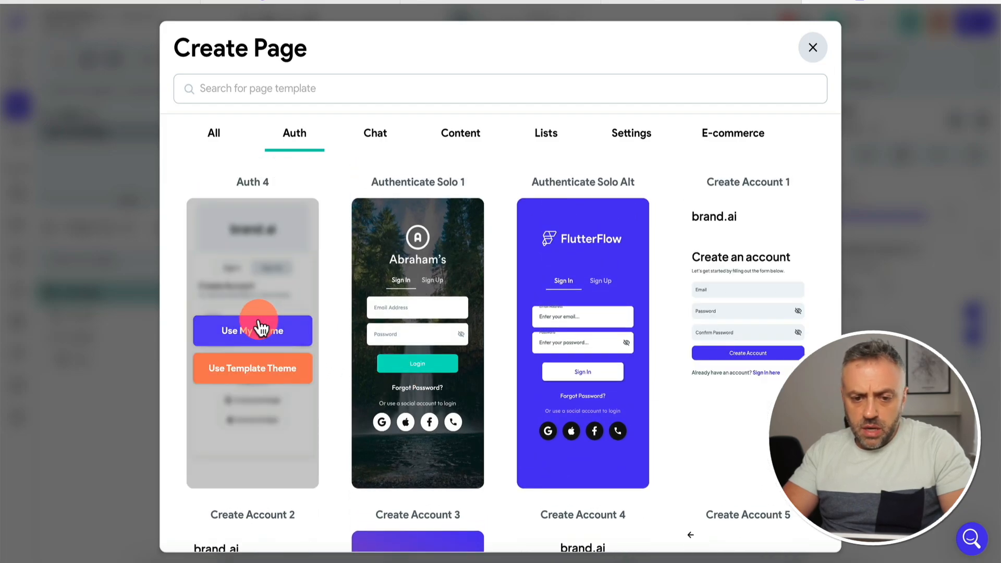
scroll(262, 329, up, 7)
scroll(458, 397, down, 6)
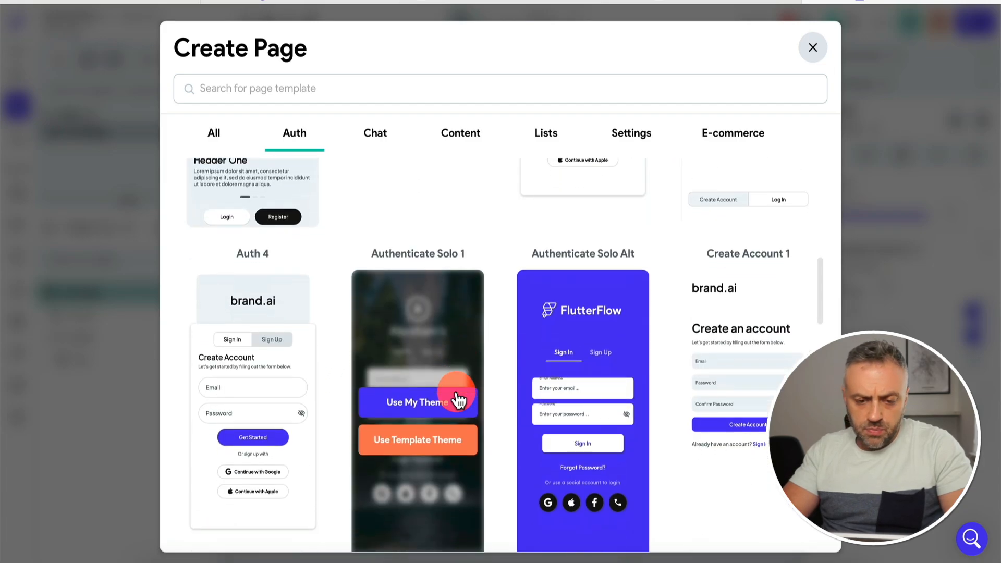
click(257, 362)
Name the new page login and create it.
click(396, 298)
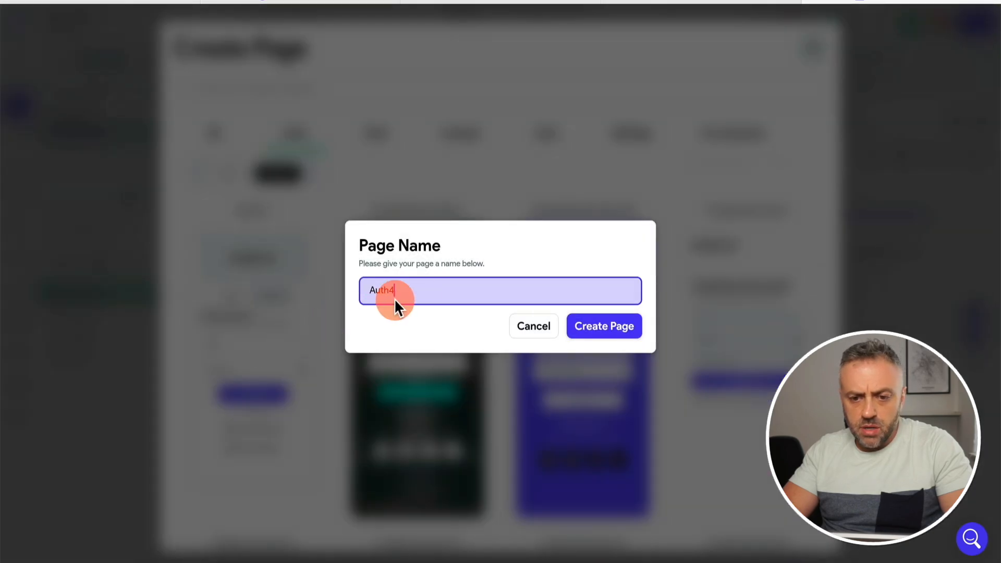
text(lo)
click(597, 329)
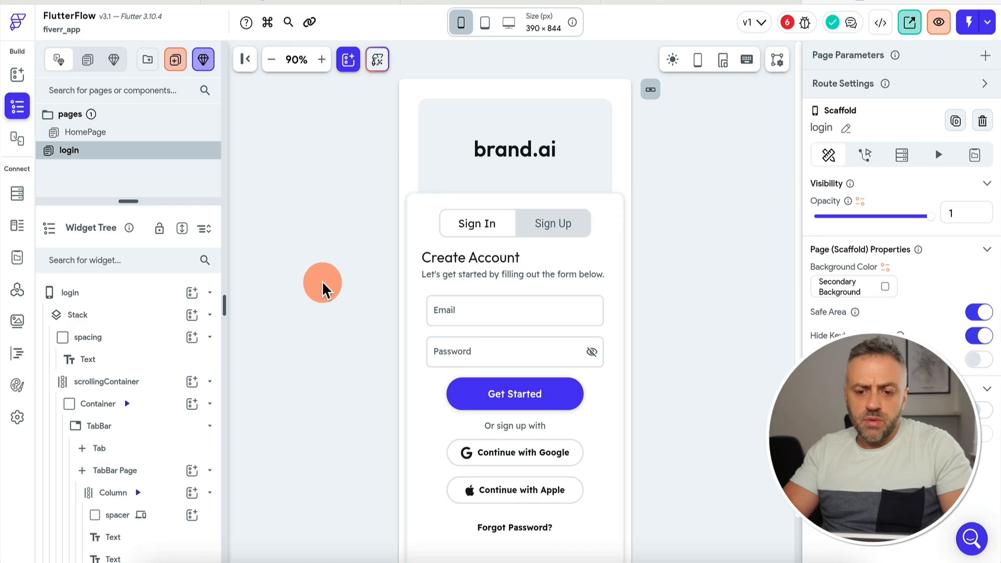
scroll(323, 288, down, 2)
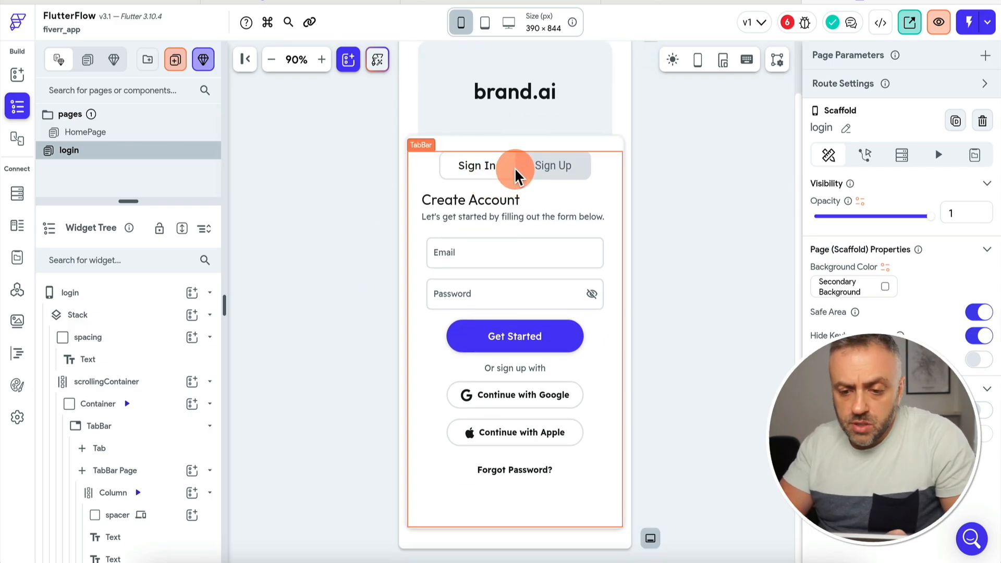
Delete the Continue with Google button and make login the authentication entry page.
click(525, 397)
key(Delete)
key(Delete)
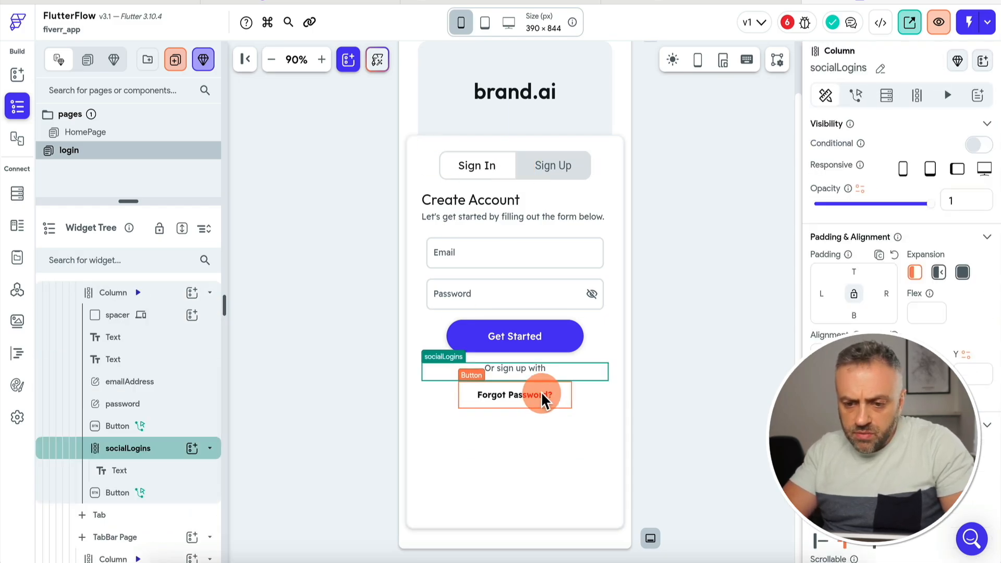
click(571, 163)
click(18, 416)
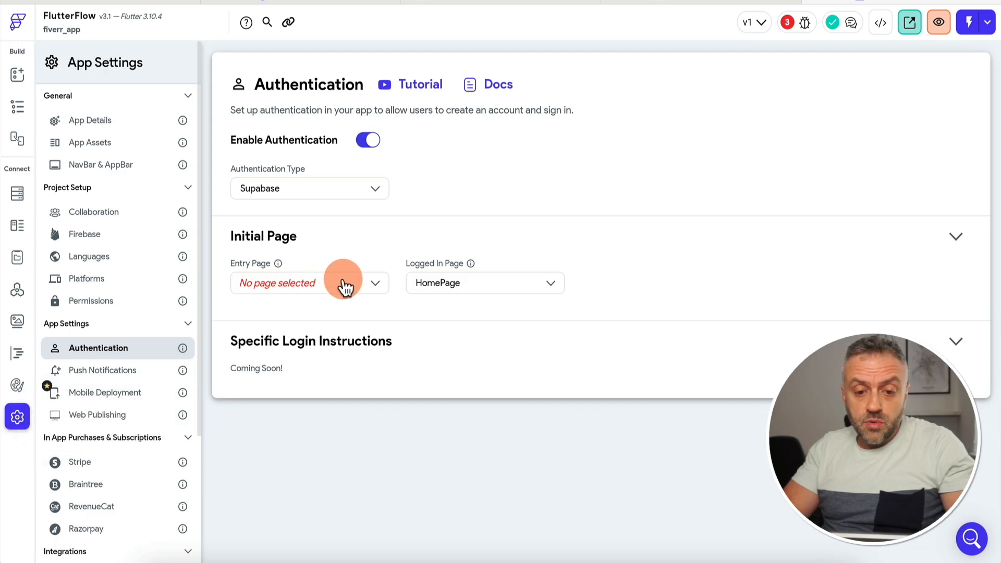
click(342, 283)
click(287, 316)
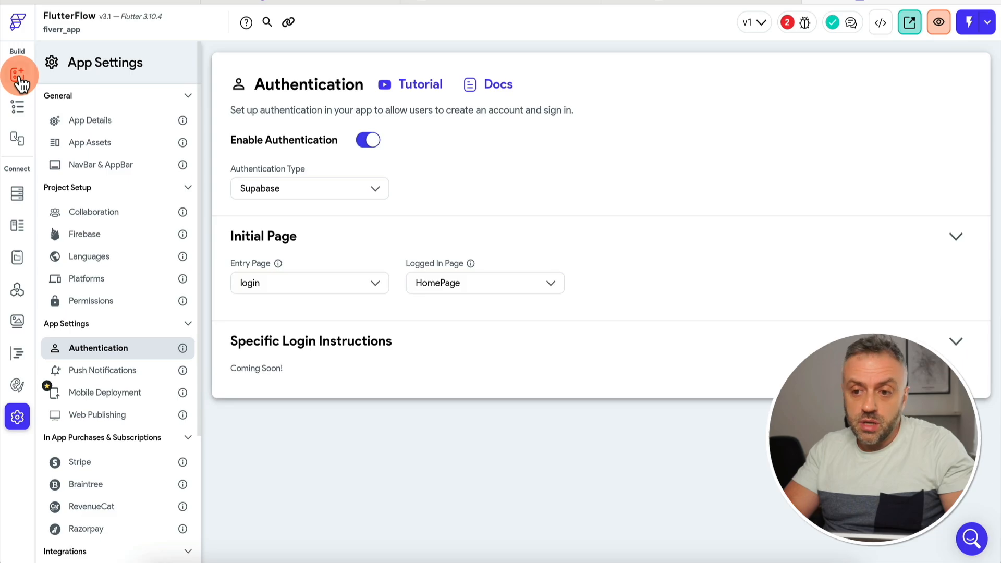
click(18, 75)
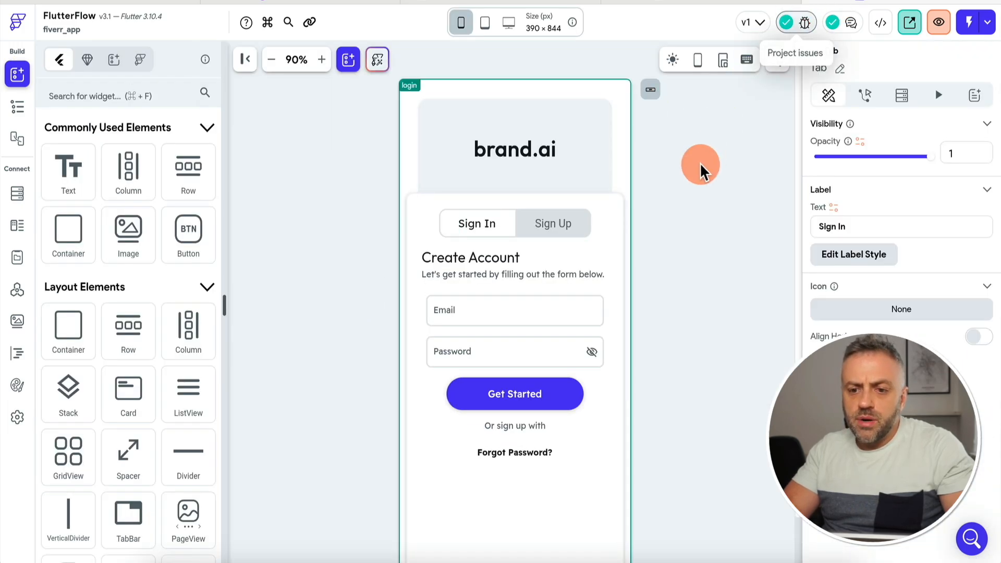
click(284, 256)
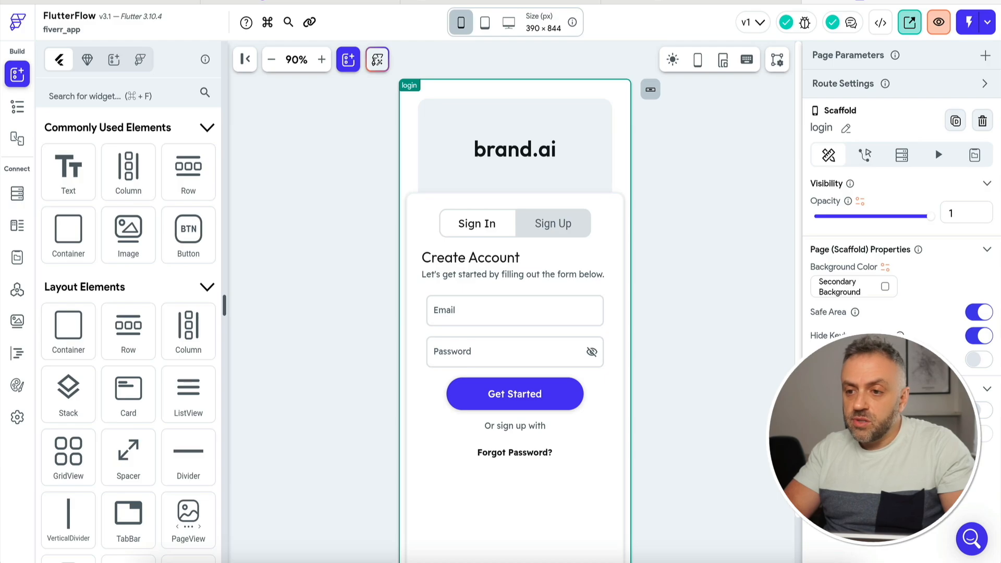
Run the app in Test mode and try the login screen's Email field.
click(970, 25)
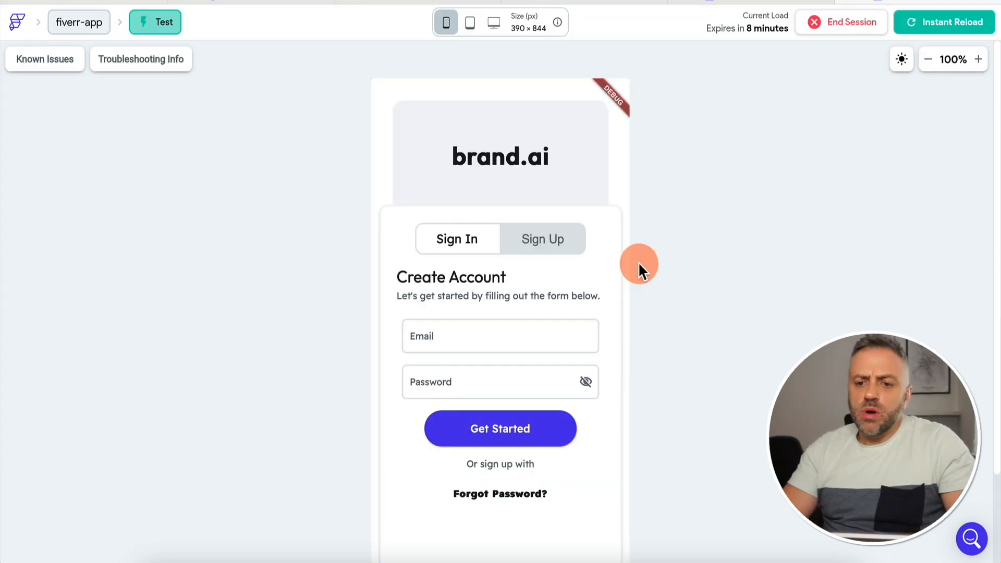
click(497, 339)
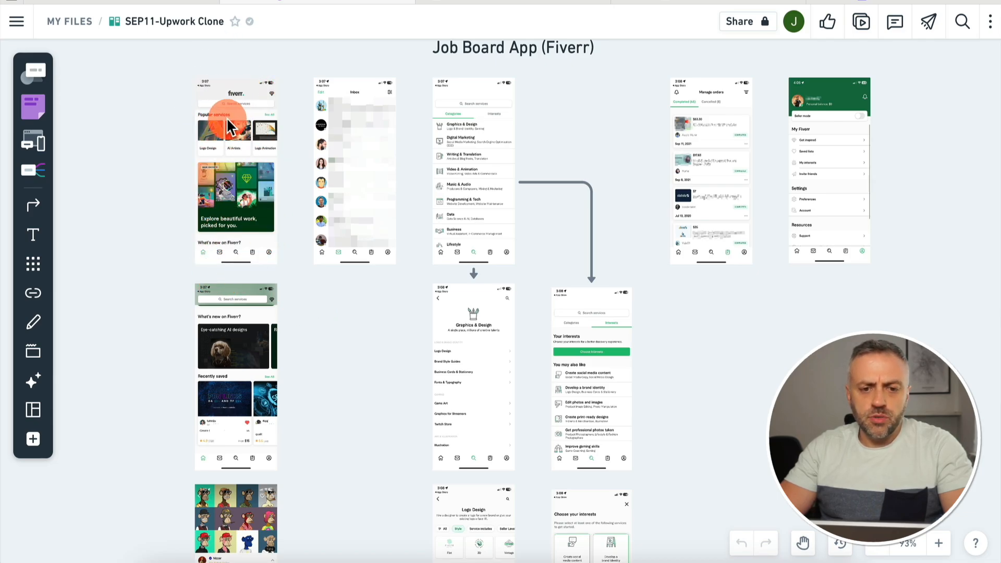
scroll(230, 127, up, 5)
scroll(228, 119, up, 1)
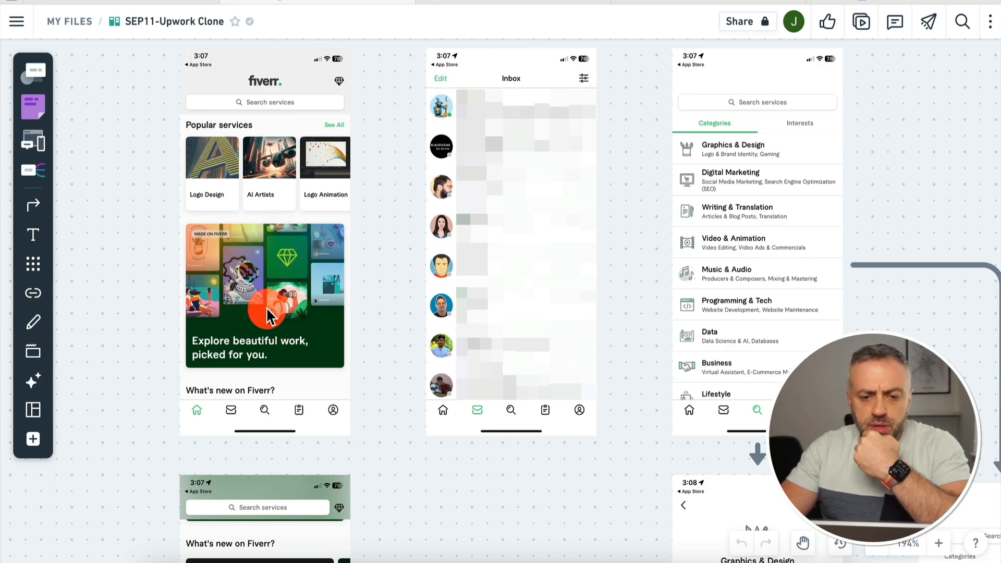
scroll(266, 310, down, 2)
scroll(267, 315, down, 6)
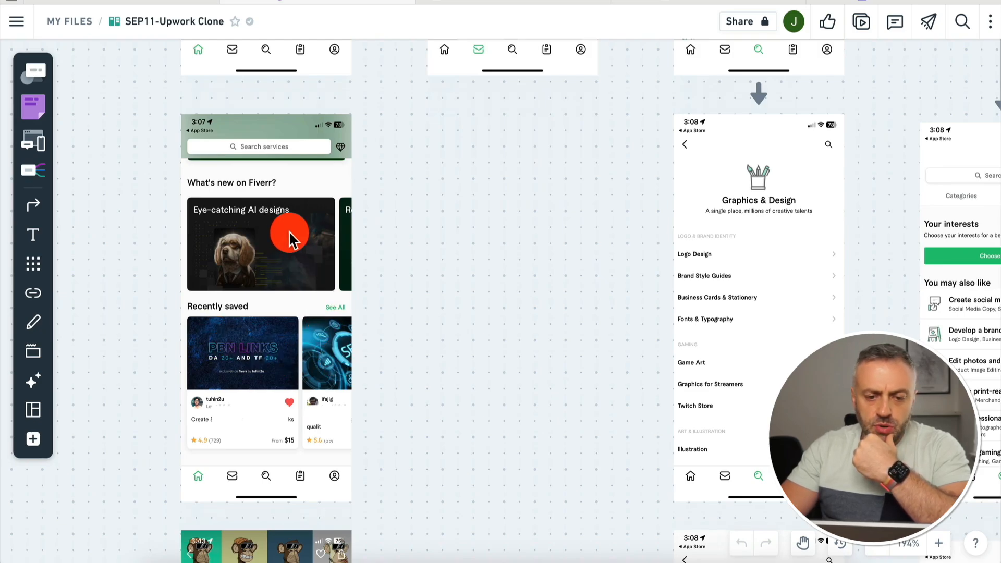
scroll(289, 233, up, 5)
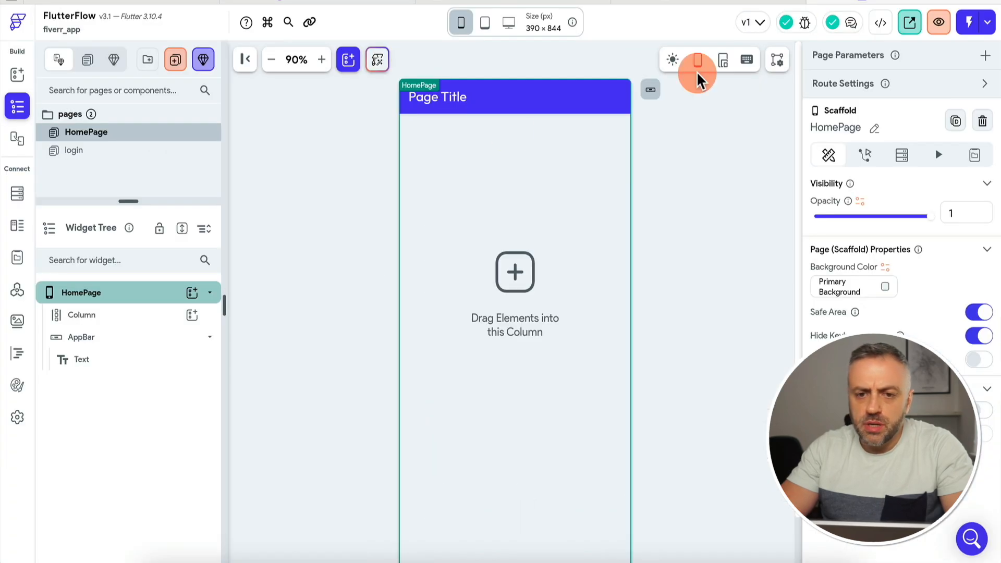
Replace the app bar's 'Page Title' text with 'Homepage'.
click(443, 100)
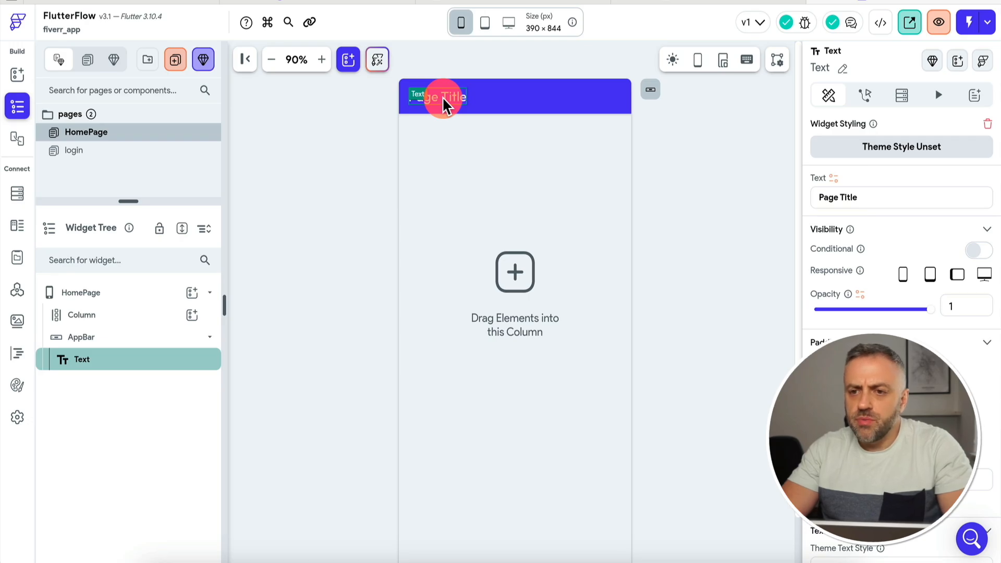
triple_click(882, 195)
text(Homepa)
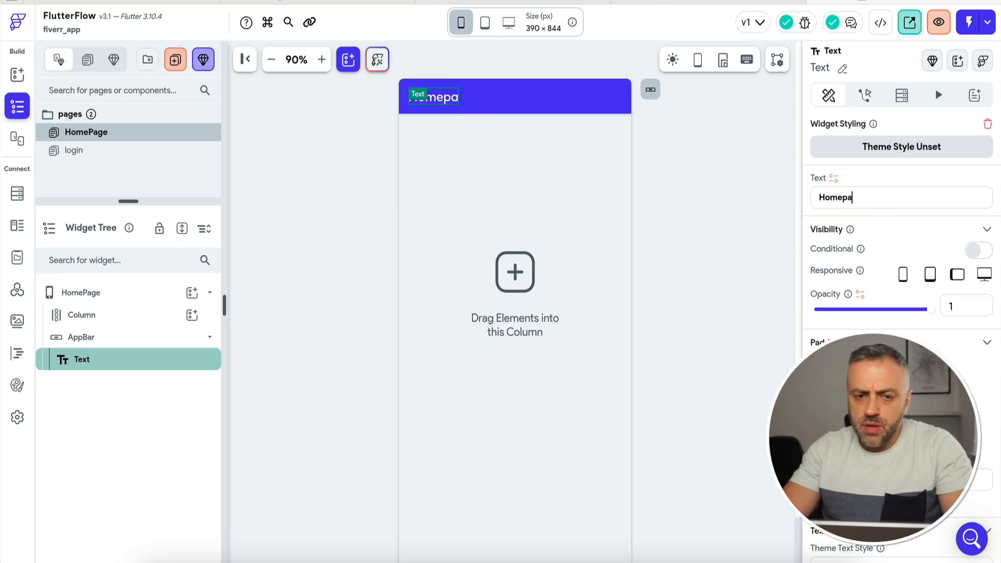
text(ge)
click(214, 292)
click(191, 315)
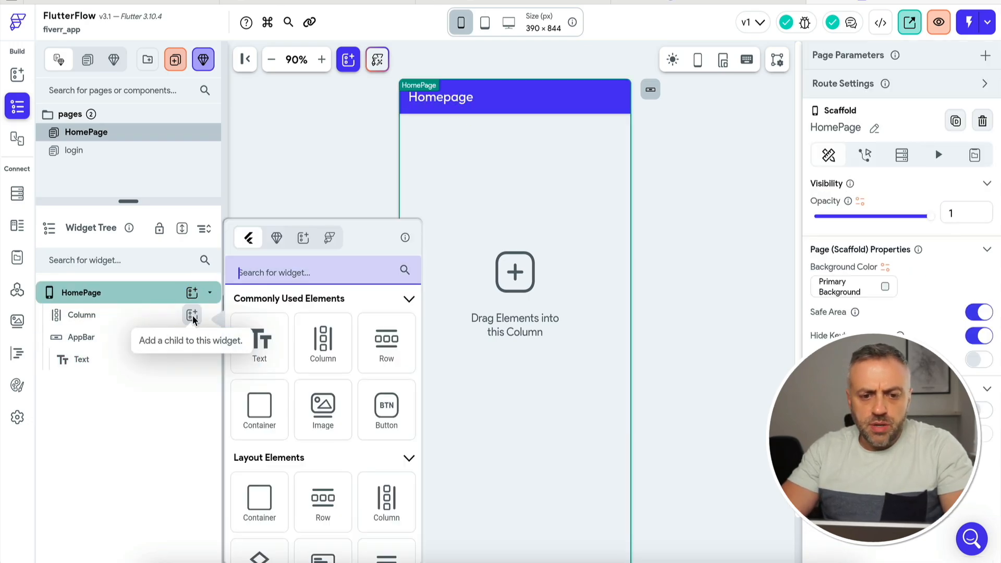
click(265, 412)
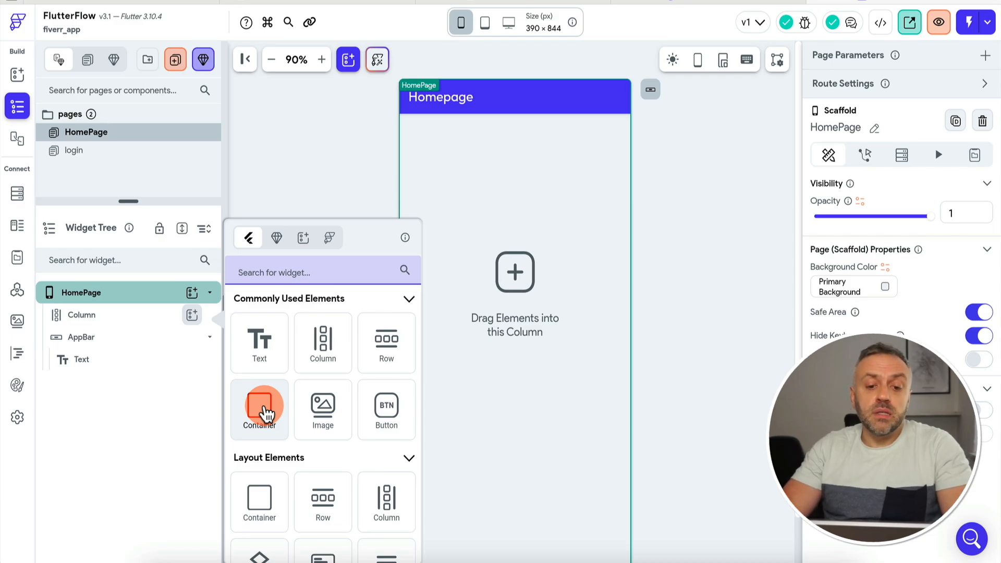
Add a Container to the page Column holding a horizontal ListView.
click(265, 408)
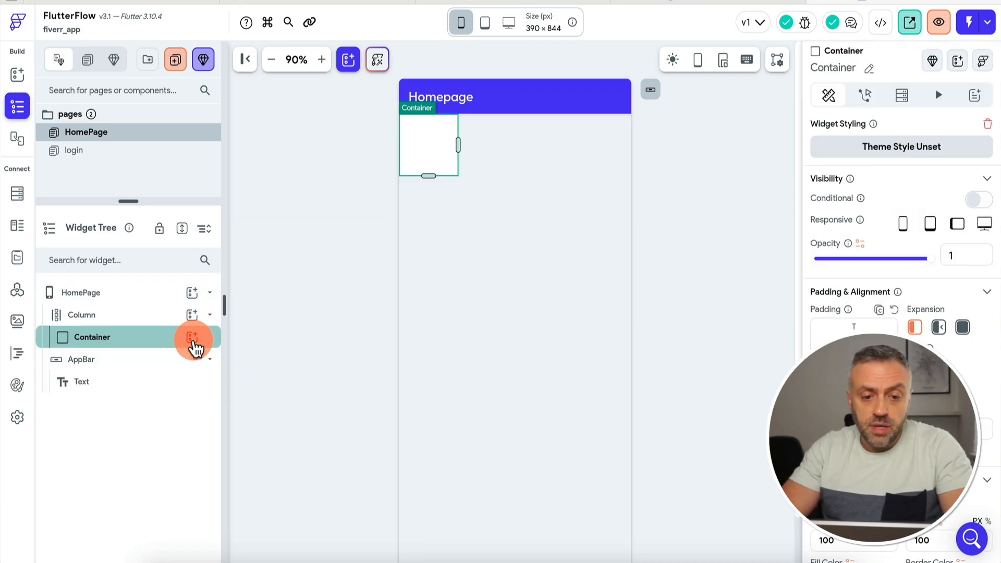
click(193, 338)
text(list)
click(258, 360)
click(136, 361)
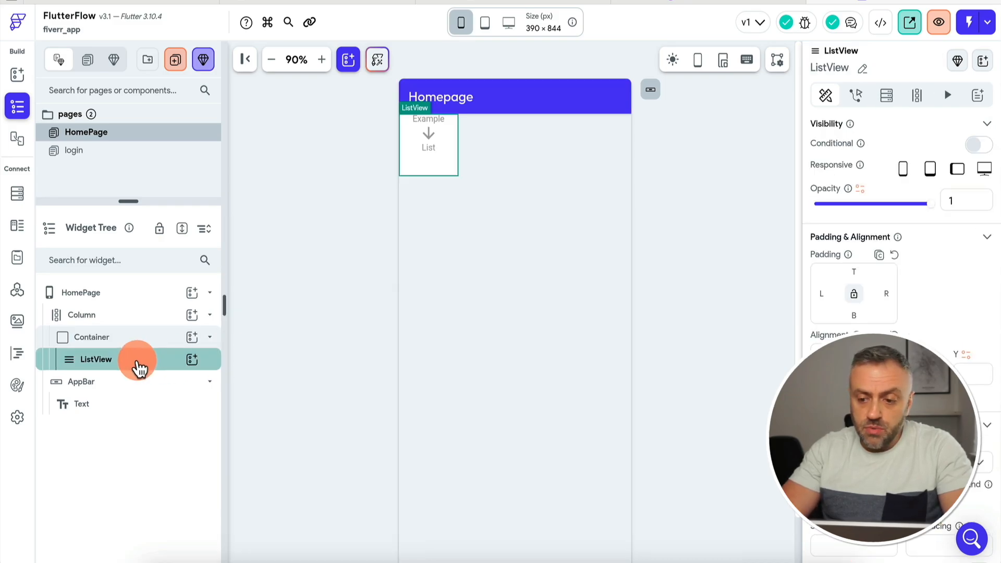
scroll(896, 313, down, 3)
click(889, 322)
click(873, 368)
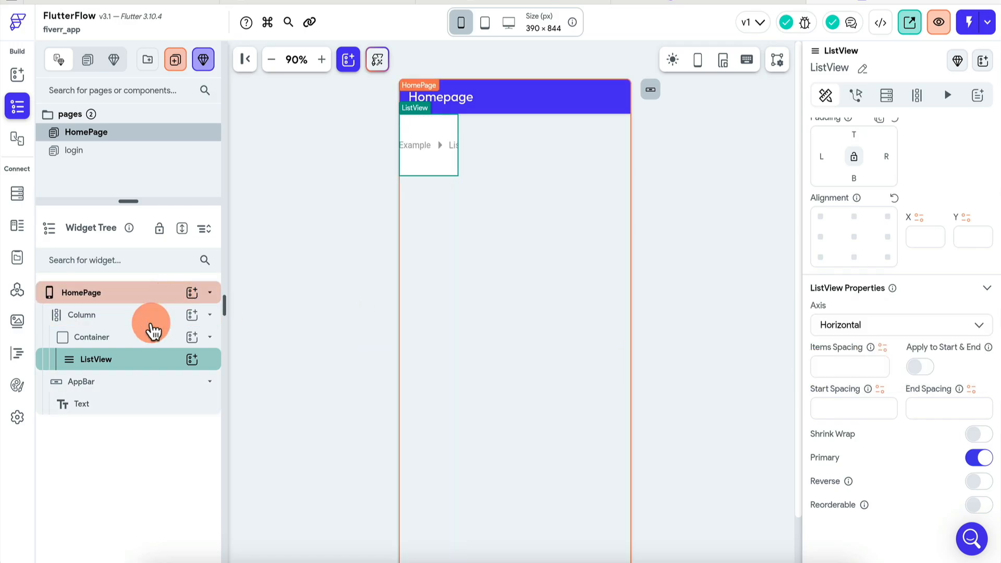
Clear the Container's fixed width so it spans the full screen.
click(123, 339)
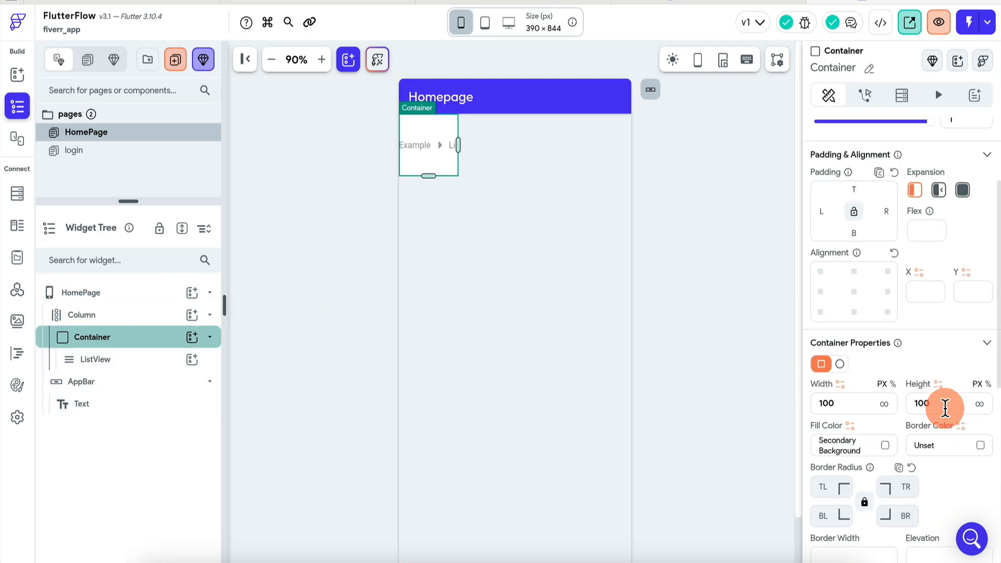
click(852, 400)
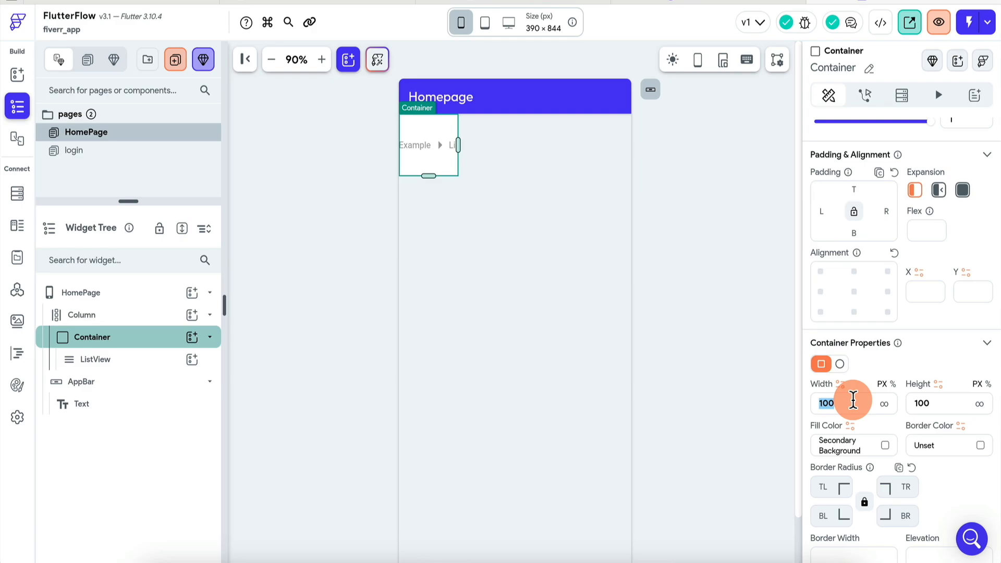
key(BackSpace)
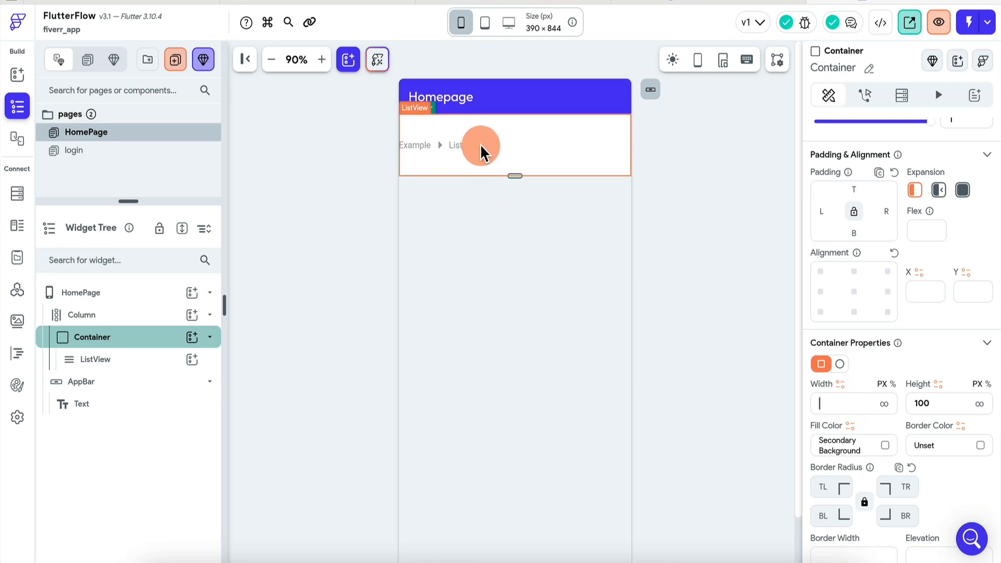
click(944, 404)
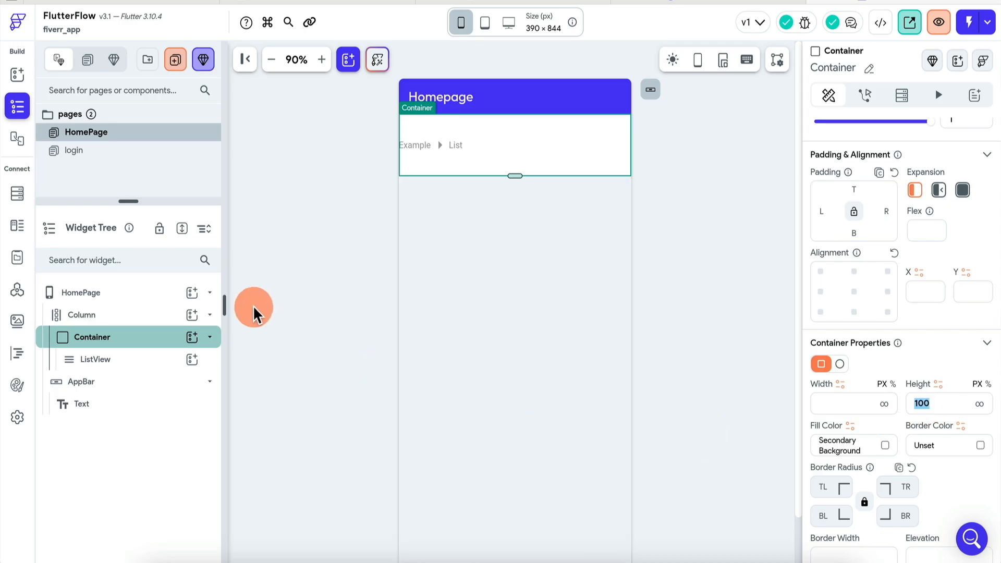
Add a Card as the ListView's item.
click(177, 363)
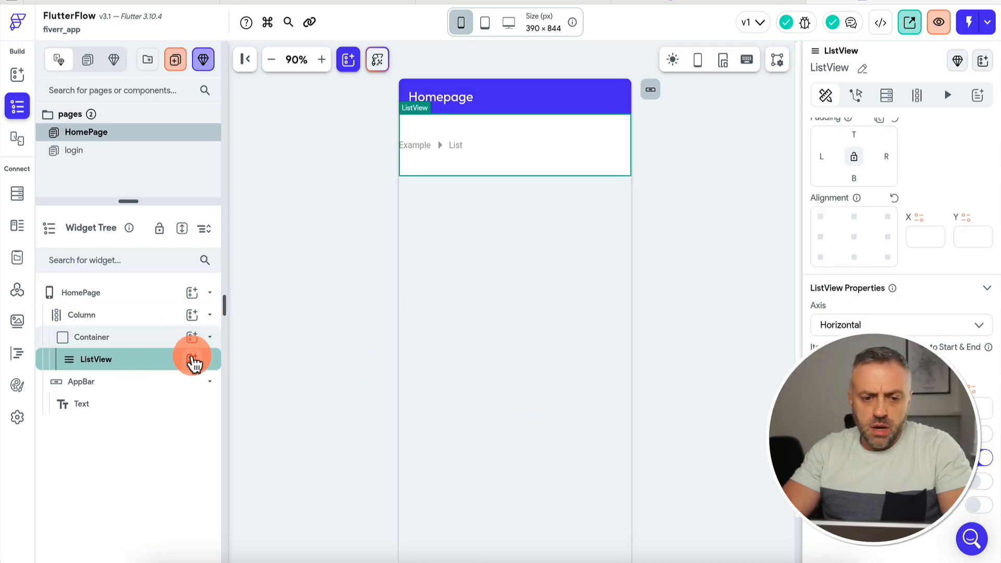
click(192, 360)
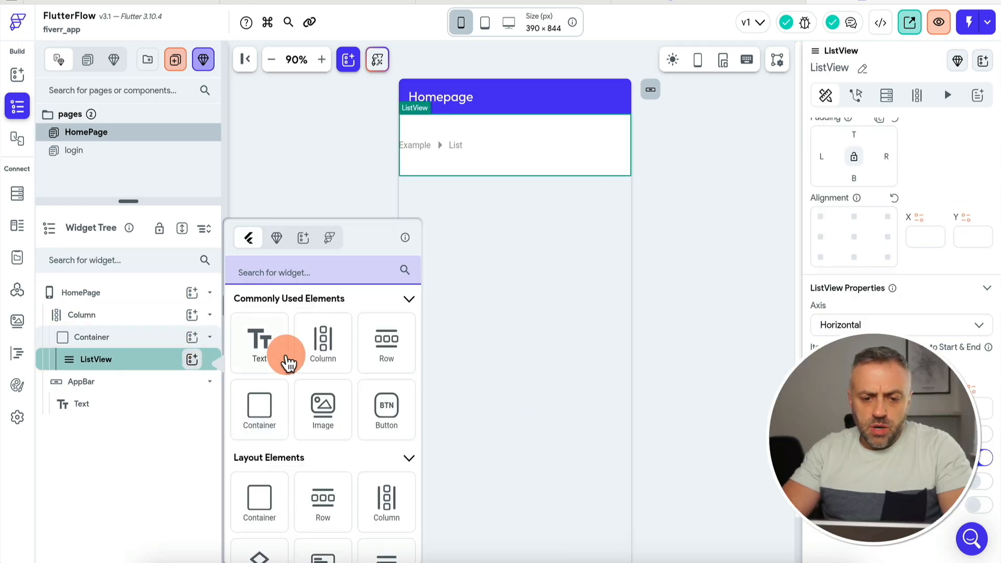
text(card)
click(265, 350)
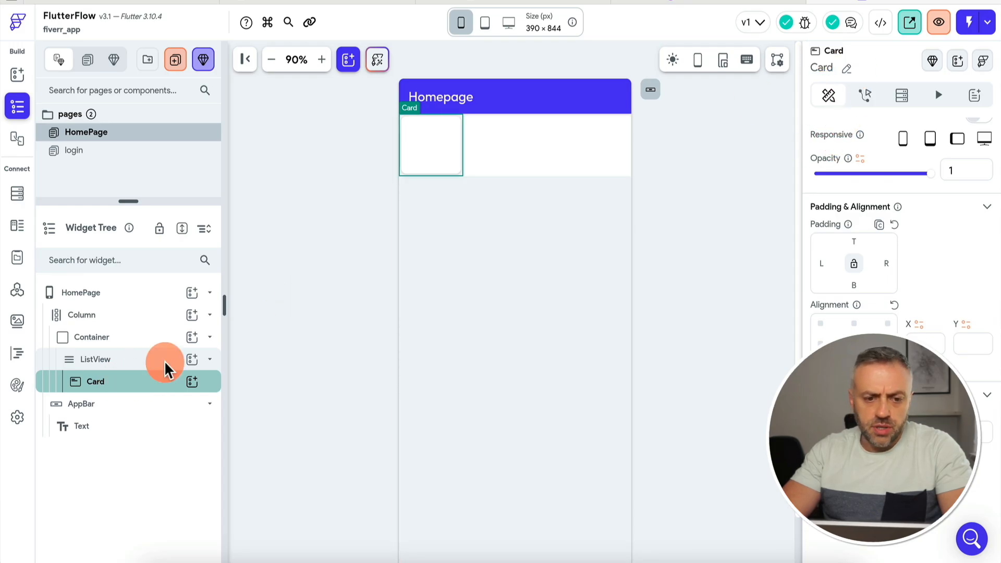
scroll(870, 127, up, 2)
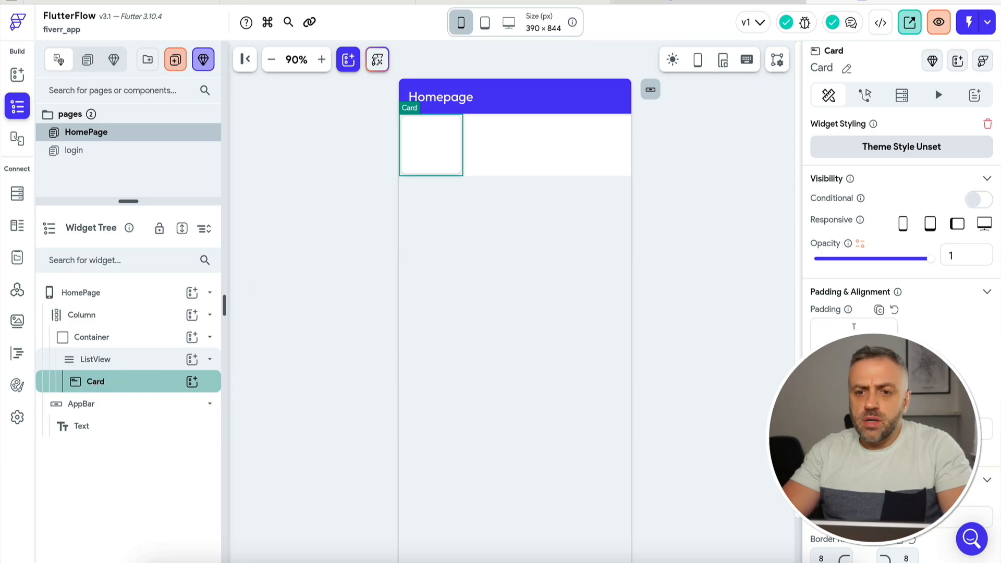
click(698, 1)
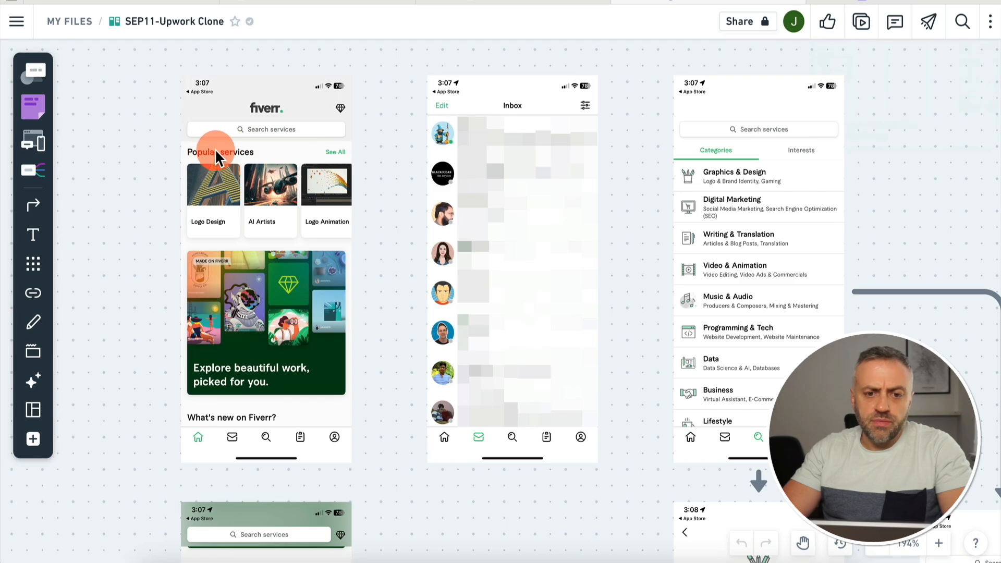
Check the Whimsical Popular services cards, then return to the FlutterFlow HomePage.
click(855, 2)
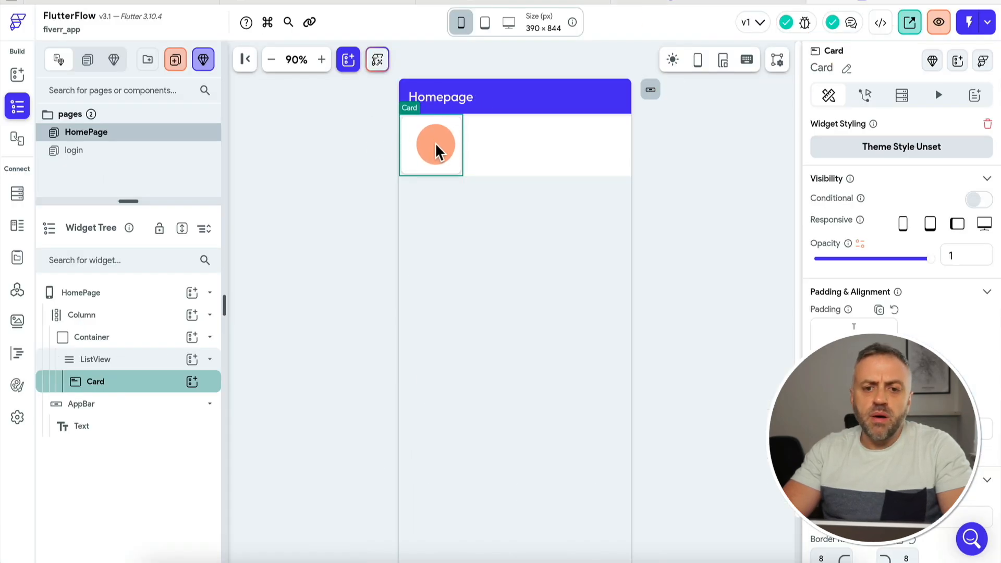
Put a Column inside the Card holding an Image above a Text widget.
click(186, 384)
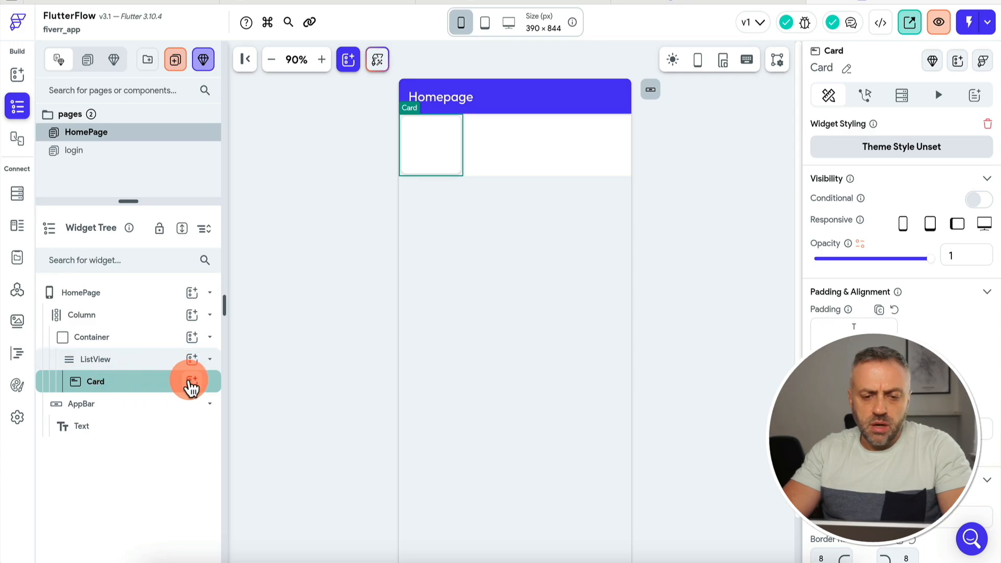
text(col)
click(266, 348)
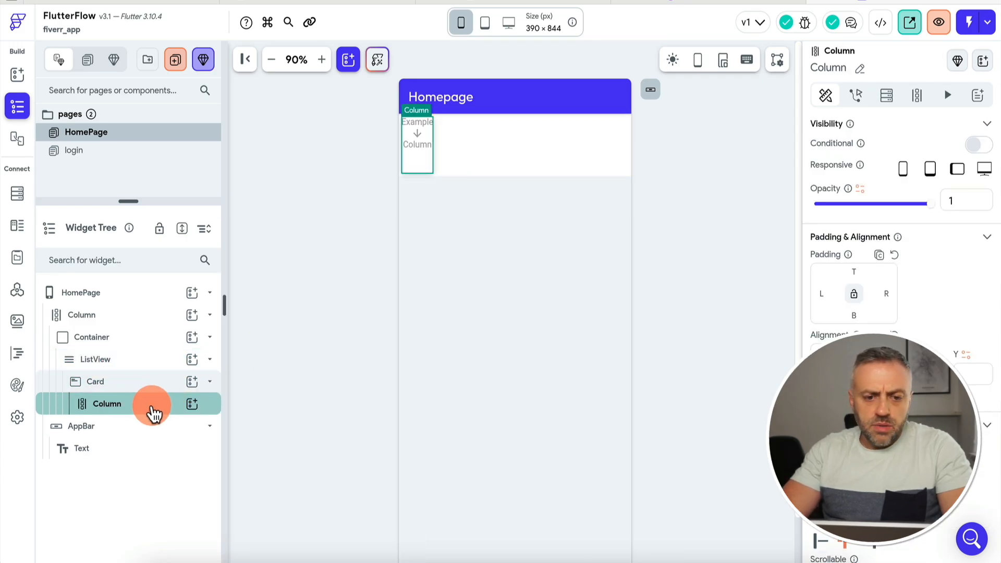
click(191, 404)
text(ima)
click(259, 340)
text(te)
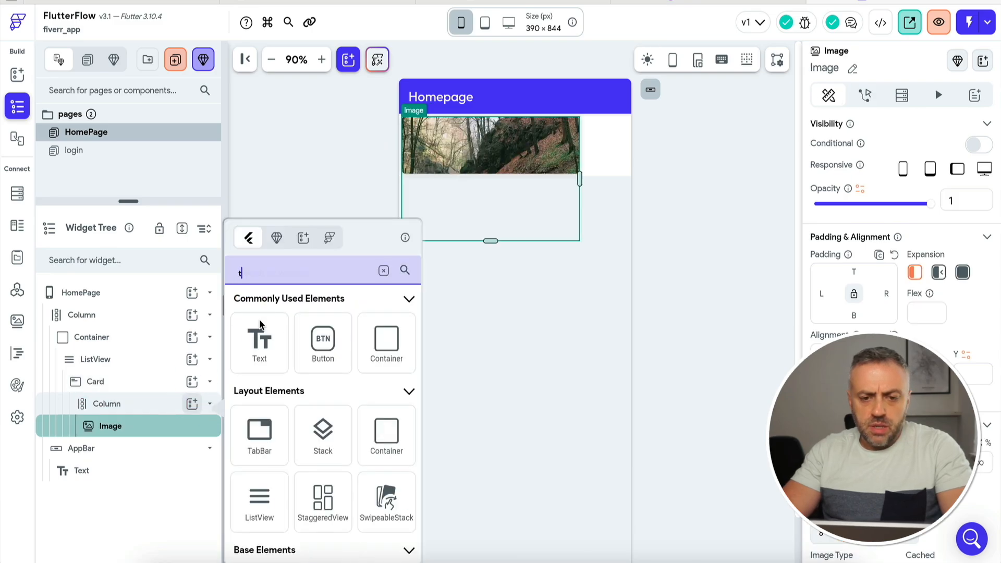
click(261, 336)
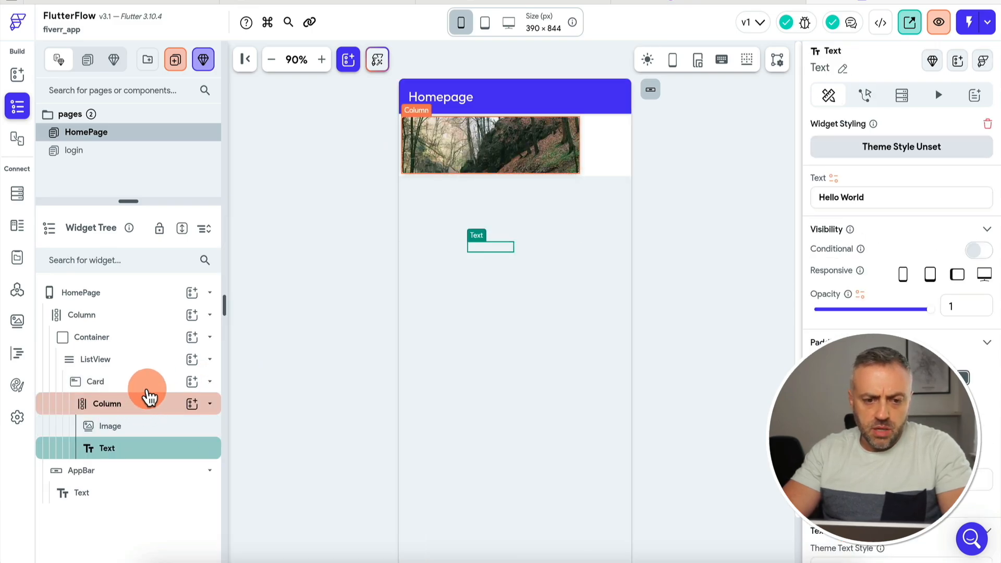
Clear the image's default 300×200 size and try 75 by 75.
click(145, 388)
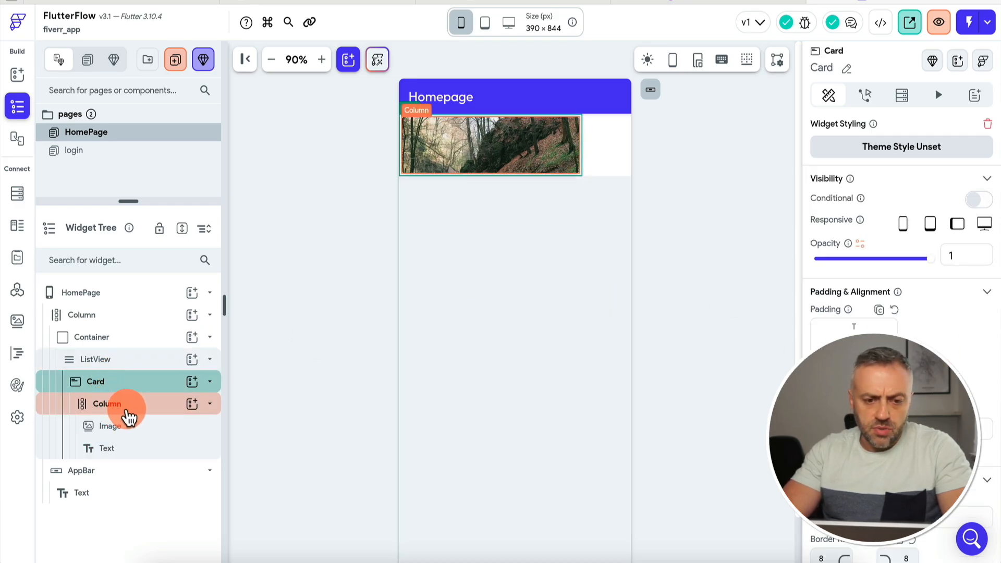
click(130, 412)
click(130, 424)
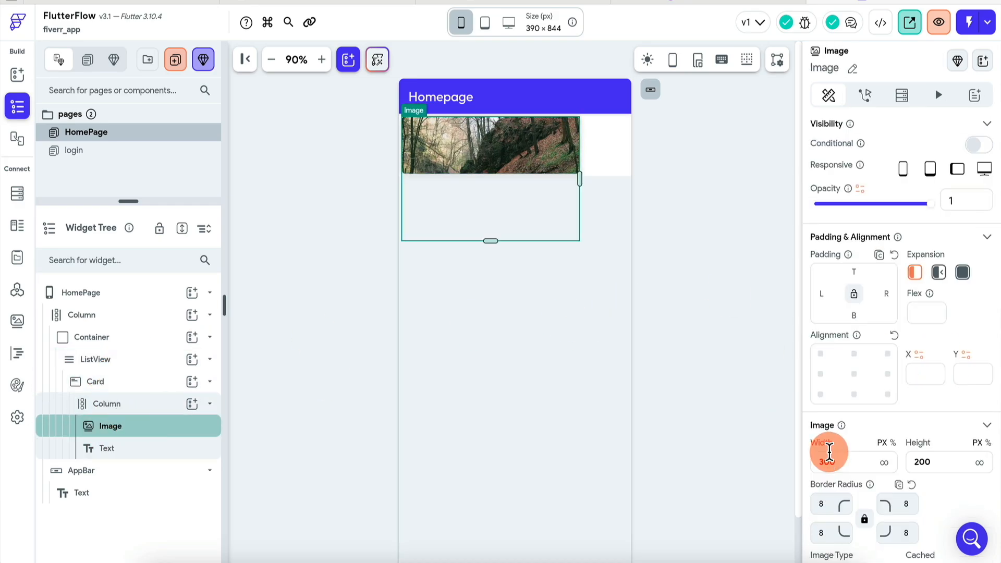
click(862, 462)
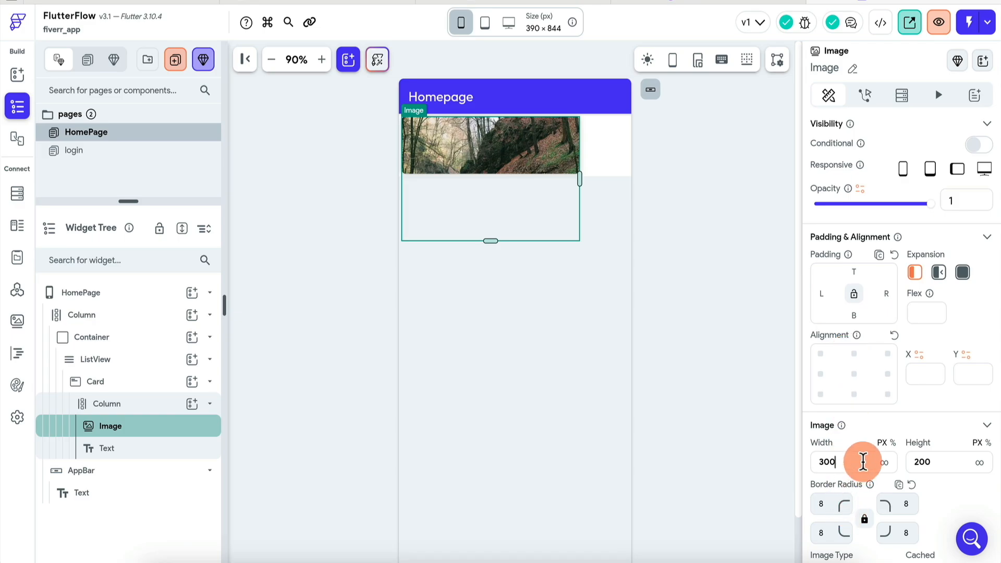
key(BackSpace)
key(BackSpace)
key(BackSpace)
click(940, 461)
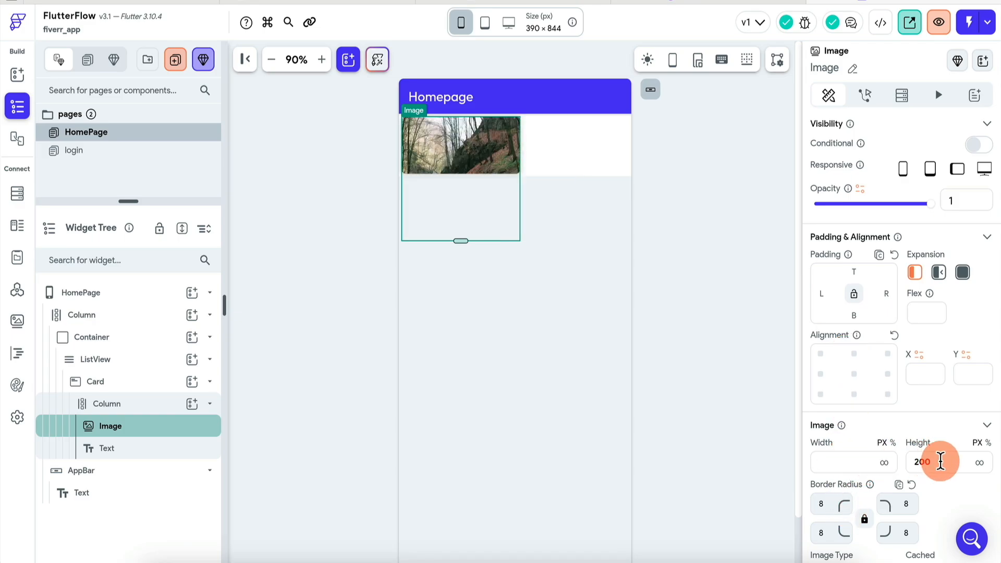
key(BackSpace)
click(855, 463)
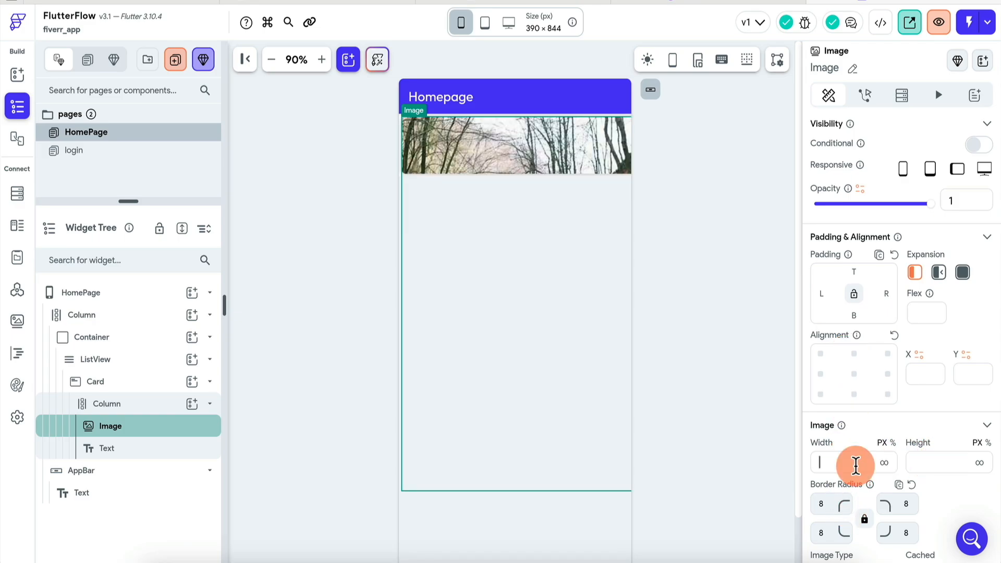
text(75)
click(936, 463)
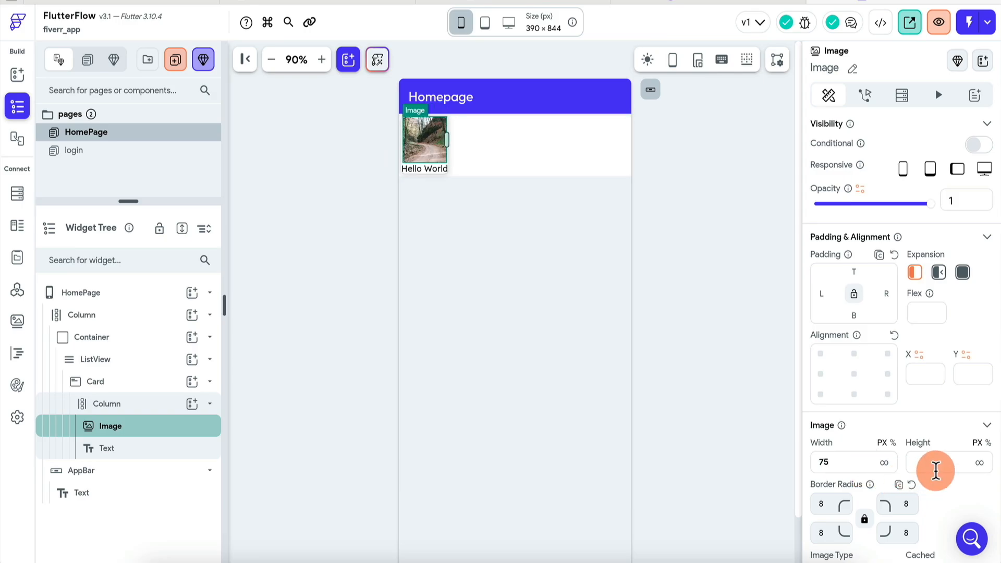
text(75)
click(889, 474)
click(625, 311)
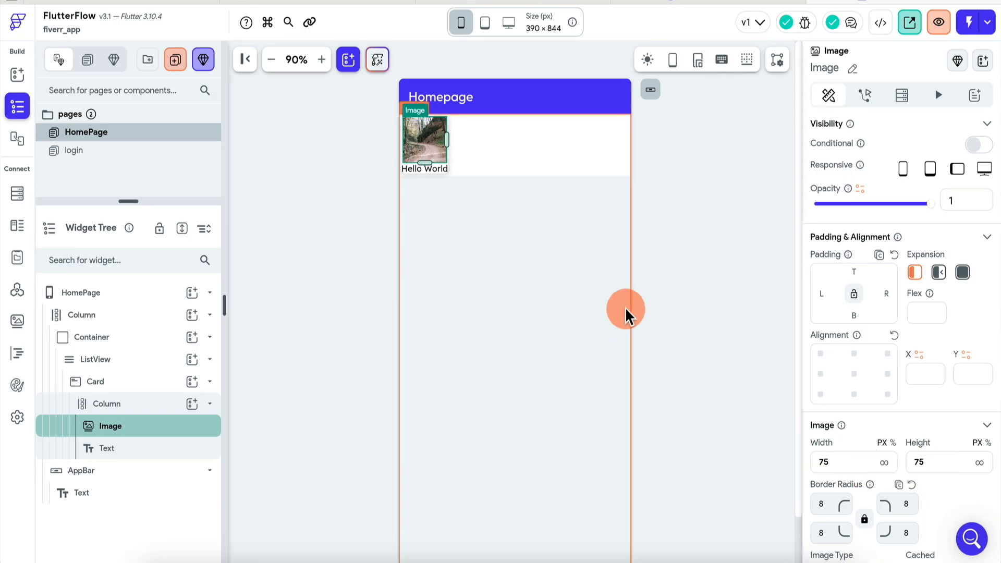
Resize the image to 100 wide and 70 tall.
click(836, 462)
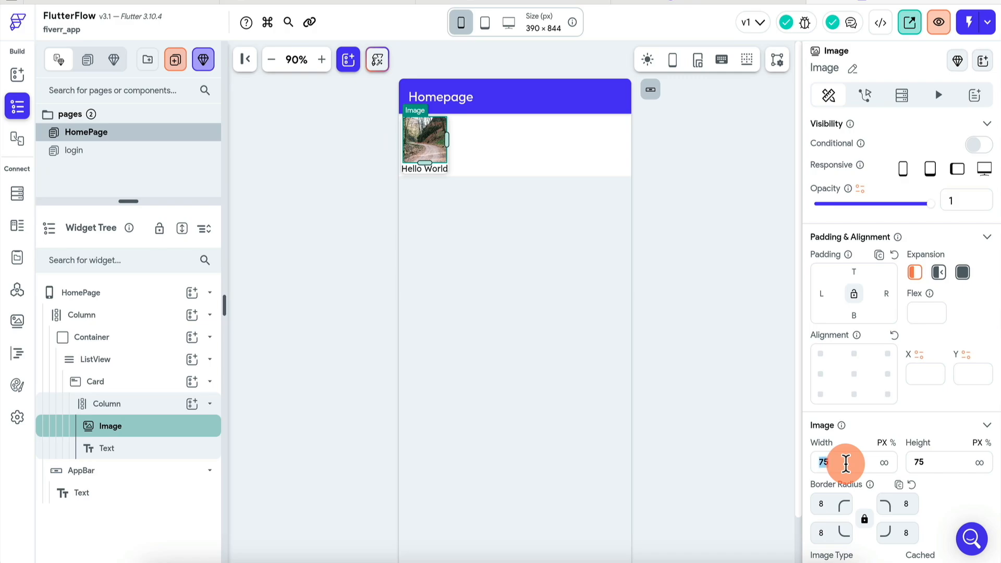
text(100)
key(Tab)
text(100)
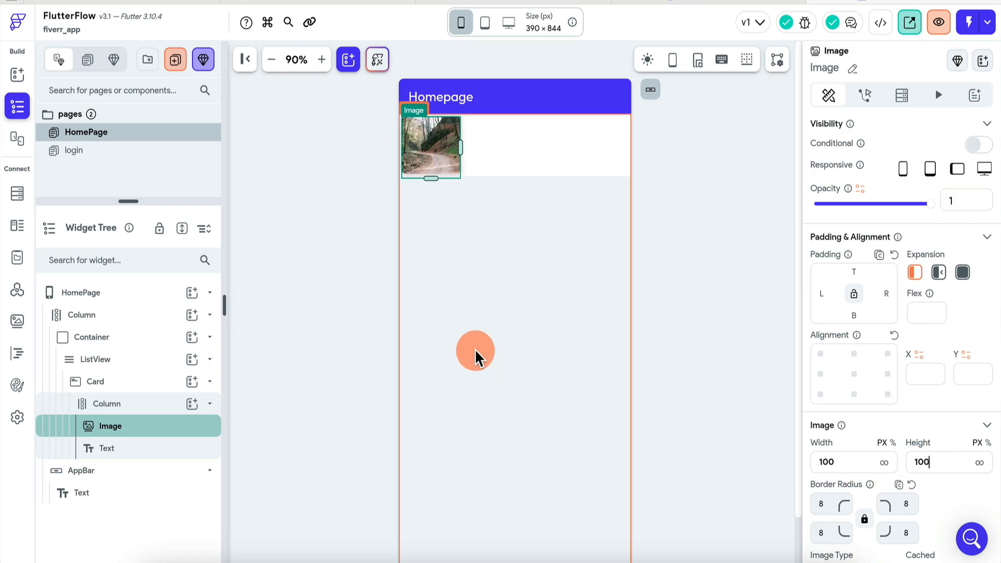
double_click(951, 458)
text(80)
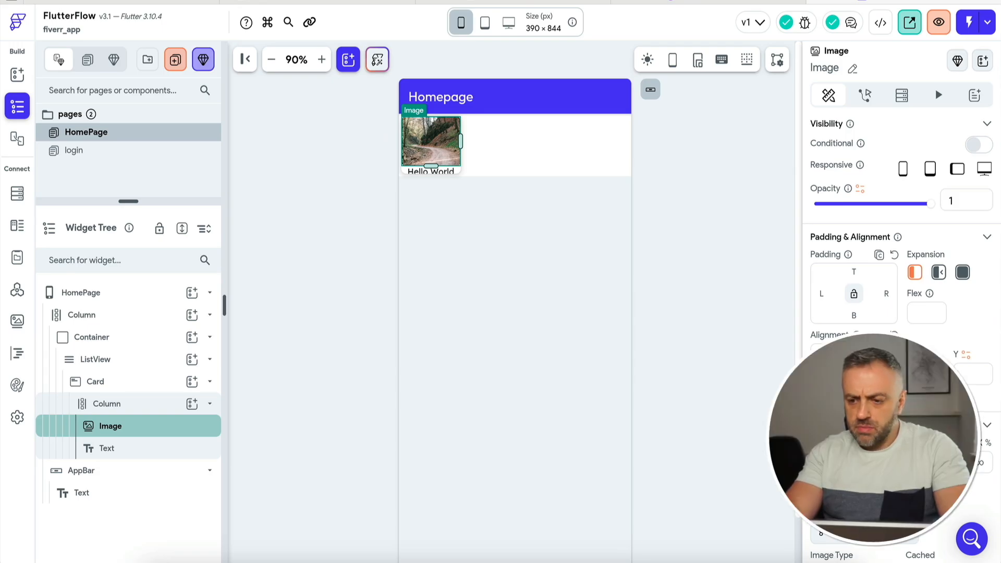
click(444, 165)
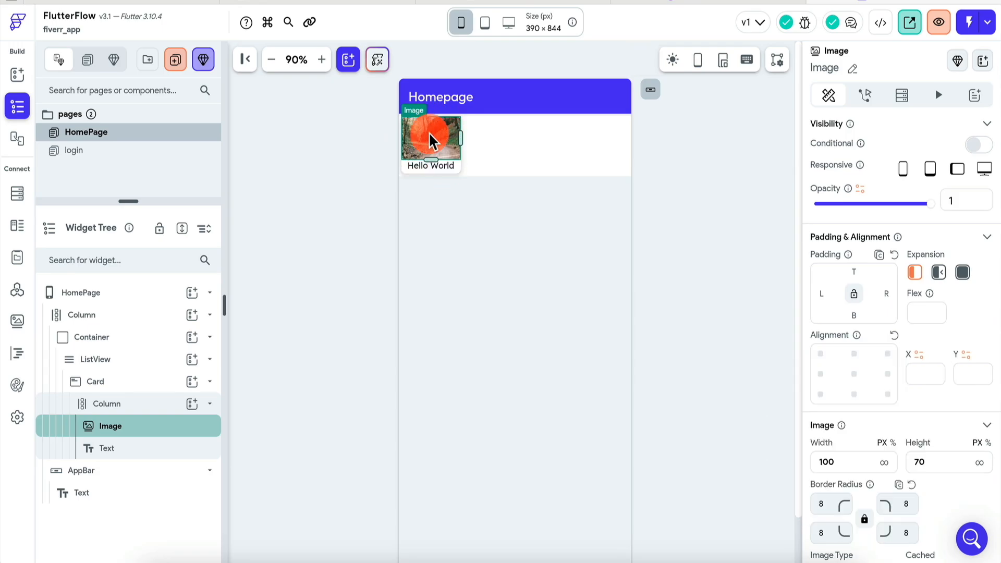
Inspect the card, column and ListView, then edit the list container's height.
click(125, 388)
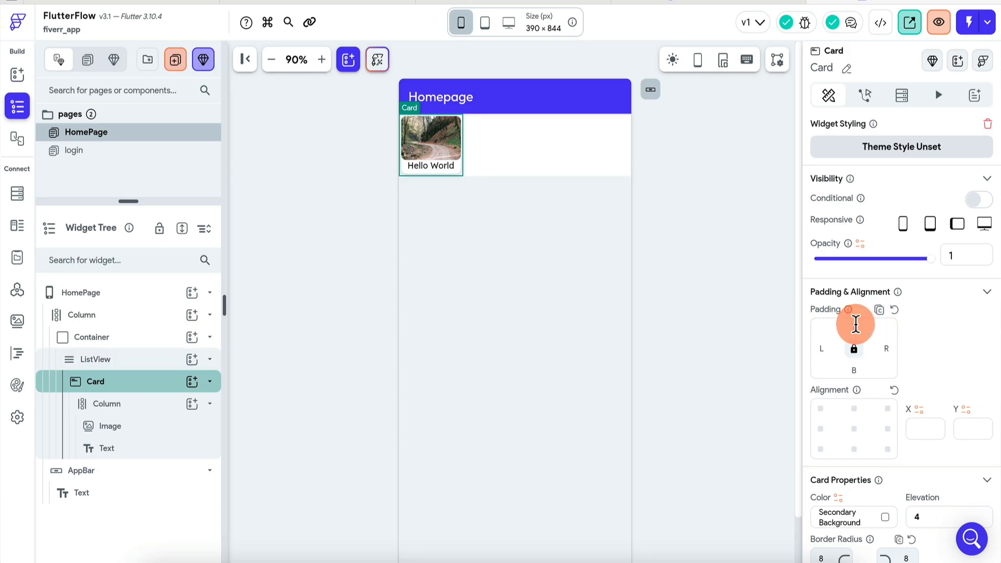
click(438, 159)
click(425, 156)
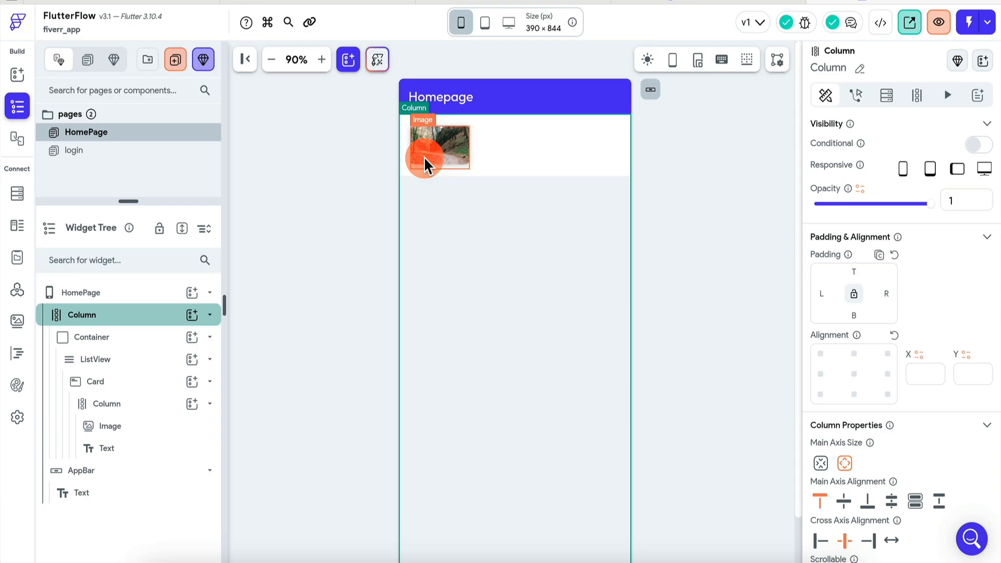
click(537, 169)
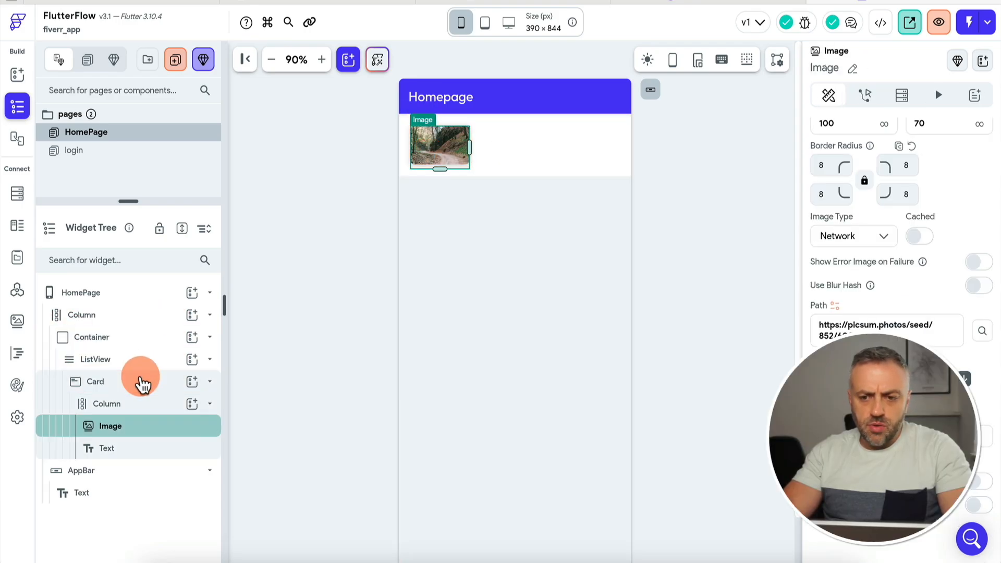
click(145, 383)
click(949, 451)
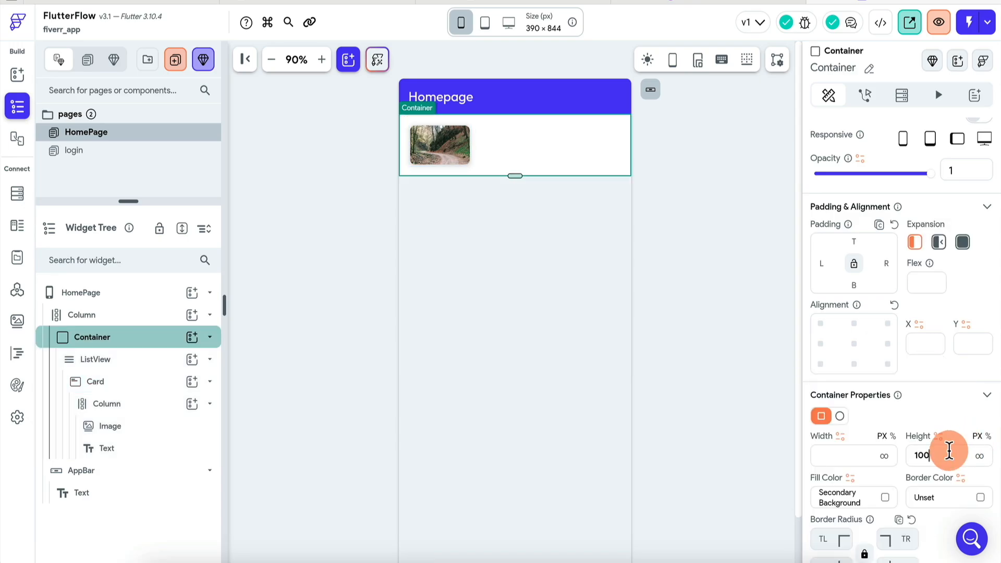
Adjust the container height and give the card's Column padding of 5.
key(BackSpace)
key(BackSpace)
text(50)
text(120)
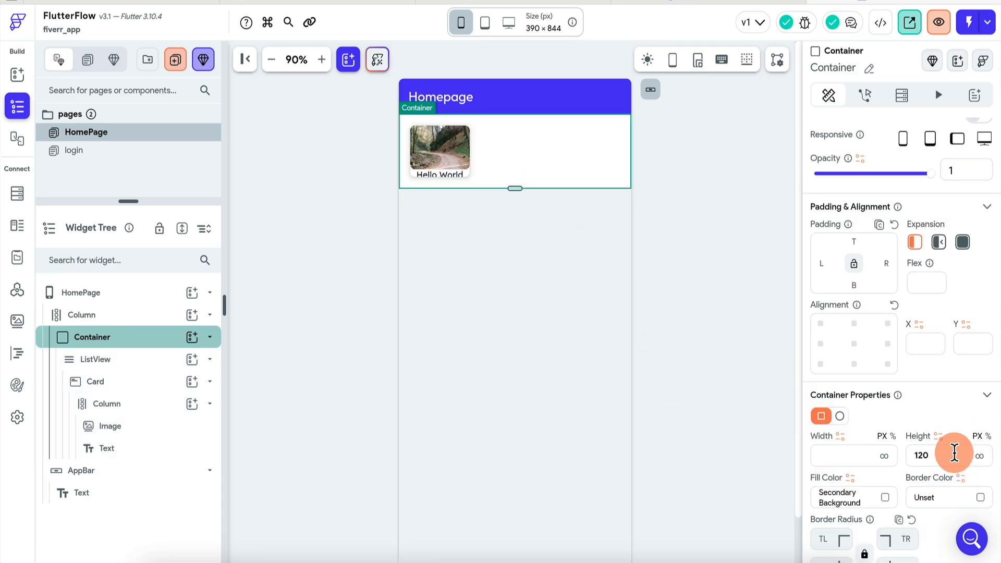
text(130)
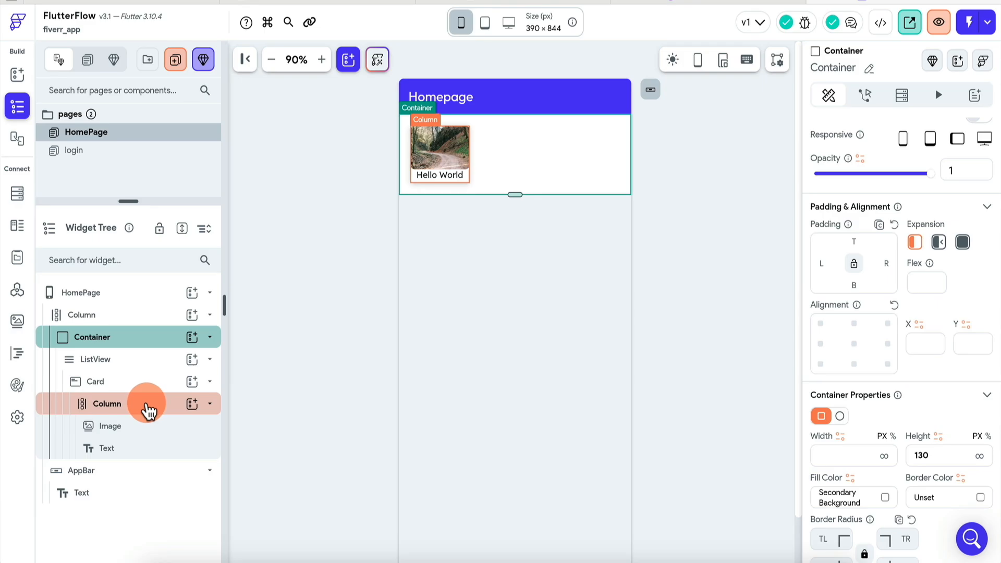
click(145, 406)
click(853, 186)
text(5)
Set the list Container's height to 140.
click(643, 196)
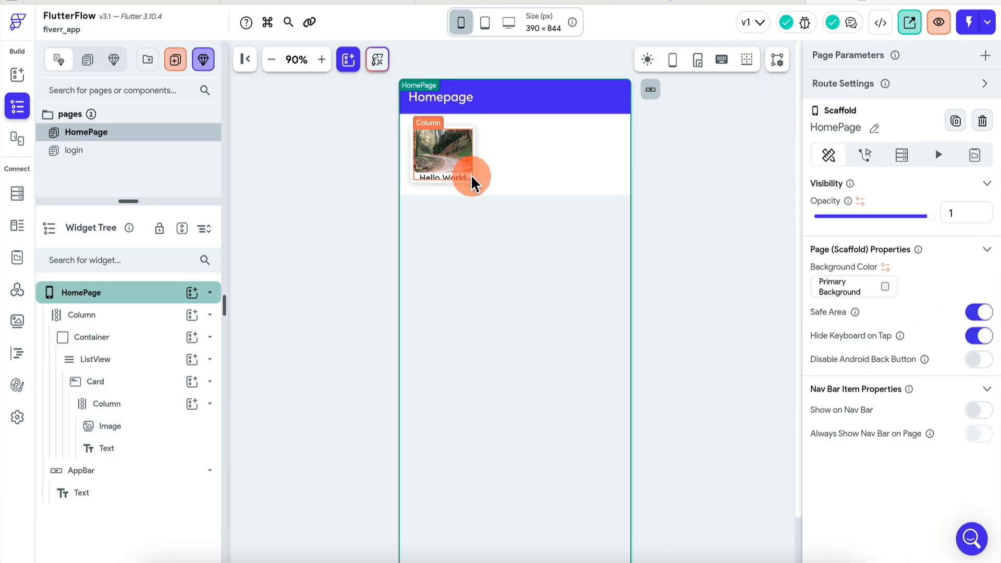
click(496, 190)
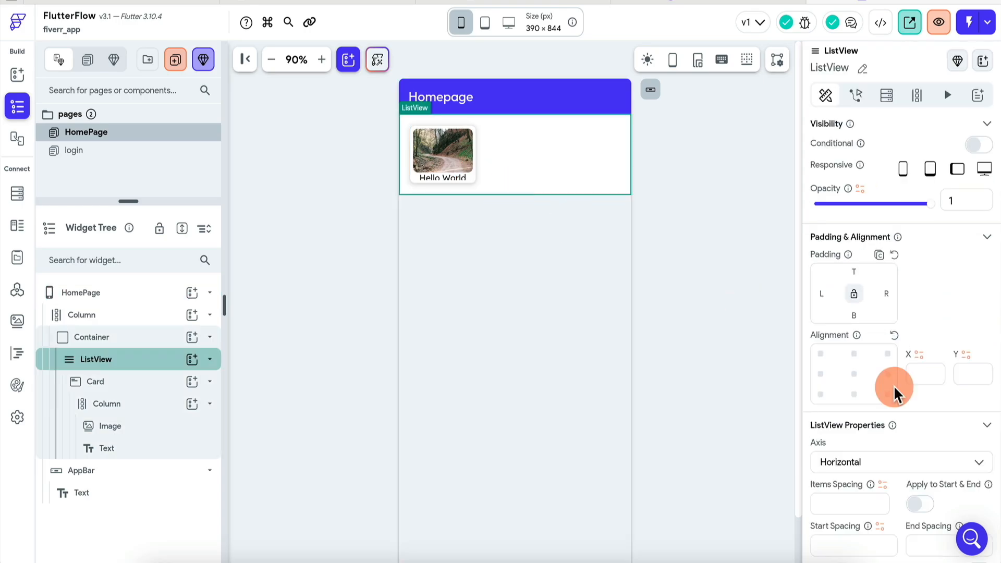
click(130, 339)
scroll(961, 503, down, 1)
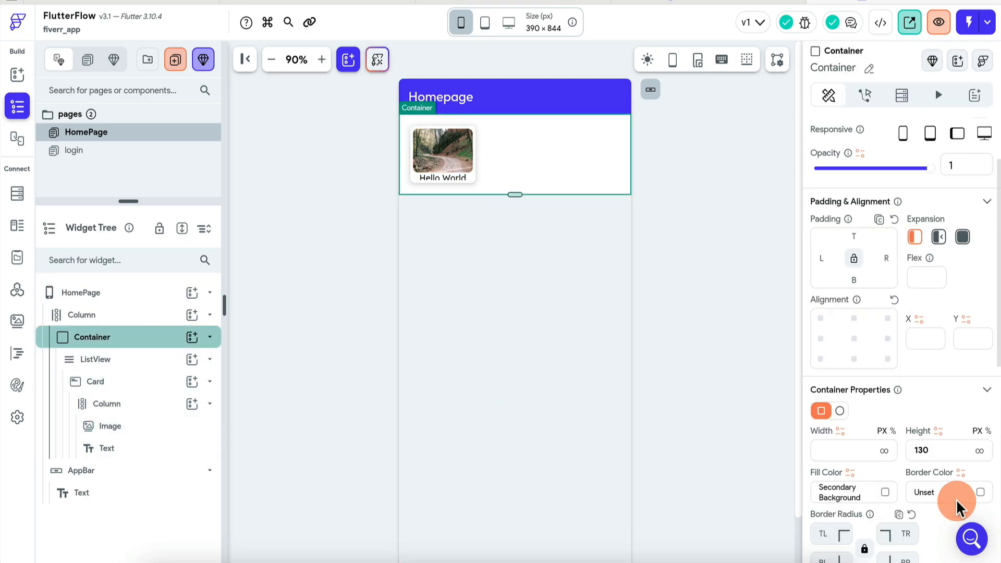
click(741, 249)
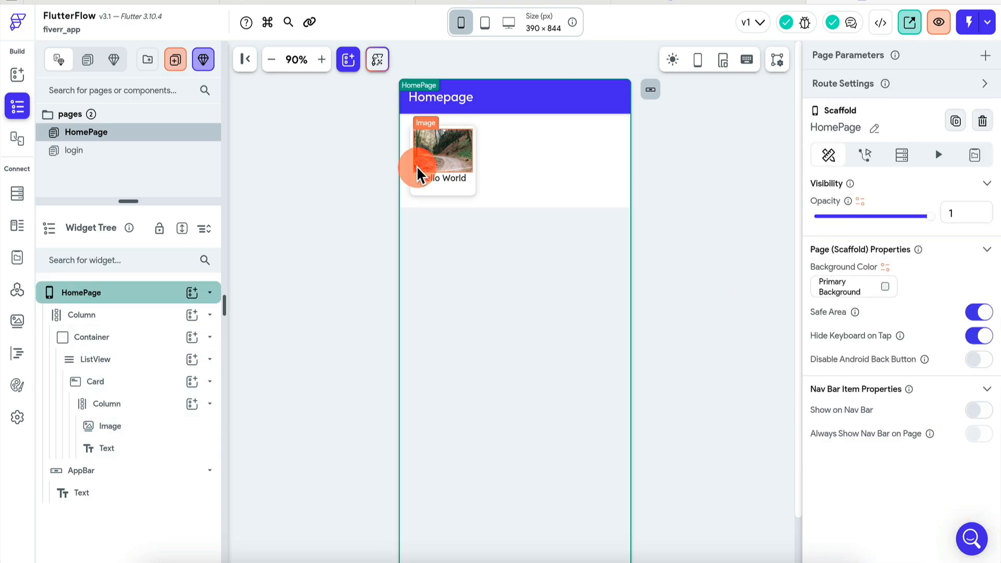
click(536, 198)
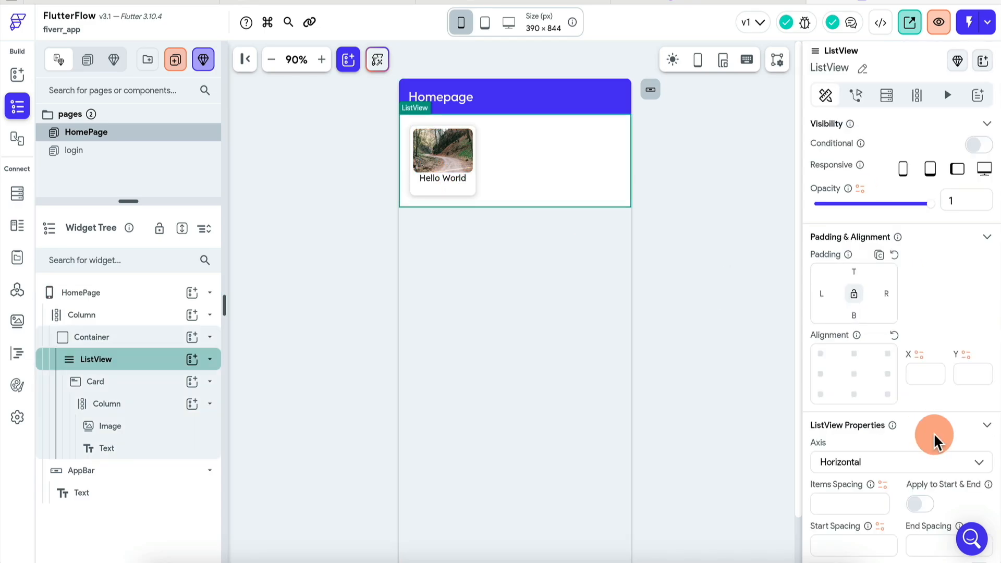
click(92, 337)
double_click(947, 461)
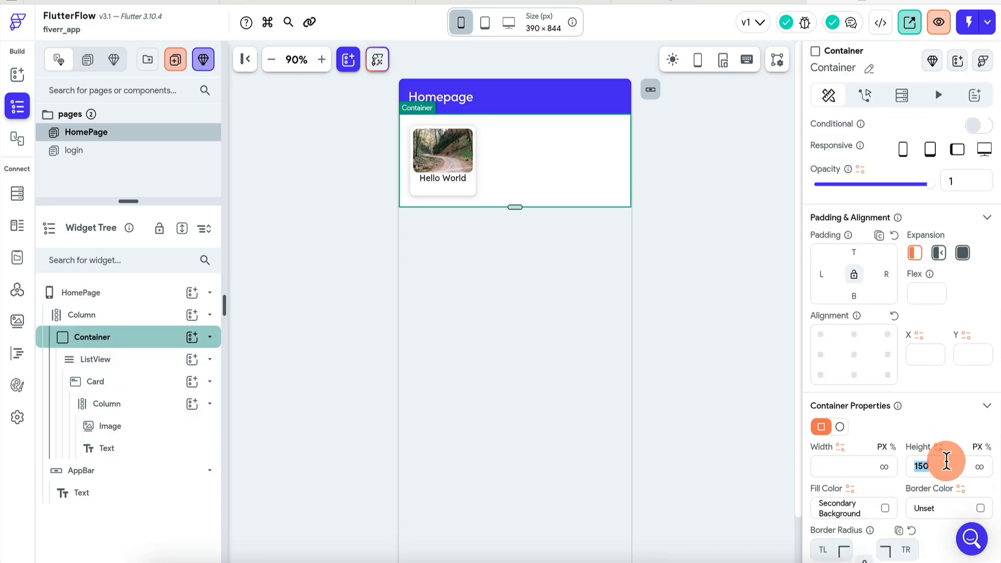
text(140)
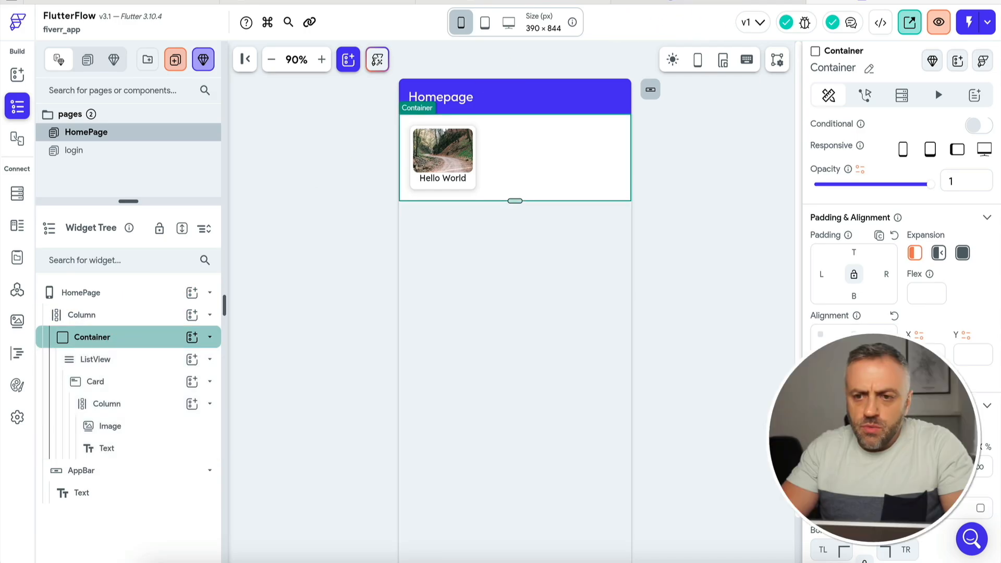
click(664, 1)
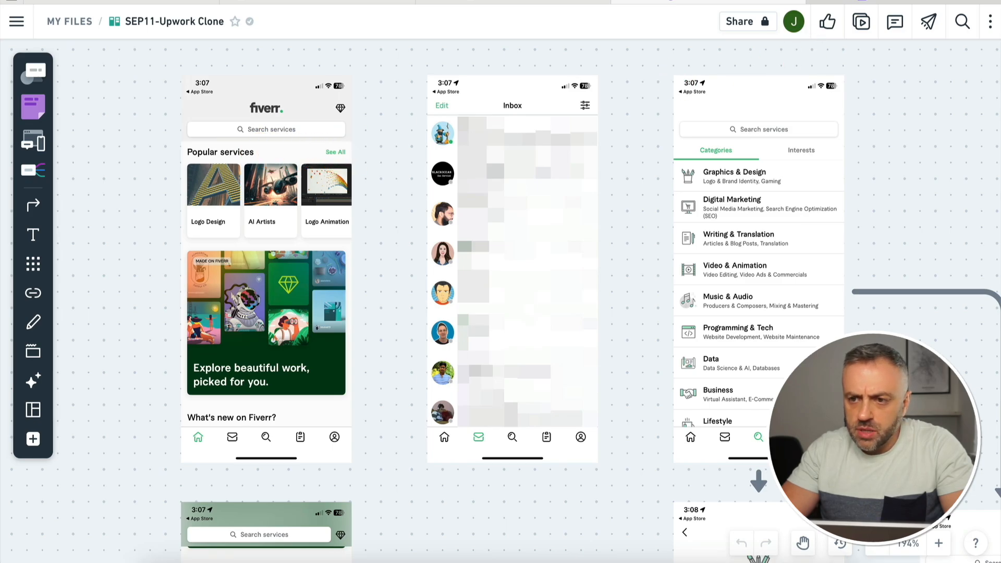
Add a new Container above the list container with a Row inside it.
click(855, 2)
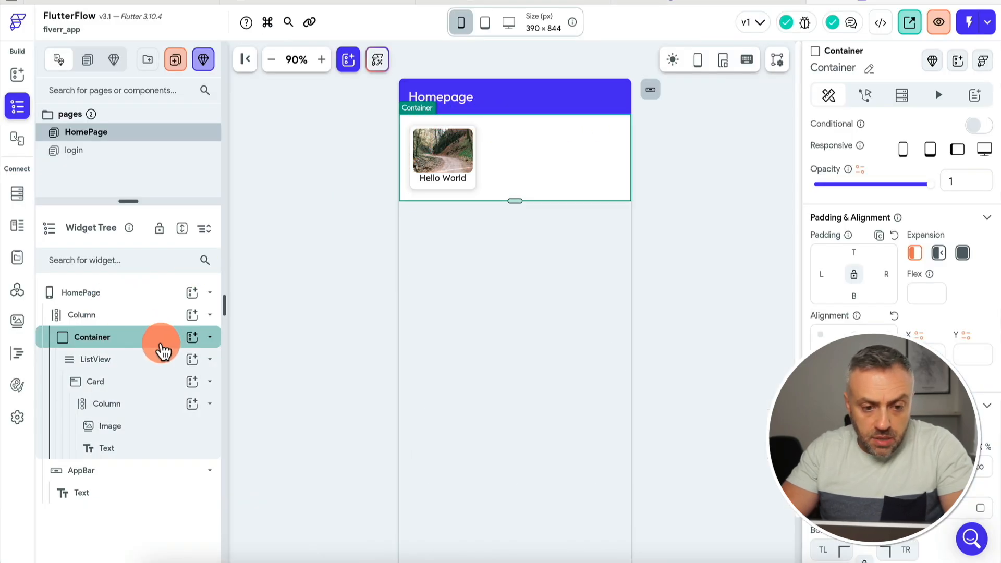
click(144, 318)
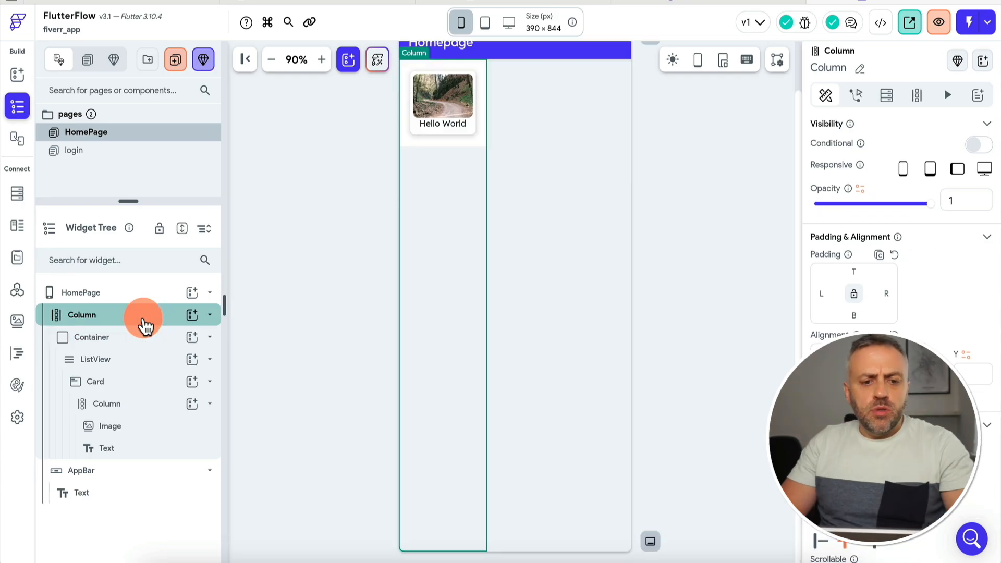
click(193, 316)
text(cont)
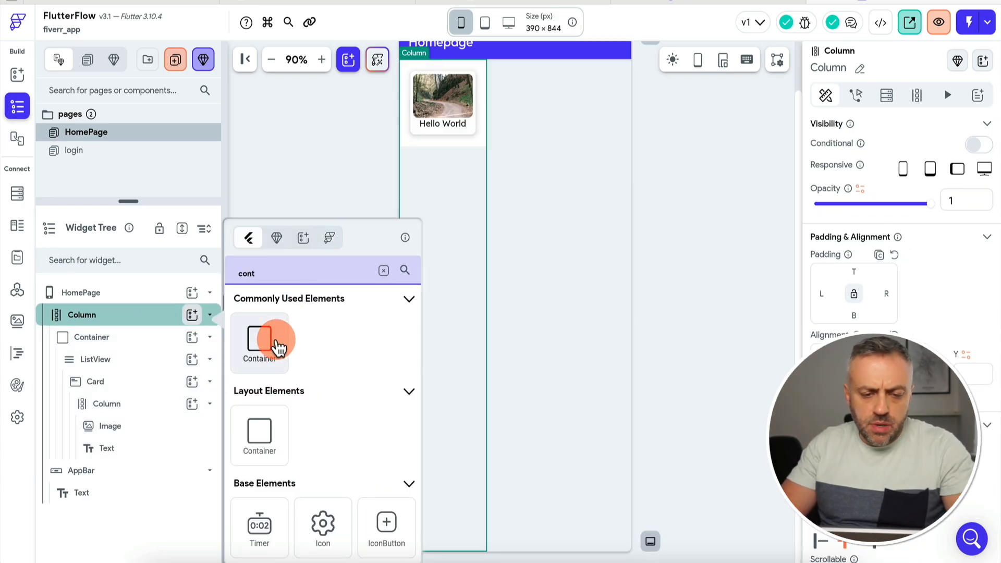
click(276, 346)
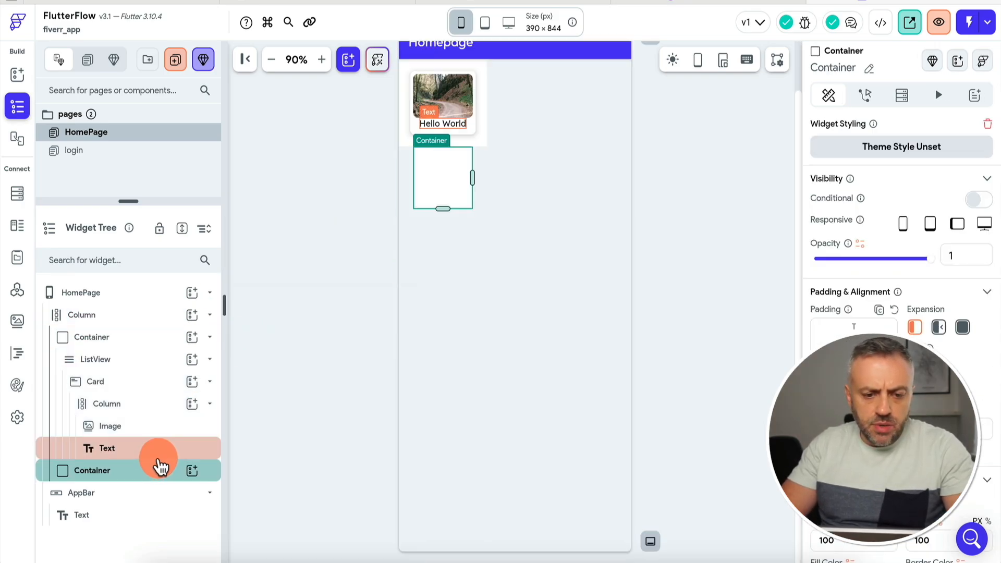
drag(149, 469, 163, 330)
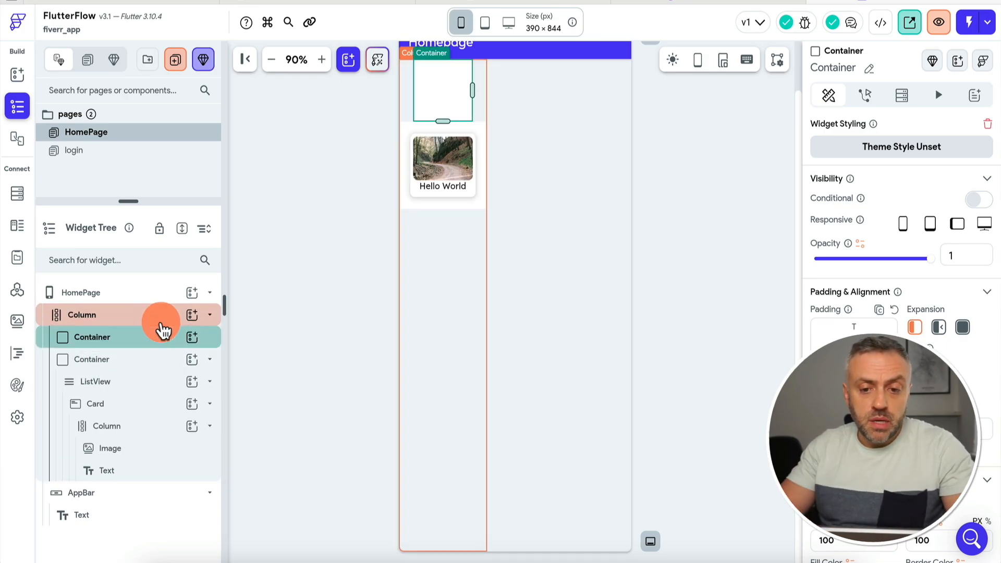
click(194, 343)
text(row)
click(254, 340)
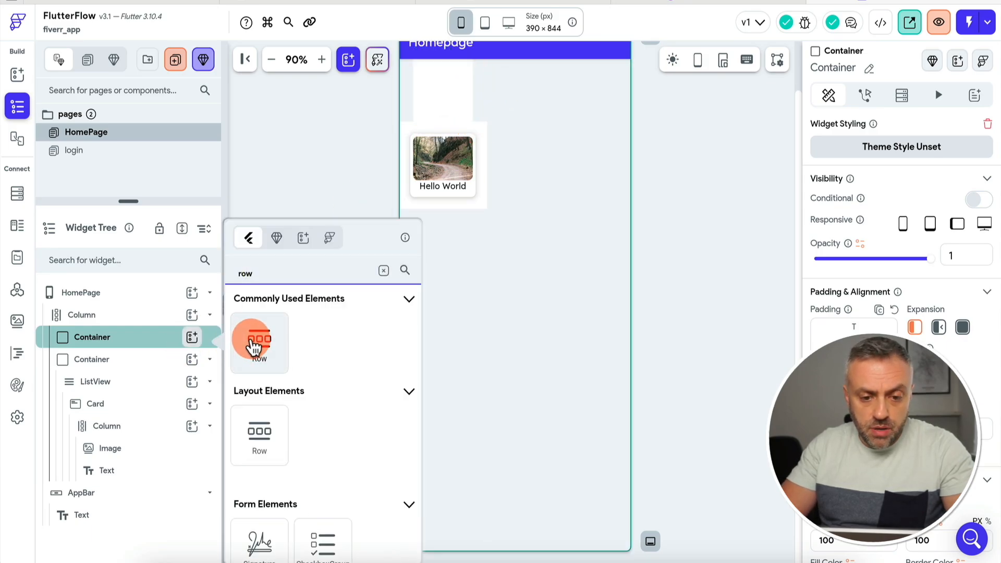
Add two Text widgets to the Row and set Main Axis Alignment to Space Between.
click(148, 340)
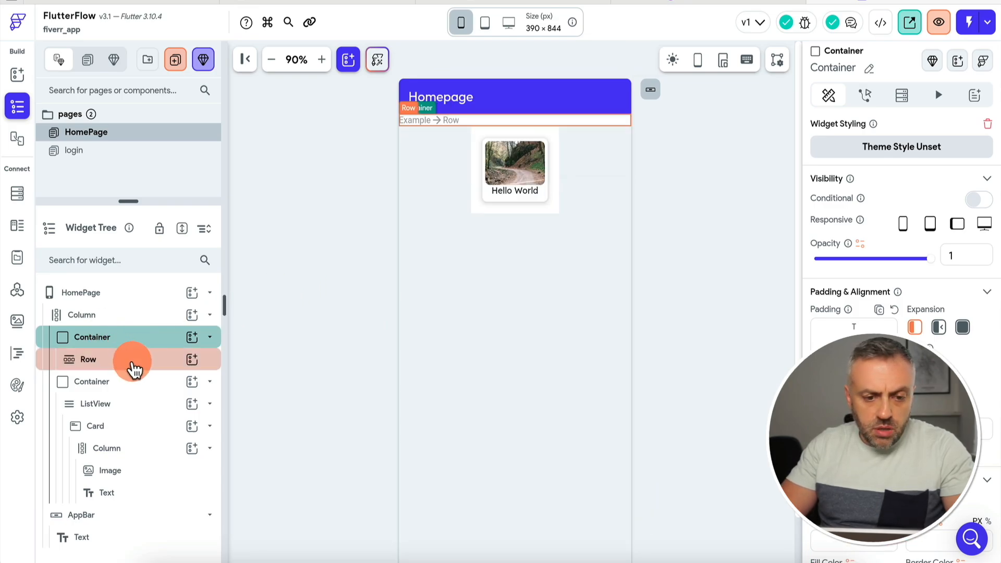
click(192, 360)
text(te)
click(263, 345)
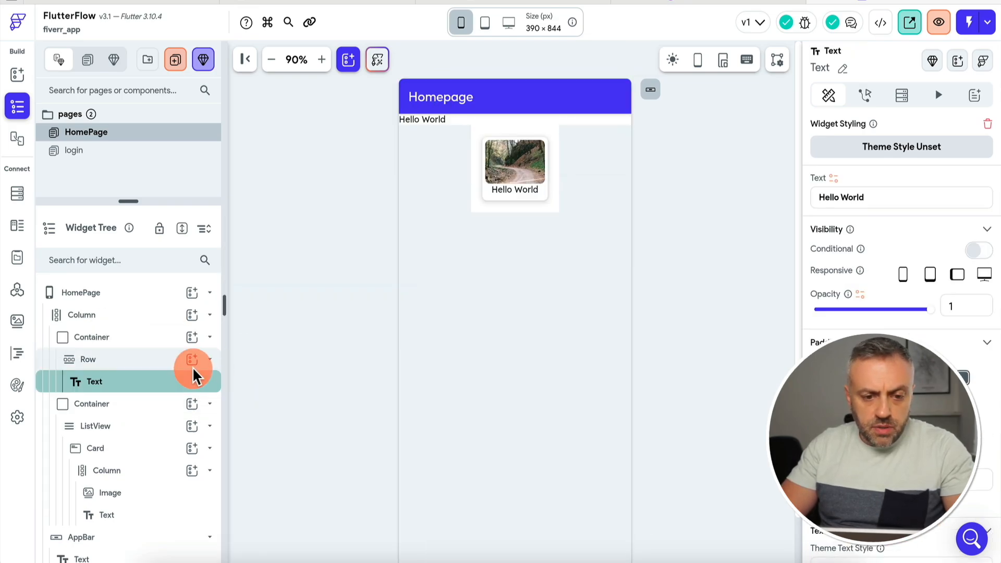
click(192, 360)
text(te)
click(263, 346)
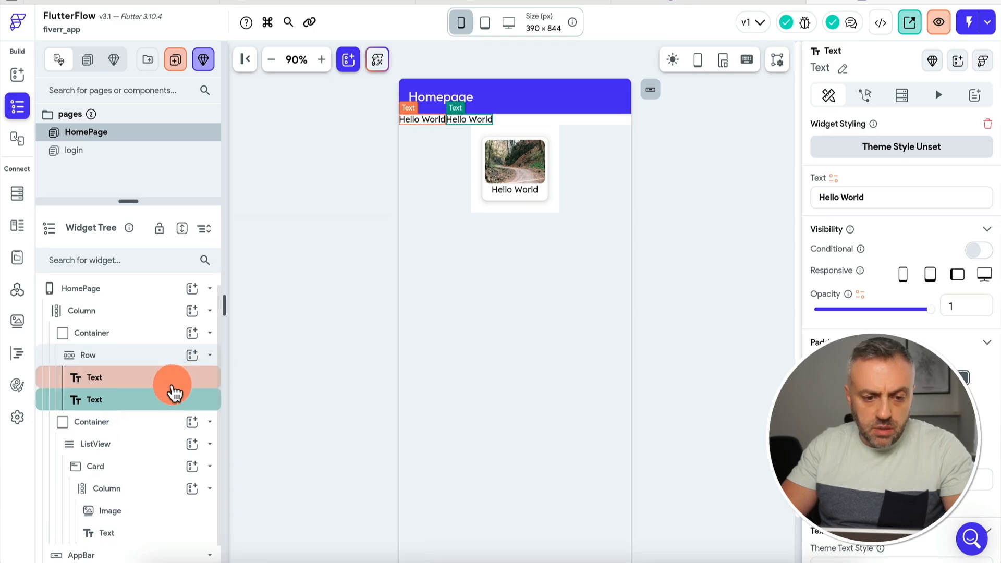
click(209, 356)
scroll(859, 420, down, 2)
click(940, 436)
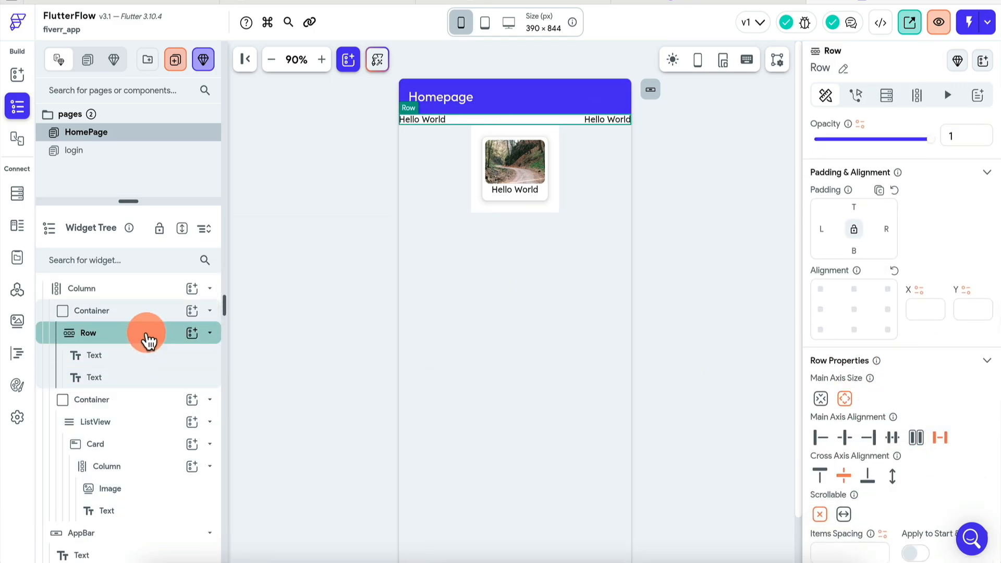
Wrap the header Row in a Container with locked padding of 10.
right_click(132, 338)
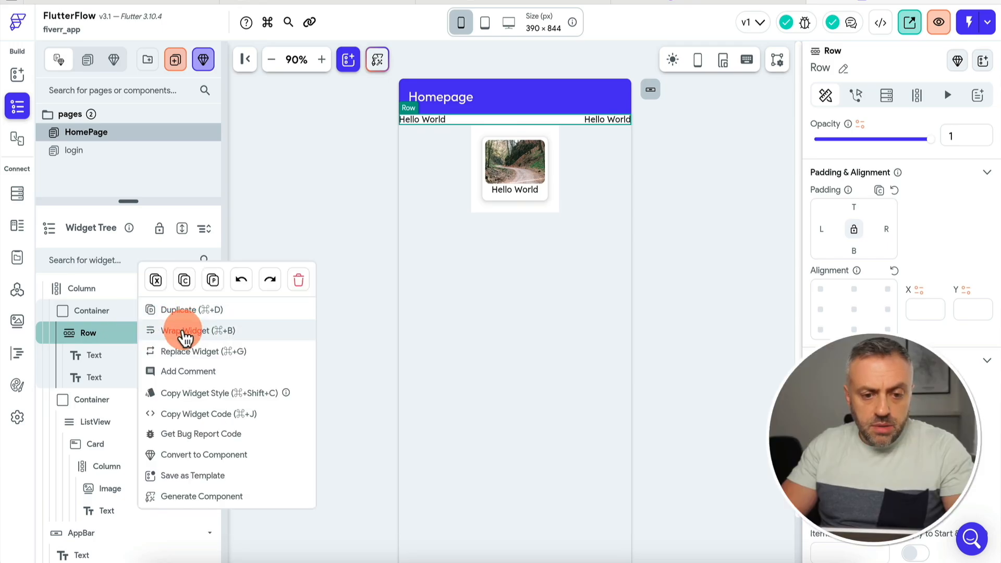
click(185, 334)
click(399, 180)
click(128, 335)
click(853, 284)
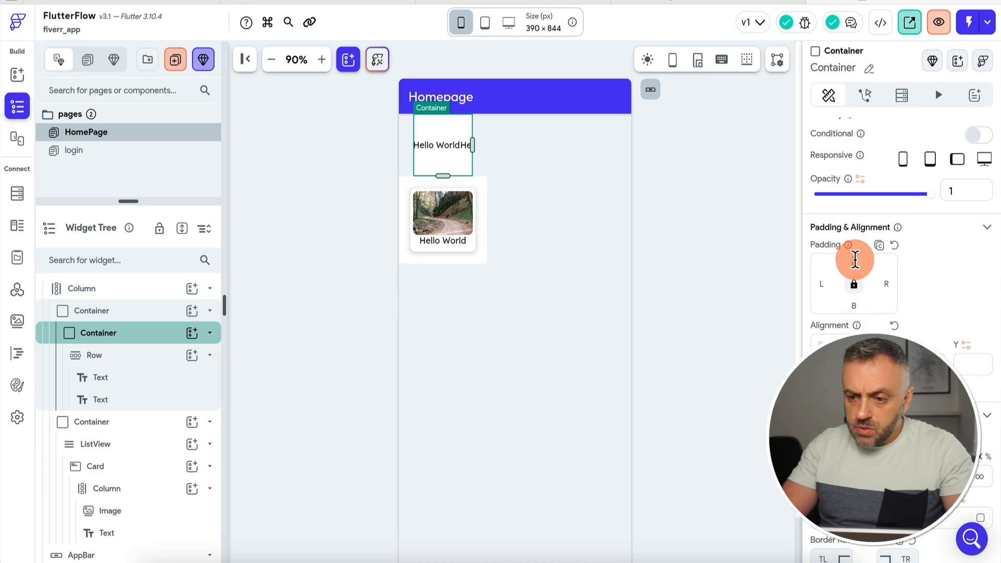
text(10)
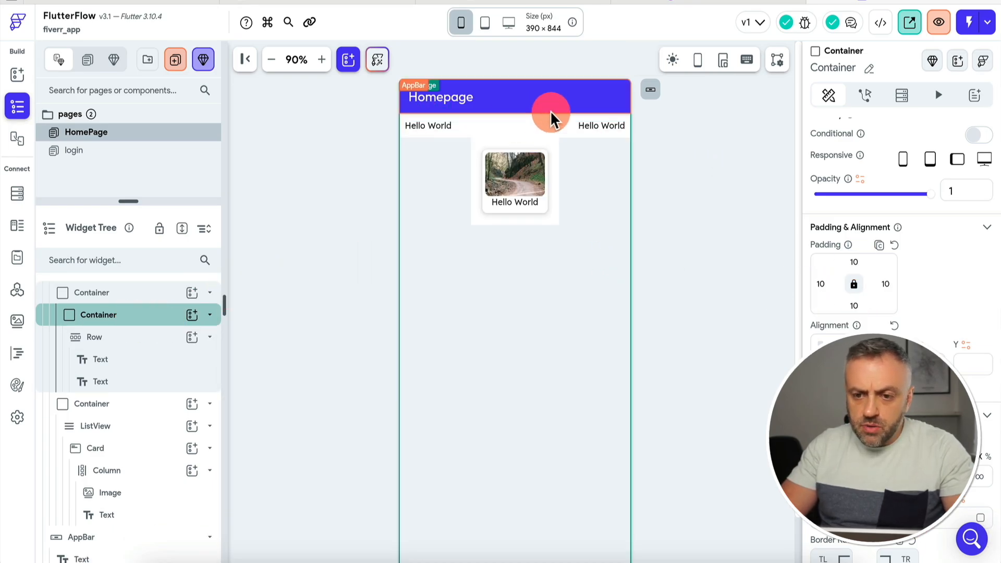
click(544, 115)
Change the left text to 'Popular services' with Headline Small theme style.
click(438, 126)
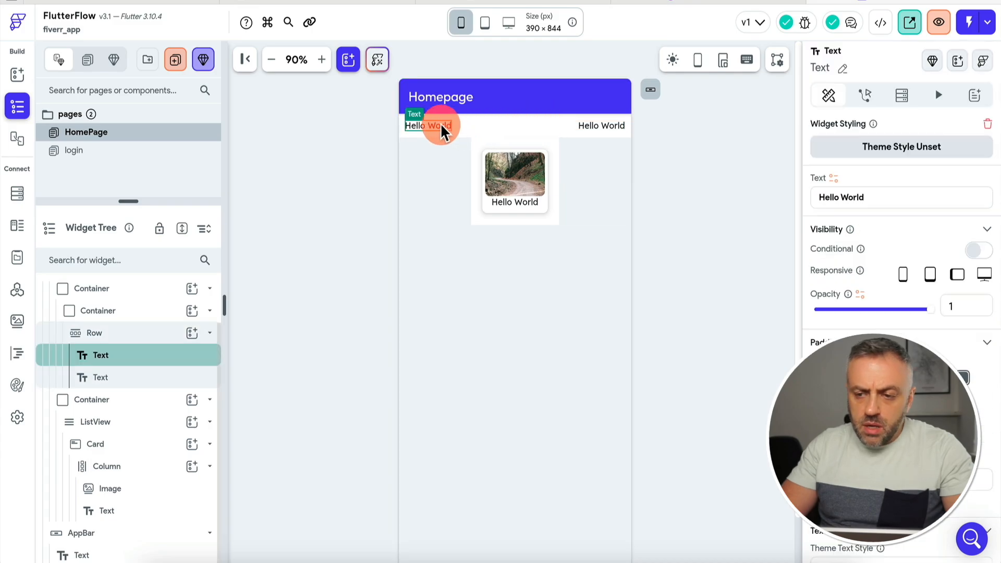
click(651, 1)
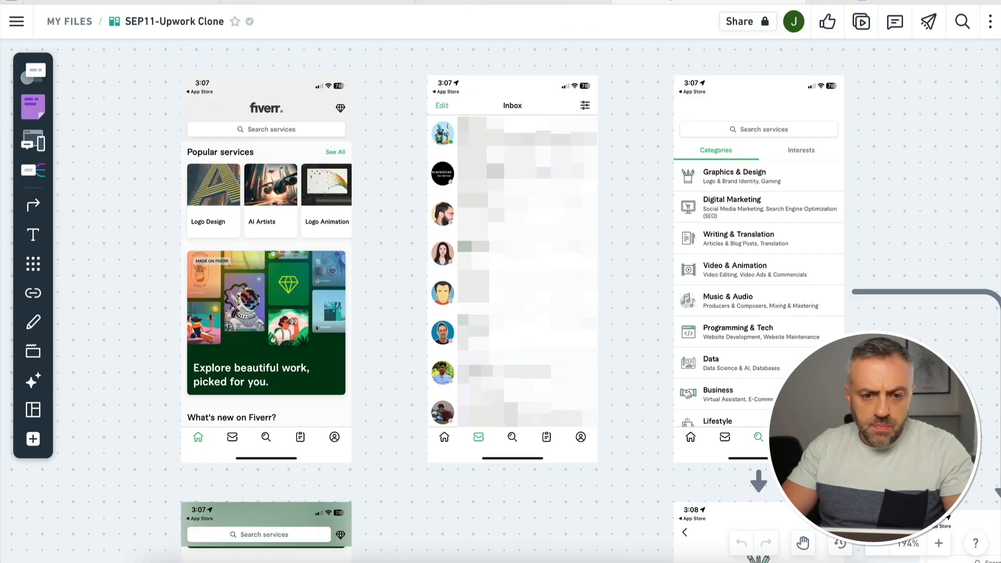
click(854, 1)
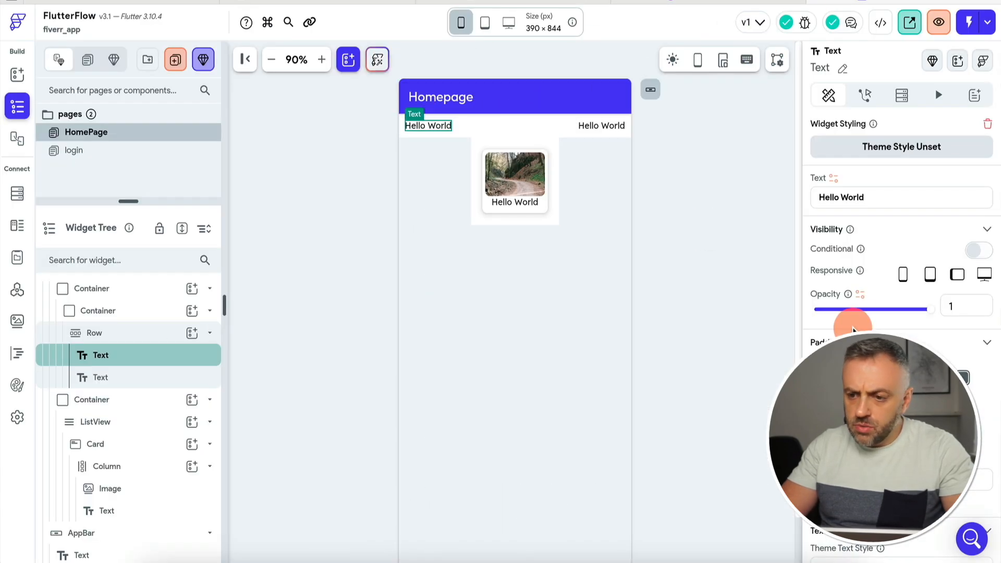
triple_click(878, 194)
text(Pop)
text(ular S)
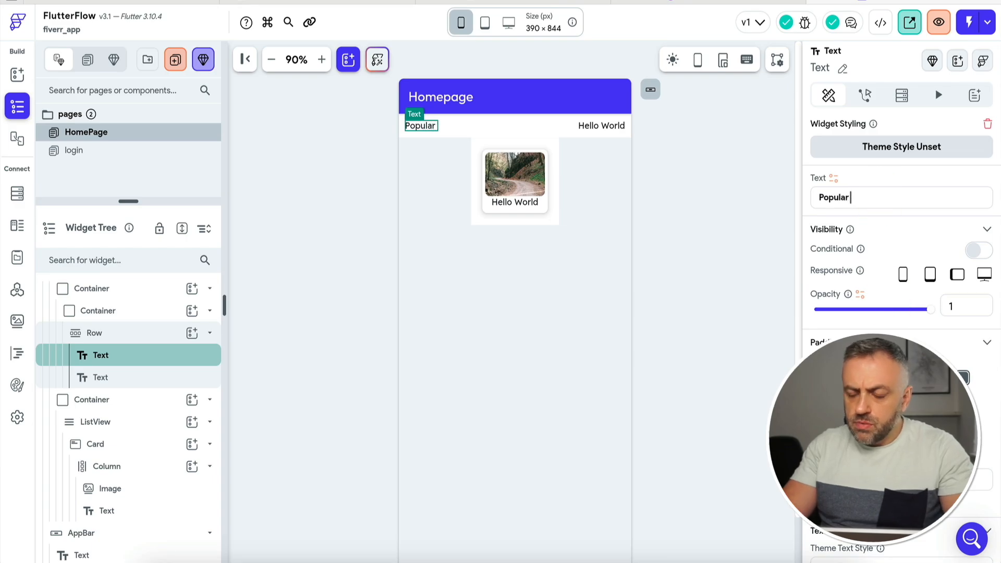
key(BackSpace)
text(services)
scroll(952, 298, down, 10)
click(953, 300)
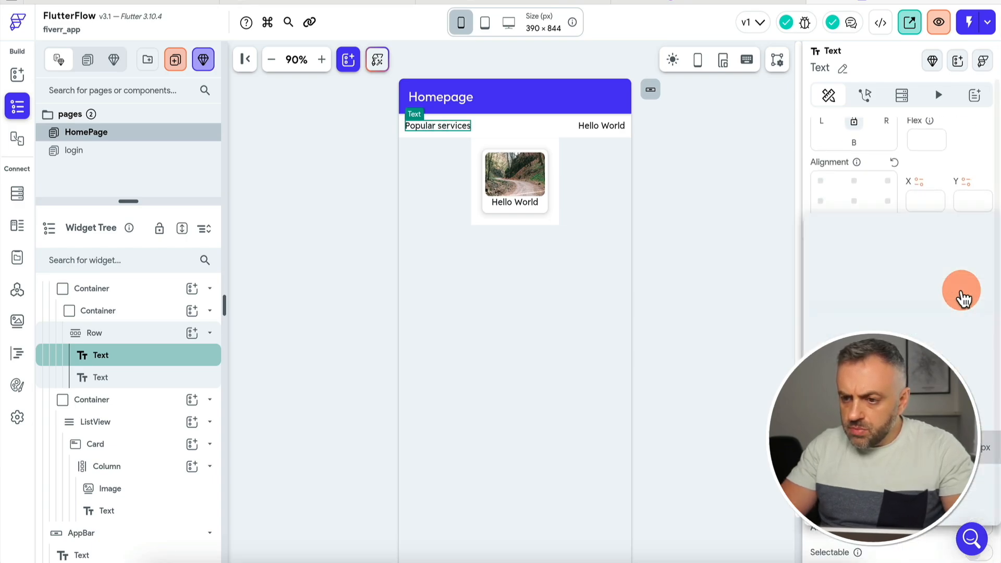
click(959, 186)
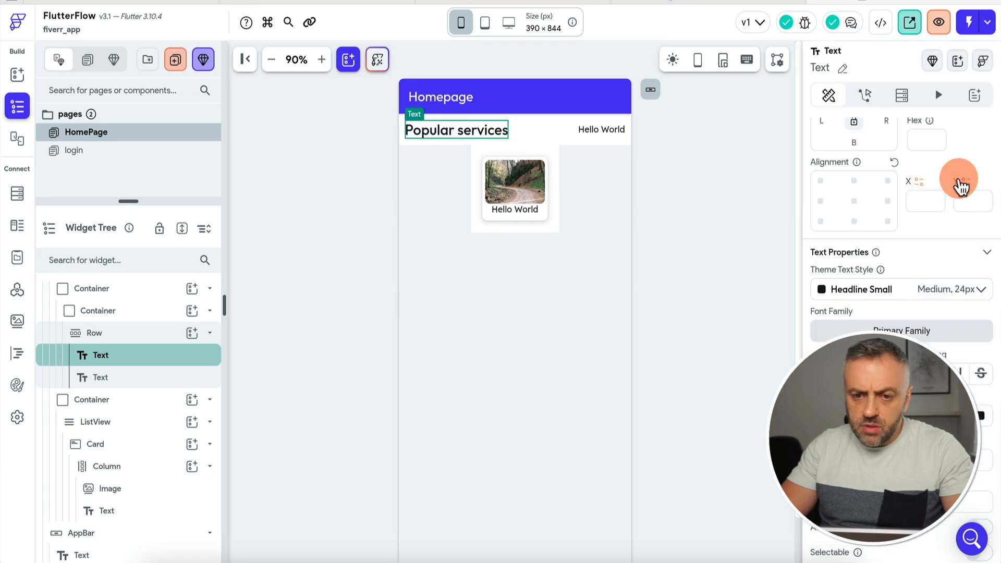
Change the right text to 'See all'.
click(614, 132)
scroll(880, 239, up, 5)
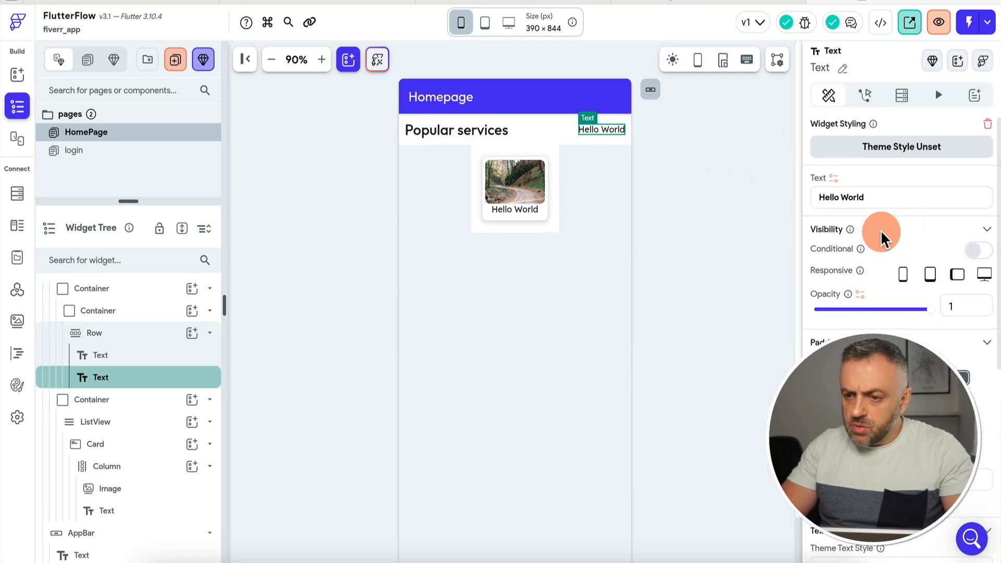
triple_click(876, 202)
text(See all...)
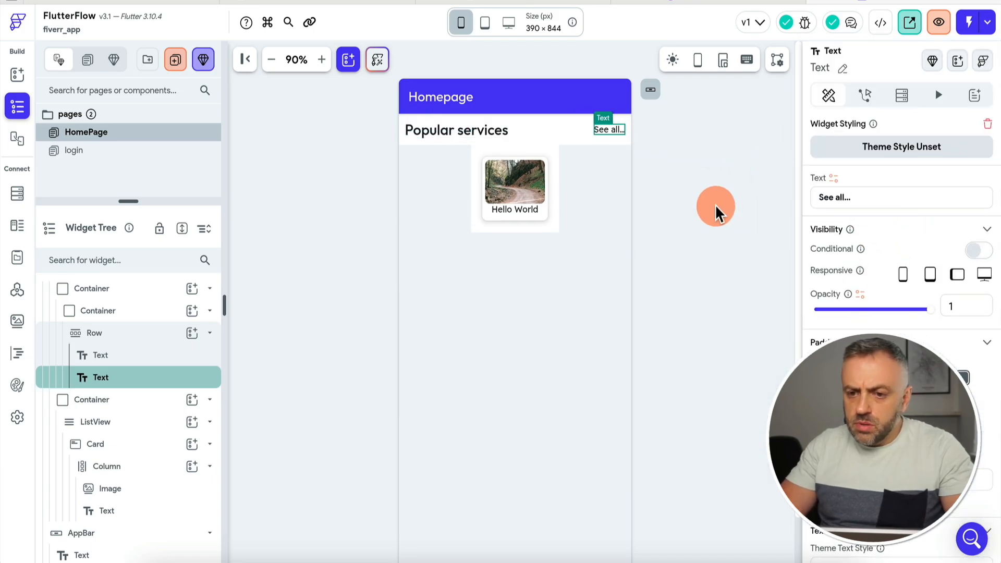
click(715, 204)
click(837, 4)
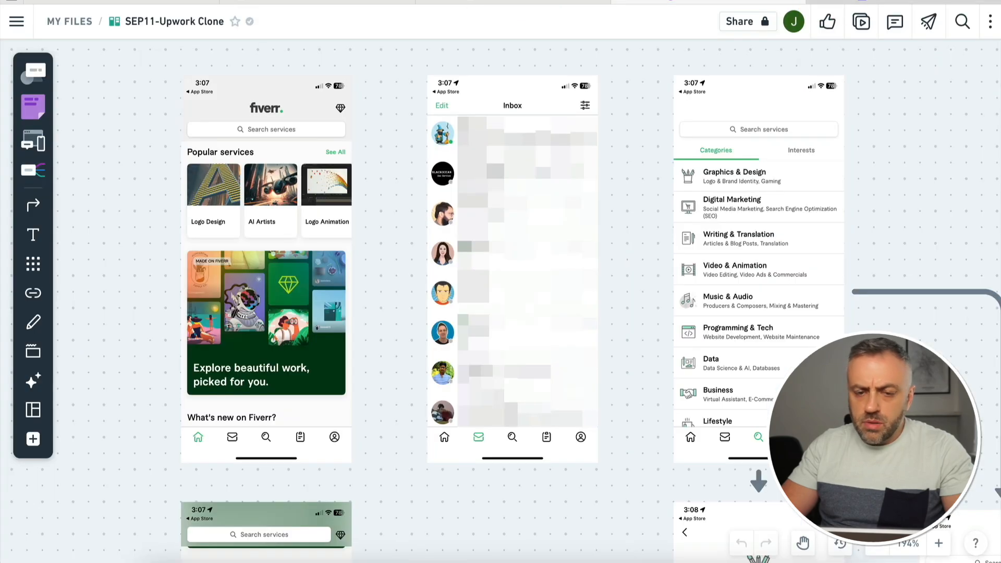
click(118, 477)
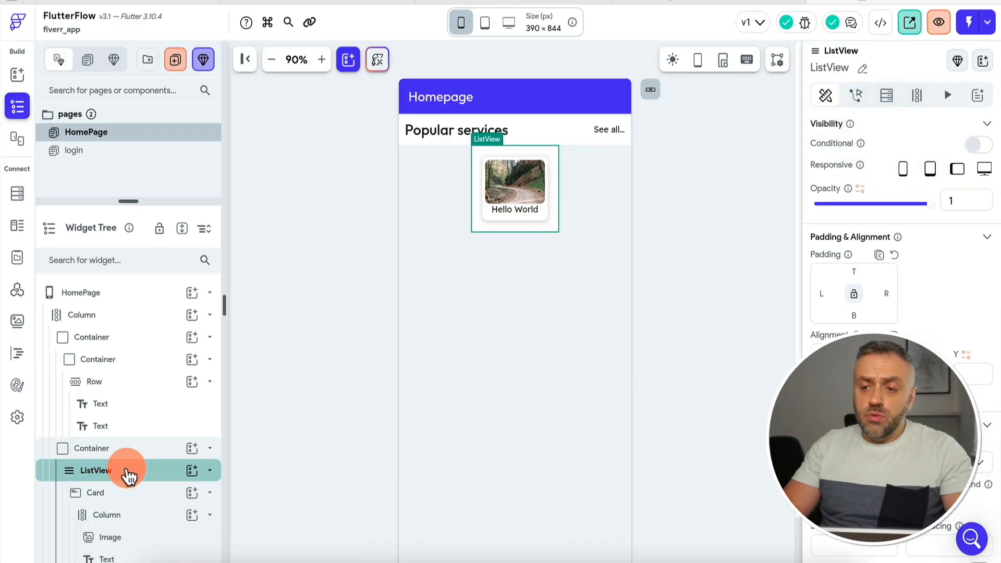
Give the ListView a Supabase query on the categories table returning a list of rows, generating cards.
click(884, 97)
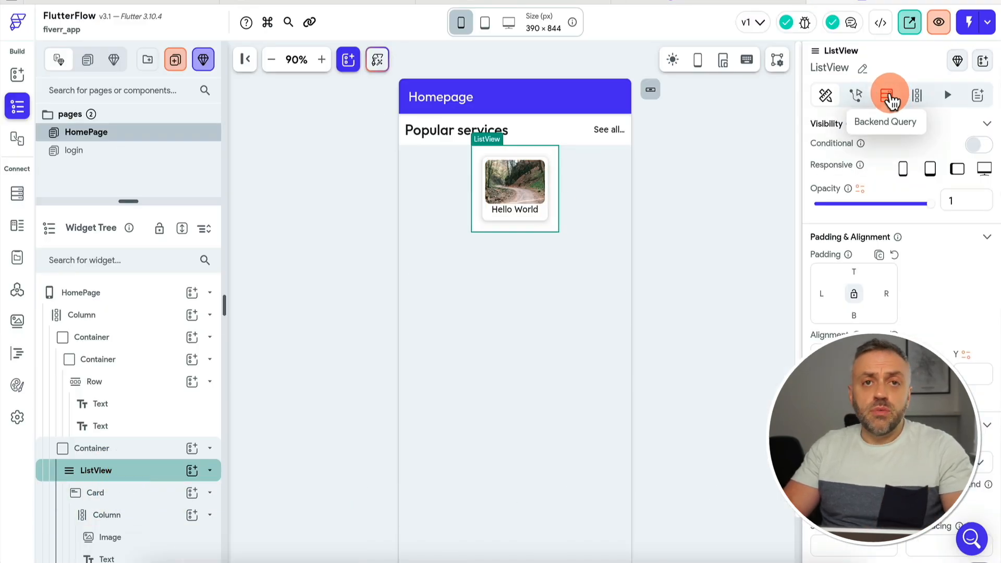
click(932, 130)
click(700, 130)
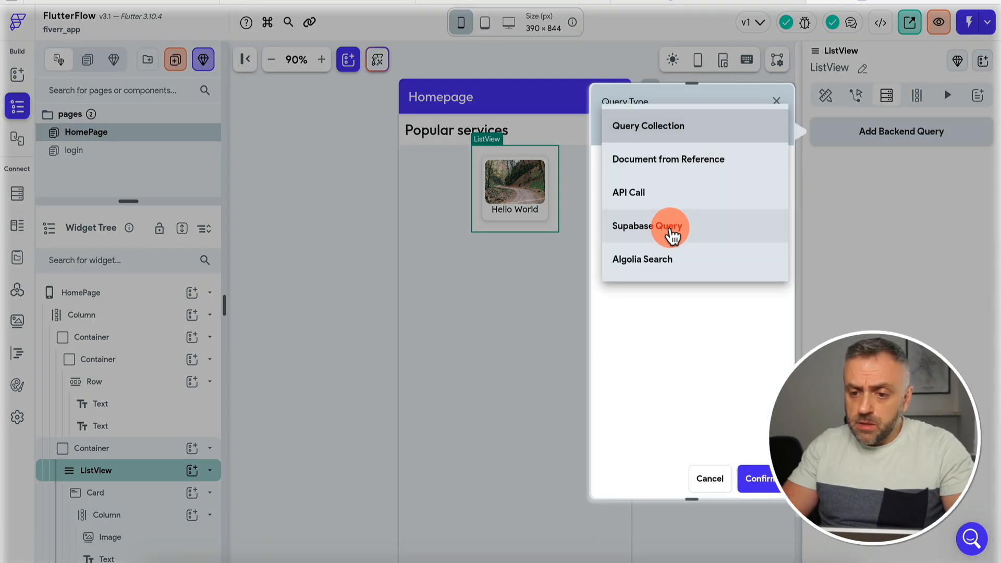
click(672, 225)
click(711, 188)
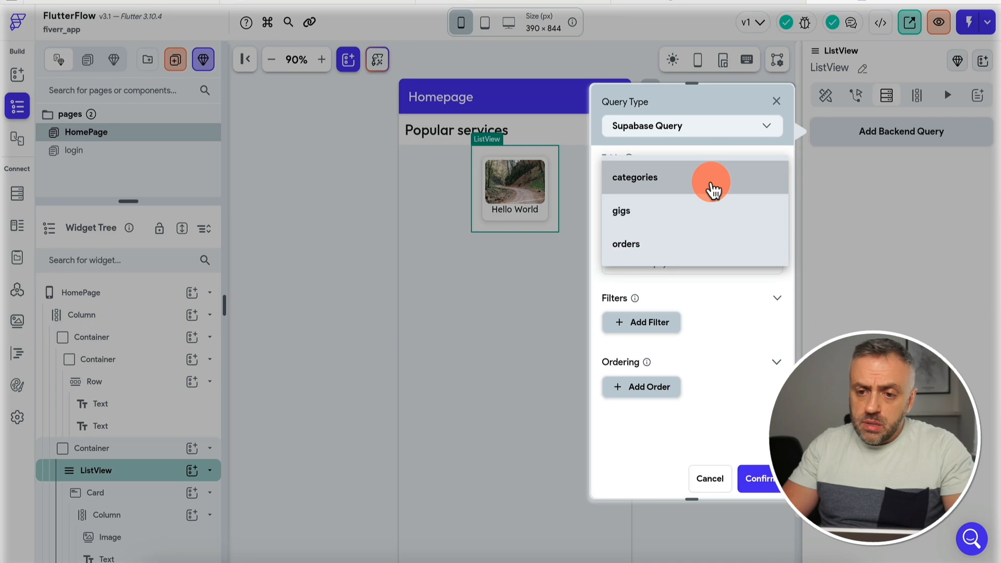
click(694, 187)
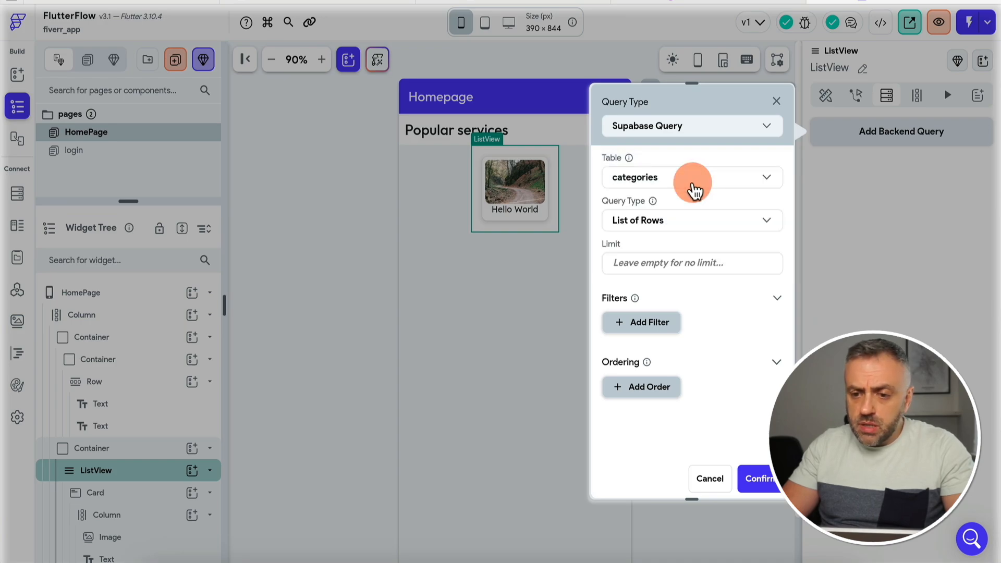
click(679, 229)
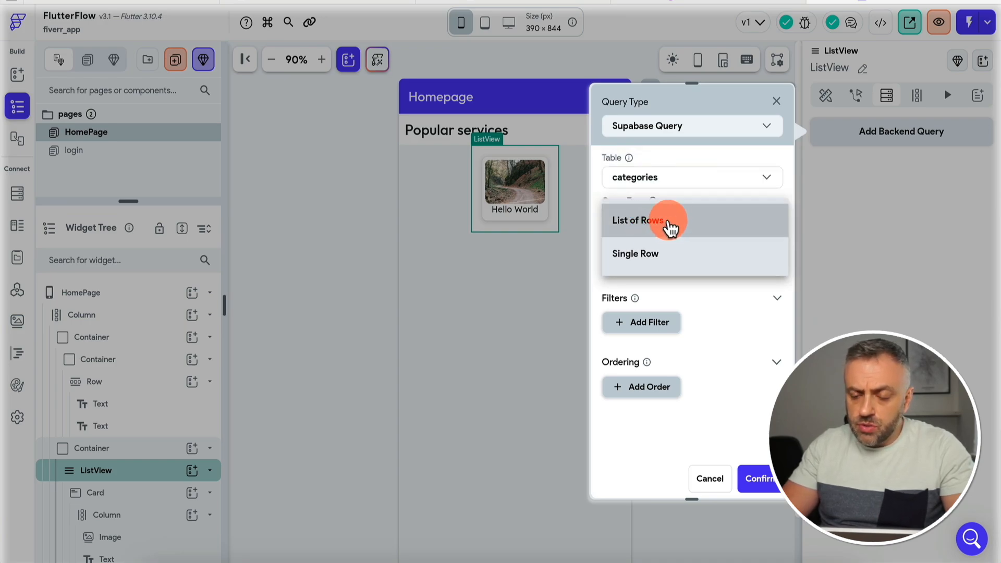
click(669, 225)
click(758, 478)
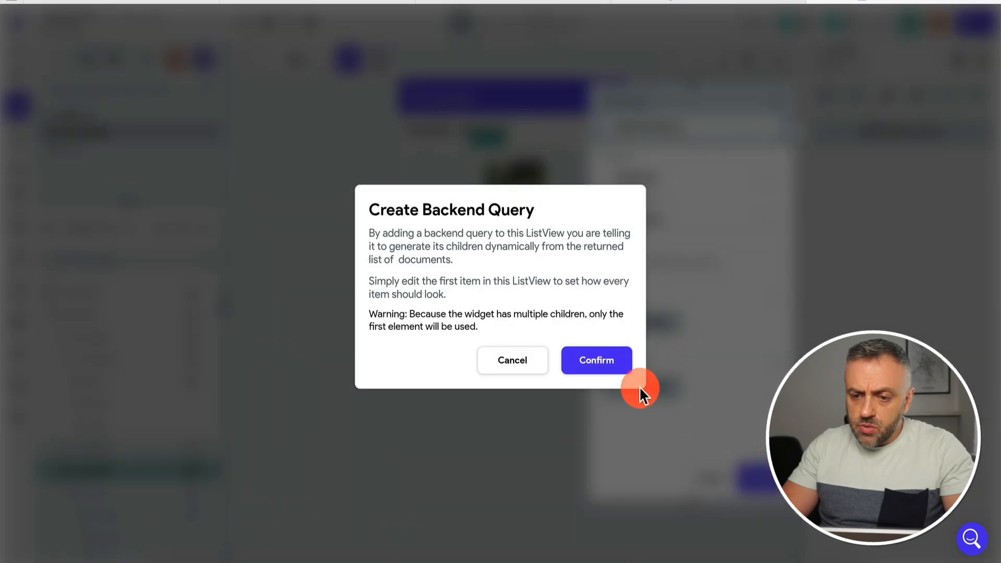
click(603, 361)
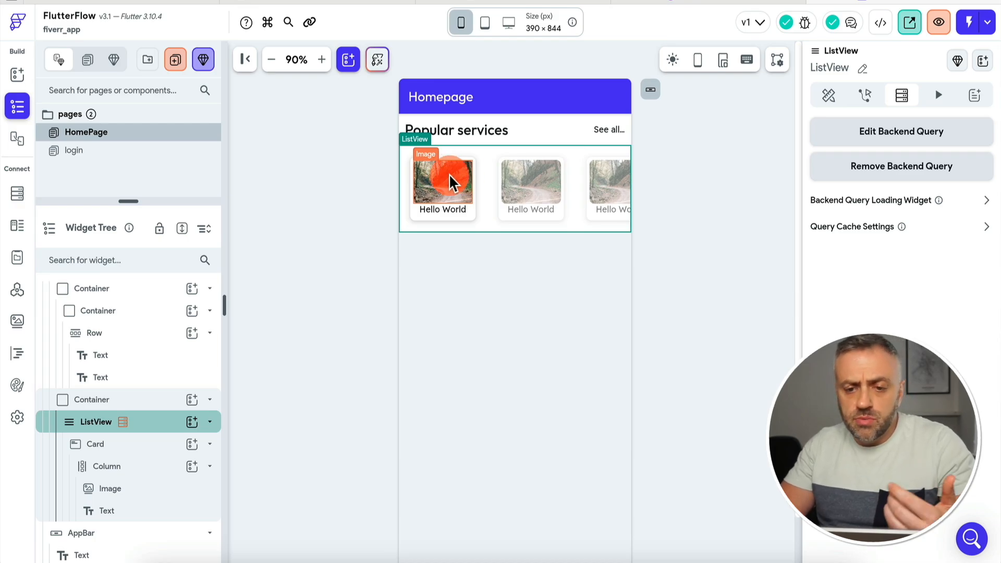
click(446, 207)
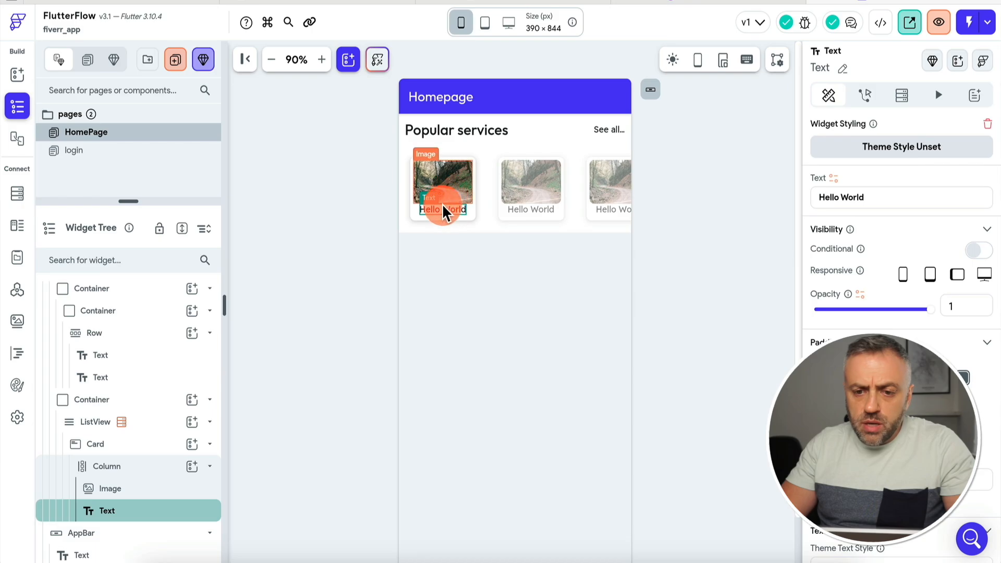
Bind the card caption text to the categories row's name field.
click(833, 178)
click(656, 291)
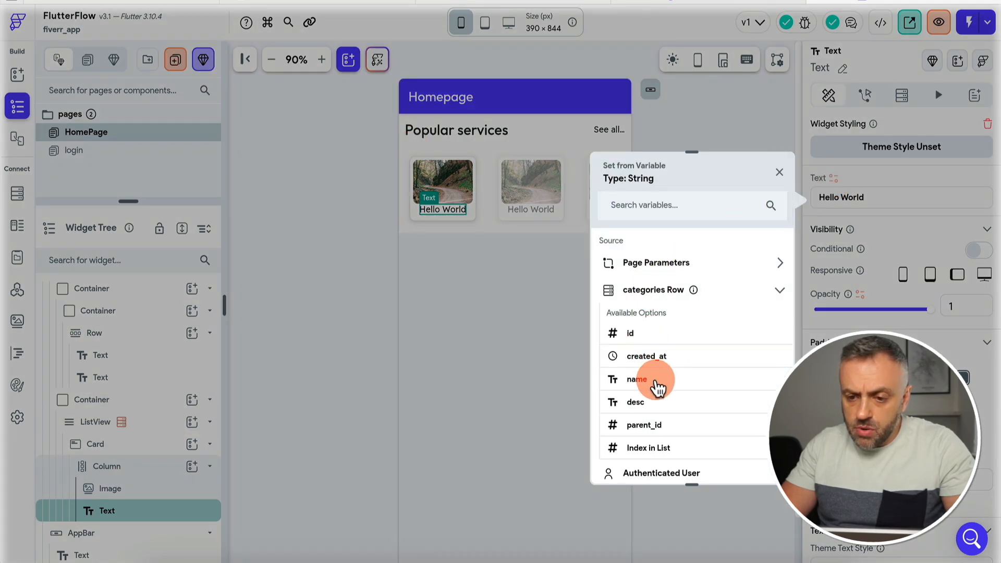
click(636, 379)
click(675, 193)
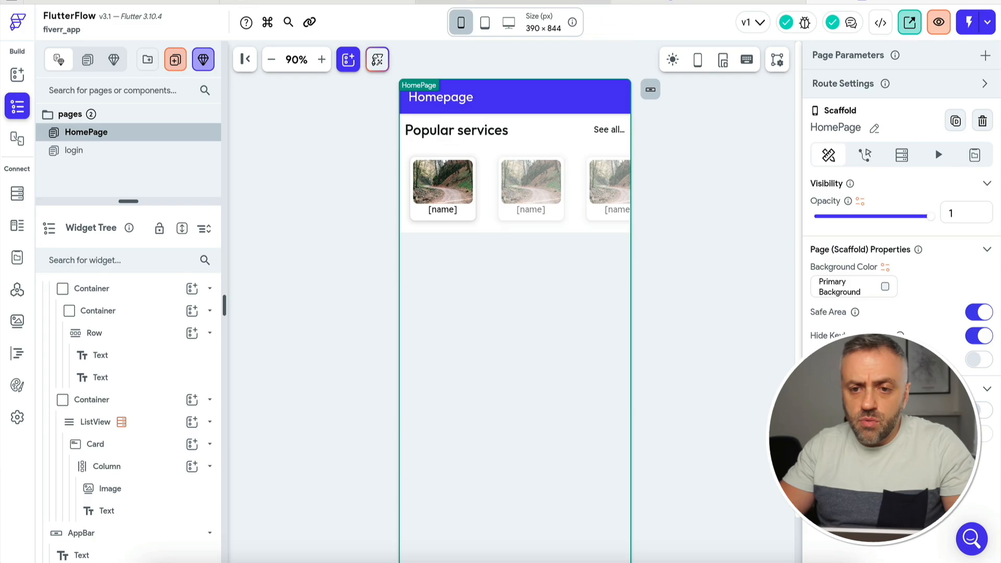
click(512, 2)
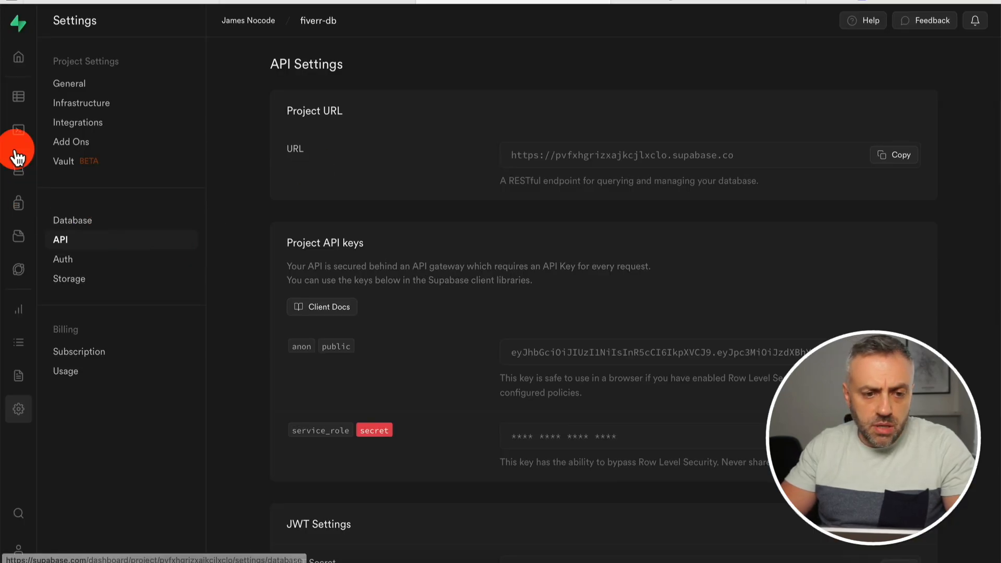
Open the categories table in Supabase's table editor and start inserting a new column.
click(19, 96)
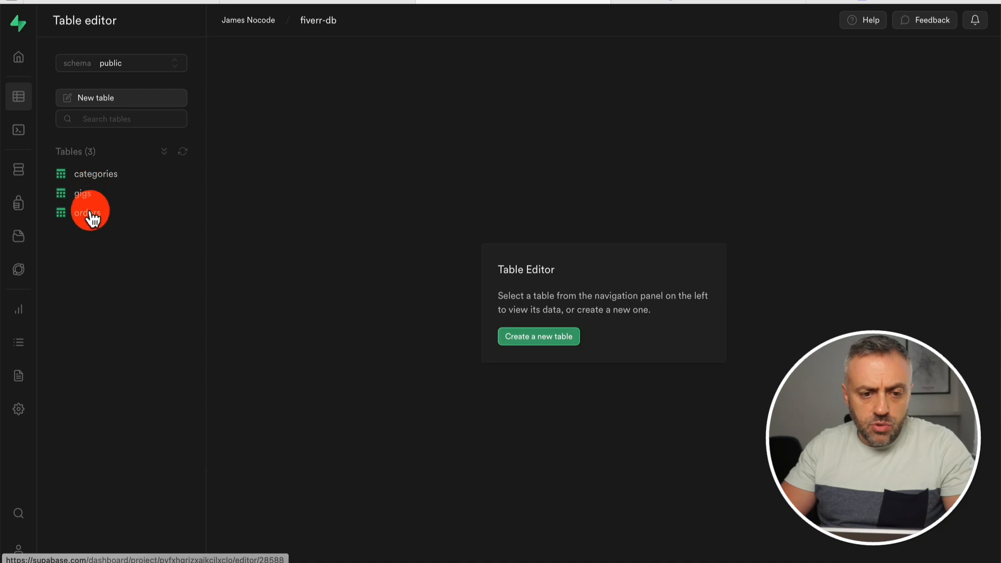
click(104, 176)
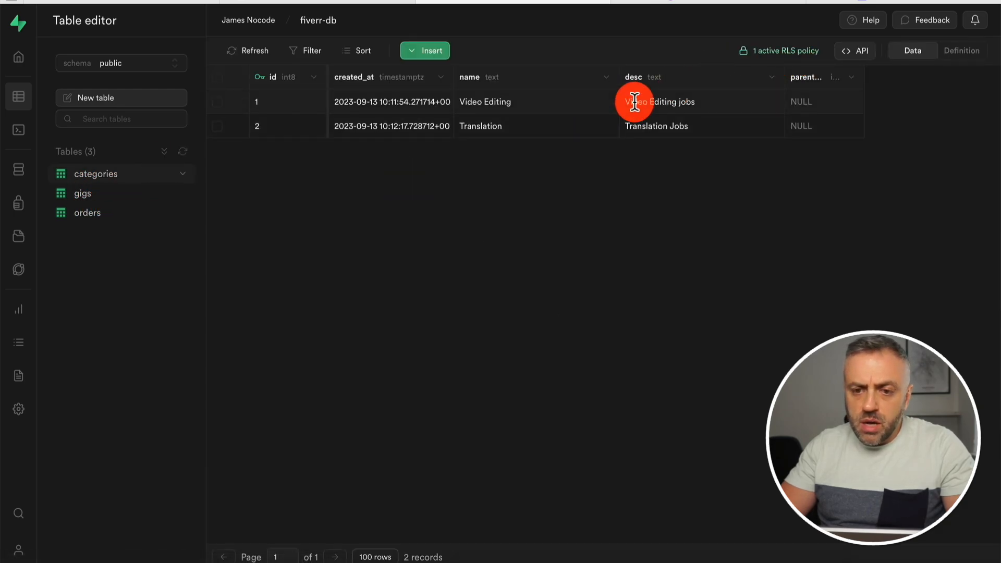
click(433, 52)
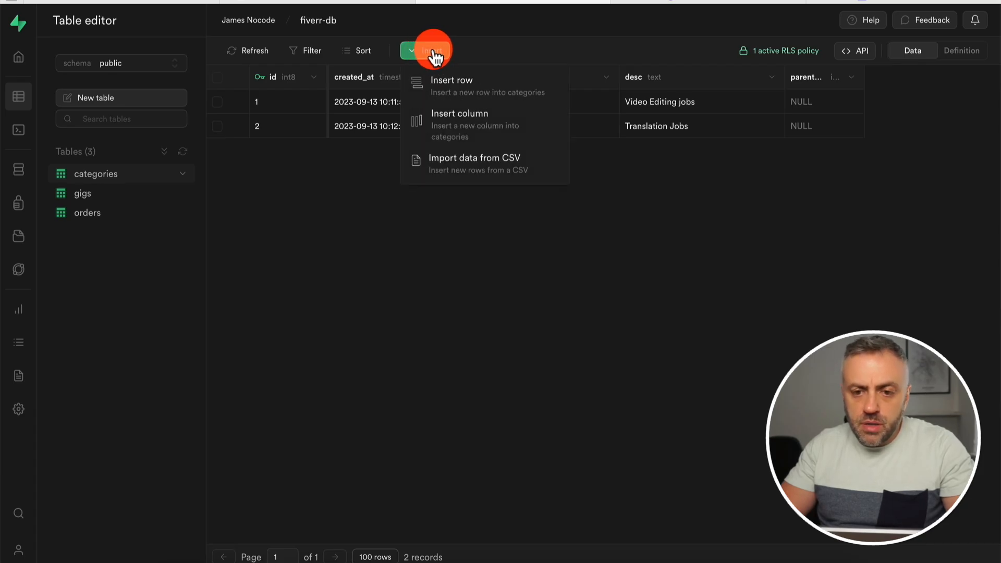
click(457, 125)
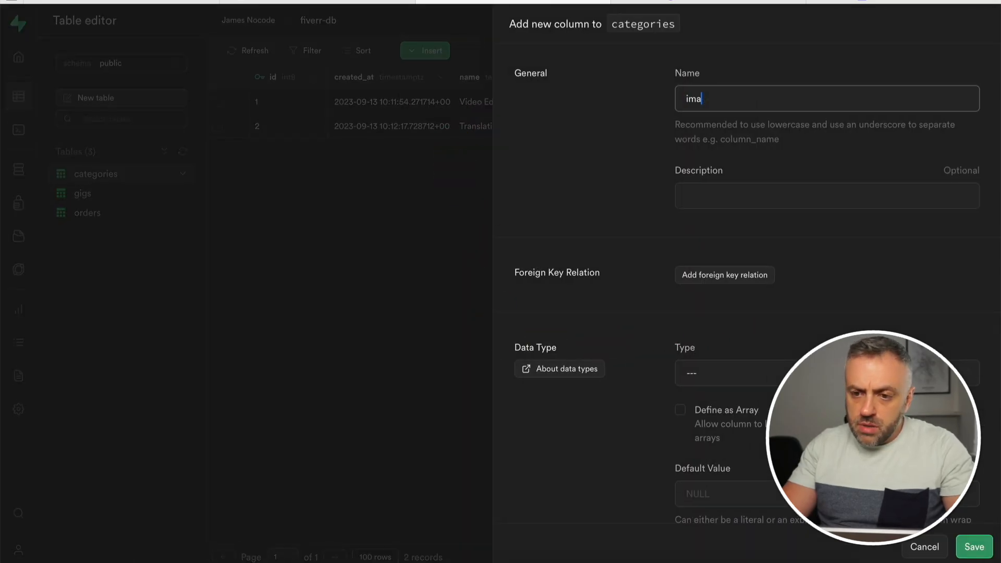
Save the new image_url column as text type, then download the desk computer photo from Pexels.
scroll(771, 209, down, 3)
click(770, 209)
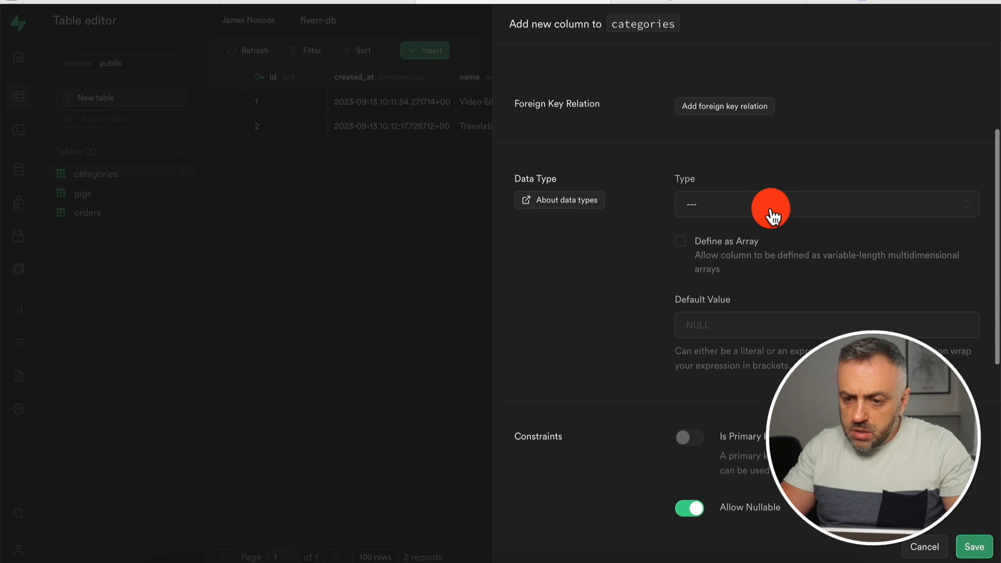
click(771, 210)
scroll(739, 352, down, 3)
click(739, 354)
scroll(739, 354, down, 3)
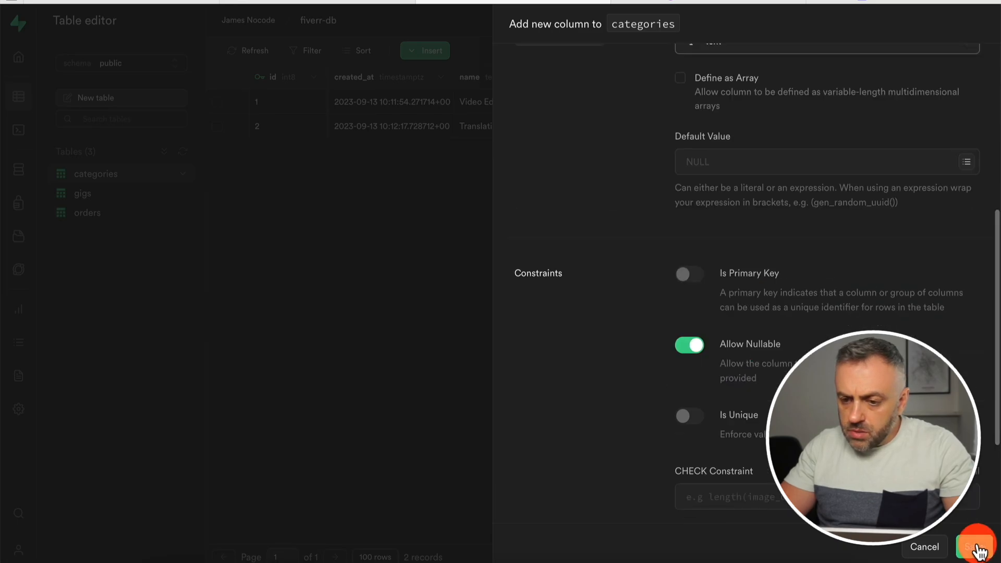
click(978, 552)
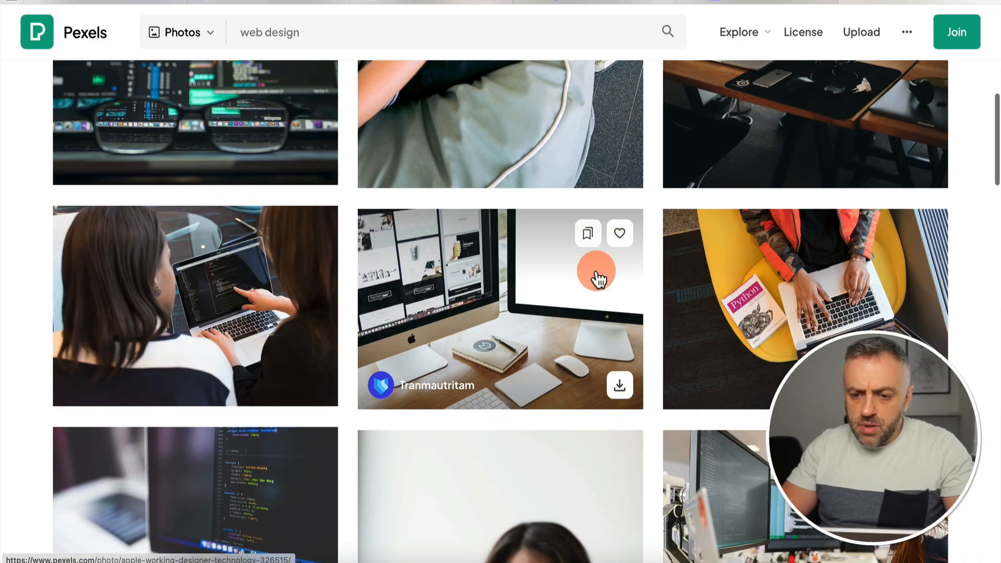
click(619, 388)
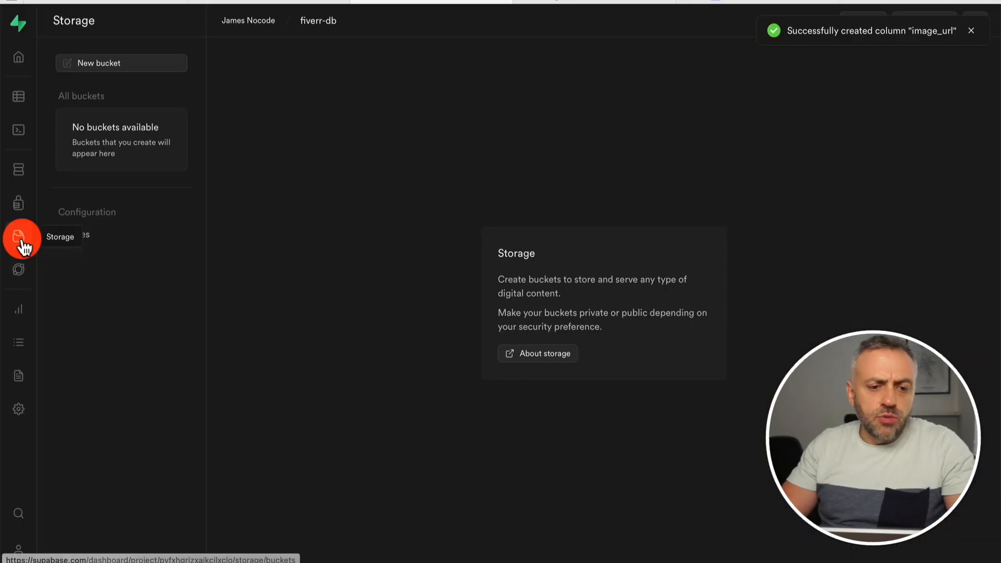
Create a public storage bucket named images.
click(97, 63)
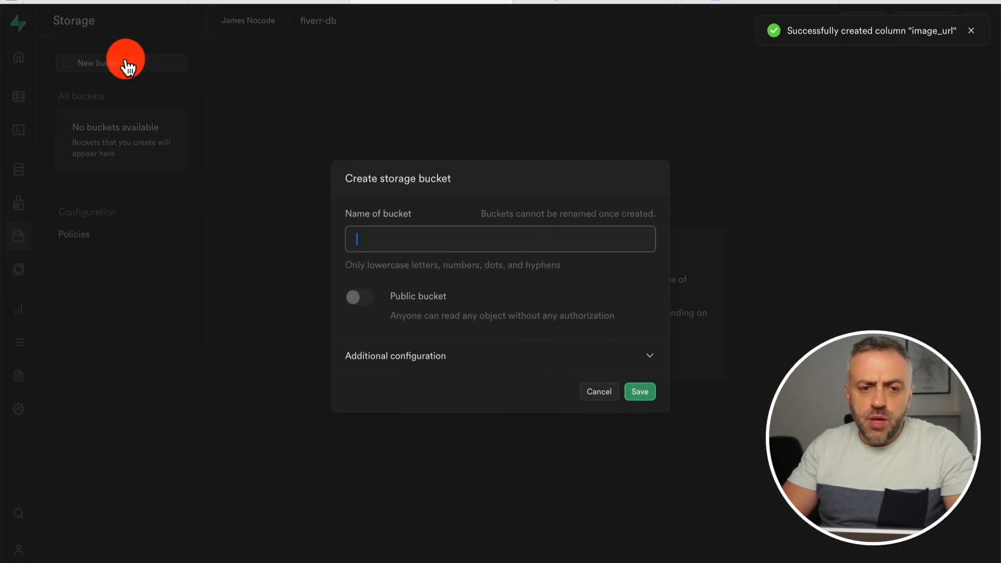
click(454, 243)
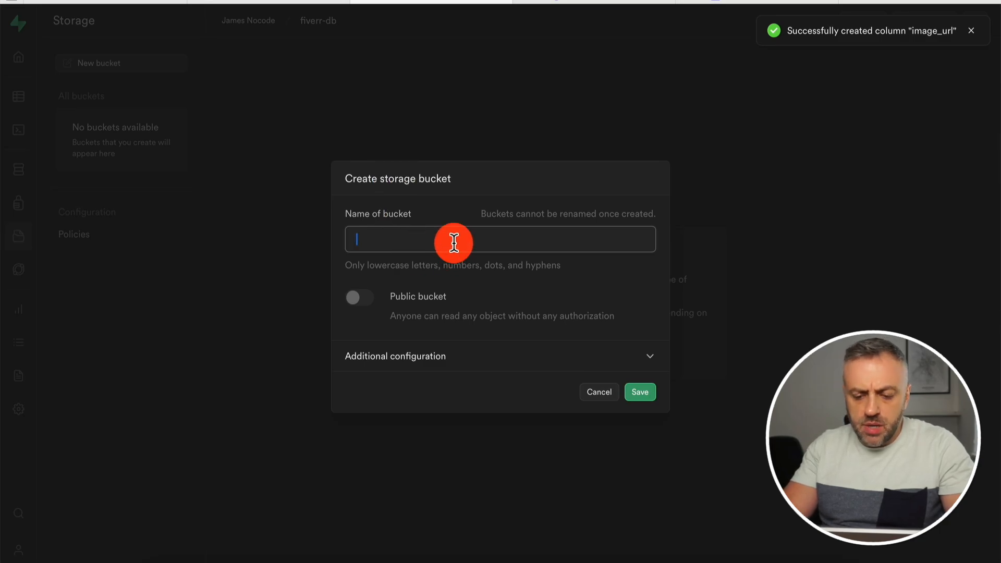
text(images)
click(378, 297)
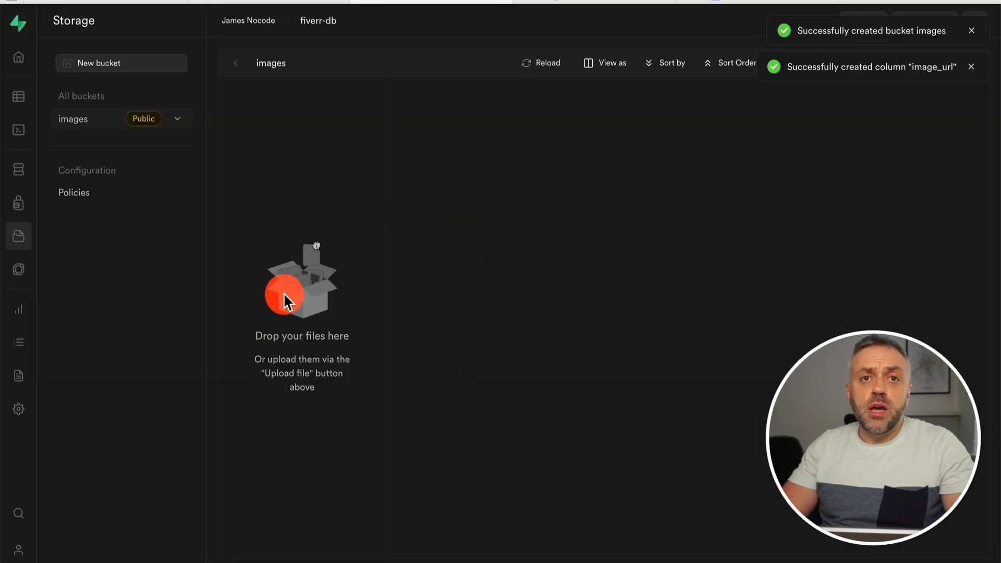
Copy the public URL of the uploaded pexels-tranmautritam-326515.jpg photo.
click(333, 94)
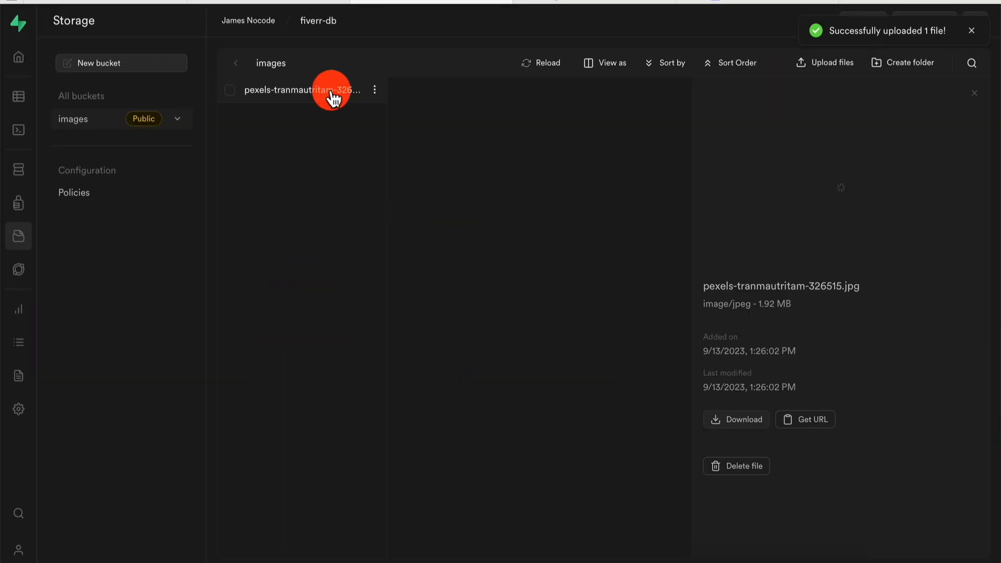
click(809, 423)
click(152, 124)
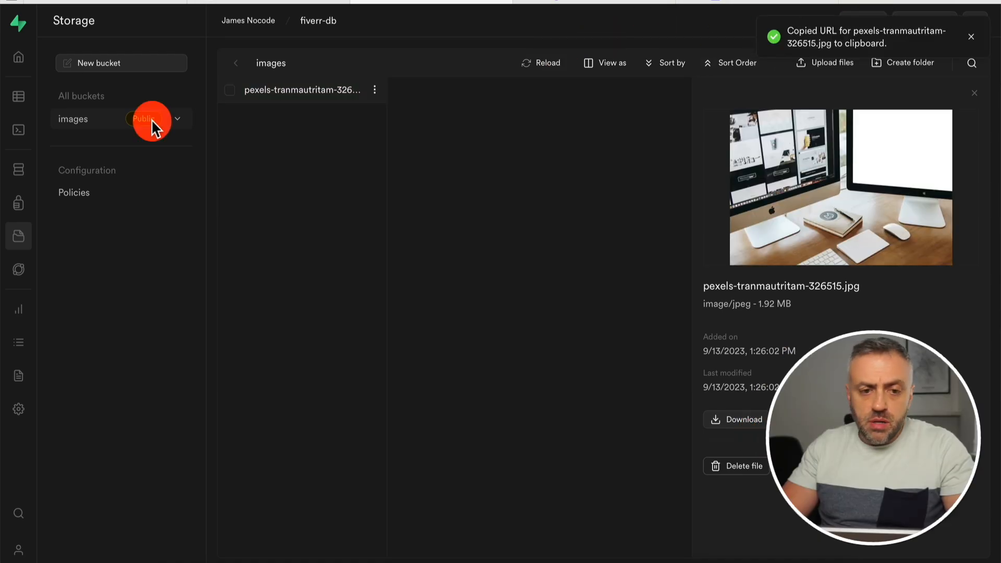
click(18, 93)
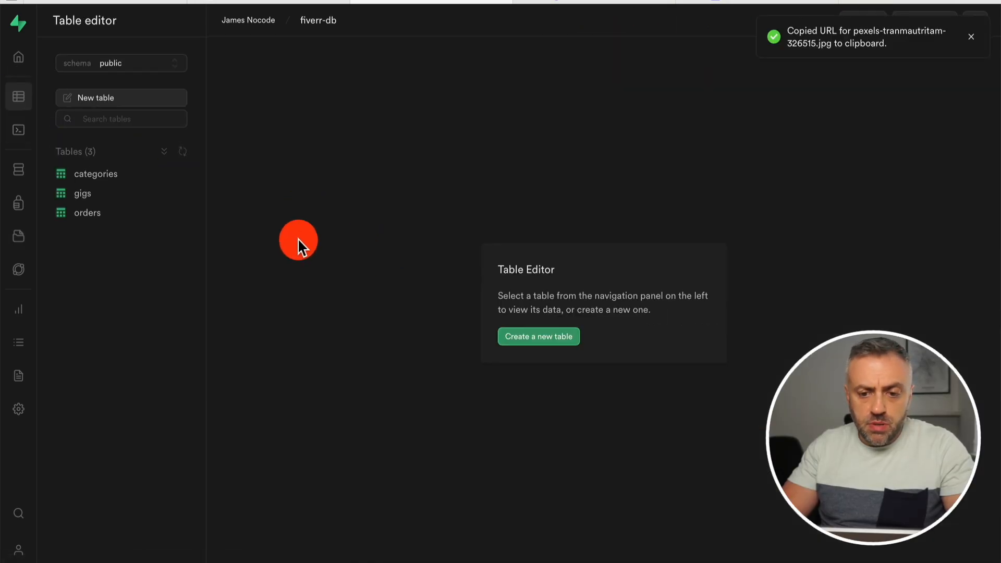
Paste the copied photo URL into the Video Editing row's image_url cell.
click(109, 176)
click(518, 167)
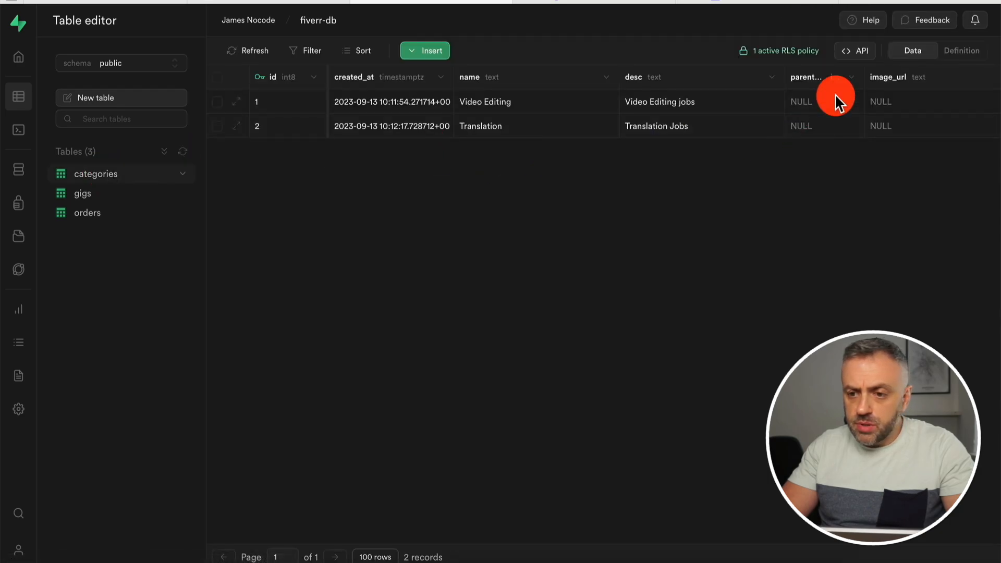
double_click(904, 99)
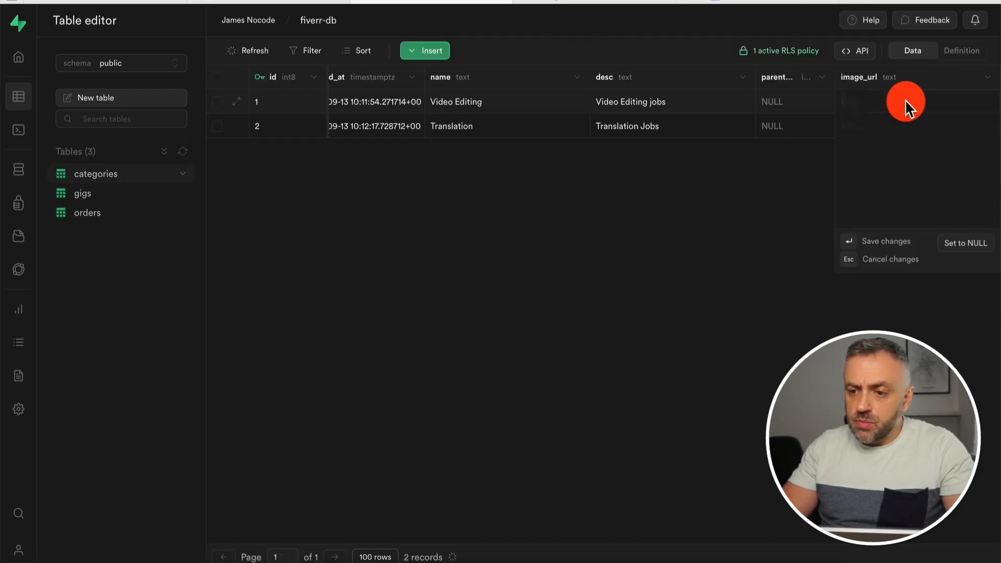
key(ctrl+v)
key(Return)
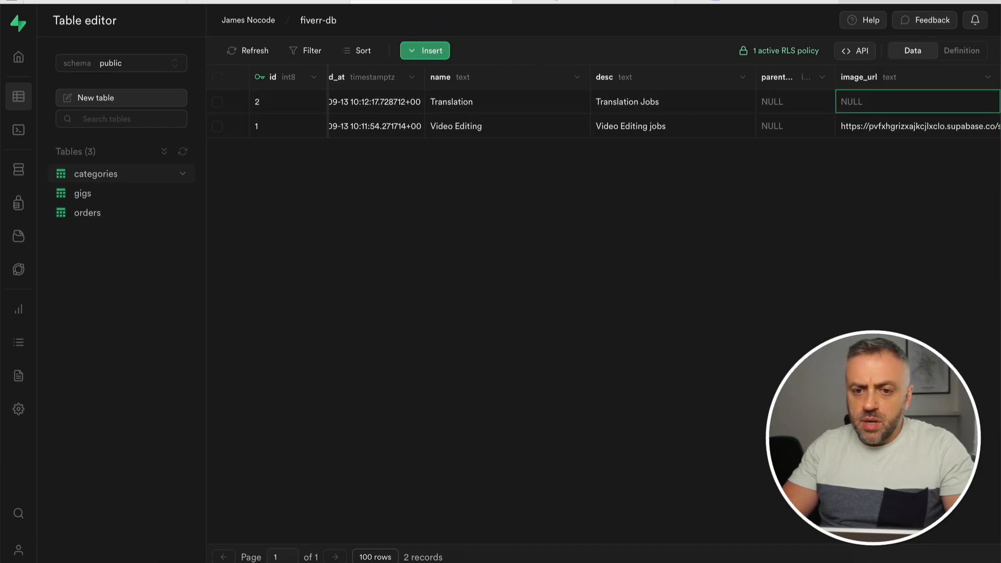
Upload a second web design photo, pexels-thisisengineering-3861958.jpg, and save its URL in the Translation row's image_url.
click(904, 3)
scroll(563, 326, down, 7)
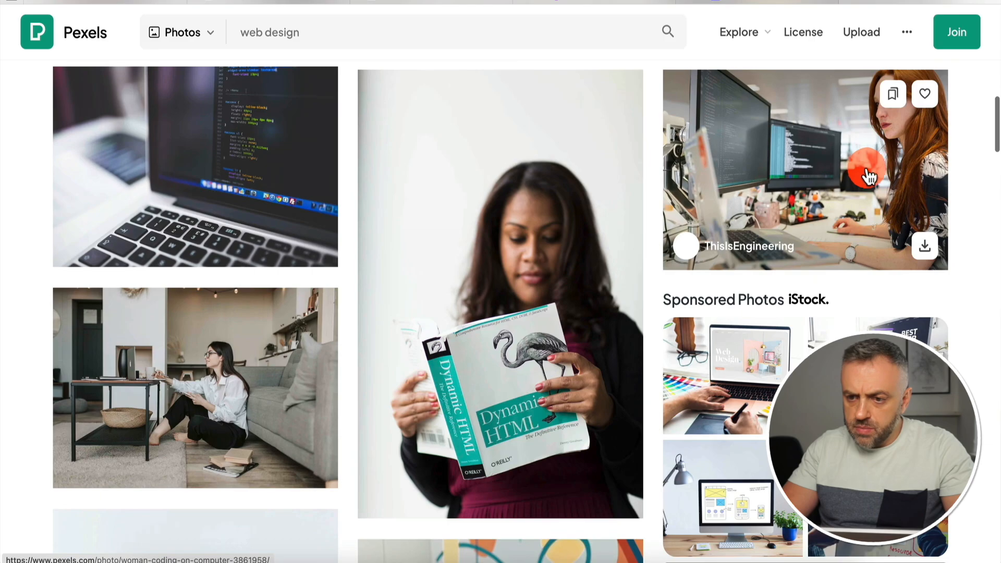
click(924, 245)
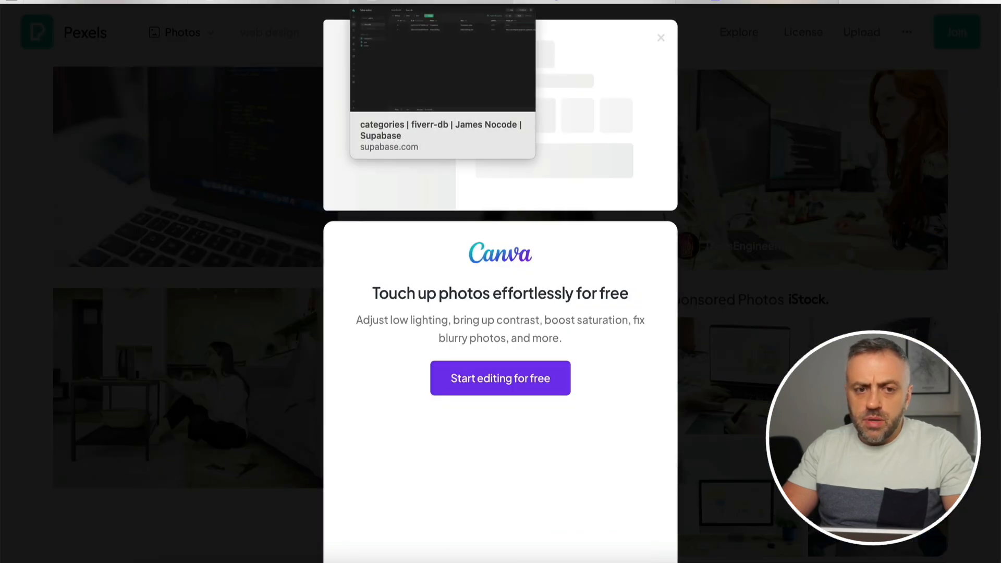
click(431, 2)
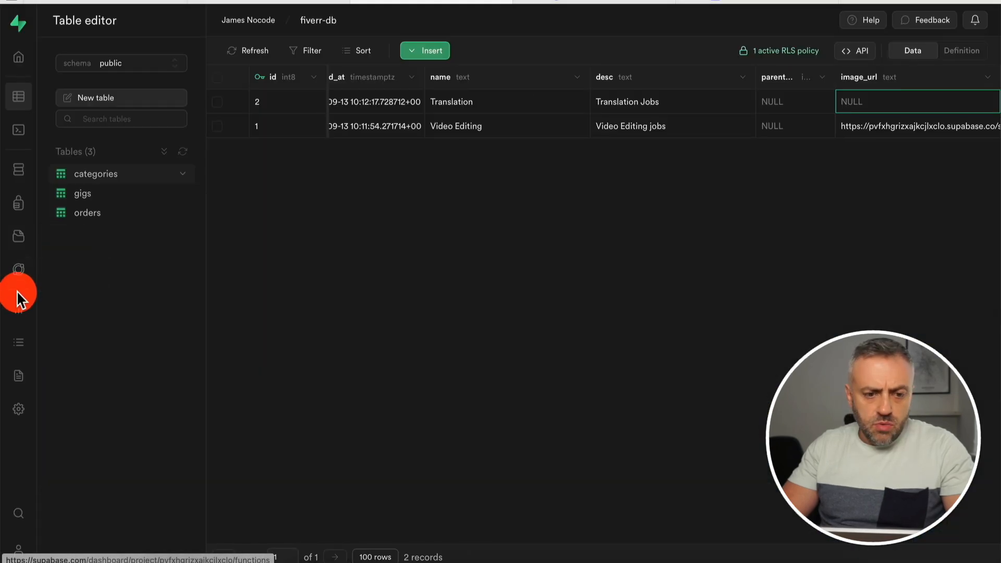
click(19, 245)
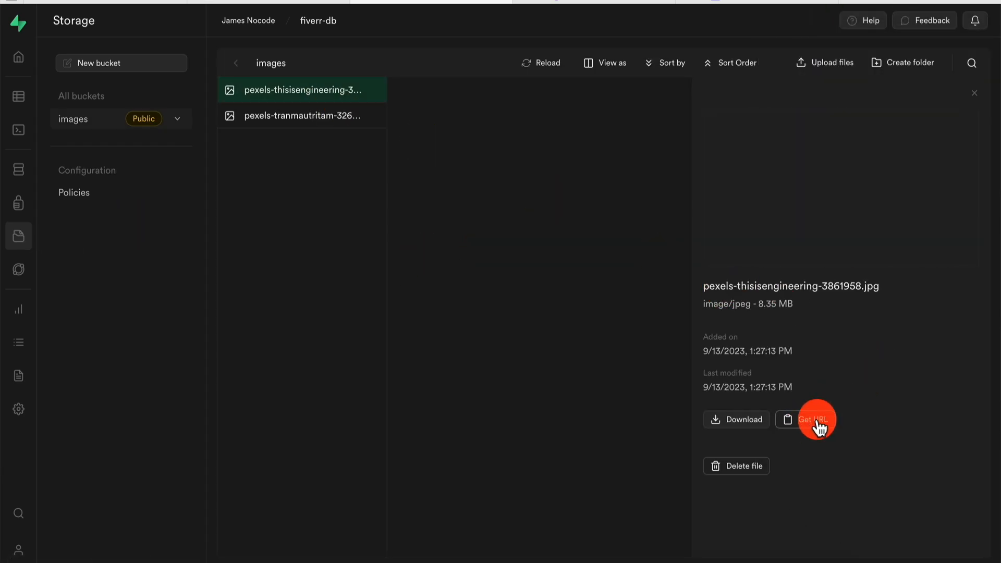
click(817, 423)
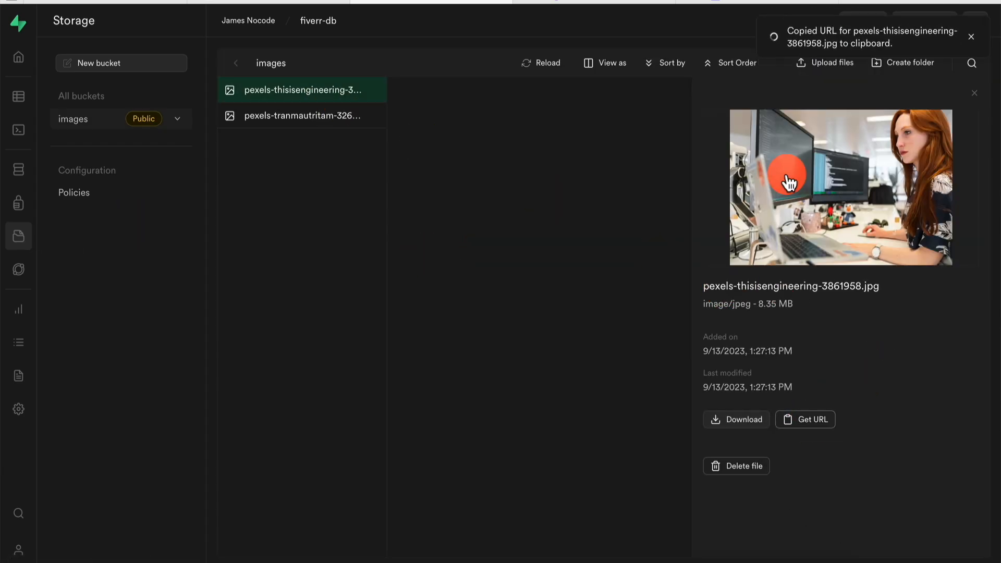
click(23, 98)
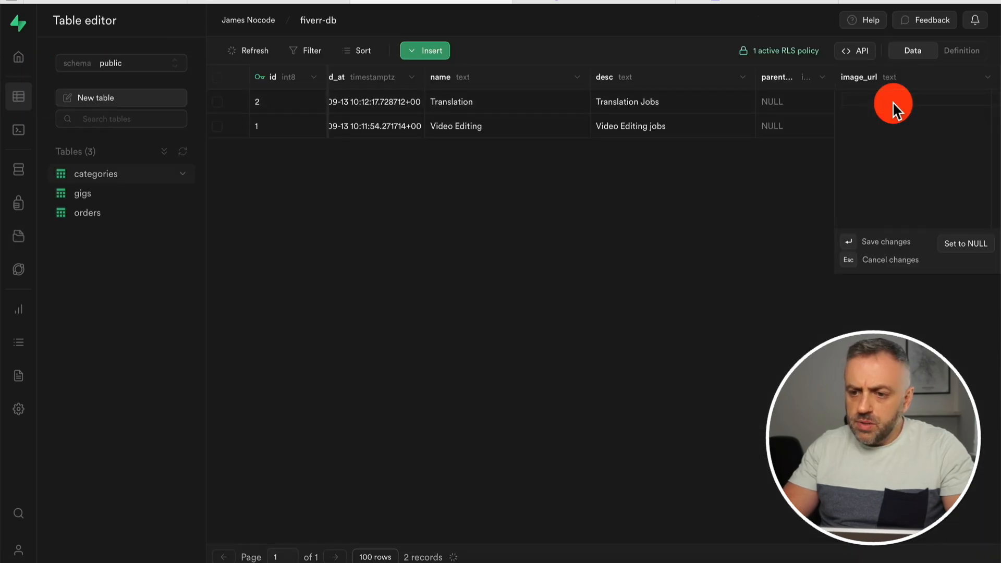
key(Return)
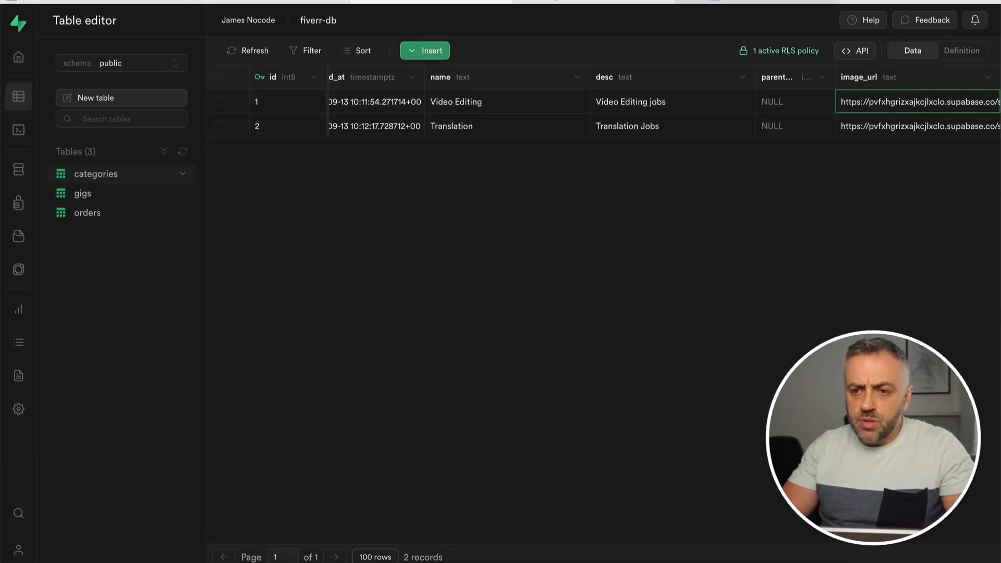
click(766, 1)
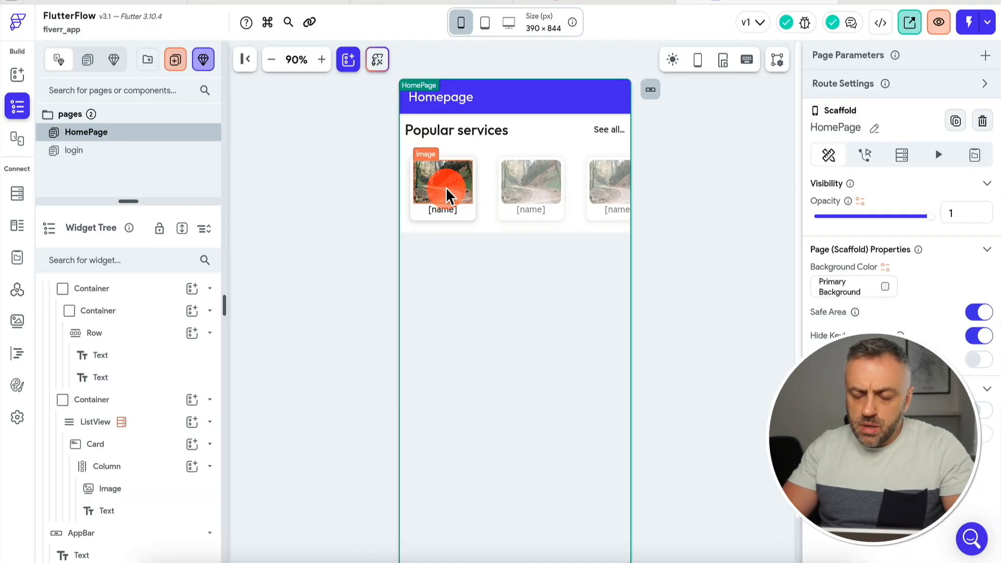
Re-import the Supabase schema in FlutterFlow settings so categories includes image_url.
click(17, 419)
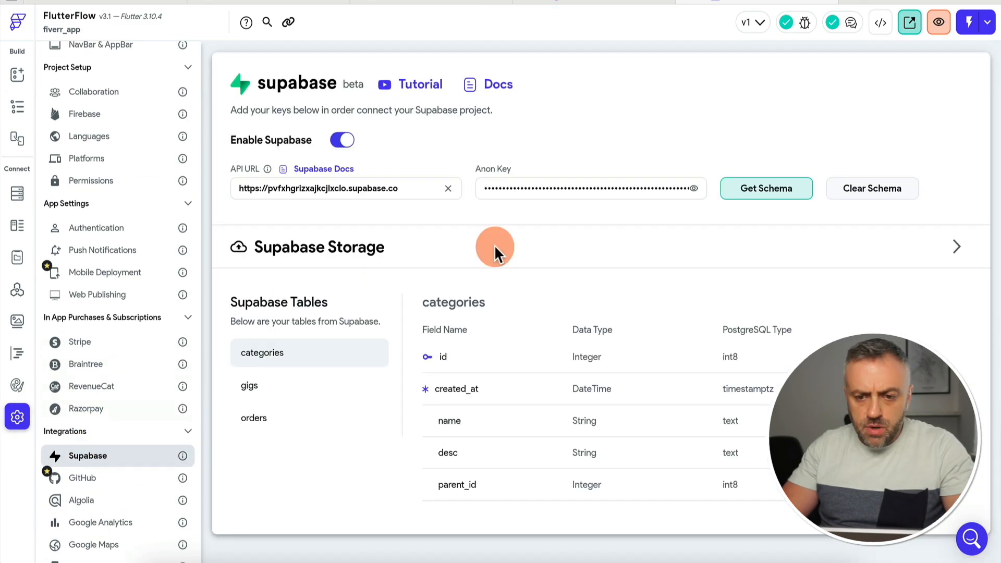
click(774, 188)
click(596, 336)
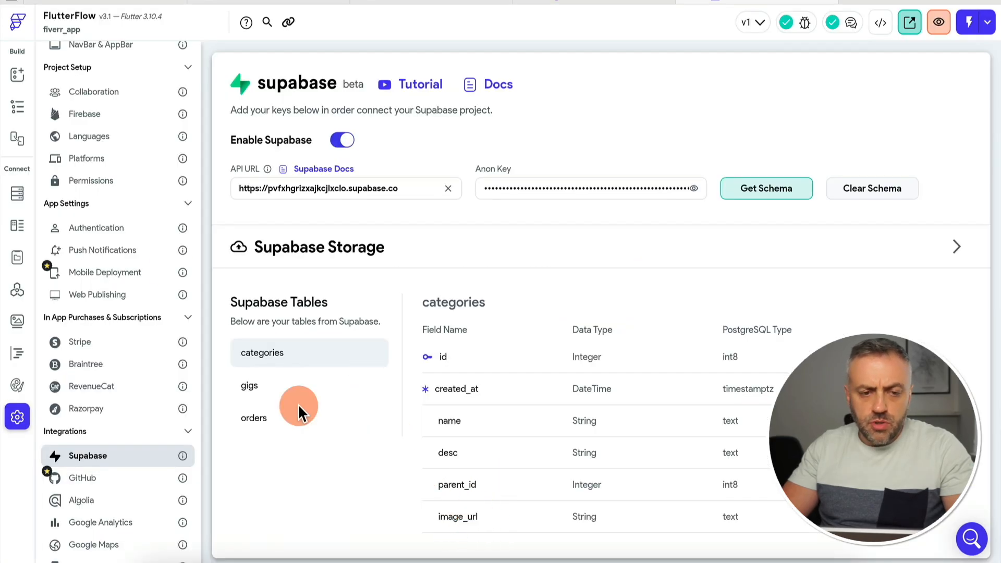
click(17, 74)
Set the card image's path to the categories row's image_url variable.
click(442, 183)
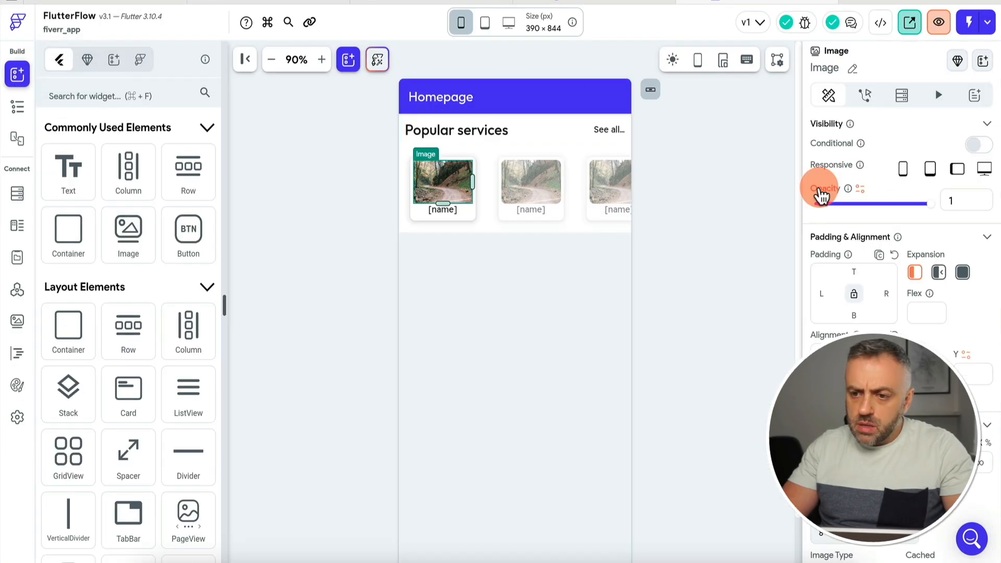
click(905, 95)
click(829, 96)
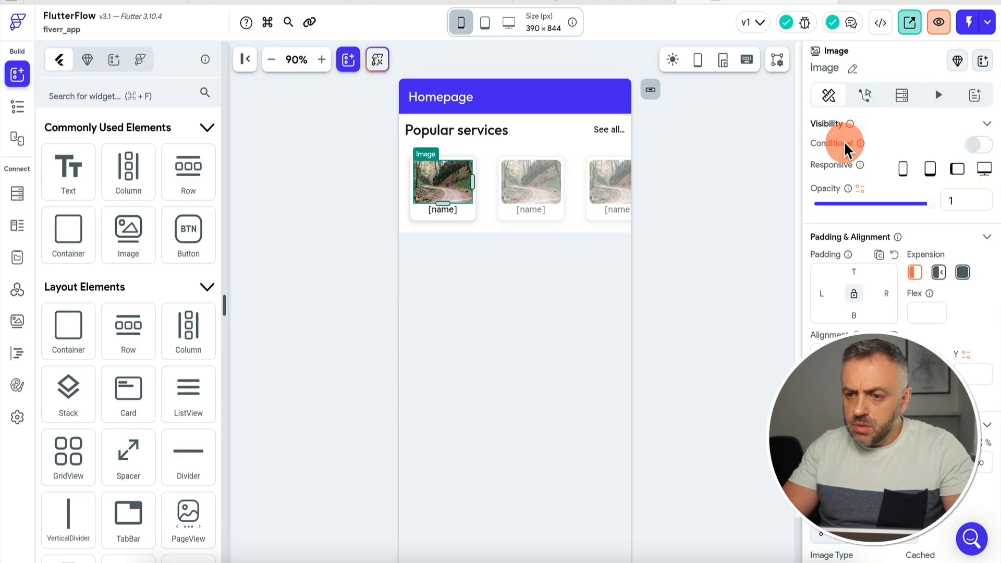
scroll(854, 302, down, 5)
click(834, 305)
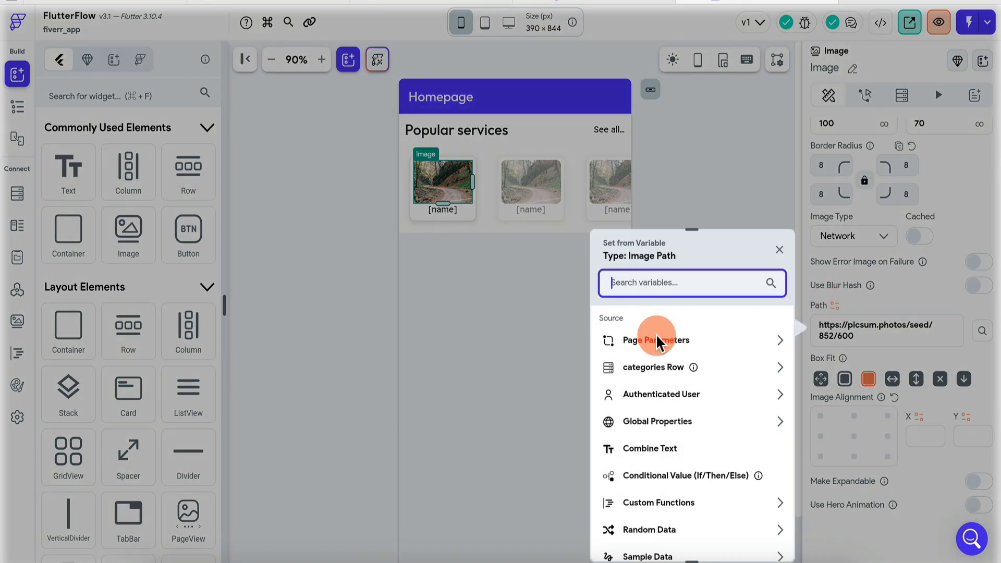
click(653, 367)
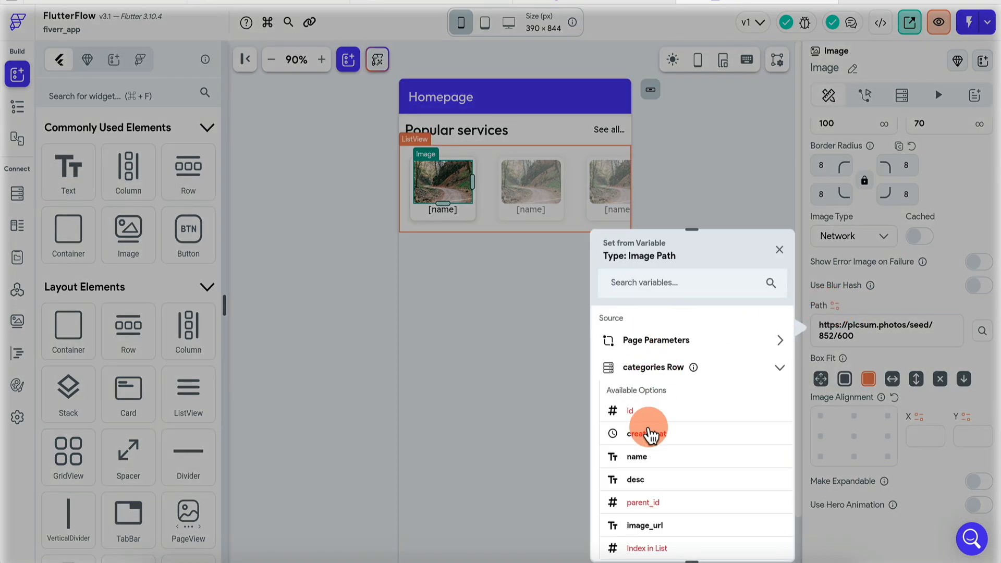
click(679, 526)
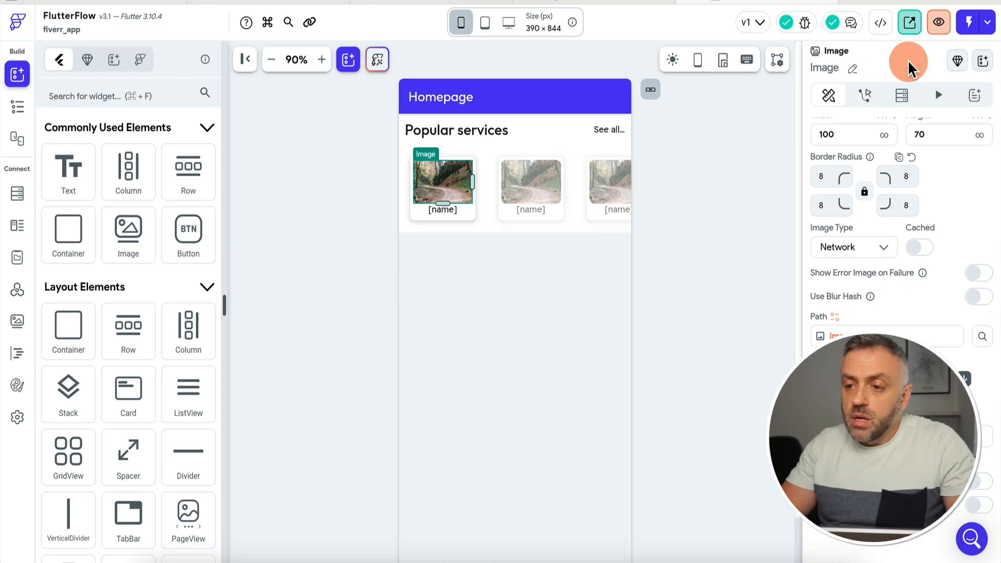
Launch the app in Test mode and let it load to the brand.ai login screen.
click(967, 27)
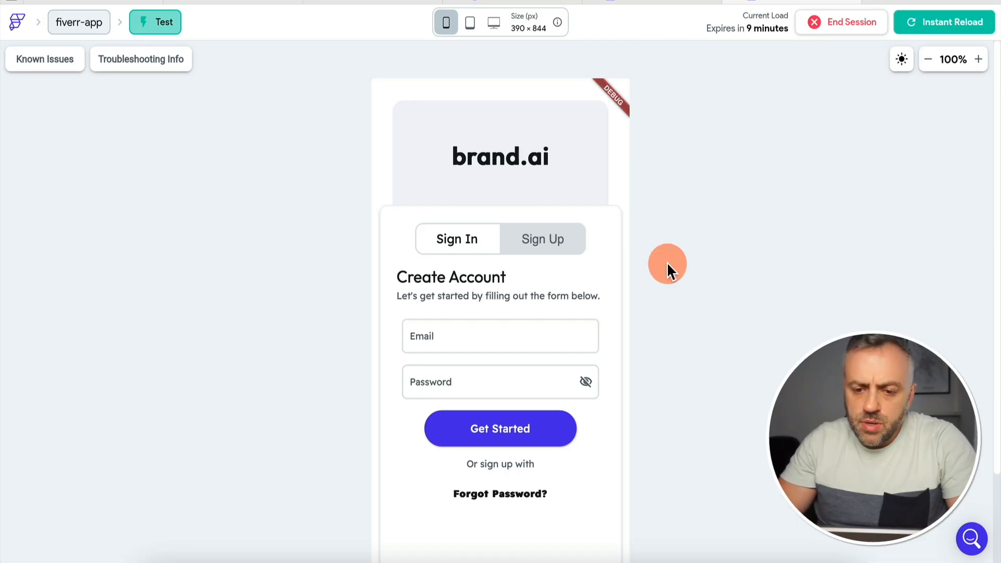
scroll(667, 262, down, 2)
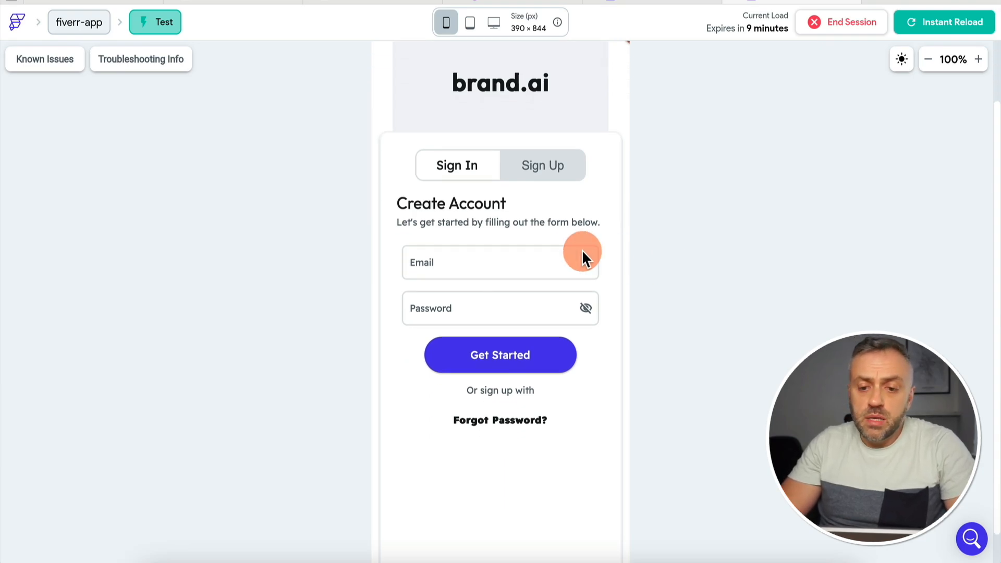
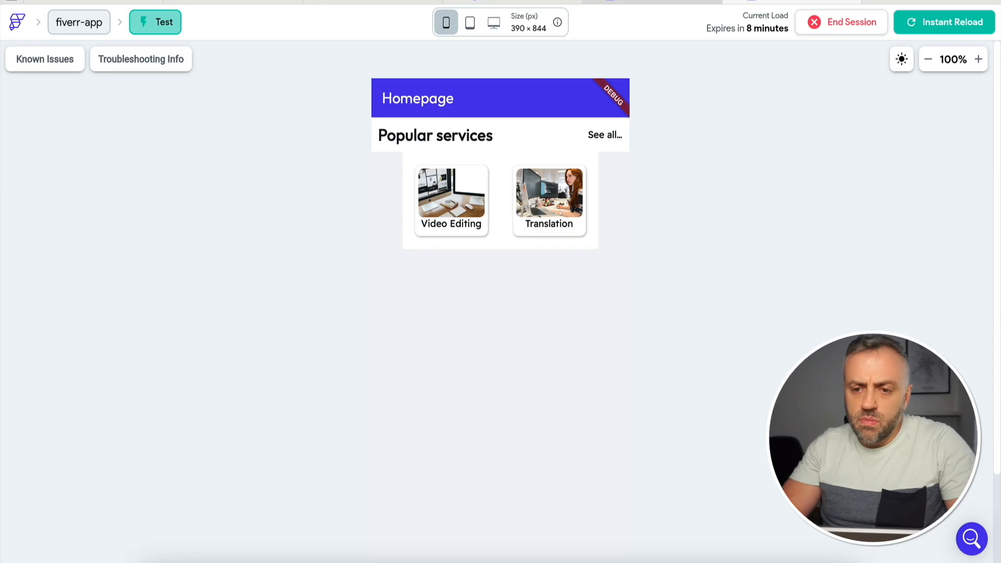
Leave the Test mode tab and return to the FlutterFlow editor showing the Homepage.
click(672, 2)
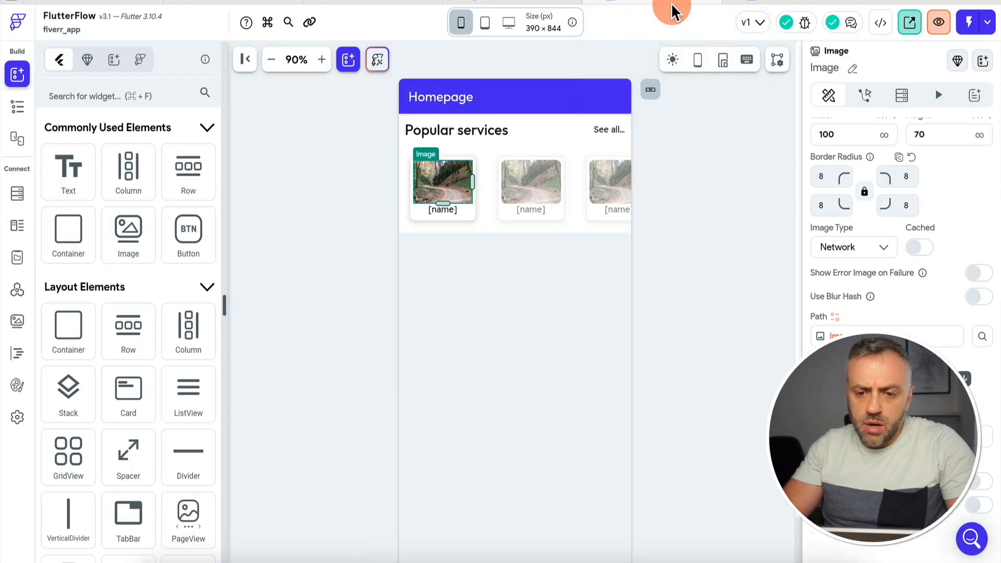
Add a Container to the page's Column in the Widget Tree and name it MainCard.
click(17, 107)
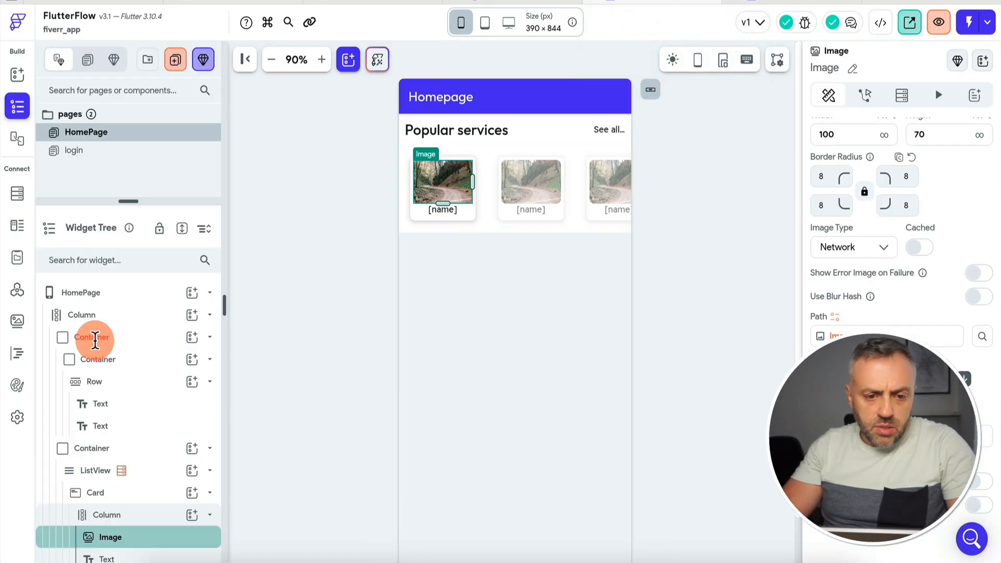
click(191, 315)
click(259, 405)
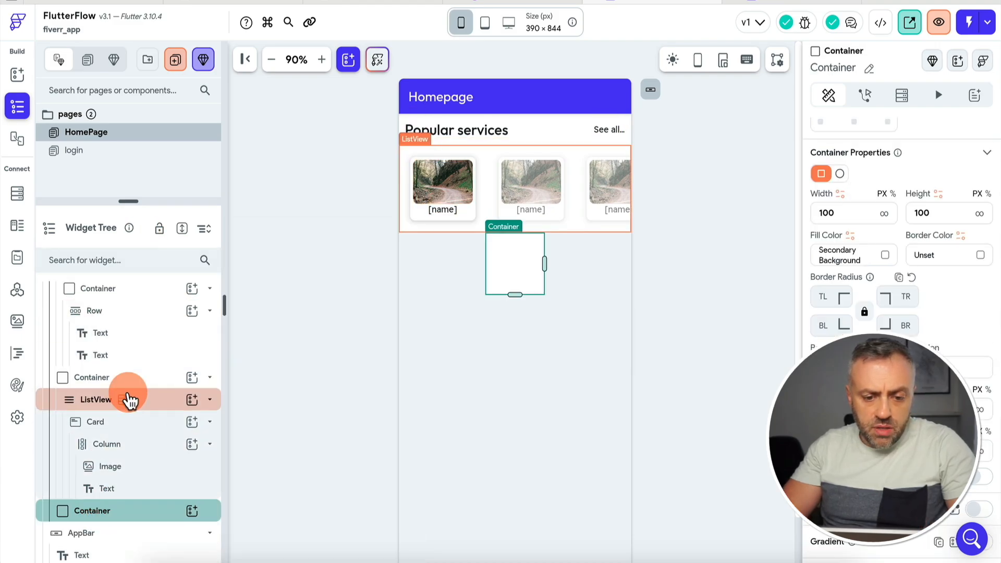
double_click(97, 512)
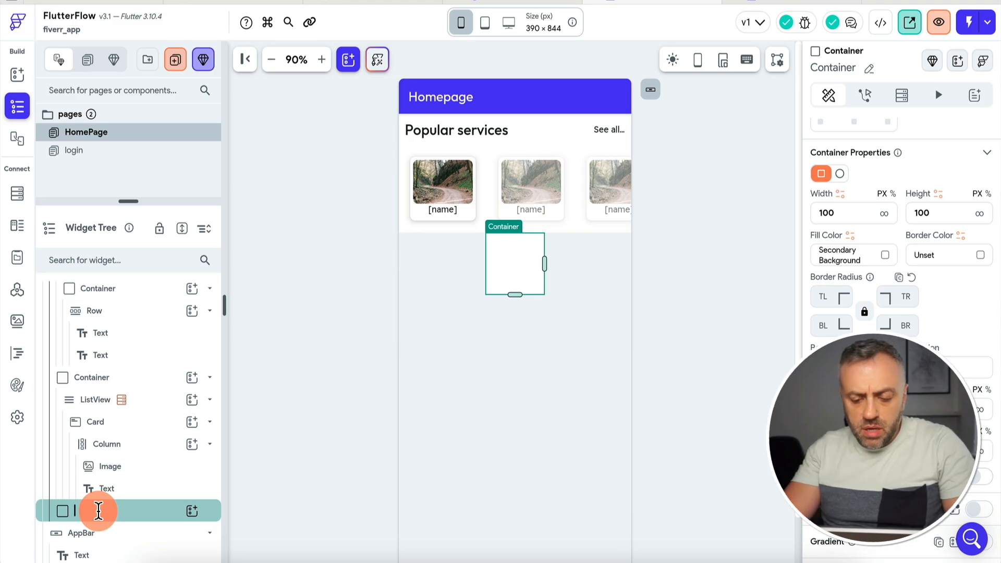
text(MainCard)
key(Return)
Rename the Popular services list container to ListView, then view the Fiverr mockup board.
scroll(123, 384, up, 2)
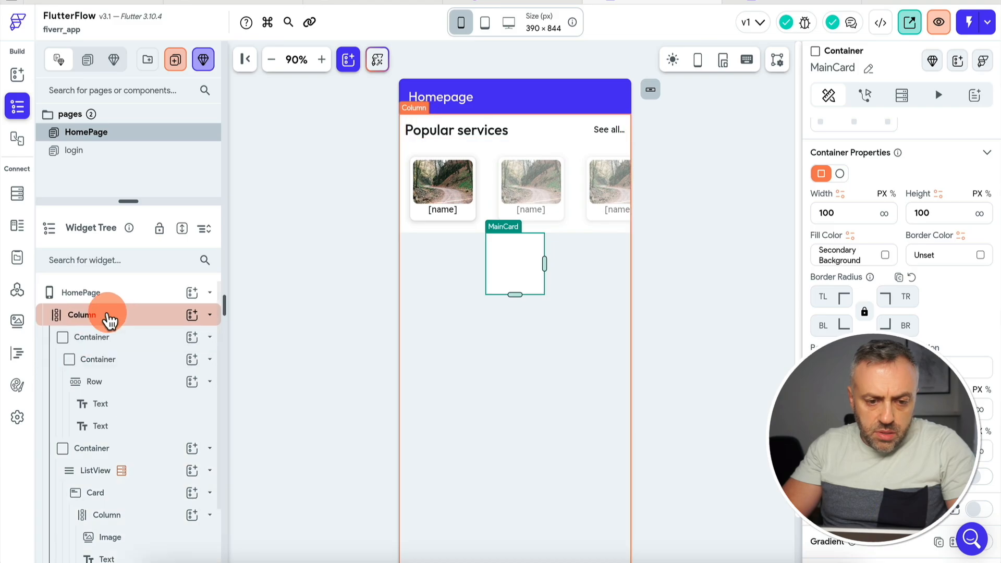
double_click(107, 446)
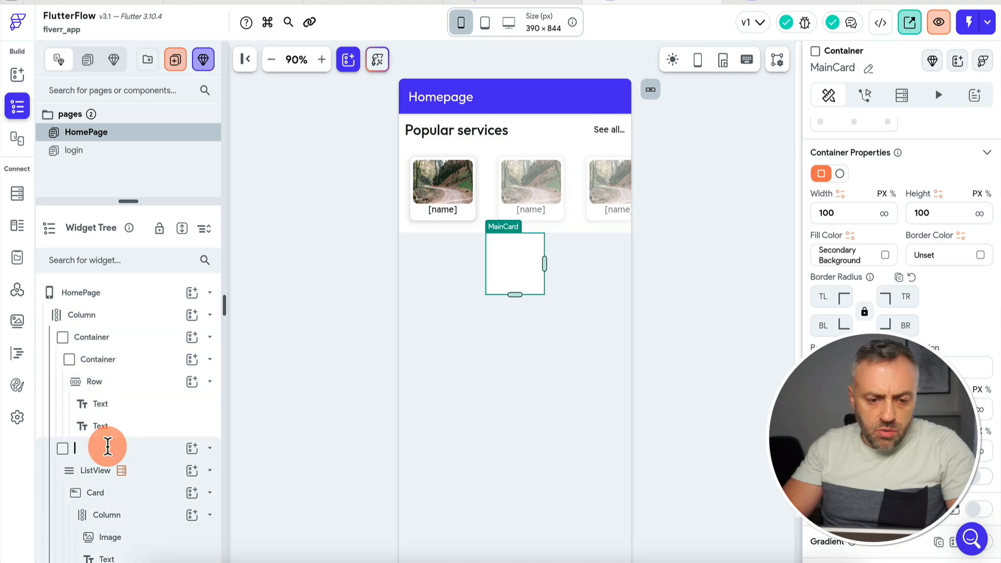
text(Li)
scroll(107, 447, down, 1)
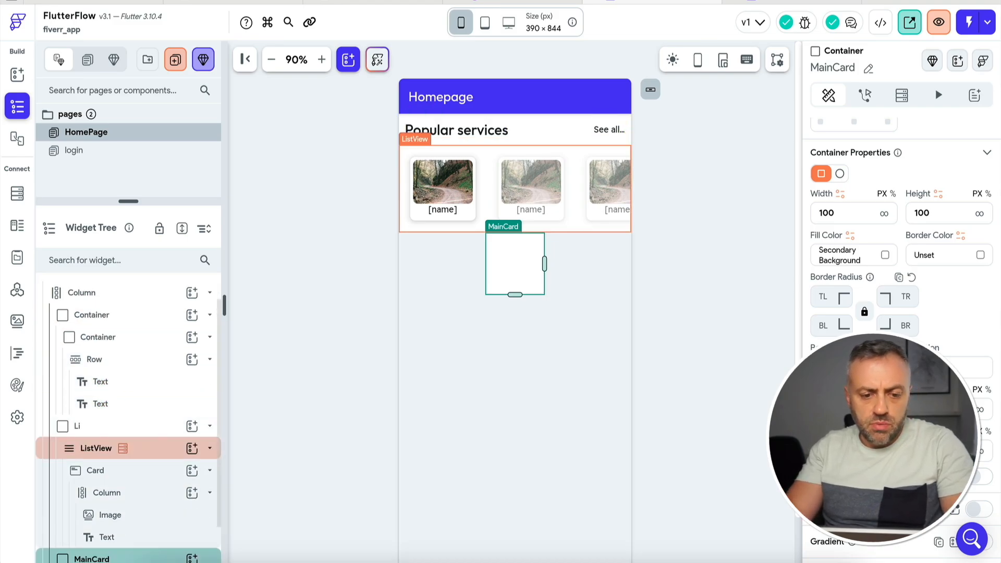
text(stView)
key(Return)
scroll(123, 401, down, 2)
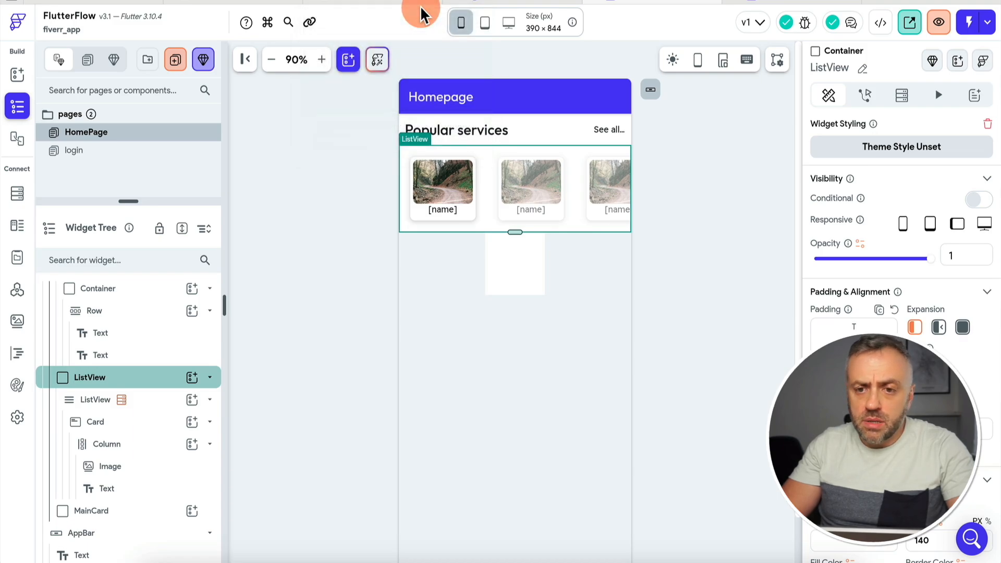
click(513, 2)
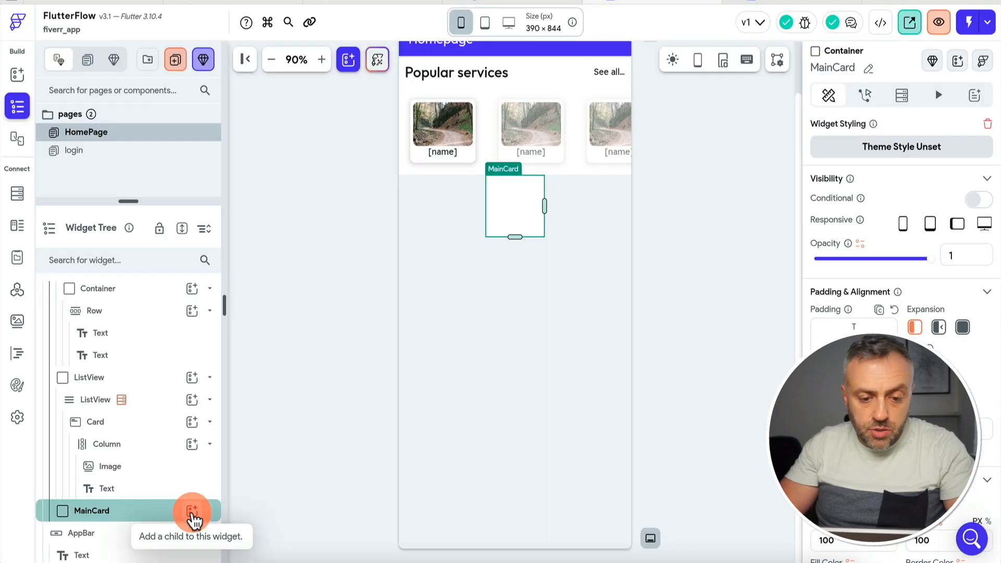
Put a Stack inside MainCard containing an Image and a Text widget.
click(190, 510)
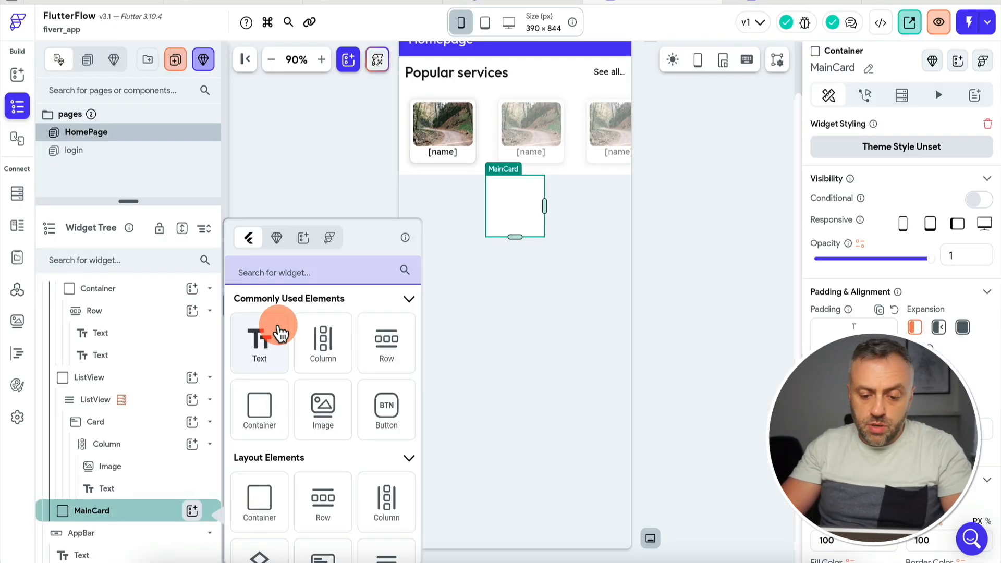
text(sta)
click(268, 346)
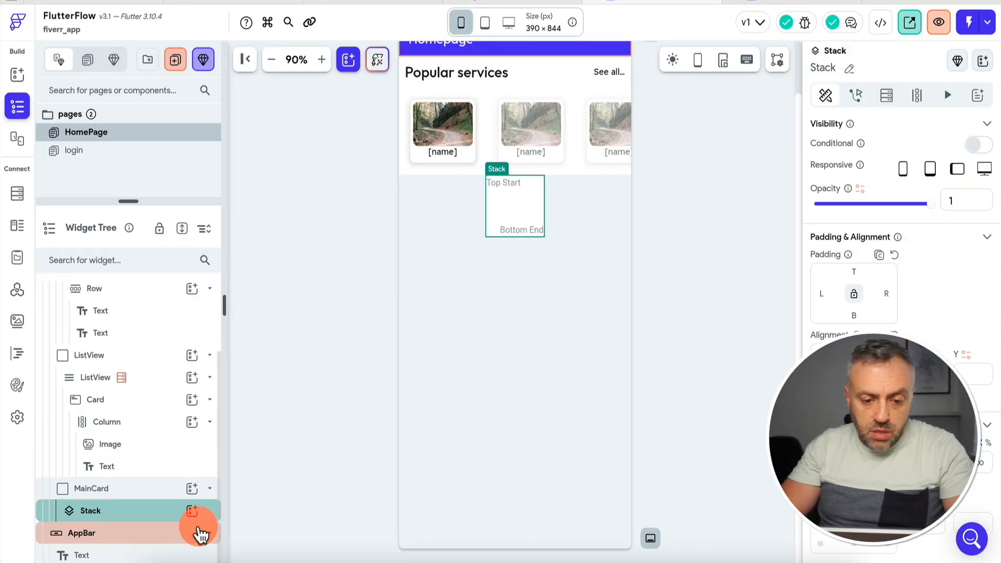
click(192, 512)
text(ima)
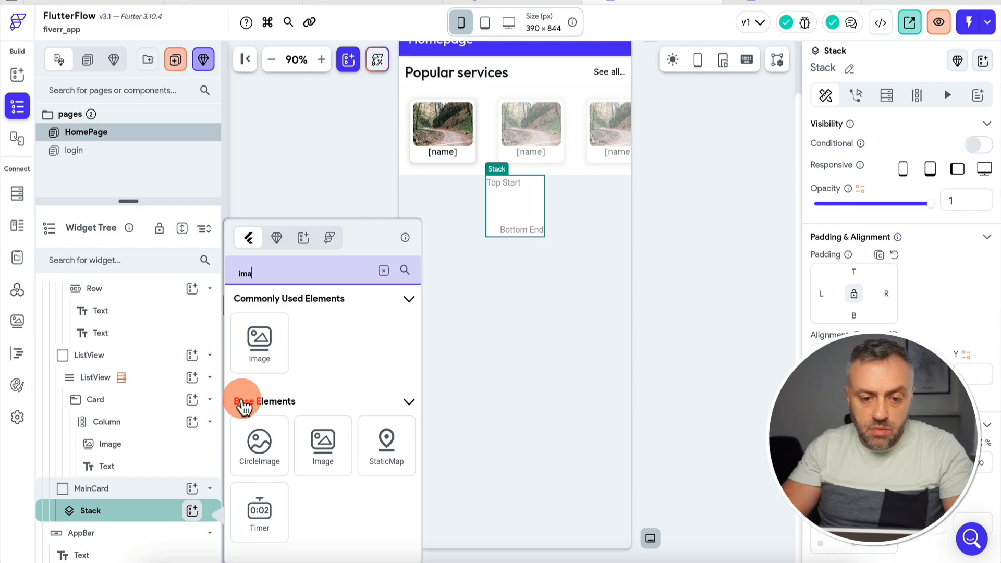
drag(243, 406, 161, 487)
click(192, 488)
text(t)
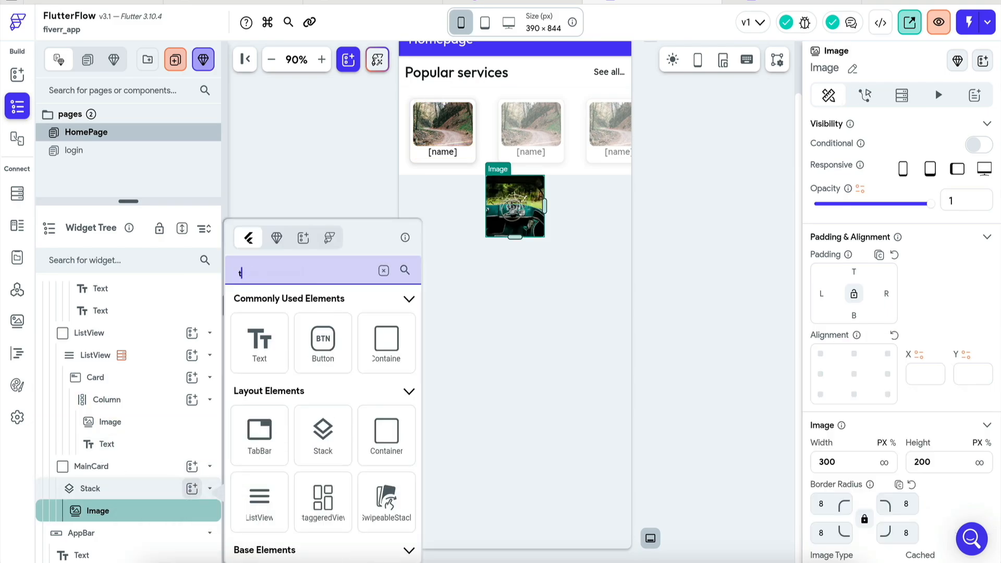
text(ex)
click(264, 350)
Align the Text to the image's bottom-left and give it the Title Medium style.
click(538, 186)
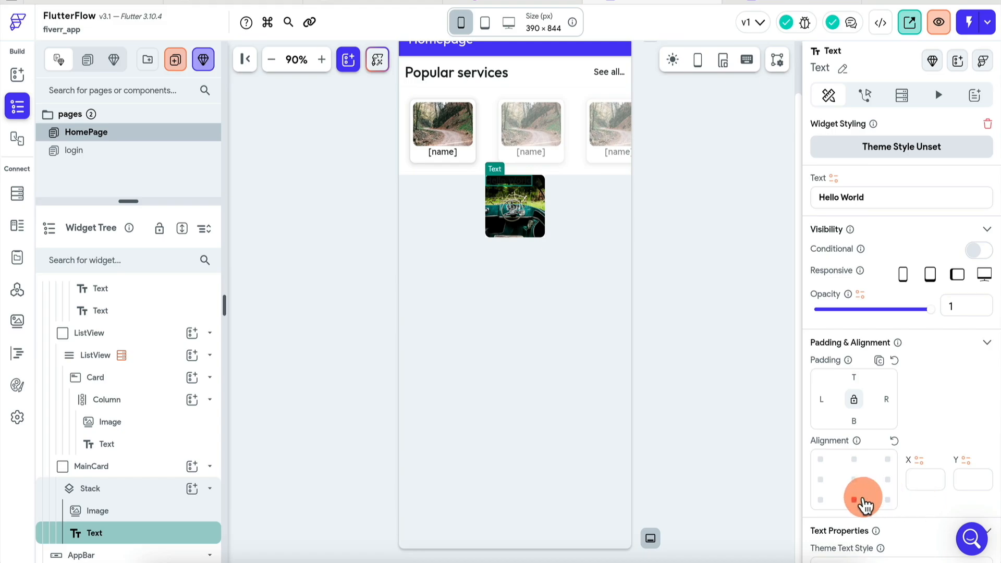
click(821, 500)
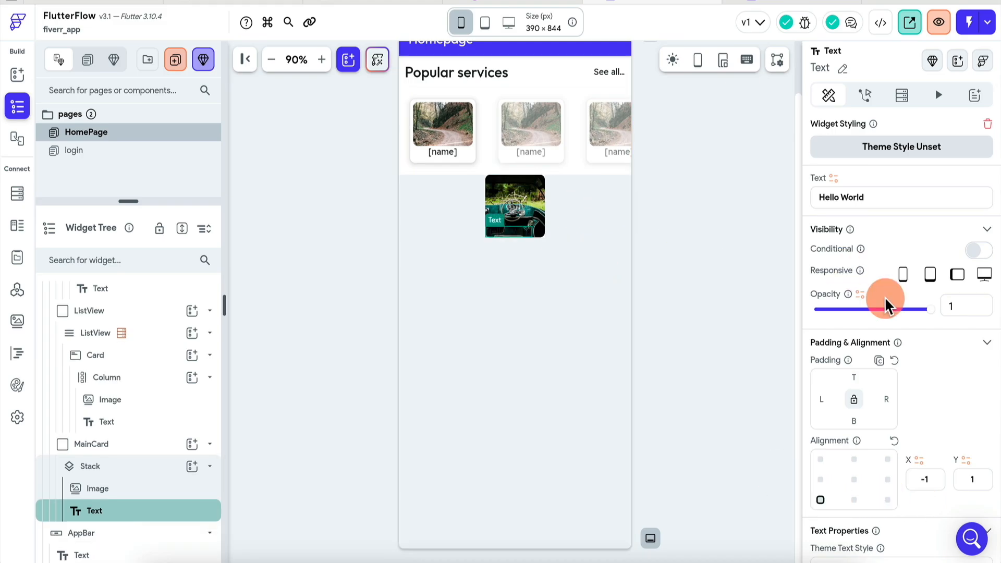
scroll(884, 306, down, 4)
click(940, 384)
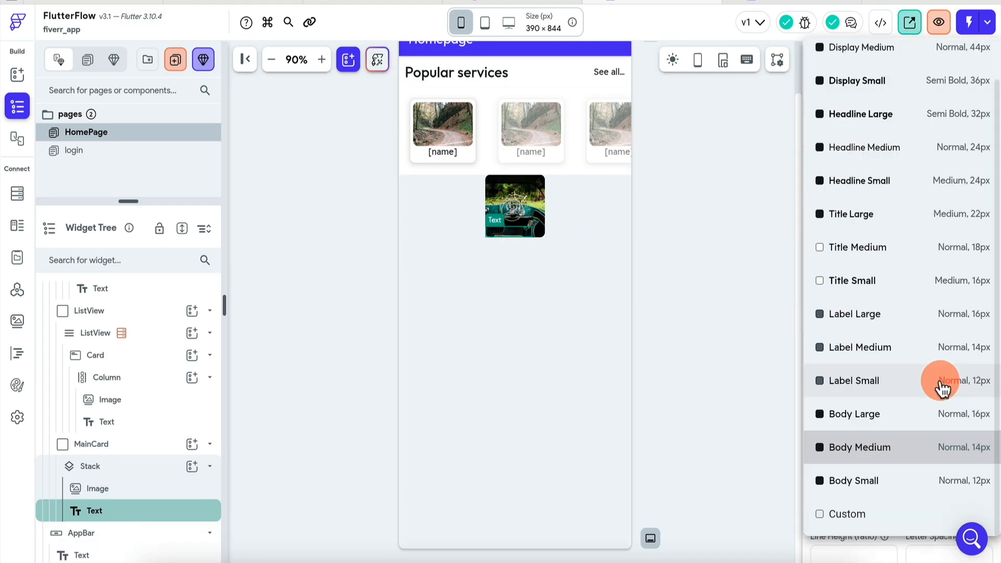
click(900, 248)
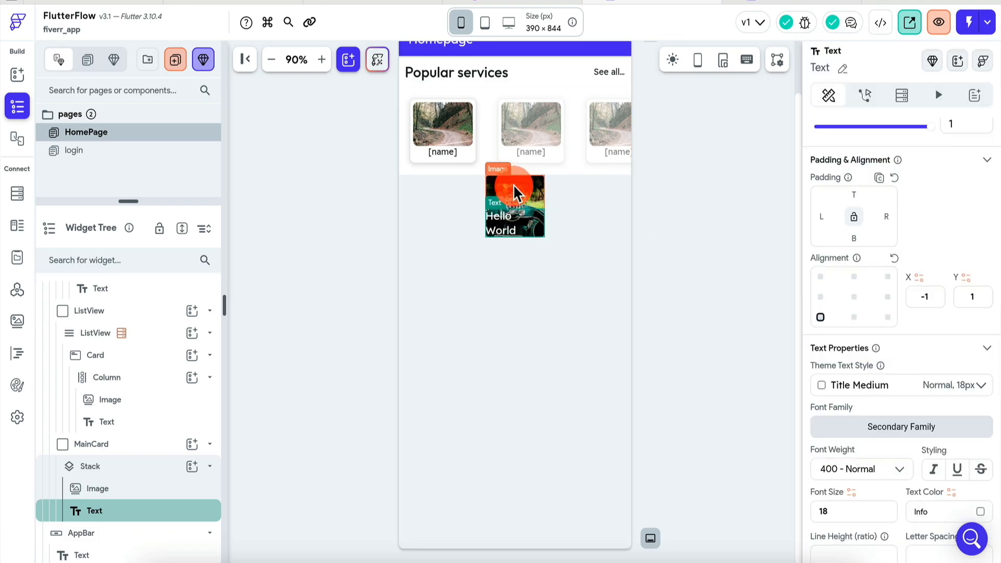
Clear MainCard's fixed height, make it full width, and remove the image's fixed width and height.
click(133, 447)
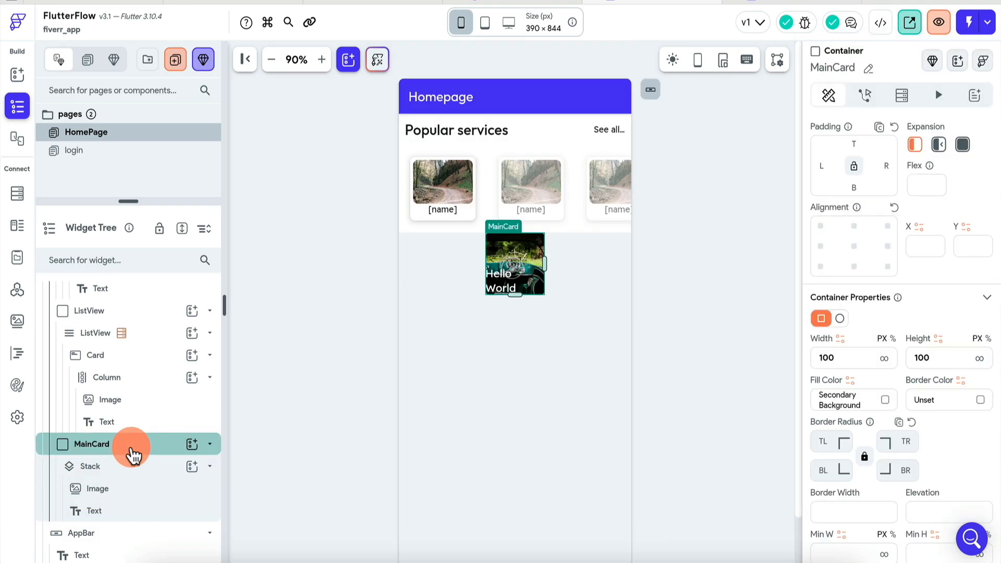
double_click(950, 361)
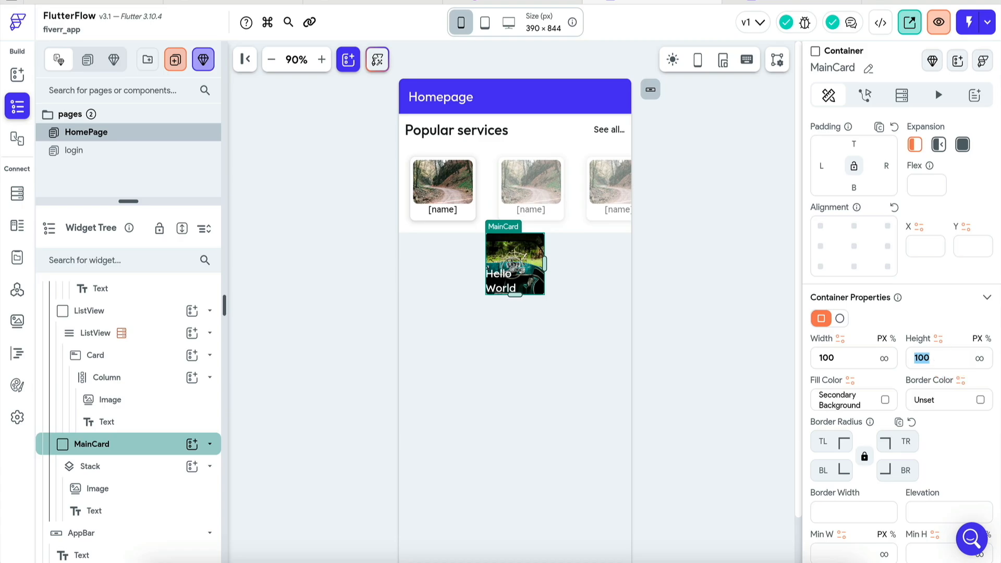
key(BackSpace)
click(884, 358)
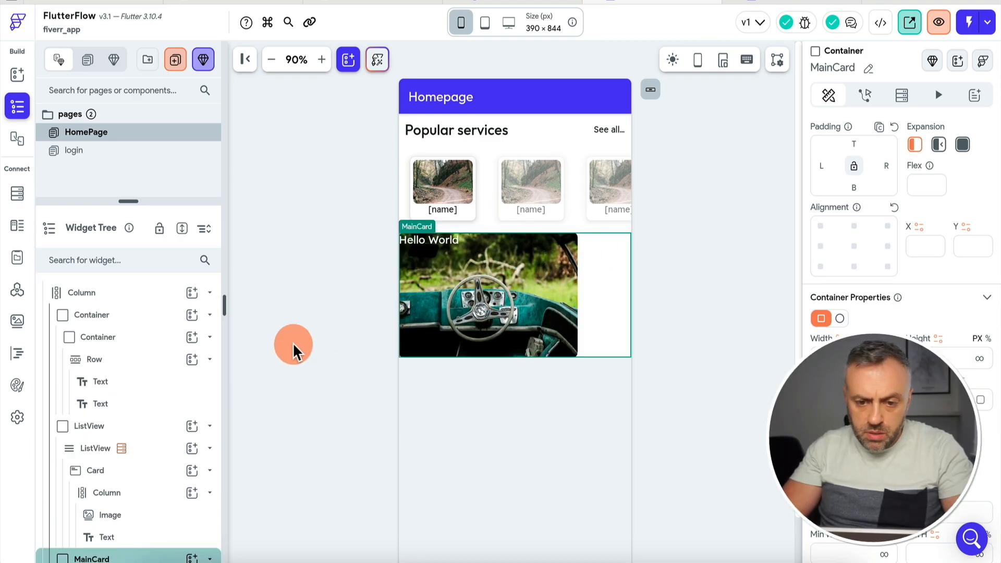
scroll(293, 342, down, 2)
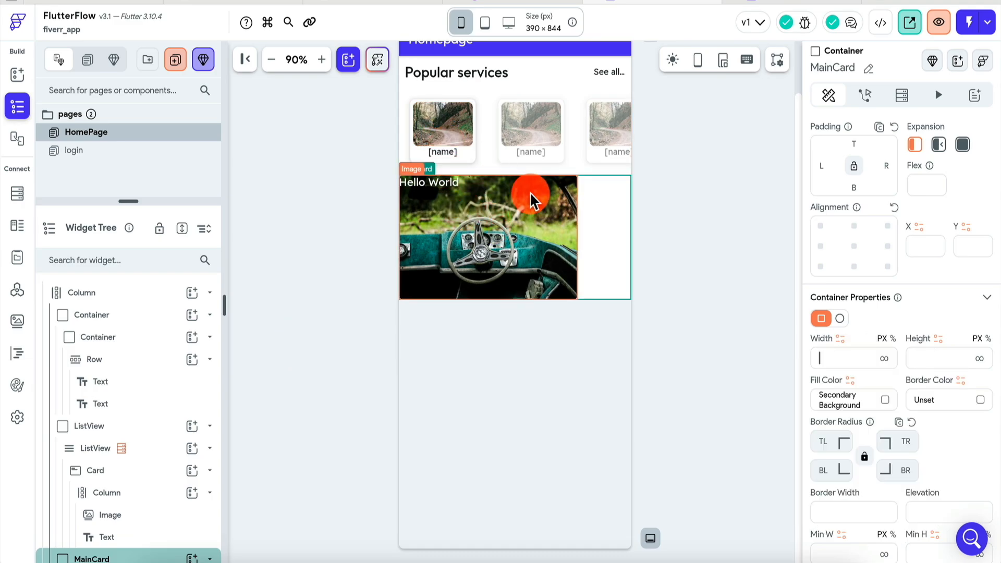
click(542, 196)
double_click(946, 278)
key(BackSpace)
click(875, 281)
key(BackSpace)
key(BackSpace)
key(BackSpace)
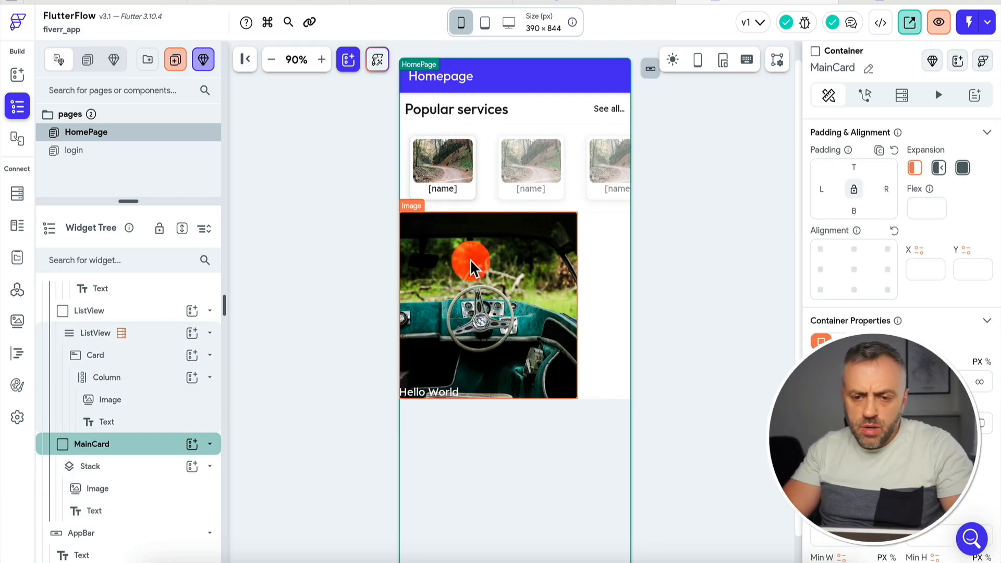
click(354, 401)
Wrap MainCard in a Row and center it horizontally.
click(131, 454)
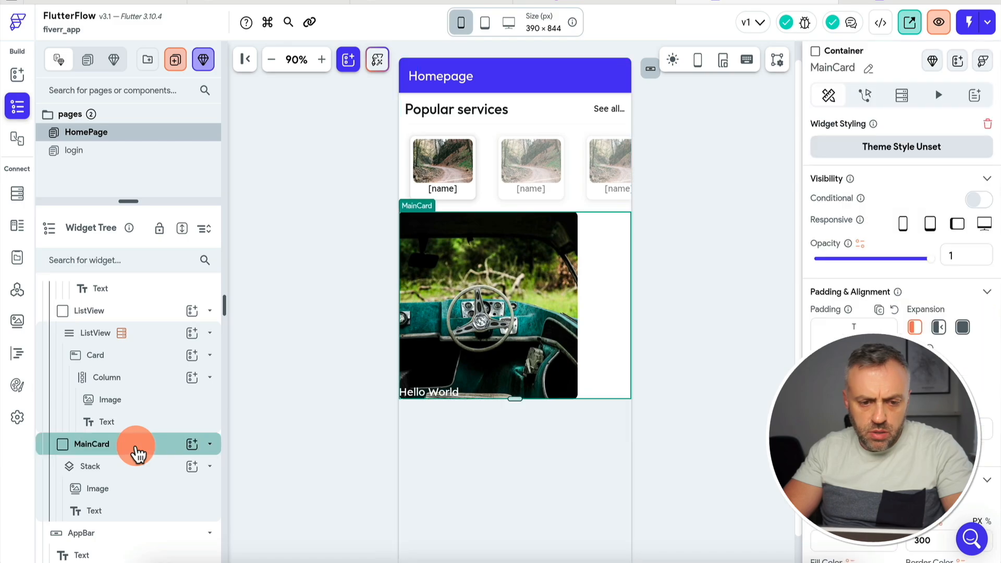
right_click(132, 454)
click(199, 297)
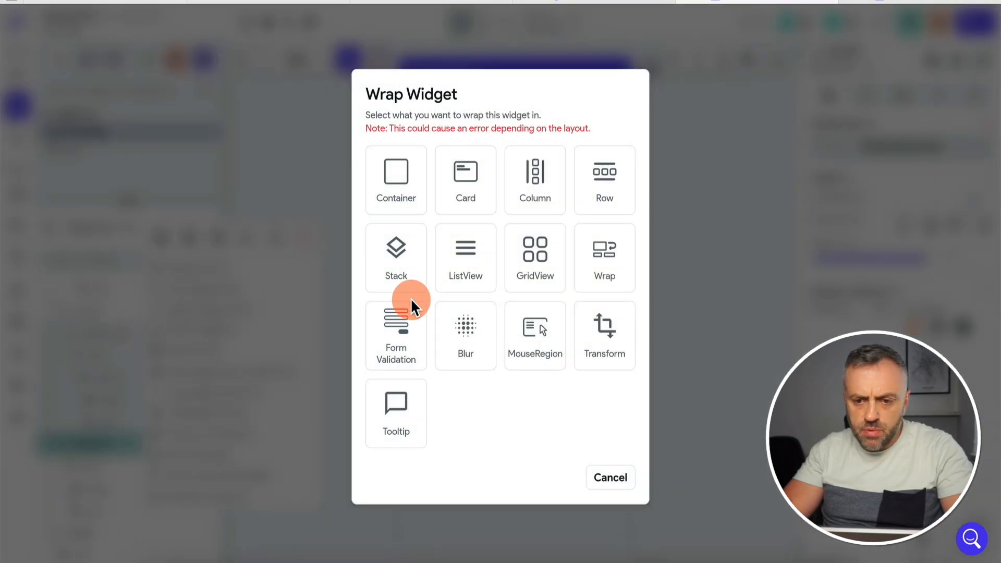
click(609, 189)
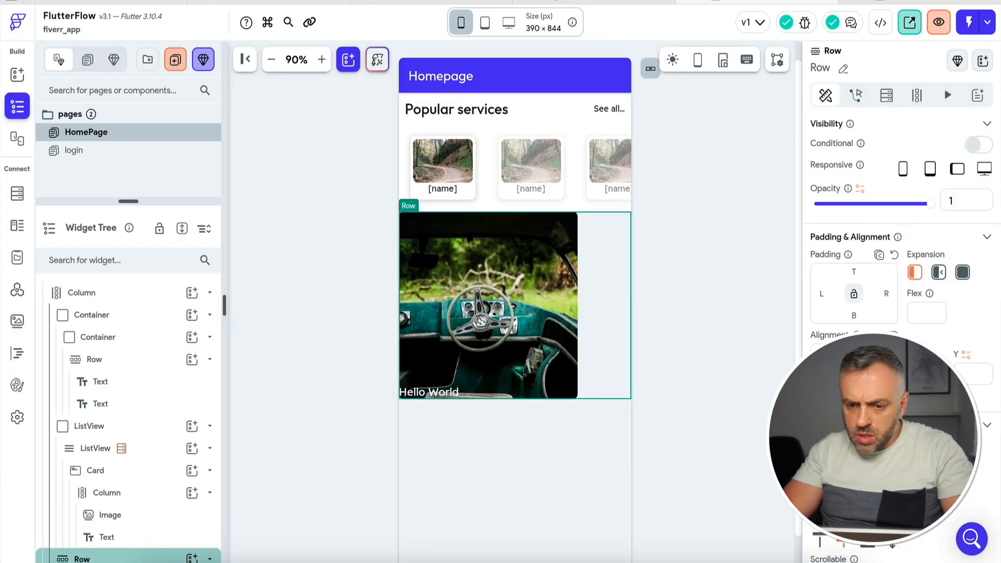
click(843, 495)
scroll(293, 297, down, 2)
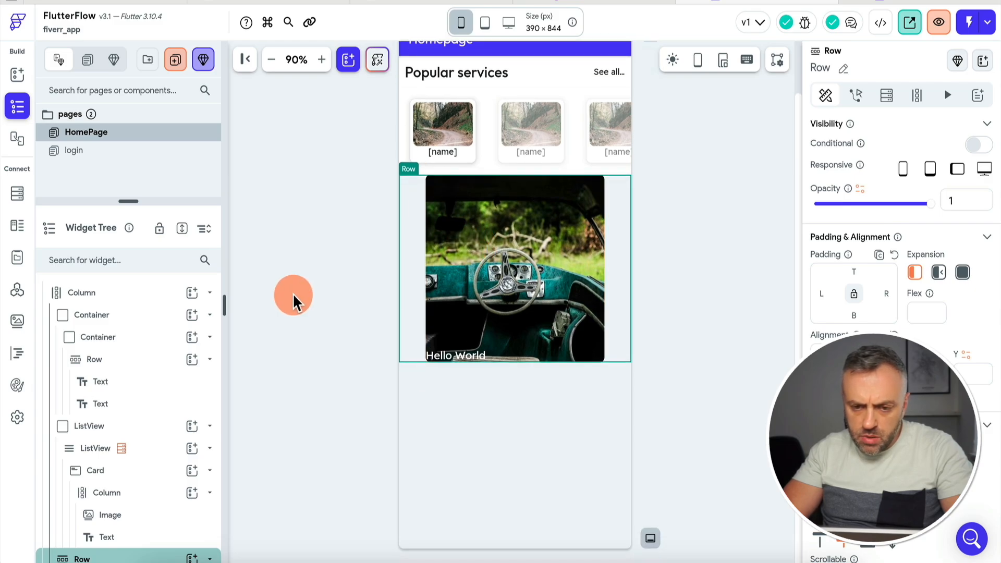
Give the Hello World text 20 left and 20 bottom padding, comparing against the Fiverr mockup.
click(451, 359)
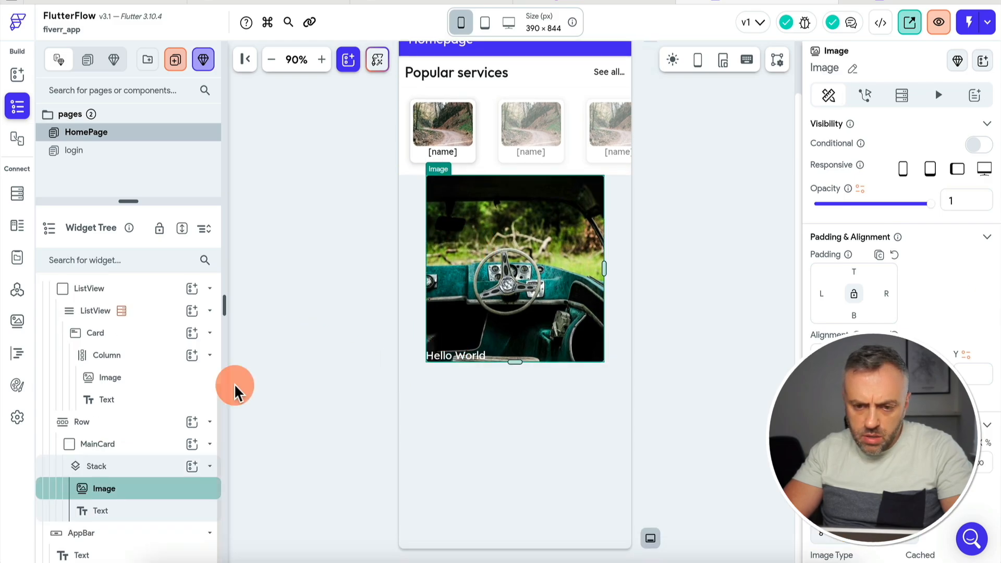
click(139, 509)
click(821, 281)
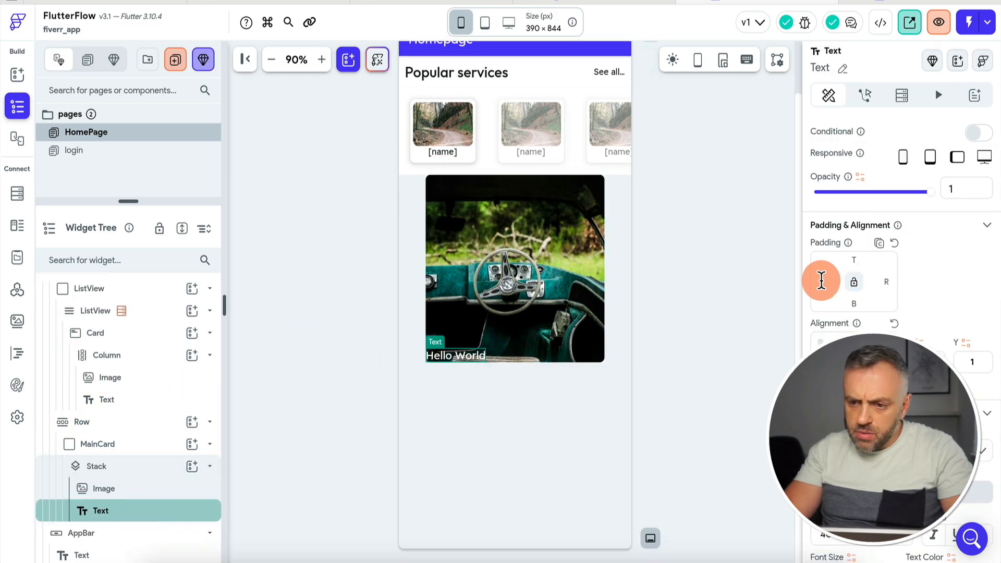
text(20)
click(856, 303)
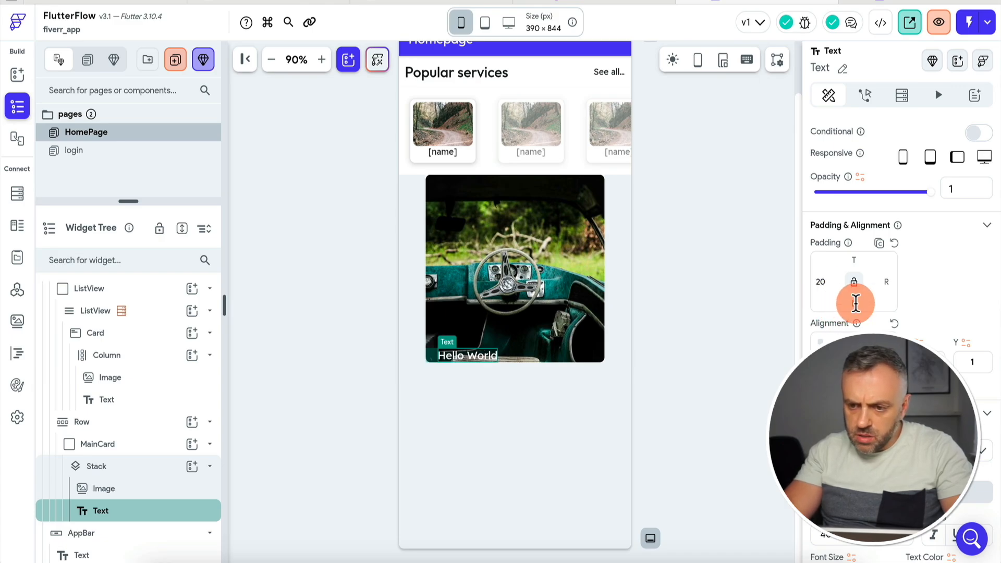
text(20)
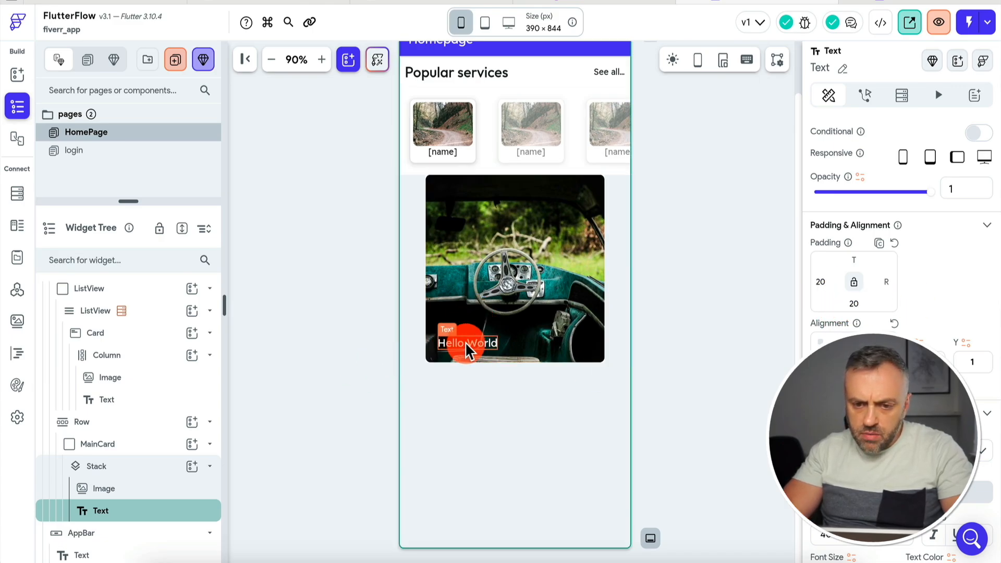
click(552, 1)
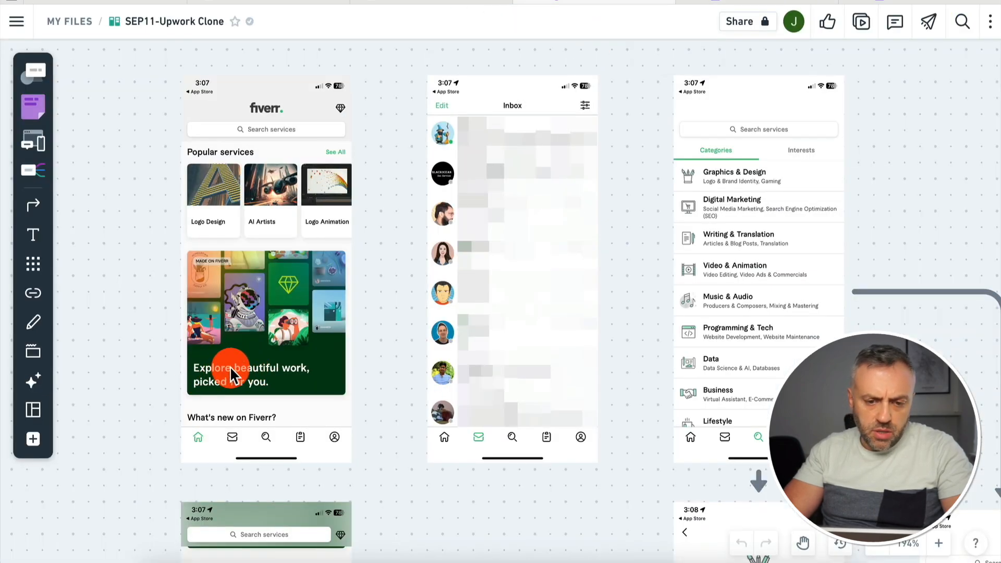
click(701, 2)
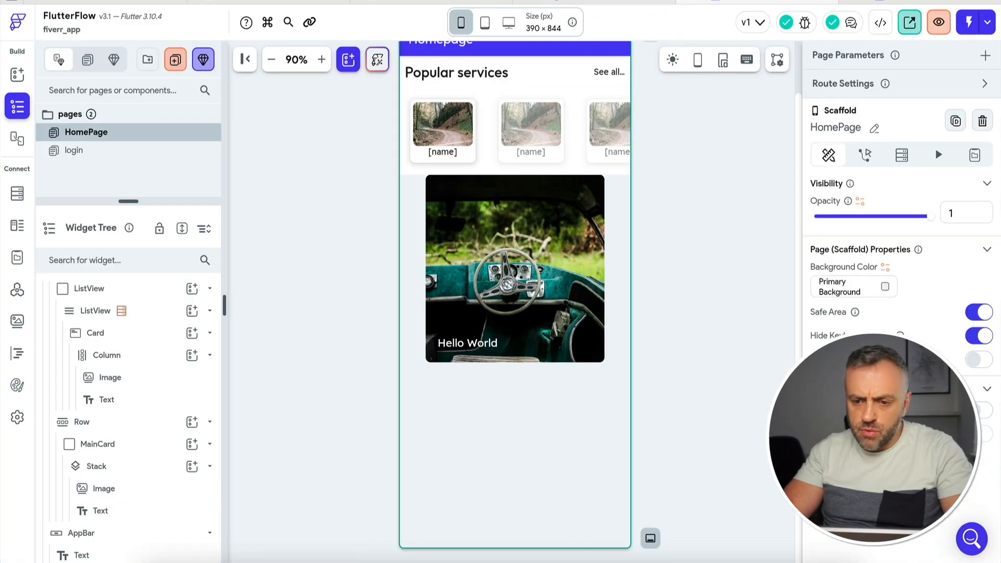
Change the caption to 'Explore beautiful work, picked for you'.
click(478, 343)
click(882, 195)
key(ctrl+a)
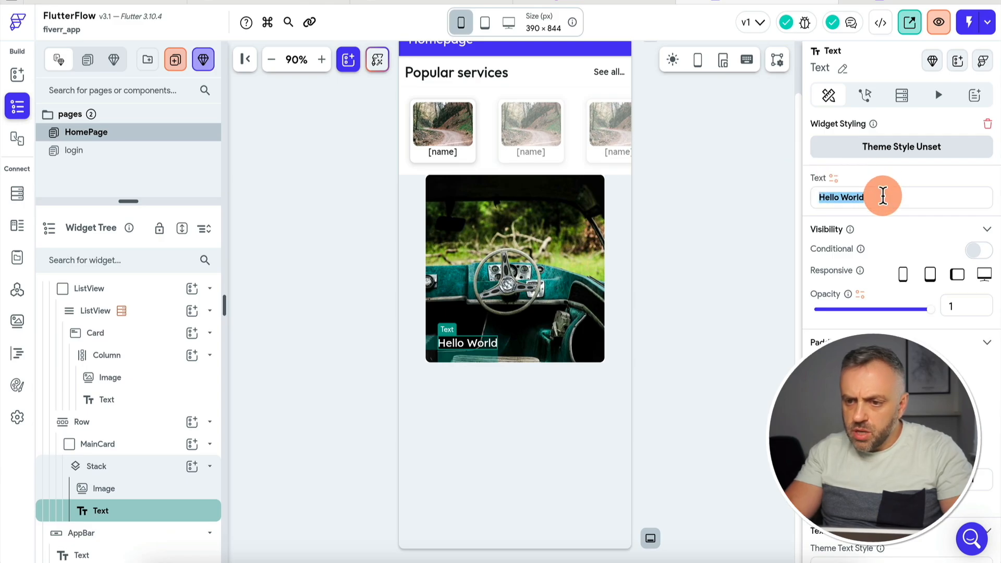
text(Explore beautiful work, picked for you)
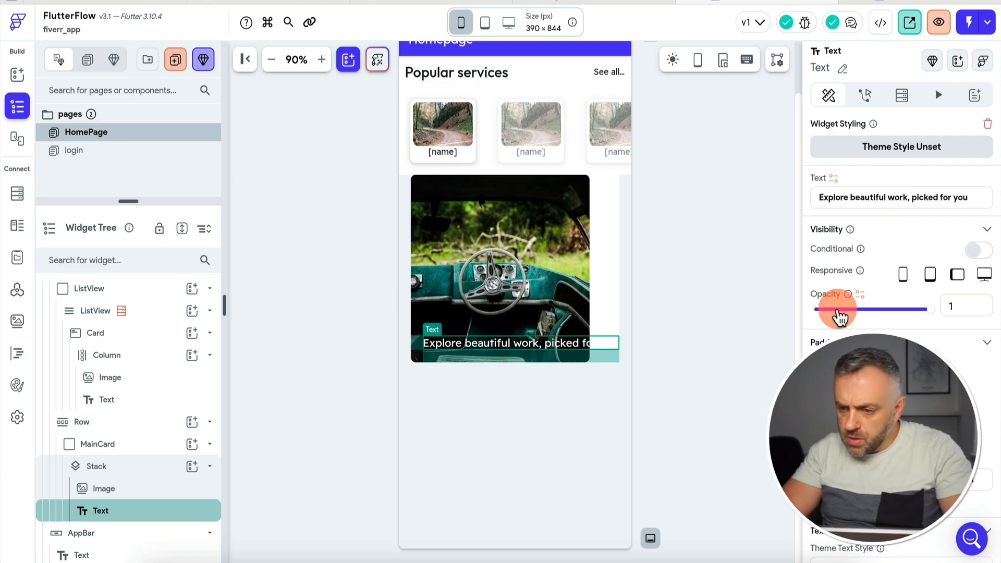
Wrap the caption in a Container with width 200.
scroll(837, 314, down, 5)
right_click(130, 512)
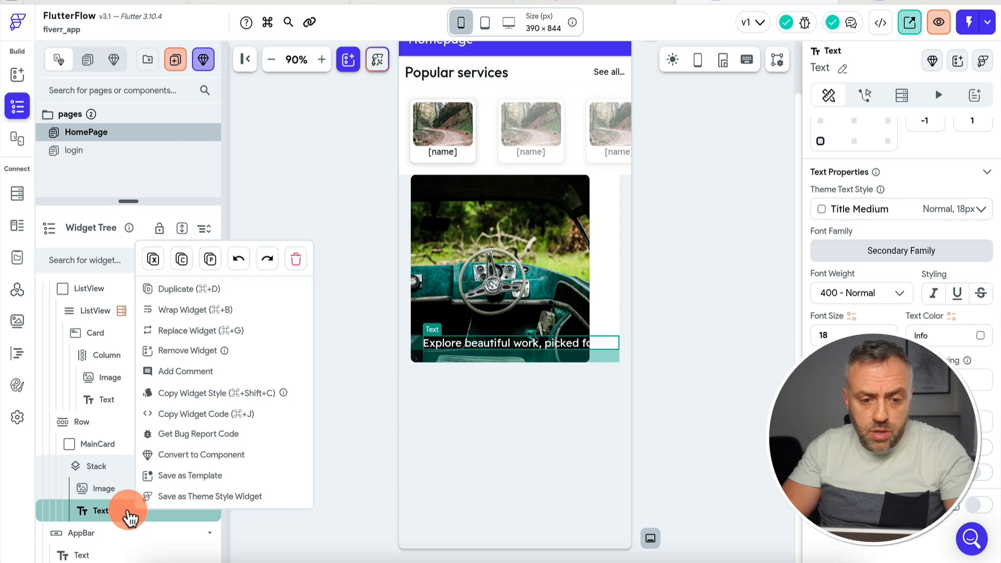
click(203, 311)
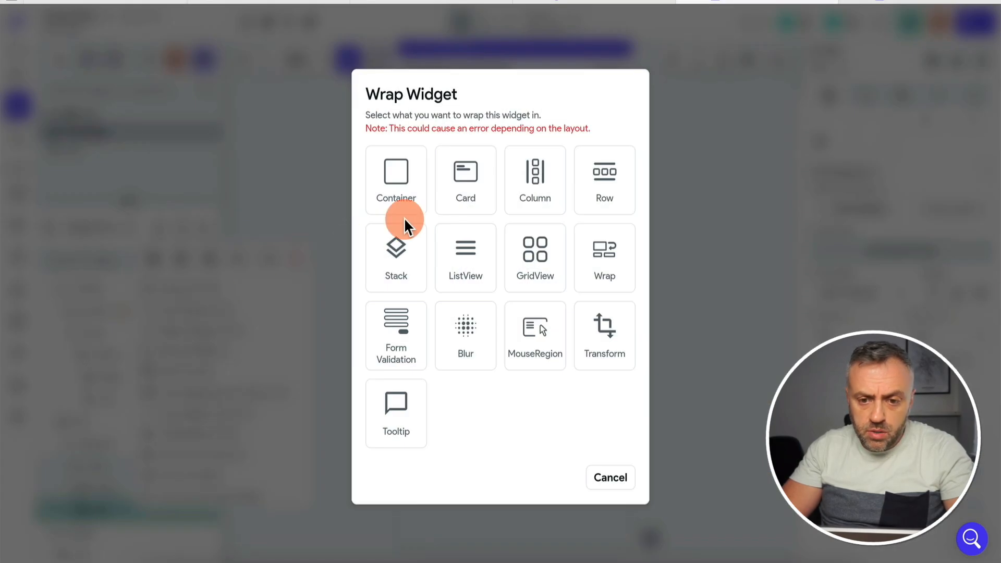
click(396, 180)
double_click(854, 393)
text(200)
scroll(902, 268, up, 3)
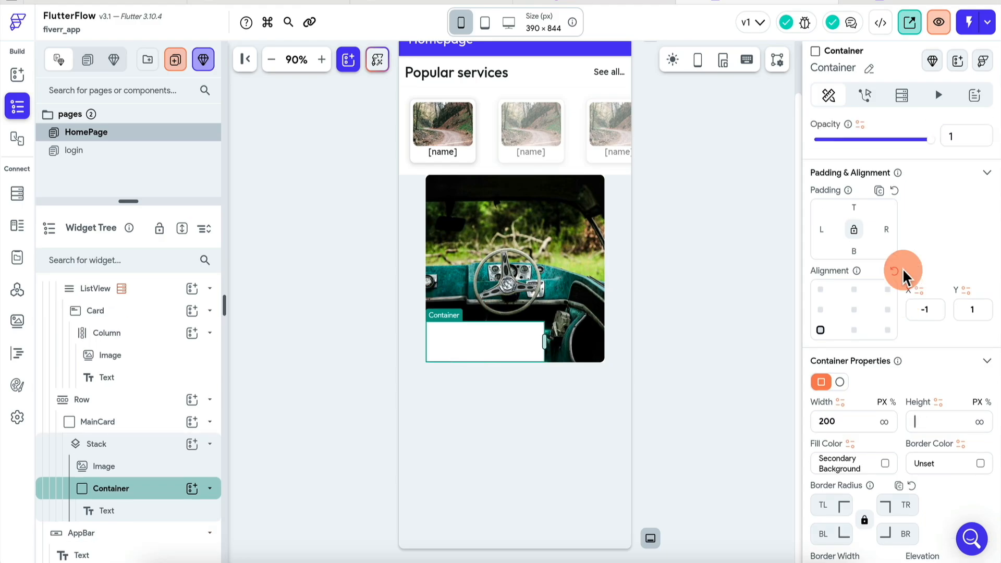
scroll(885, 191, down, 5)
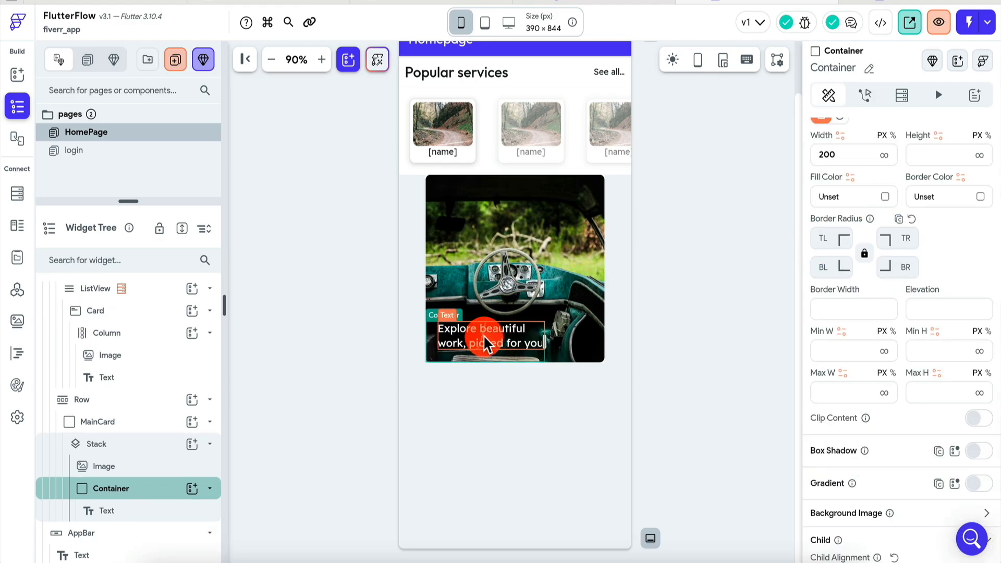
Widen the caption's container to 250 so the text wraps onto two lines.
click(473, 341)
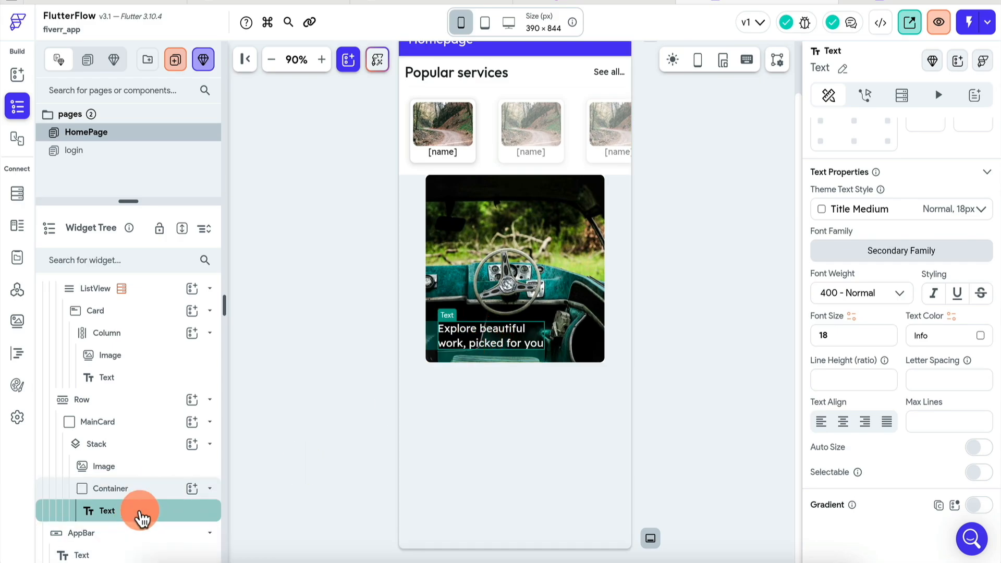
click(141, 490)
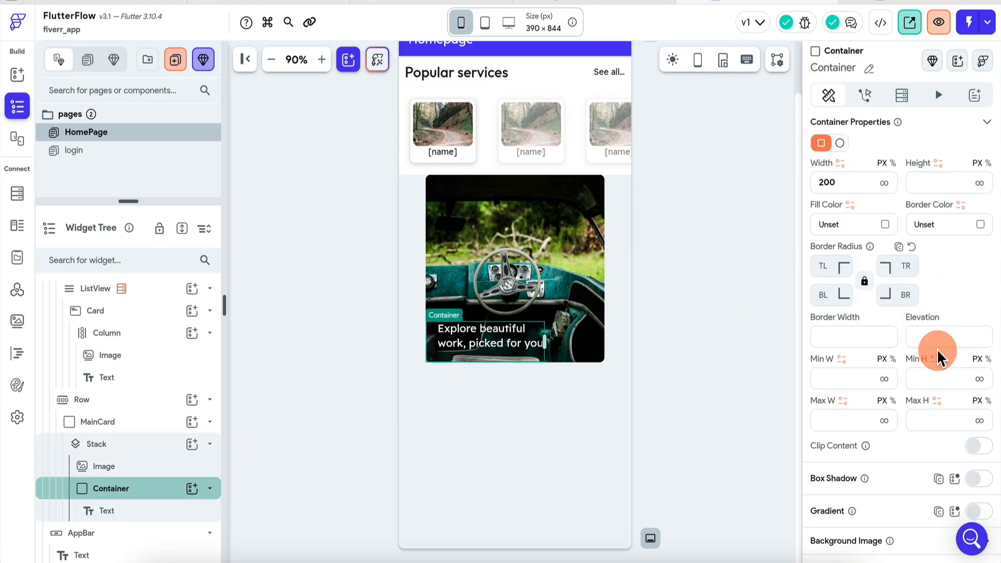
scroll(937, 350, up, 2)
double_click(827, 292)
text(250)
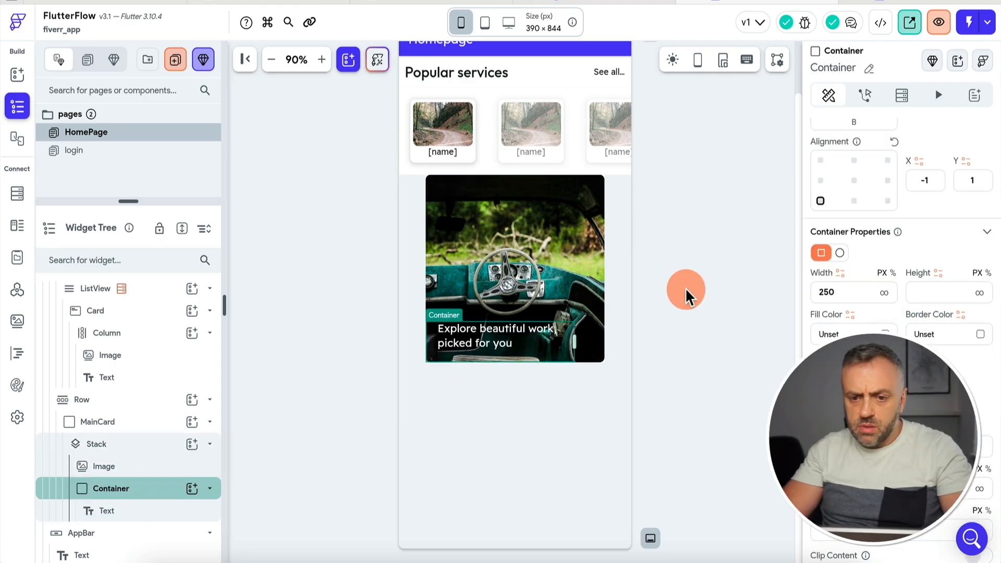
click(686, 289)
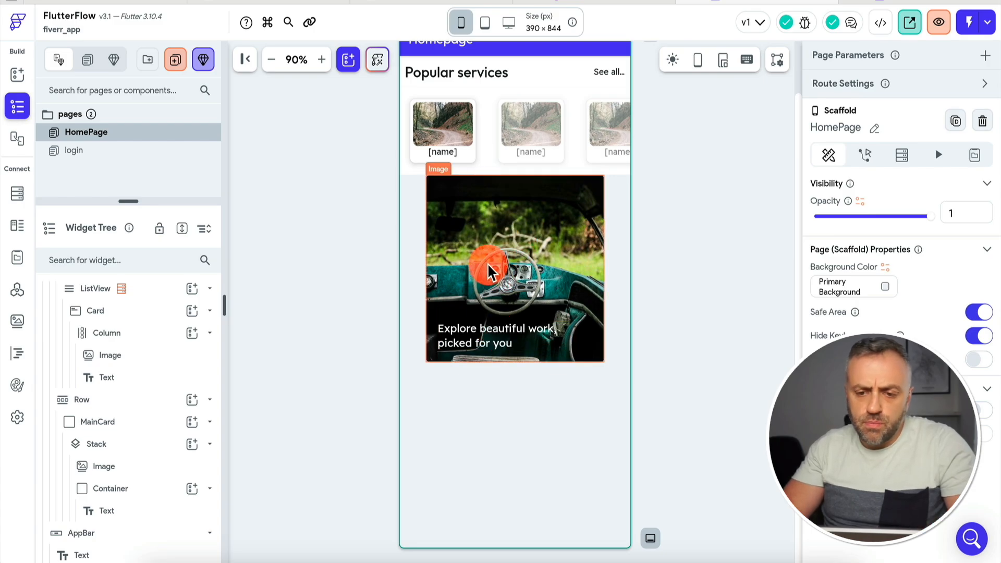
click(539, 227)
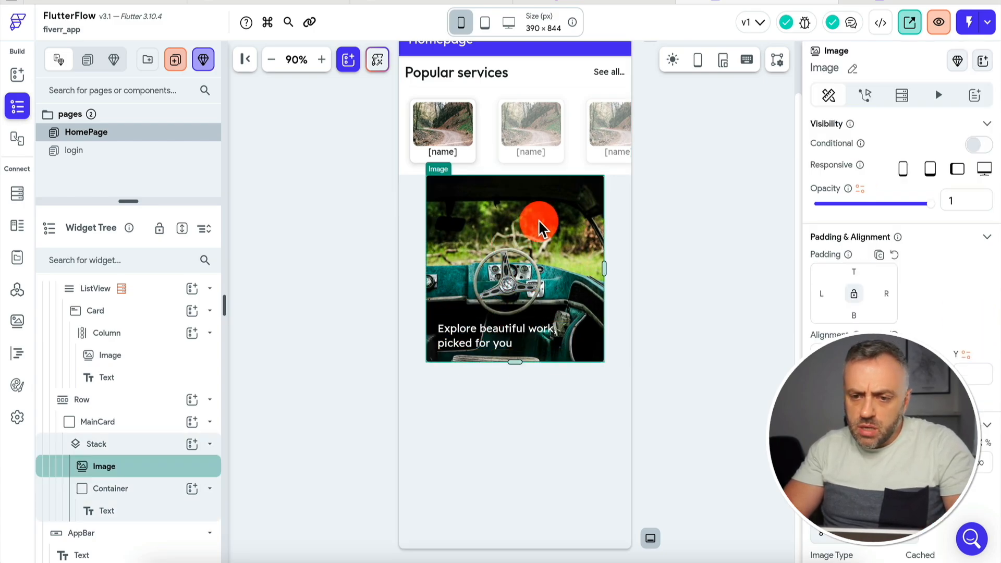
scroll(831, 276, down, 5)
scroll(832, 275, down, 2)
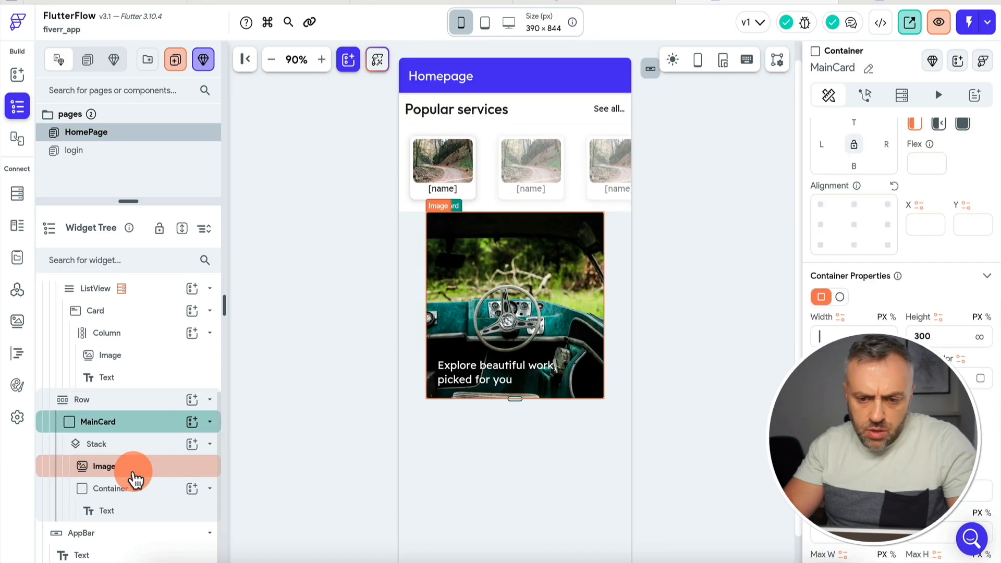
click(134, 474)
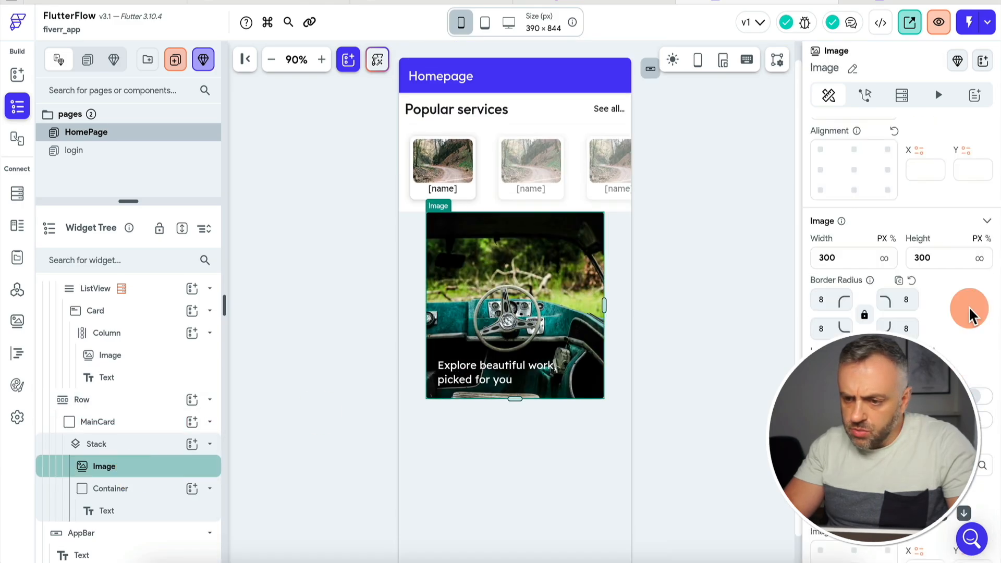
Set the banner image width to 350.
key(BackSpace)
key(BackSpace)
text(20)
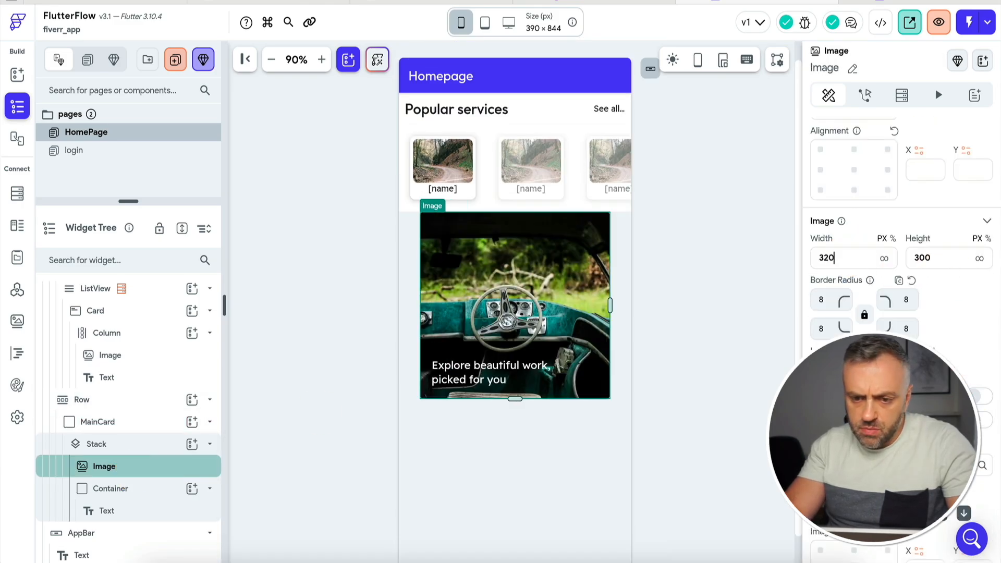
key(BackSpace)
key(BackSpace)
text(50)
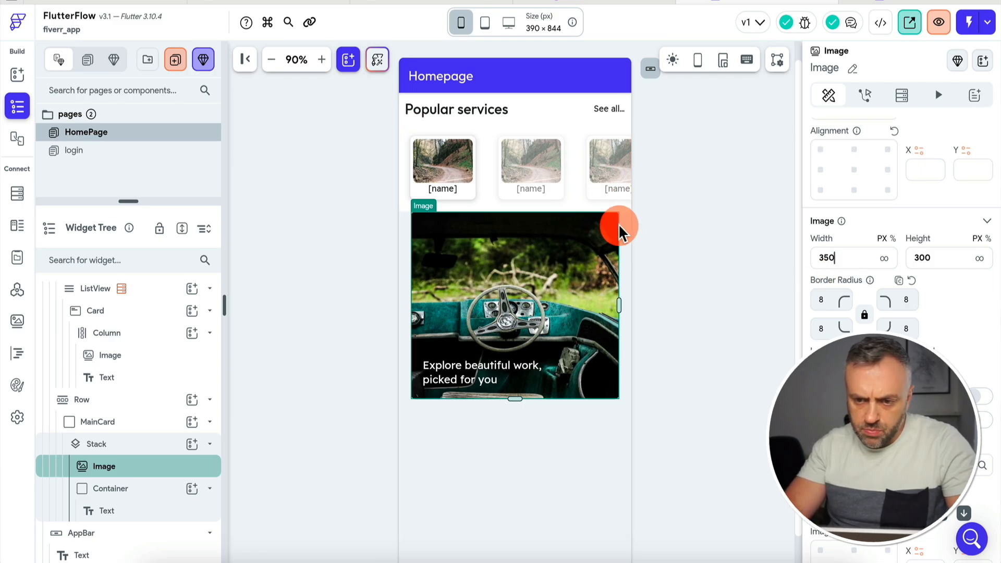
Add 15 top padding to the Row holding the banner card.
click(619, 237)
click(127, 400)
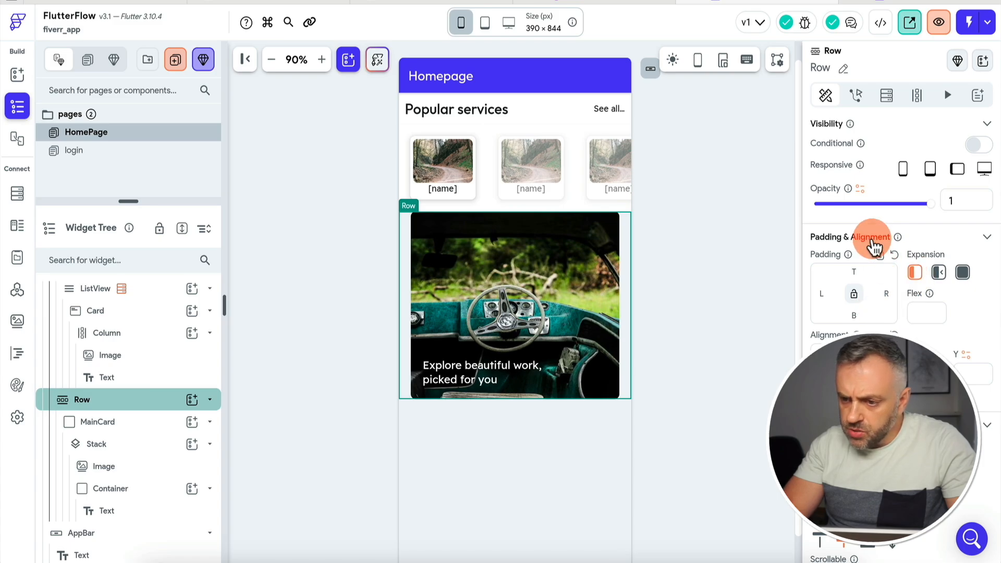
click(854, 269)
text(15)
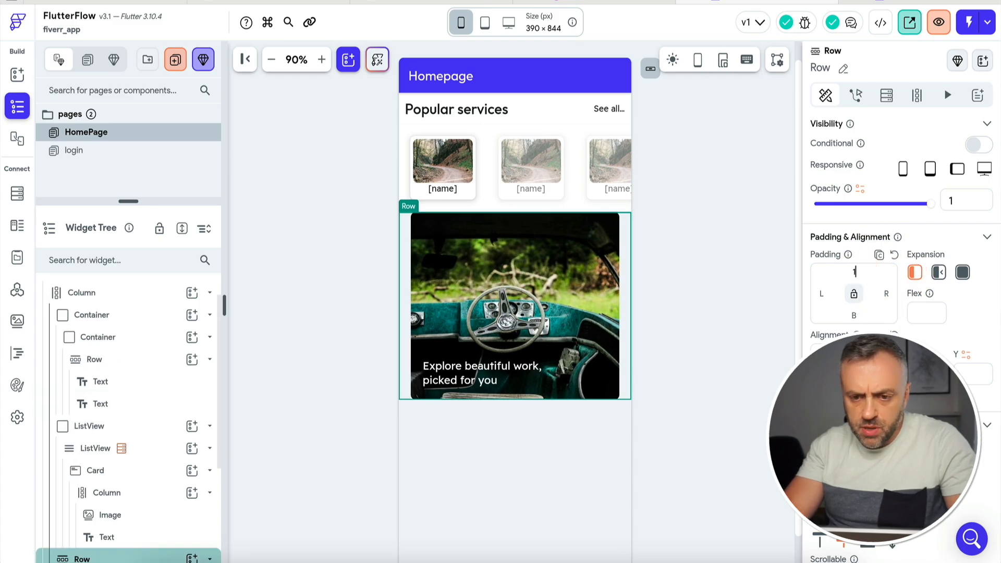
click(691, 223)
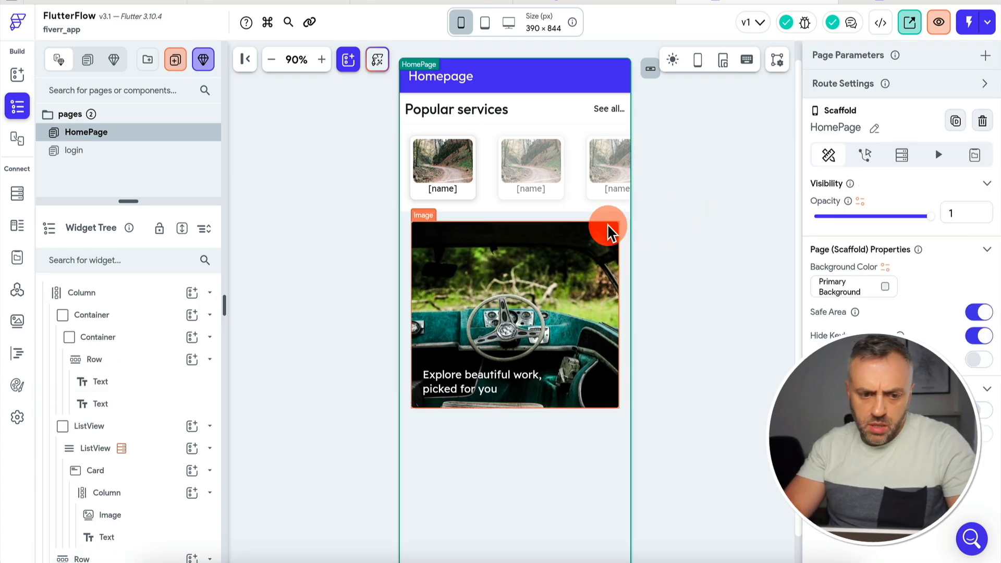
scroll(117, 354, down, 3)
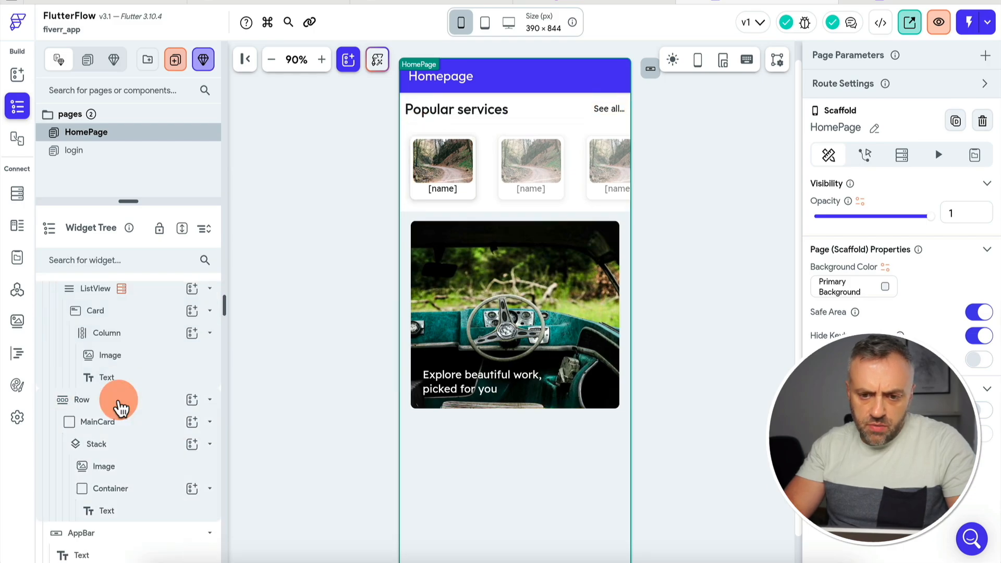
Wrap MainCard in a new Container and clear that container's width and height.
click(119, 403)
right_click(120, 405)
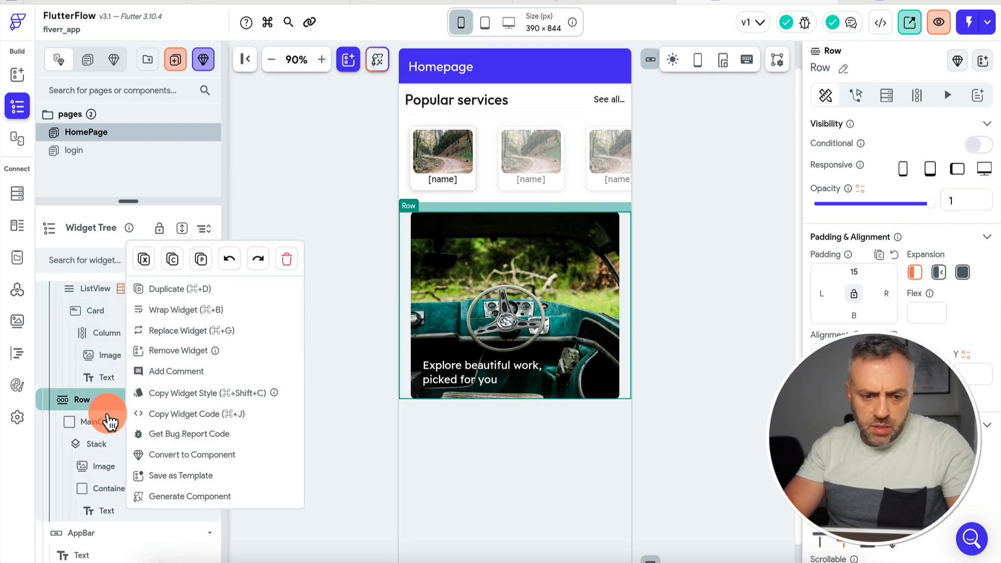
right_click(110, 421)
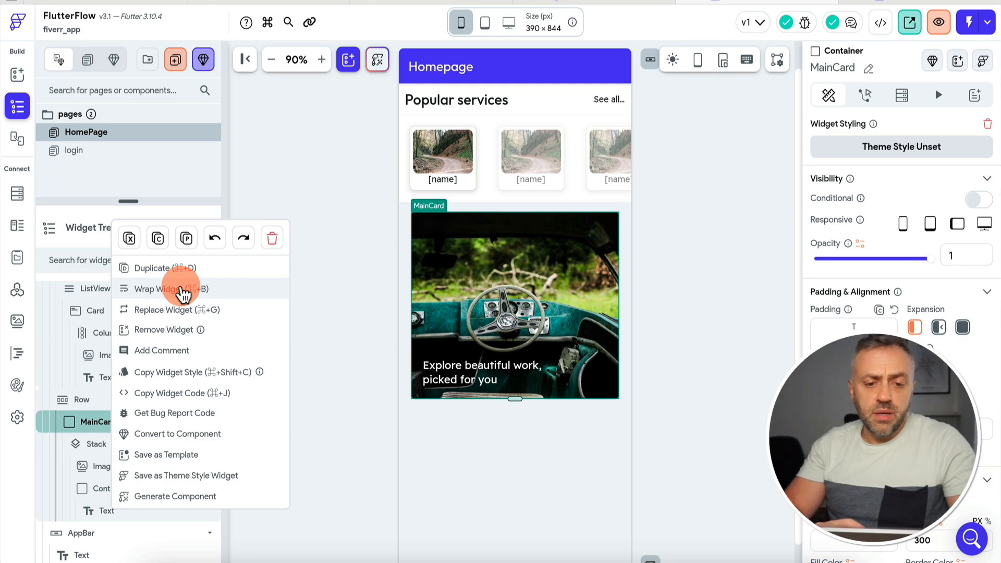
click(170, 290)
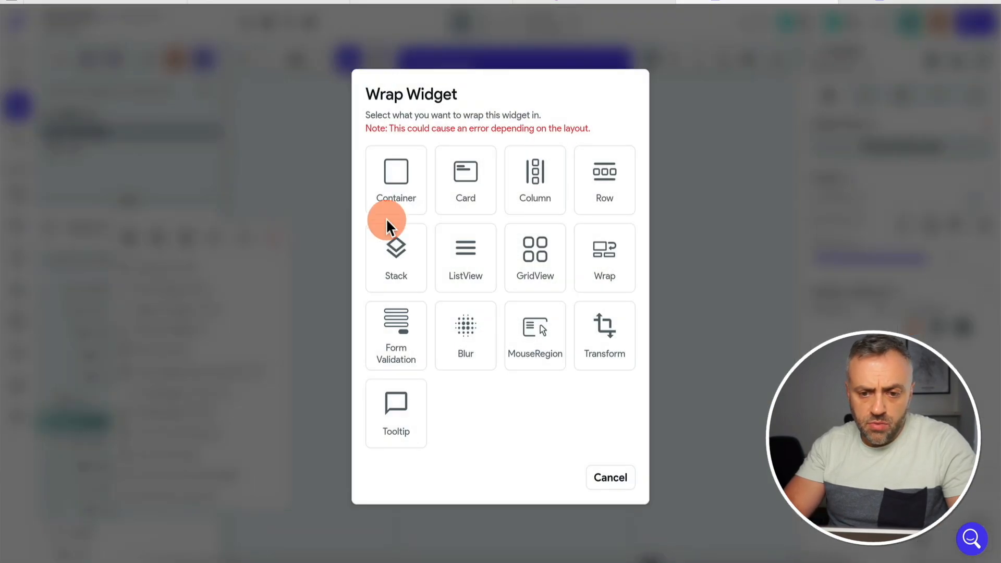
click(391, 183)
scroll(880, 396, down, 5)
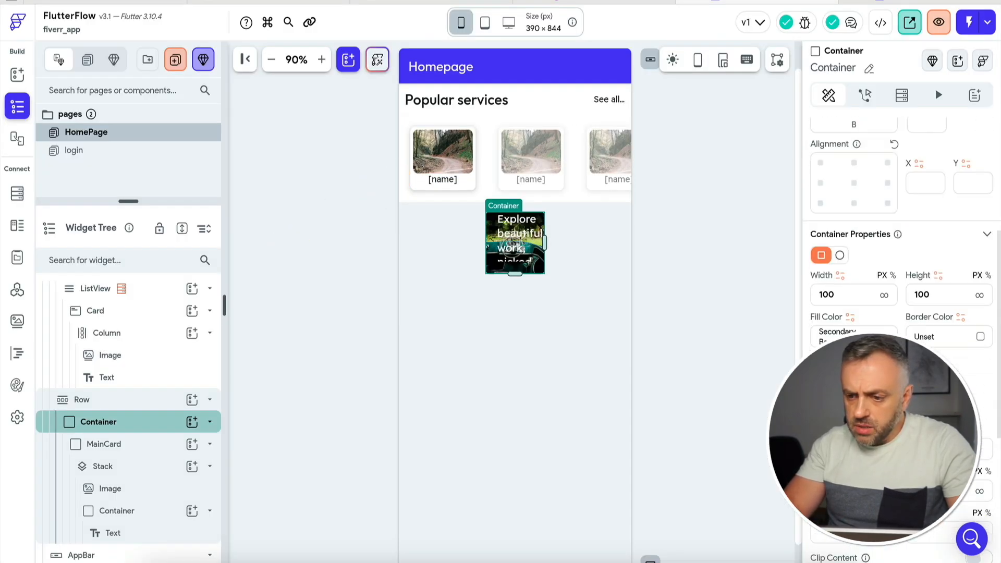
double_click(848, 295)
key(BackSpace)
double_click(942, 294)
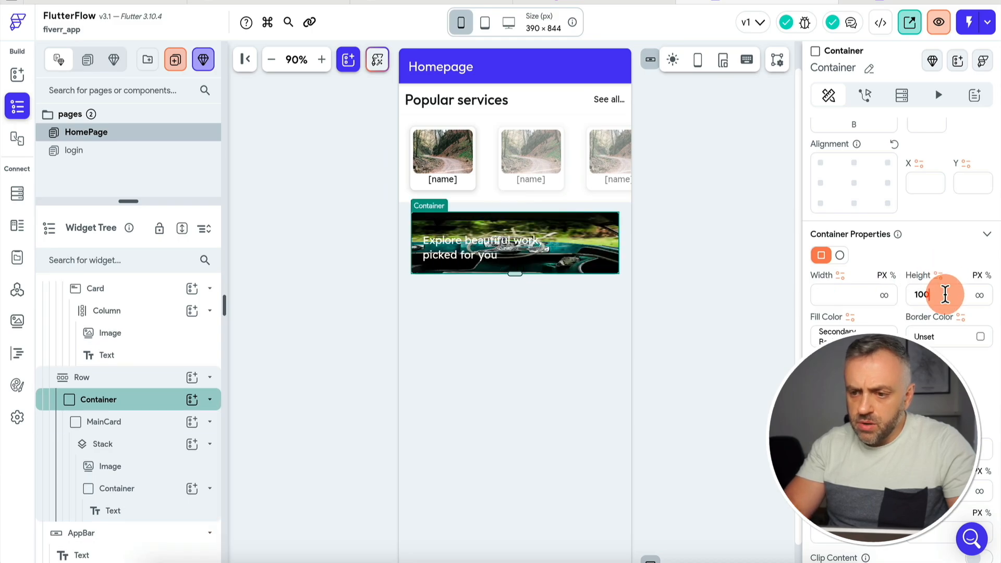
key(BackSpace)
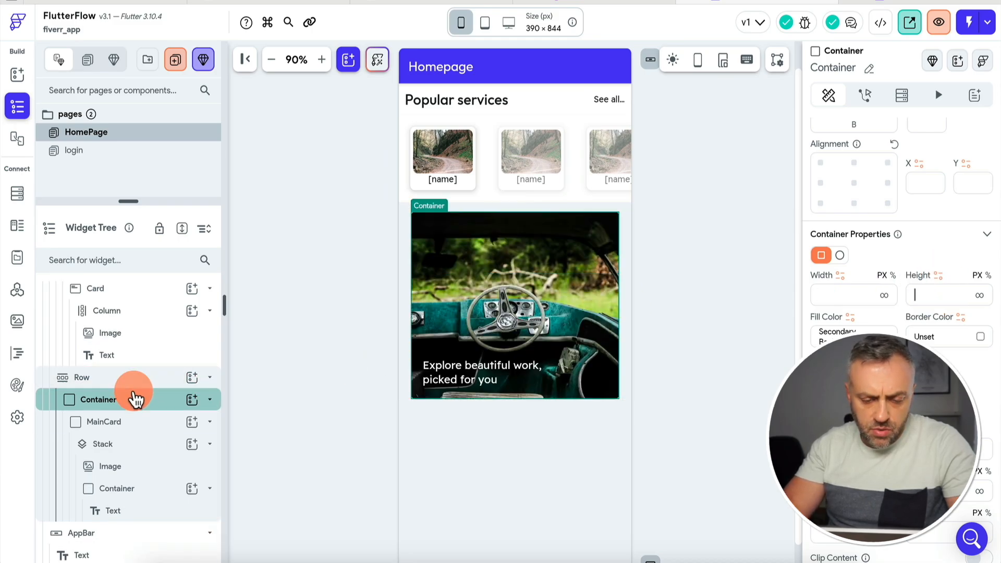
Give MainCard 15 top padding and check the finished banner against the whiteboard mockup.
click(134, 429)
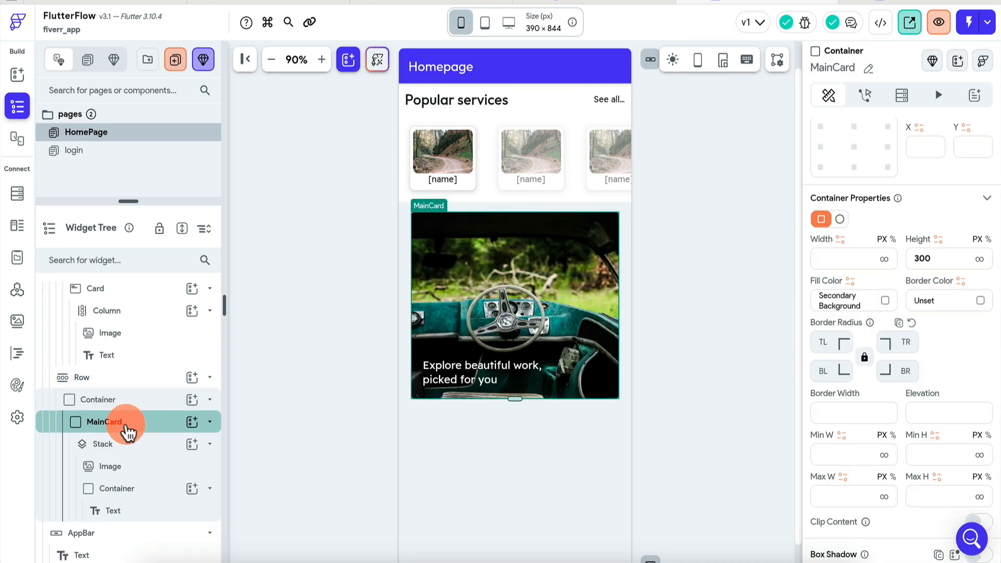
scroll(871, 241, up, 5)
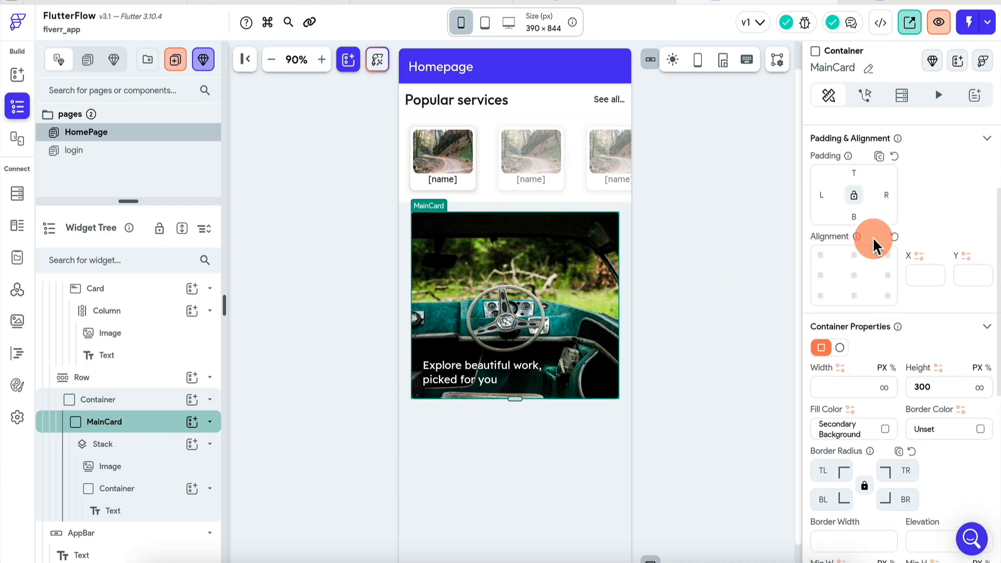
click(852, 325)
text(15)
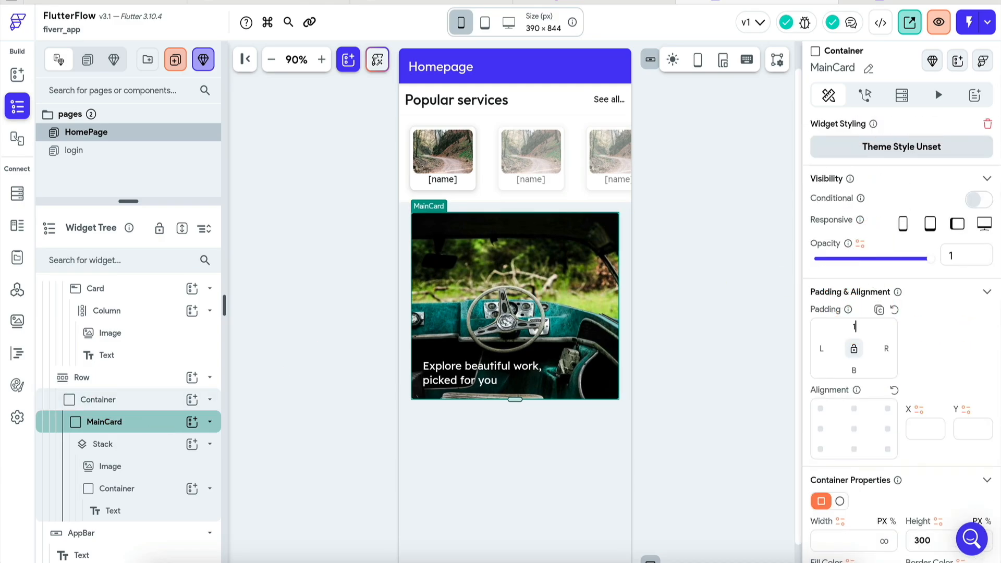
click(627, 212)
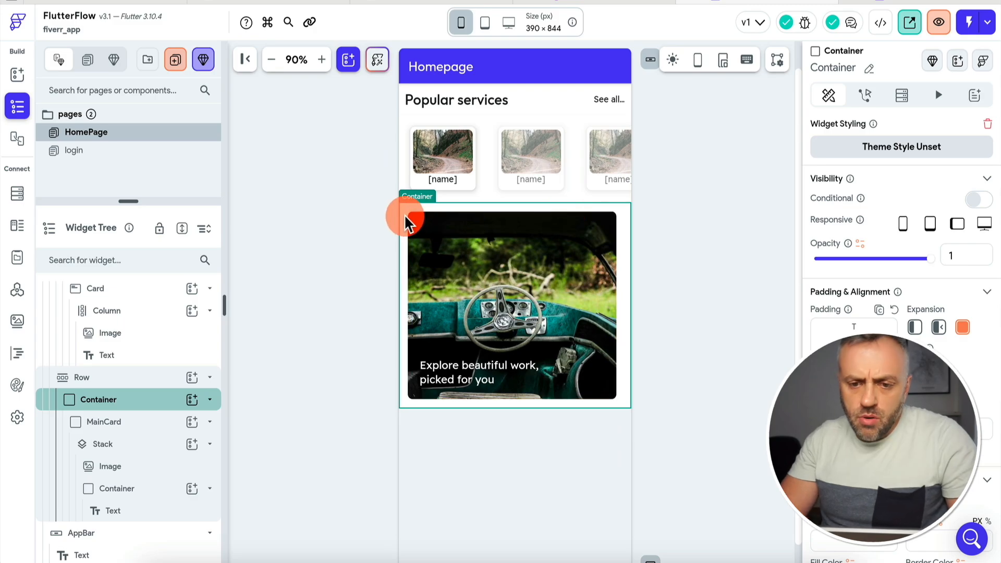
click(653, 326)
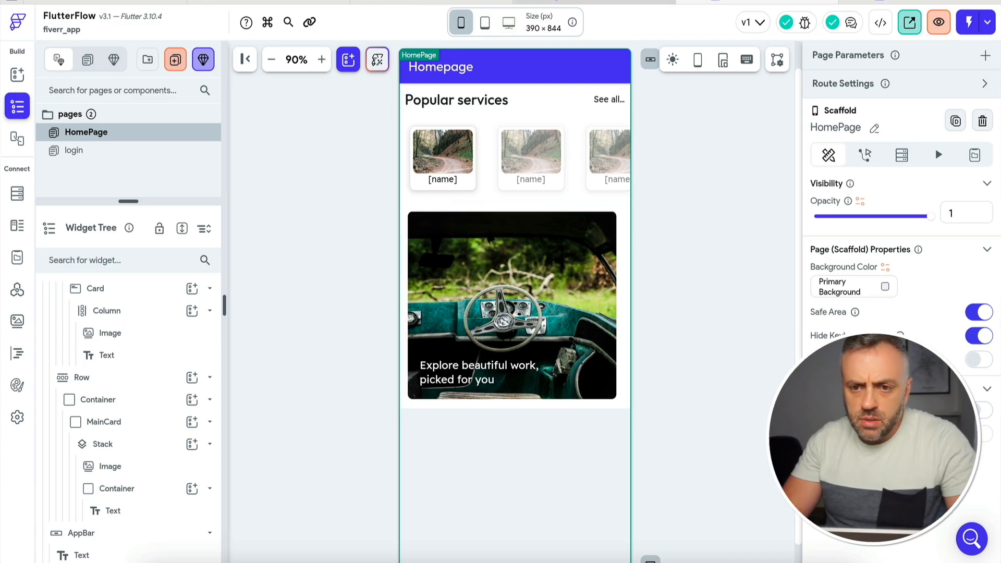
click(547, 1)
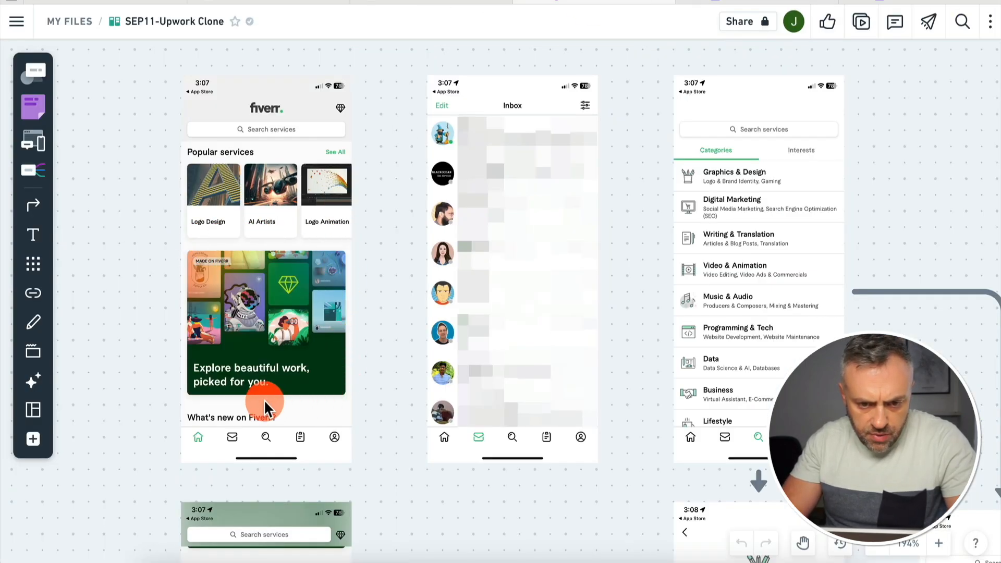
Scroll the Whimsical Fiverr board to study its 'What's new' and 'Recently saved' sections.
scroll(264, 399, down, 8)
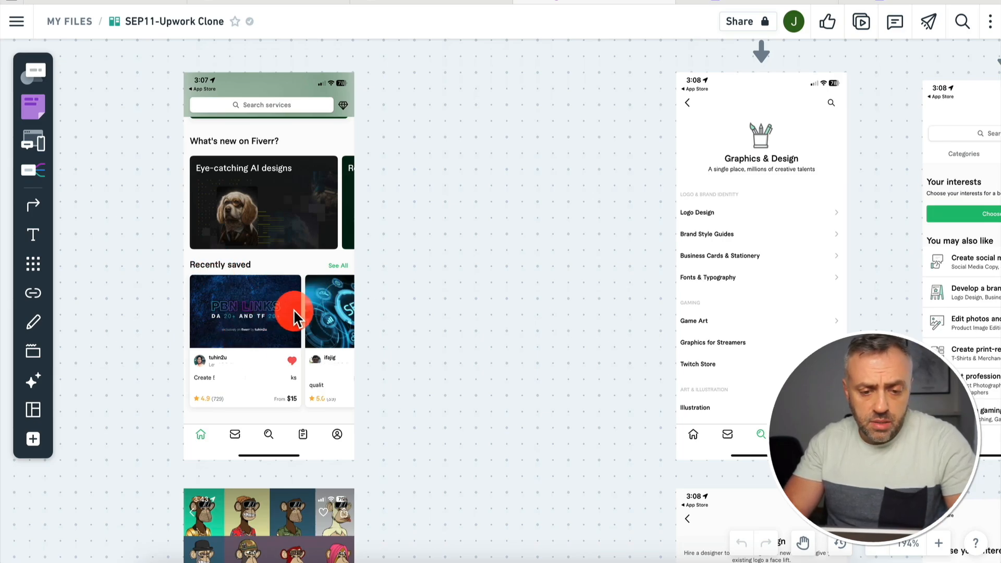
scroll(240, 303, up, 8)
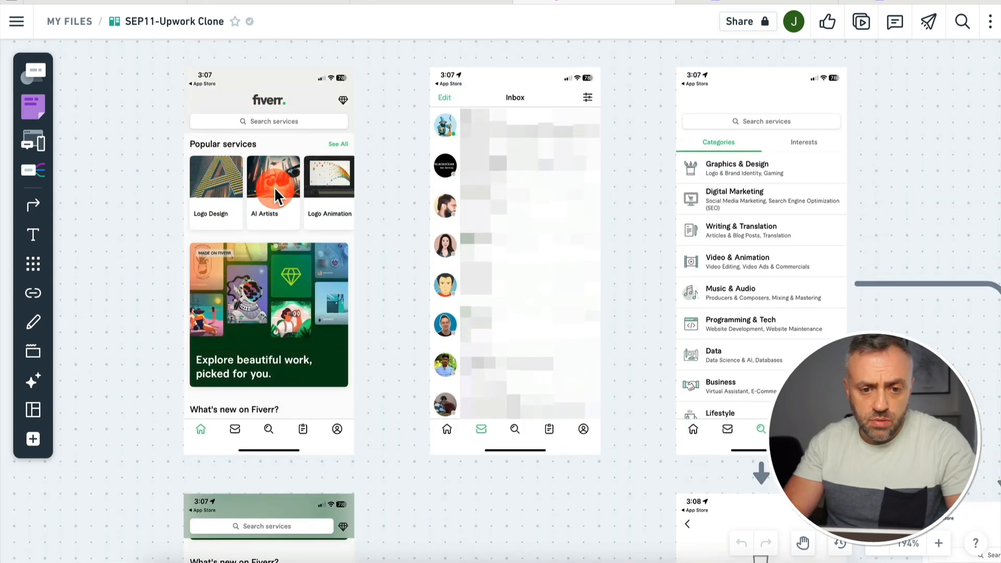
scroll(274, 187, down, 6)
scroll(240, 443, down, 2)
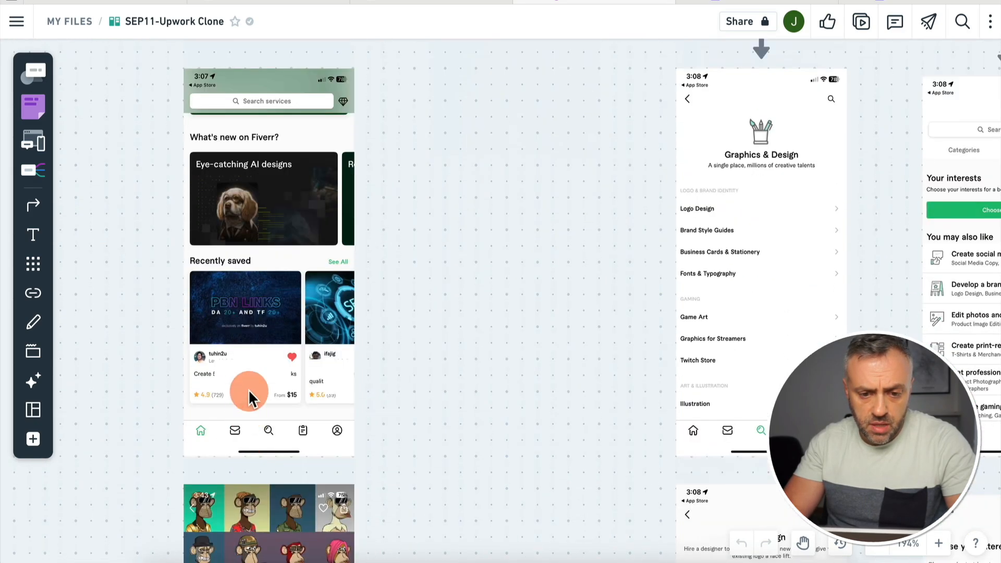
scroll(339, 263, up, 7)
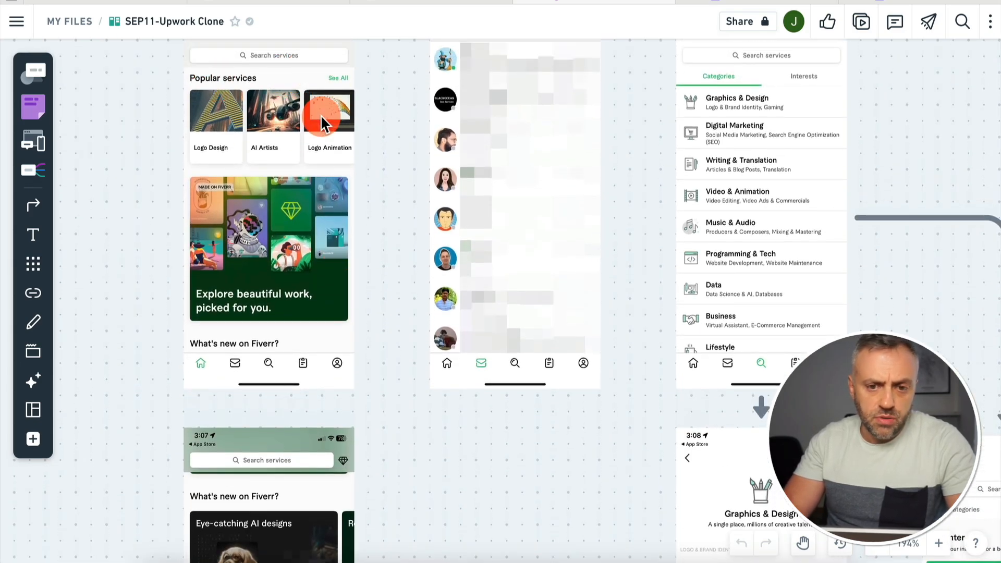
scroll(290, 211, down, 5)
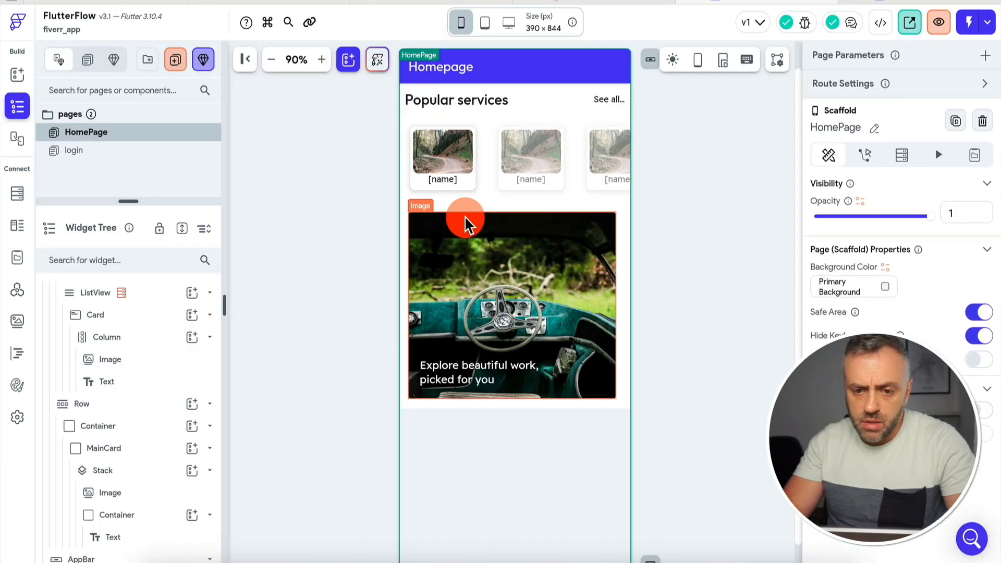
scroll(105, 365, up, 3)
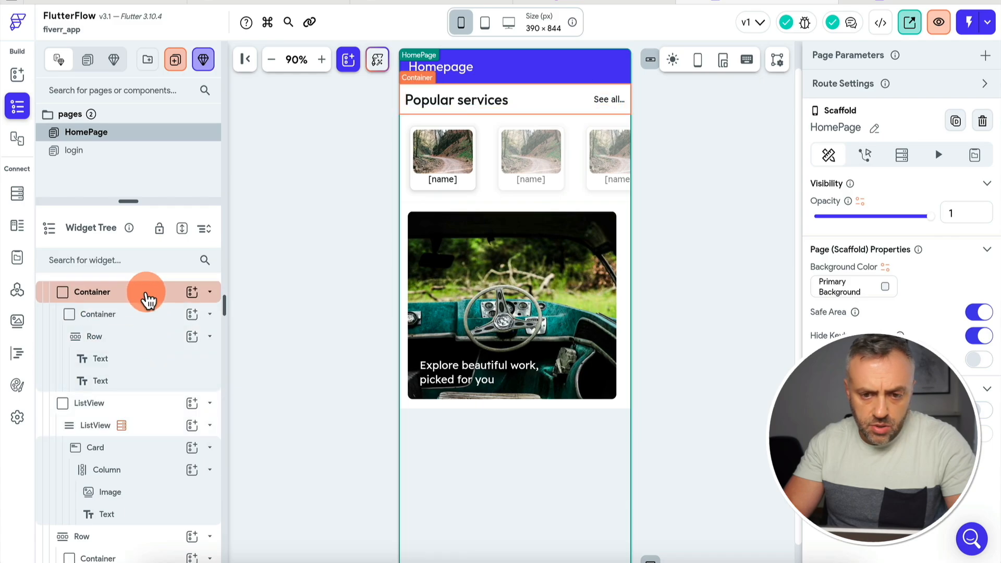
Duplicate the Popular services header container and move the copy below the main card.
click(143, 294)
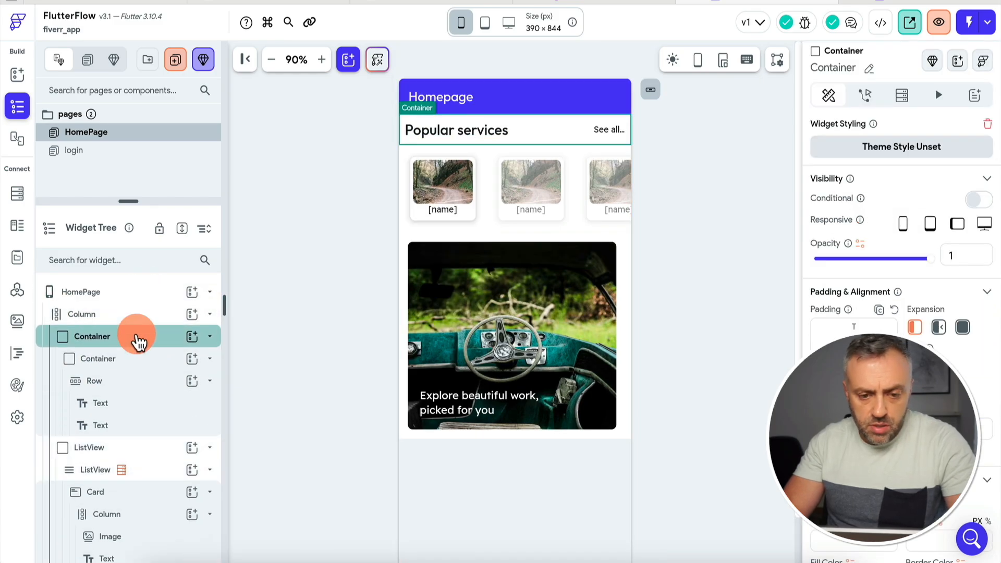
right_click(138, 341)
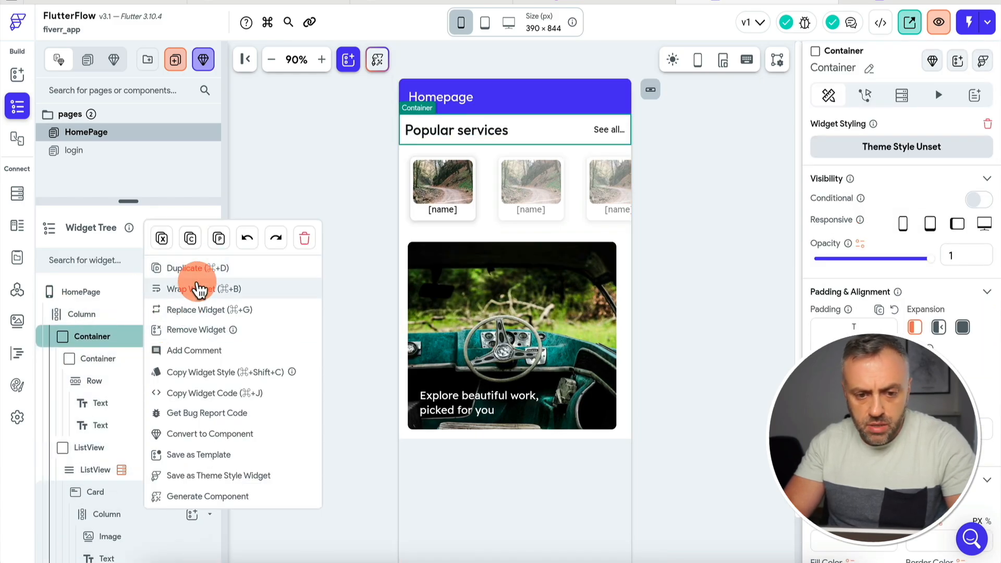
click(198, 268)
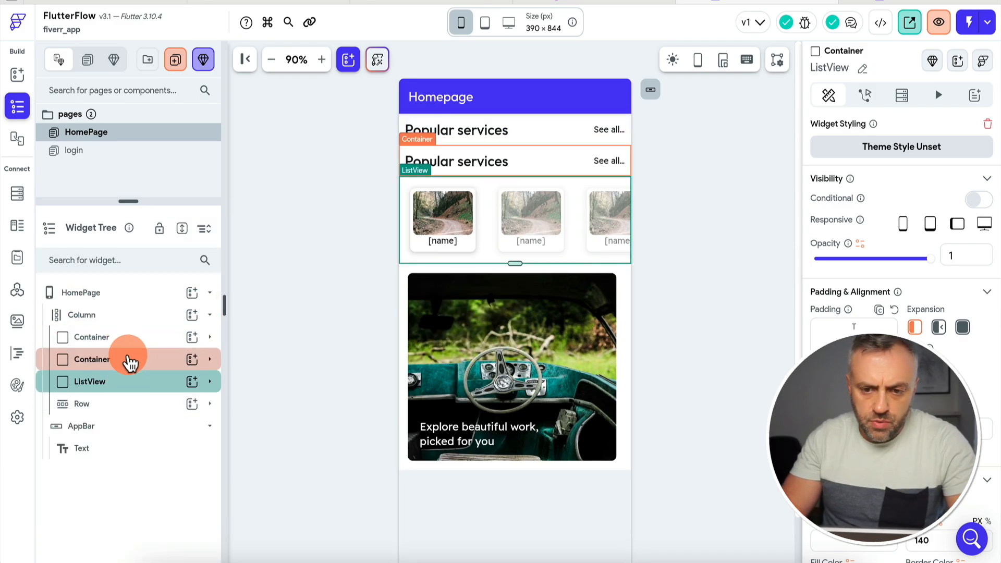
click(125, 360)
drag(120, 364, 69, 416)
Retitle the duplicated header 'Recently saved'.
click(461, 465)
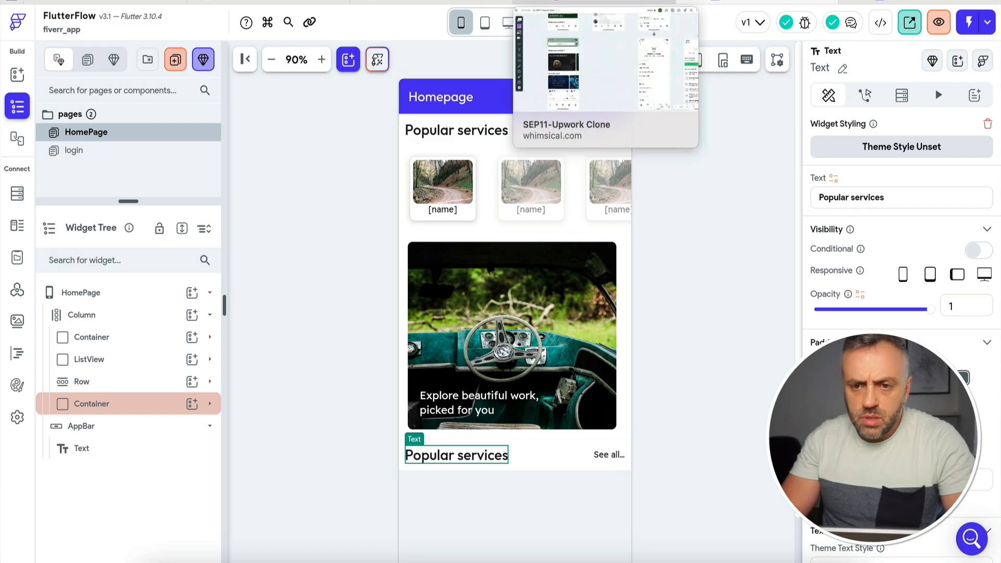
click(595, 2)
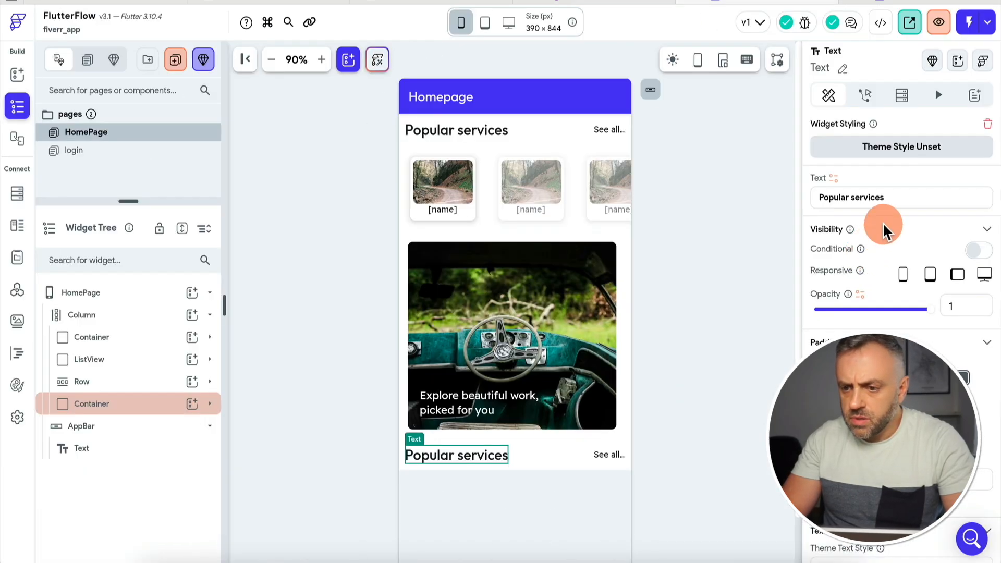
triple_click(910, 196)
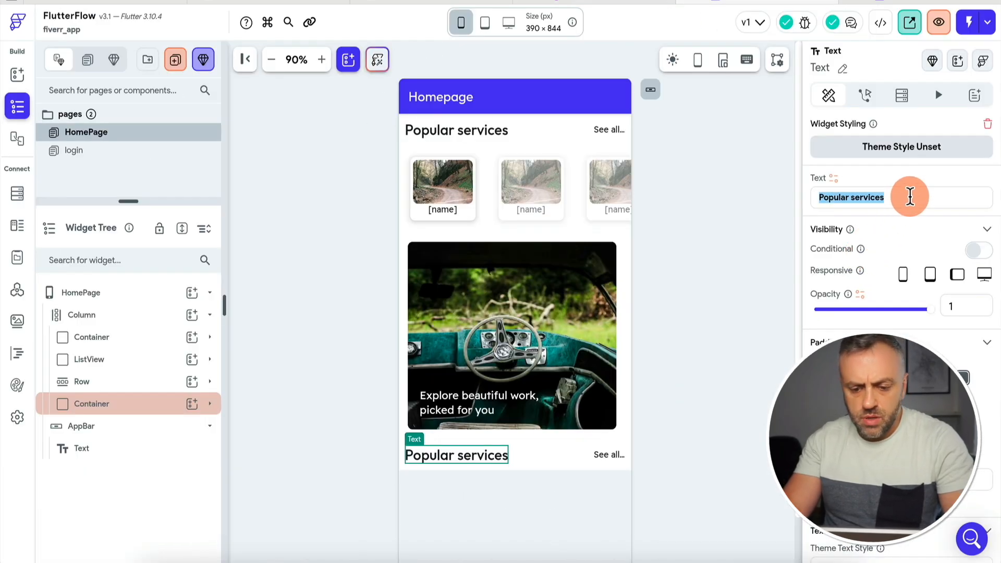
text(Recently)
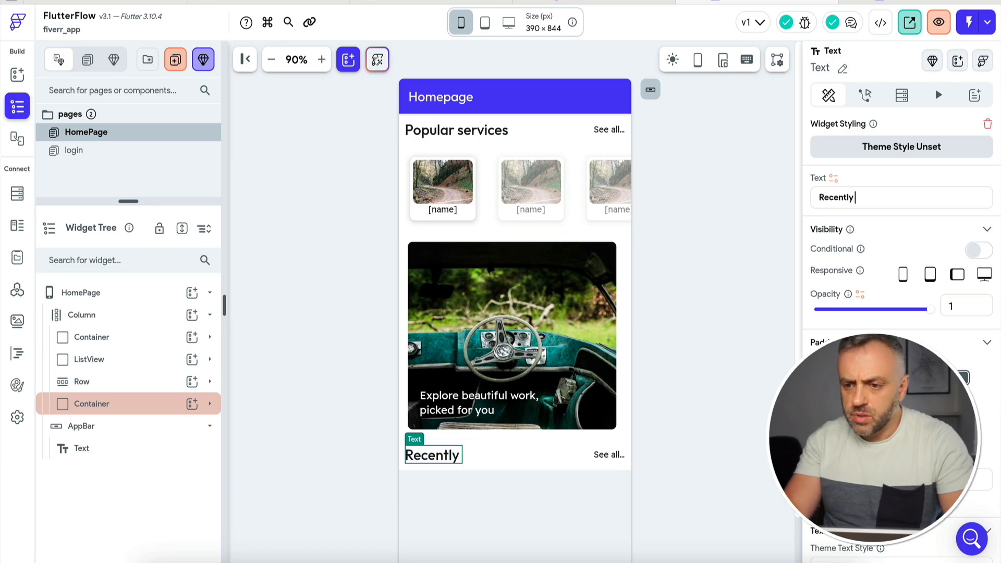
text( saved)
click(705, 329)
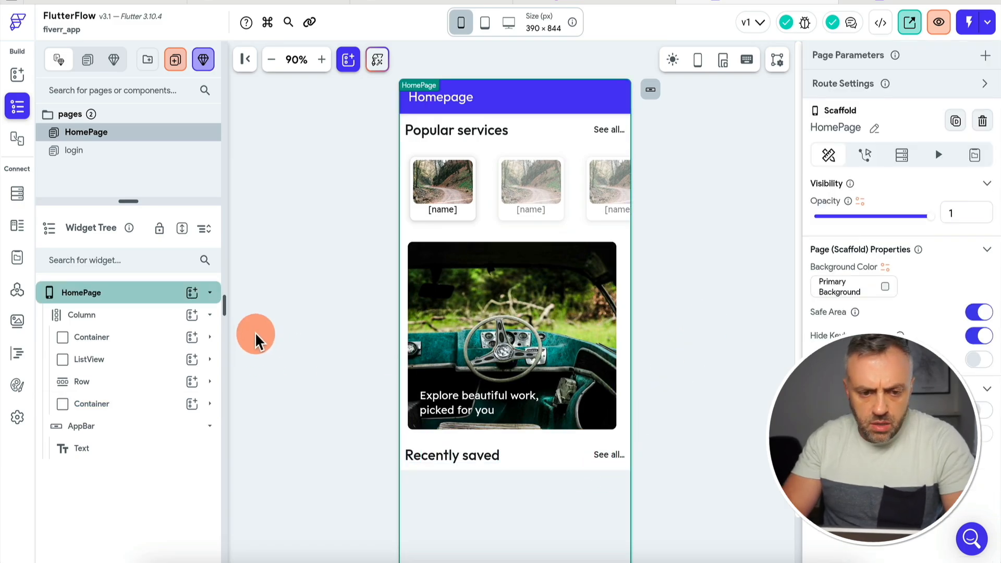
click(107, 365)
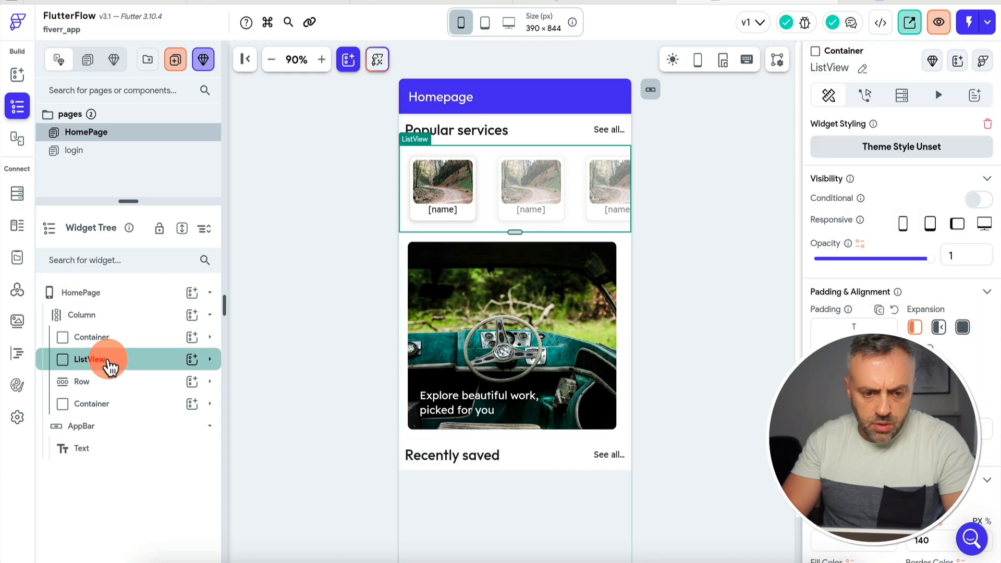
Duplicate the services list under the Recently saved header and name it ListViewSaved.
right_click(107, 364)
click(182, 247)
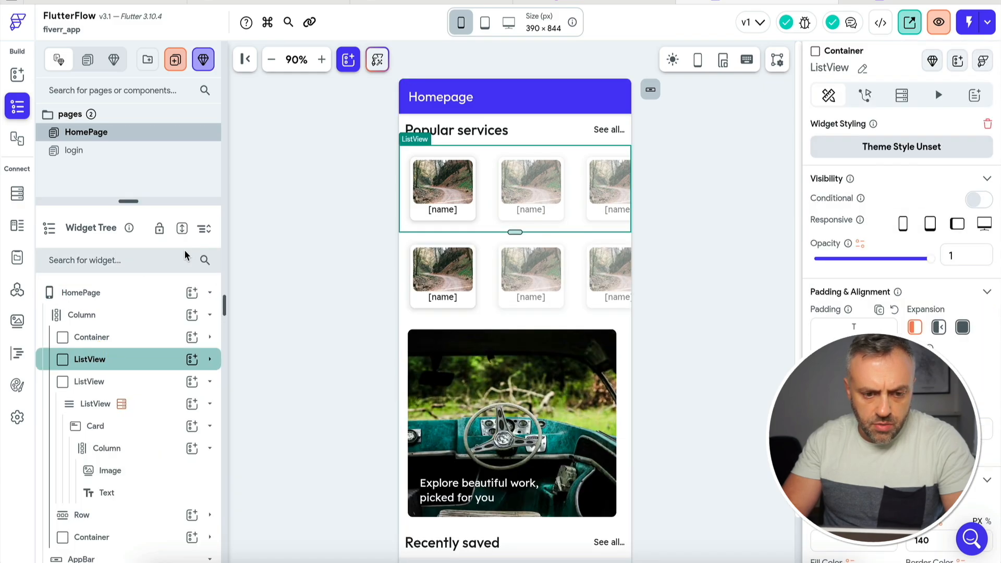
drag(130, 391, 63, 440)
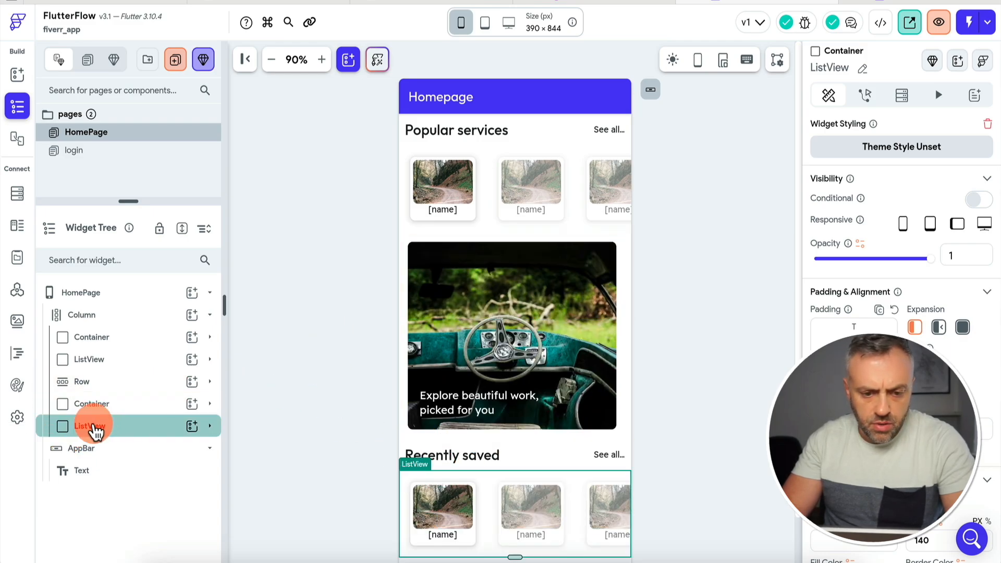
click(861, 72)
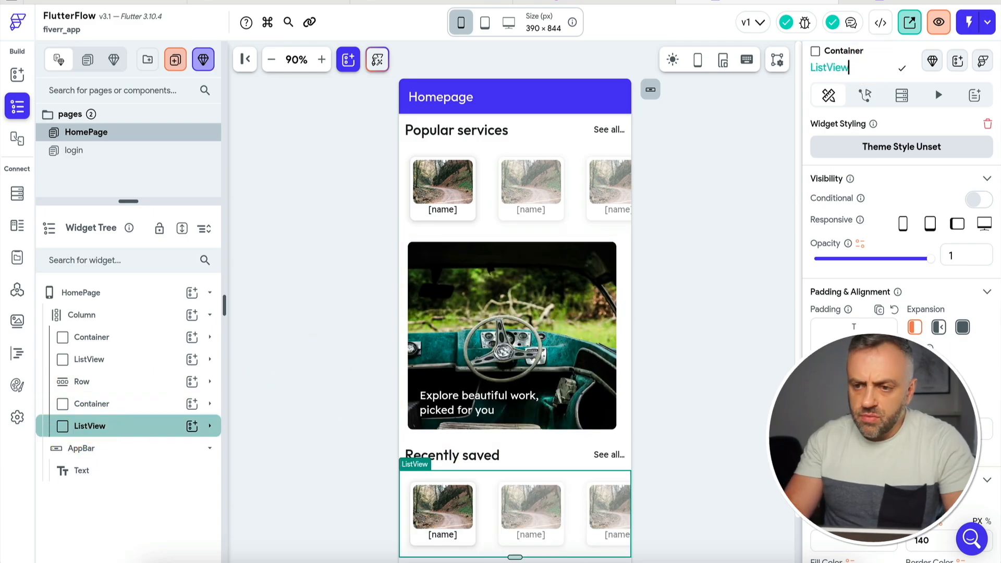
text(Saved)
key(Return)
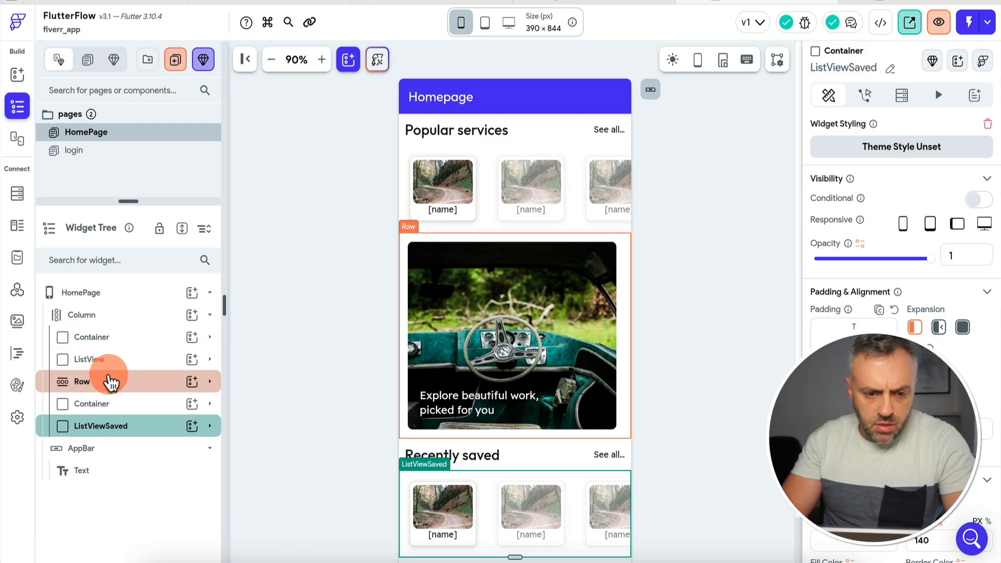
Rename the original list ListViewServices, the card row MainCardRow, and the header container RecentlySaved.
click(114, 361)
click(862, 69)
text(Services)
key(Return)
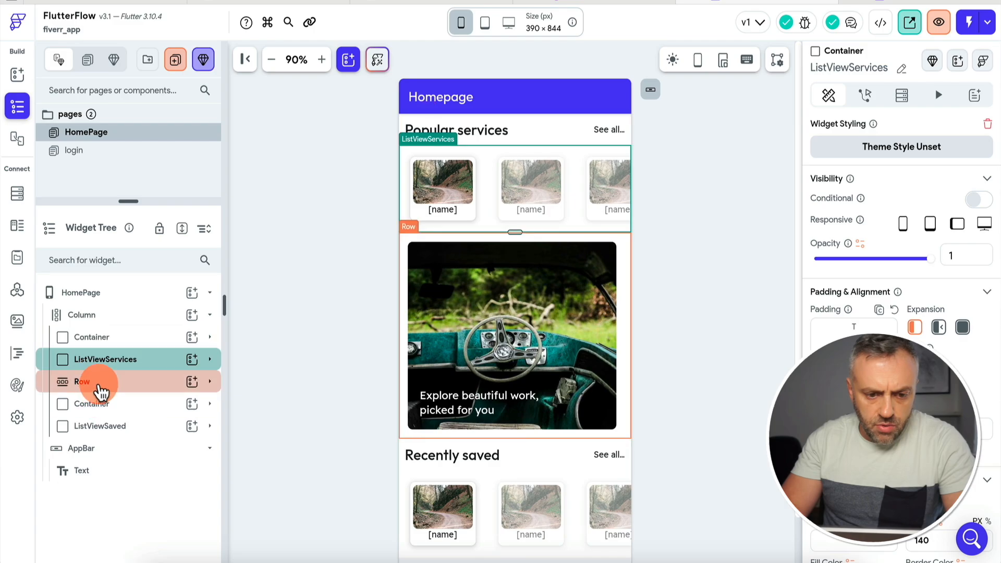
click(100, 384)
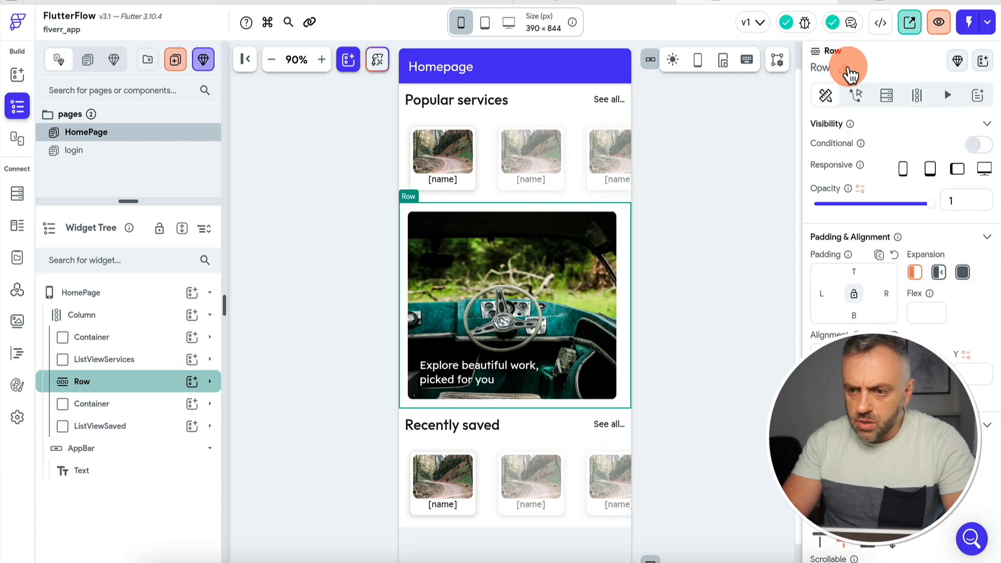
text(MainCardRow)
click(114, 412)
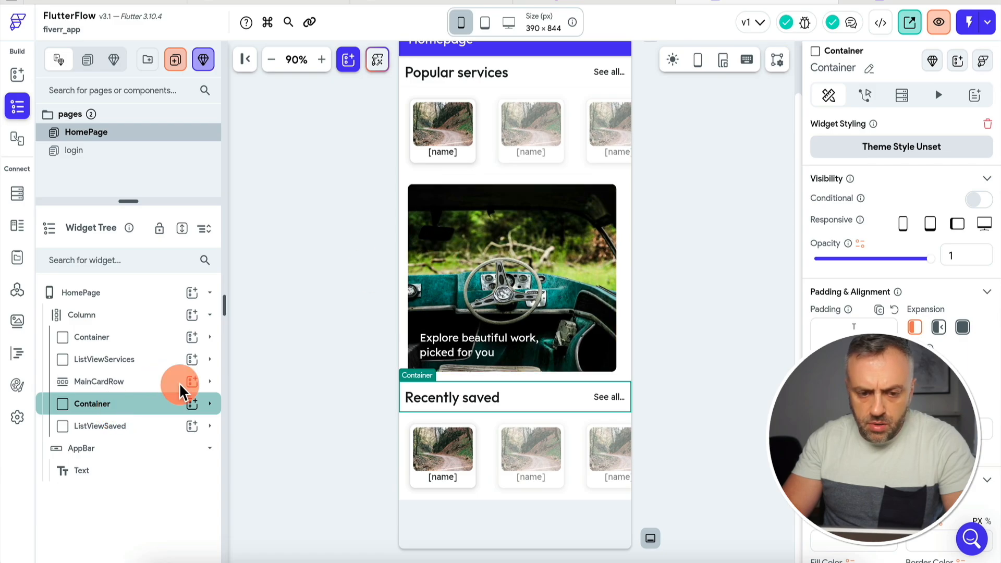
click(869, 68)
text(RecentlySaved)
key(Return)
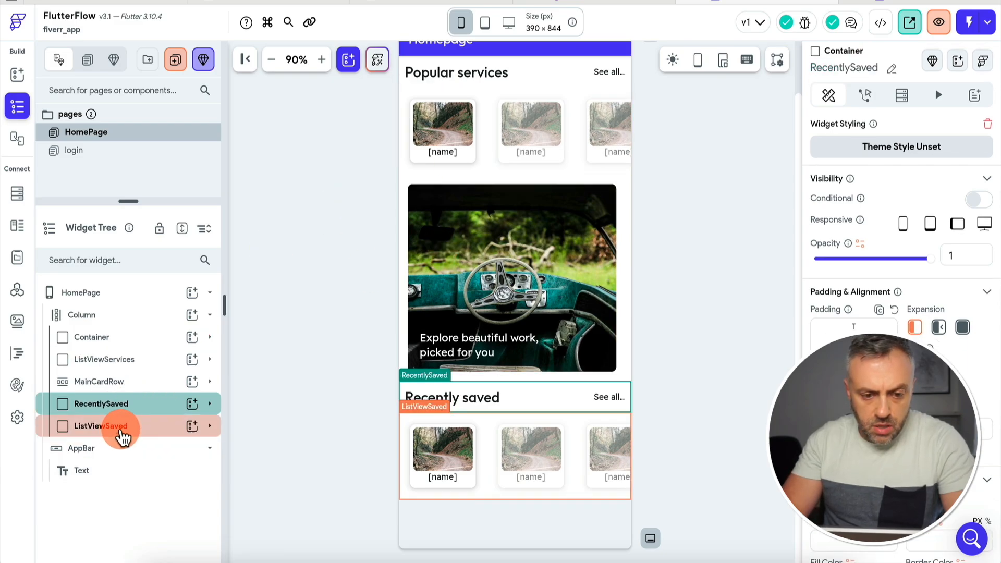
click(404, 476)
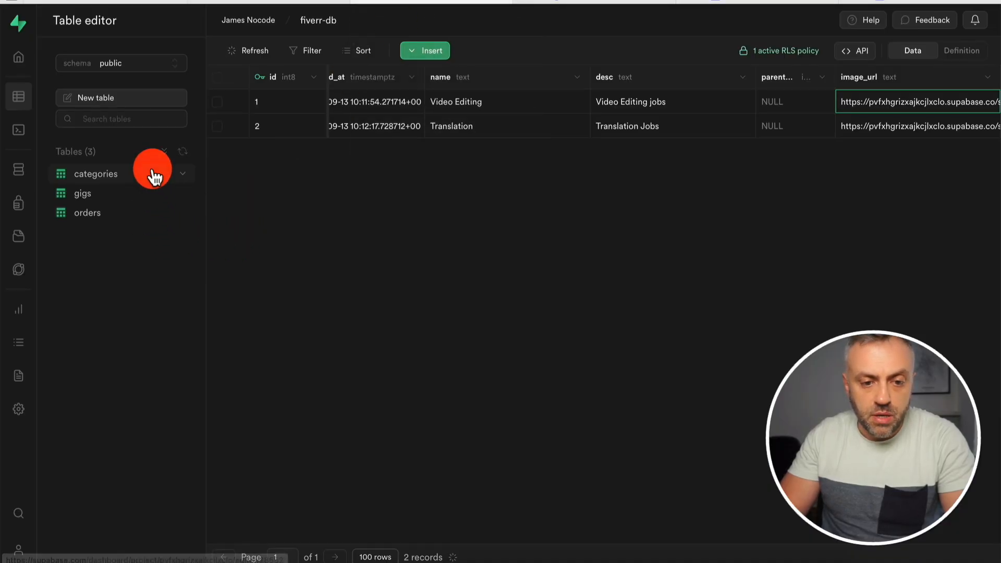
Start a new Supabase table, entering 'gig' as its name.
click(128, 107)
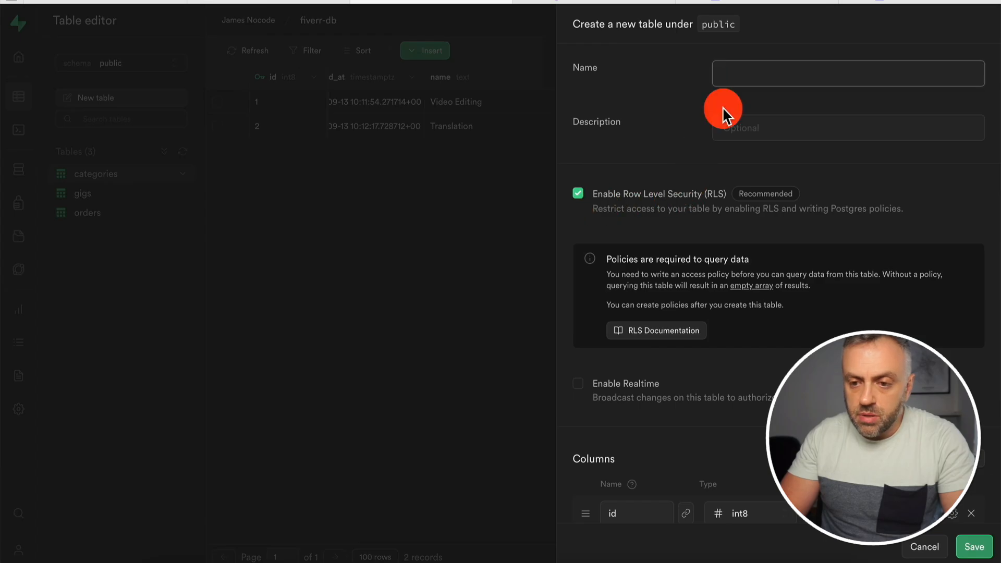
text(gigs_sav)
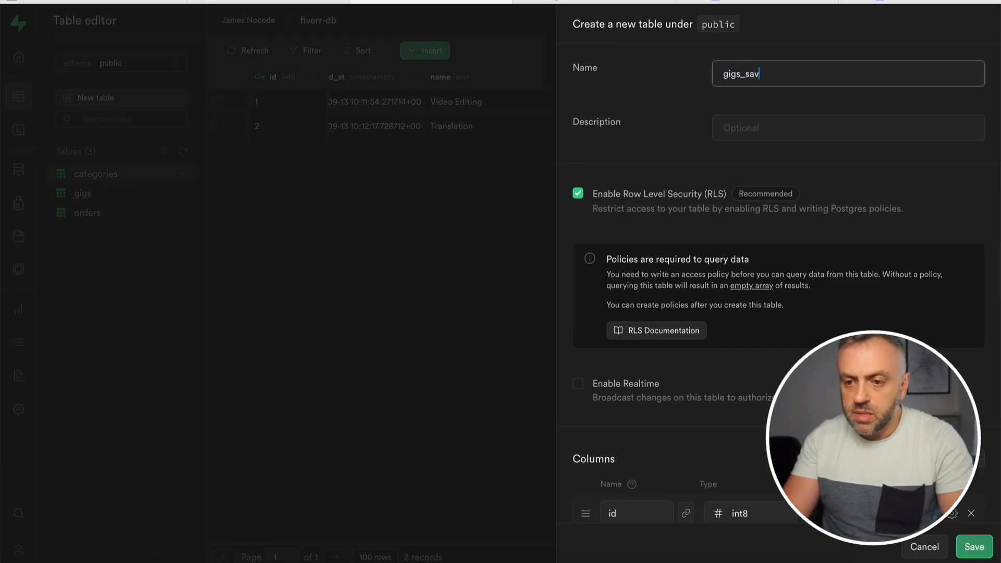
scroll(643, 411, down, 3)
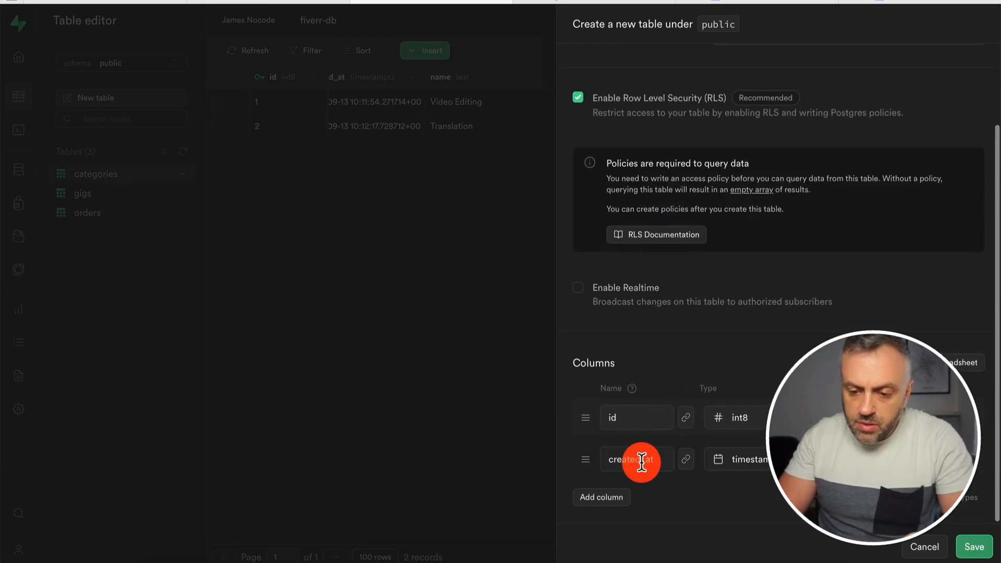
Add a gig_id column and bring up its foreign key relation editor.
click(608, 500)
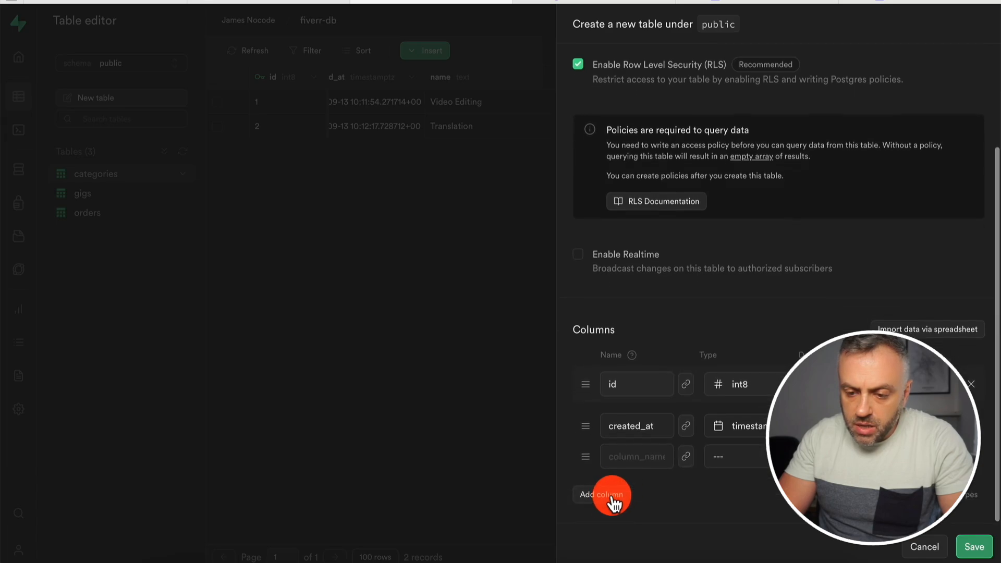
click(635, 460)
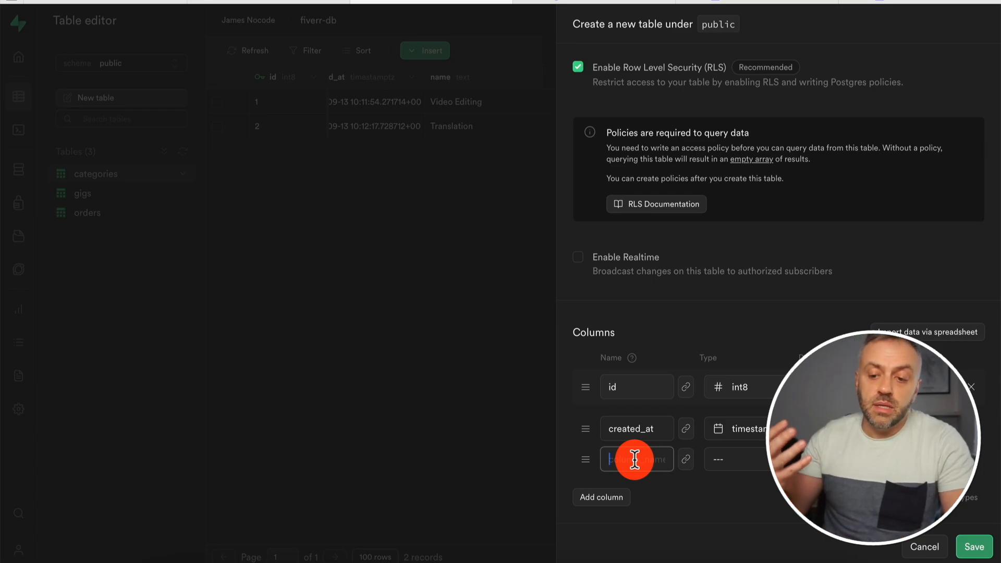
text(gig_id)
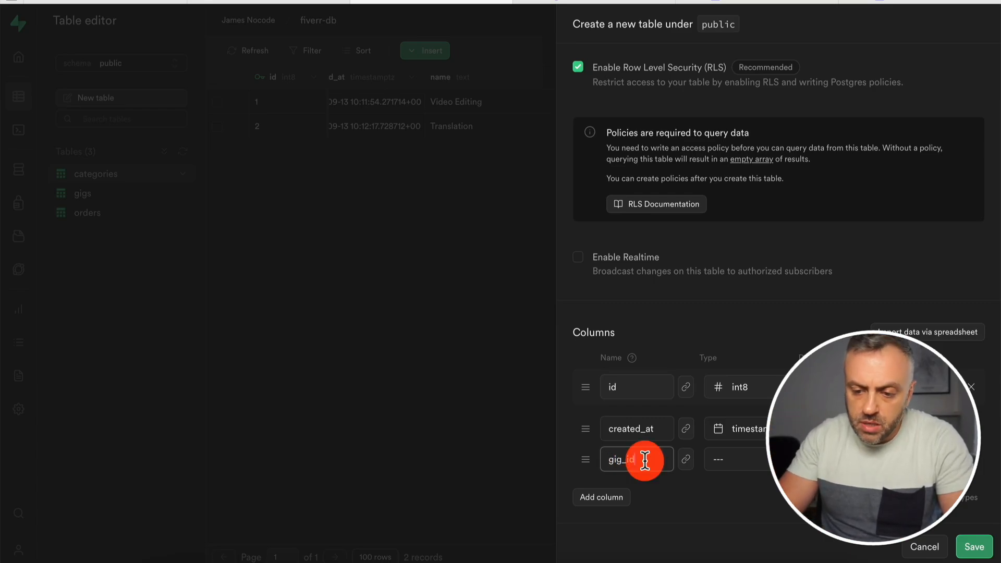
click(686, 460)
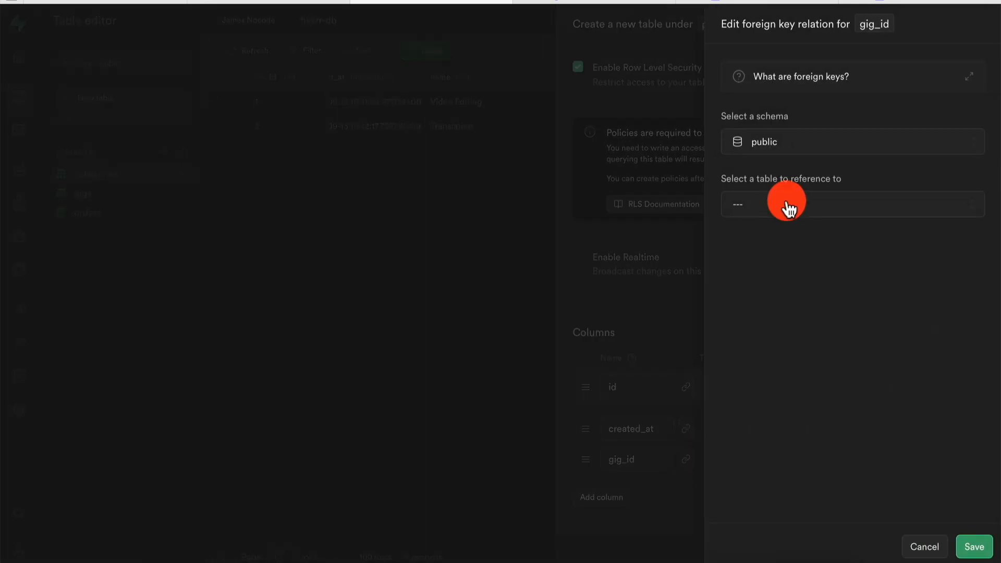
Link gig_id as a foreign key to the gigs table.
click(783, 213)
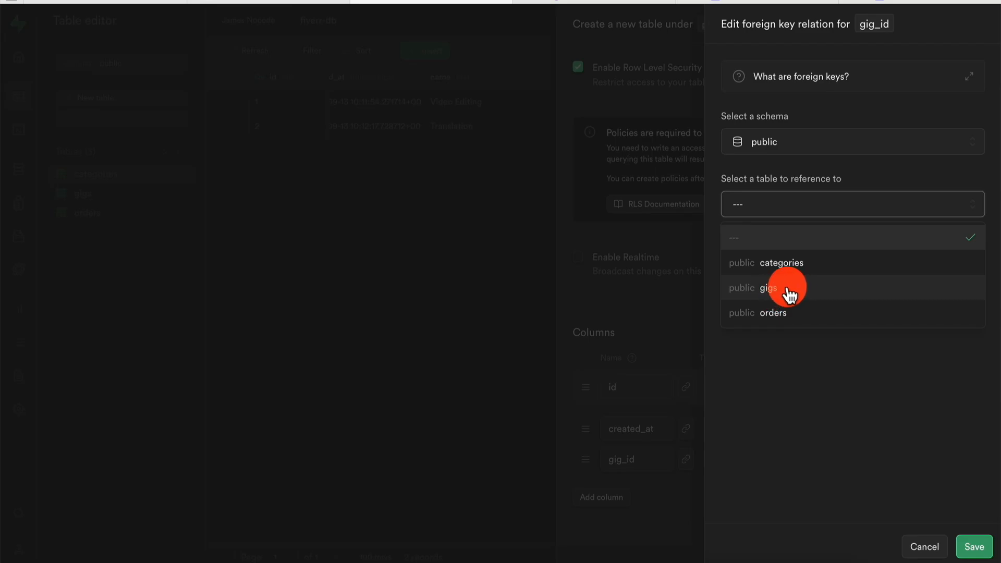
click(788, 295)
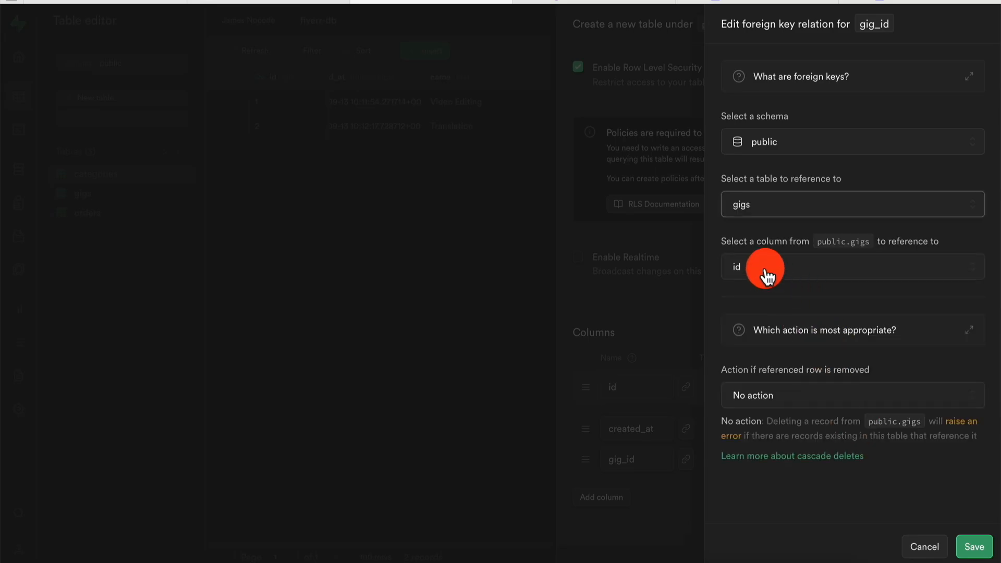
click(974, 546)
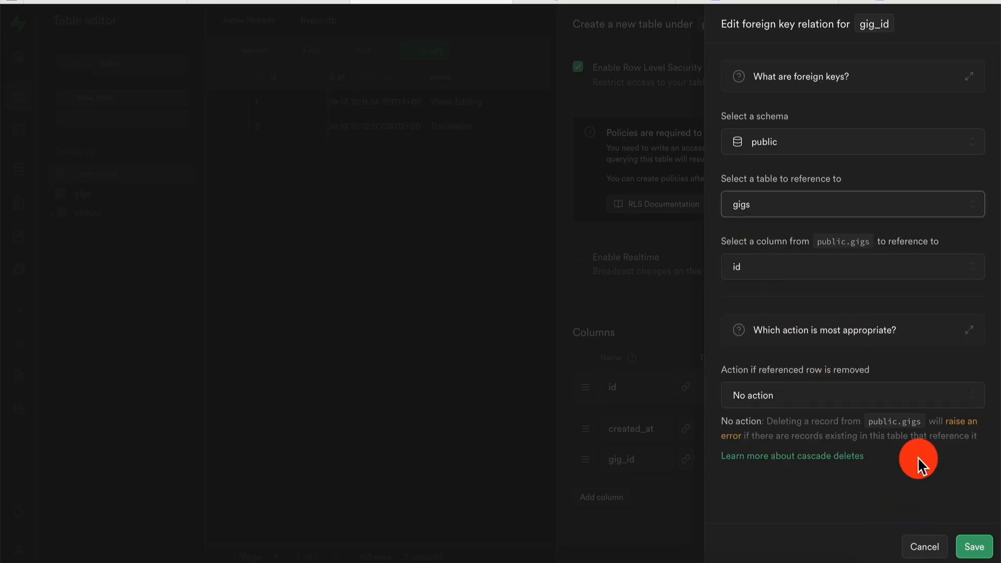
Add a user_id column referencing auth.users id and save the relation.
click(614, 498)
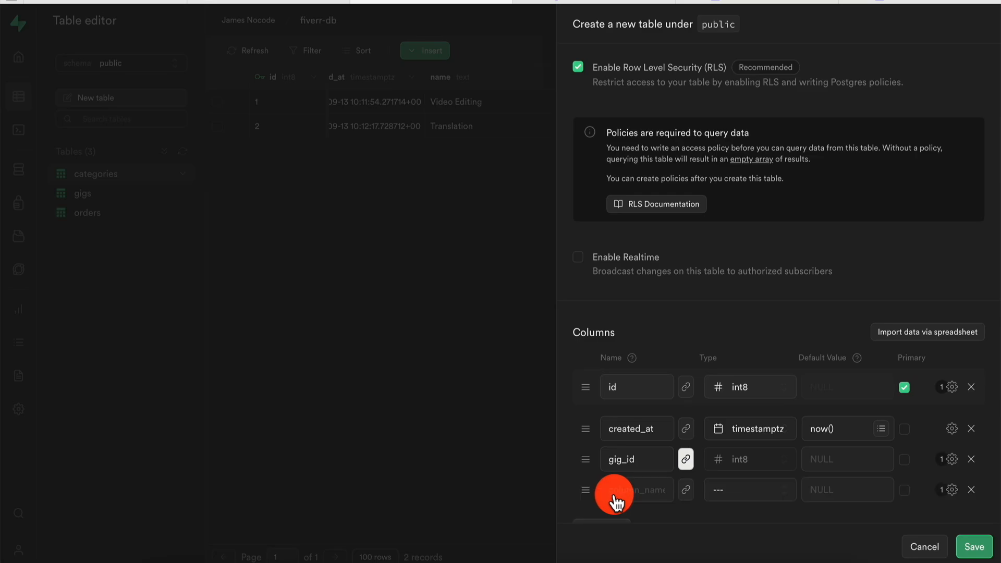
click(636, 458)
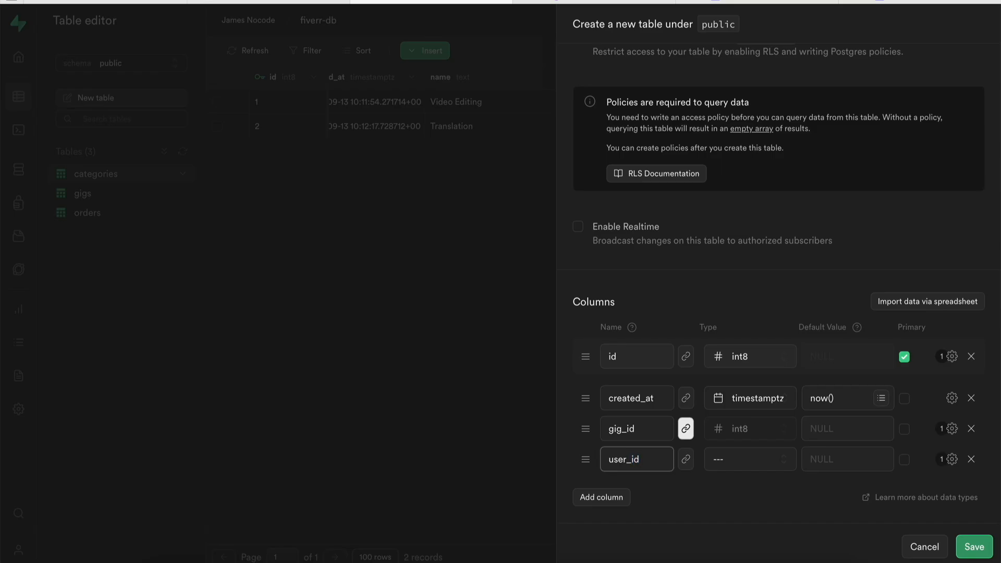
click(686, 460)
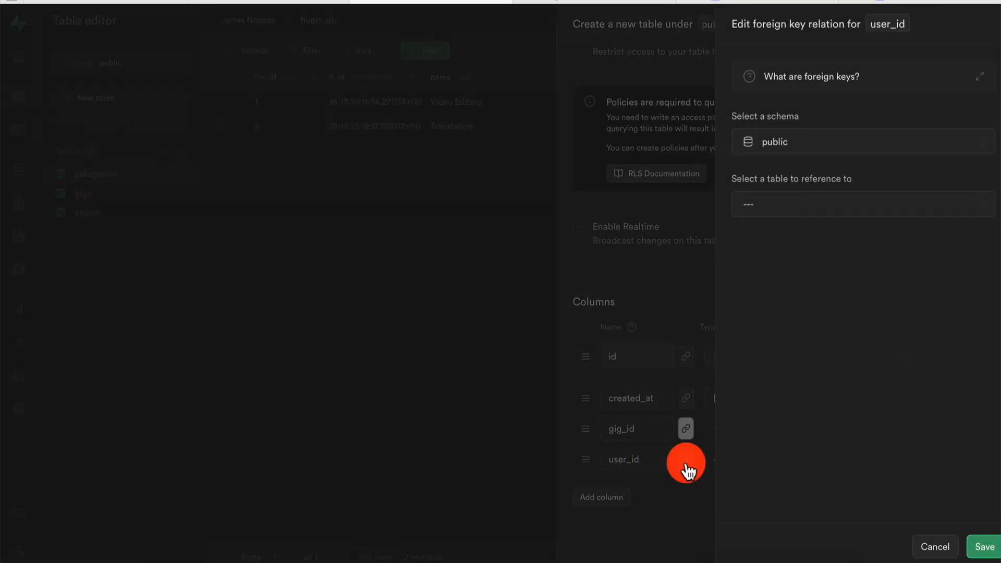
click(770, 157)
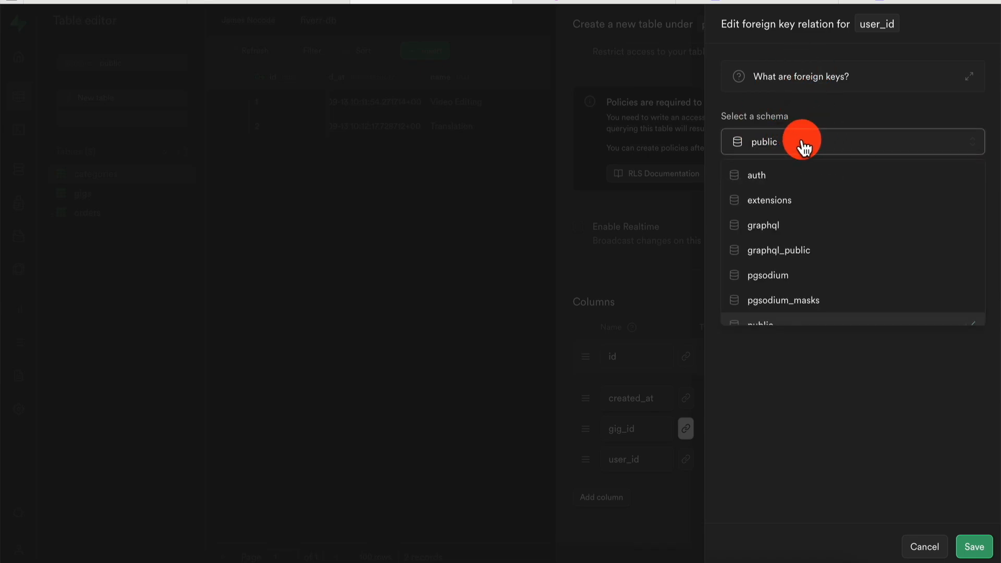
click(779, 175)
click(796, 214)
scroll(784, 374, down, 5)
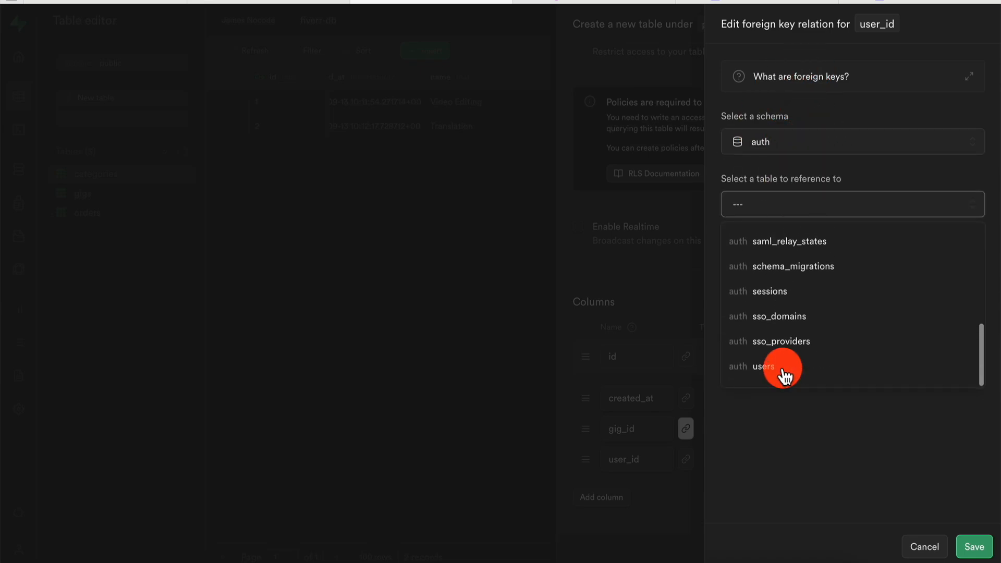
click(790, 371)
click(793, 268)
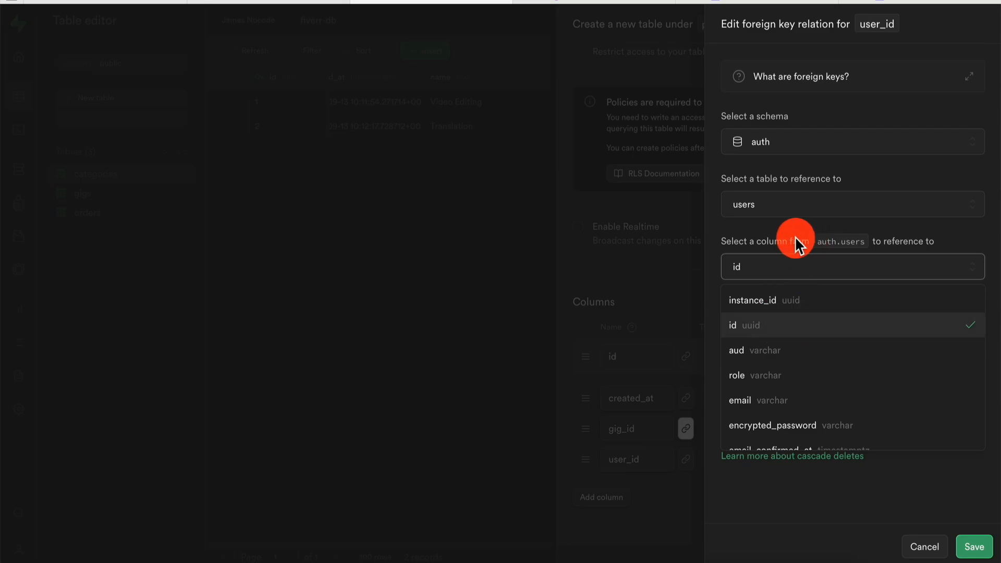
click(774, 336)
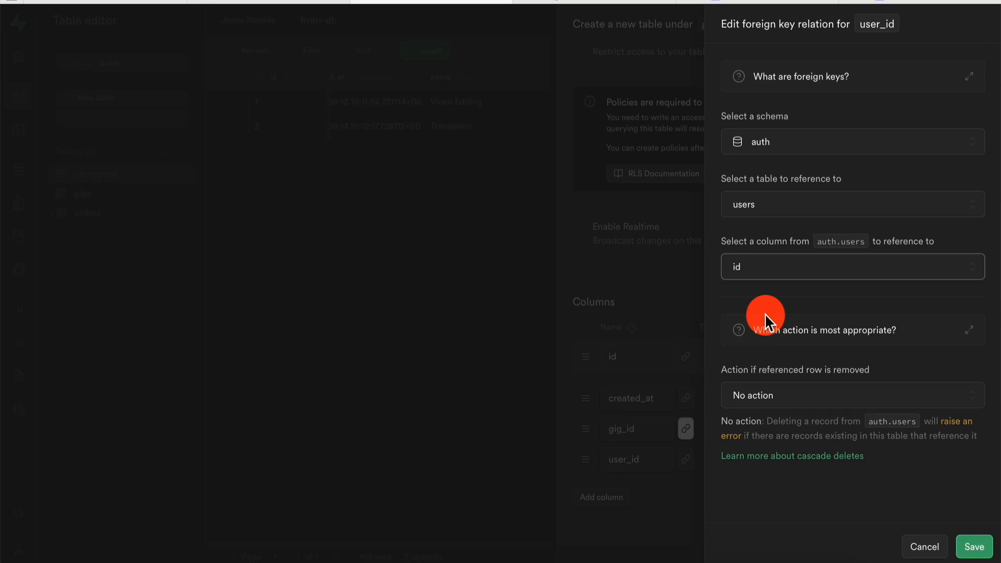
click(974, 547)
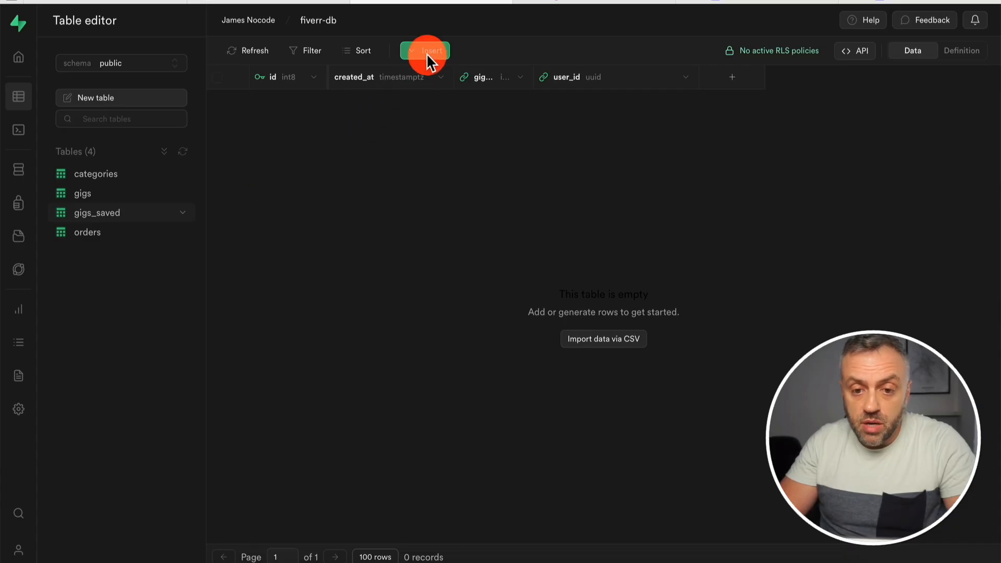
Look up the signed-up user in the auth users table and copy their id.
click(426, 53)
click(440, 84)
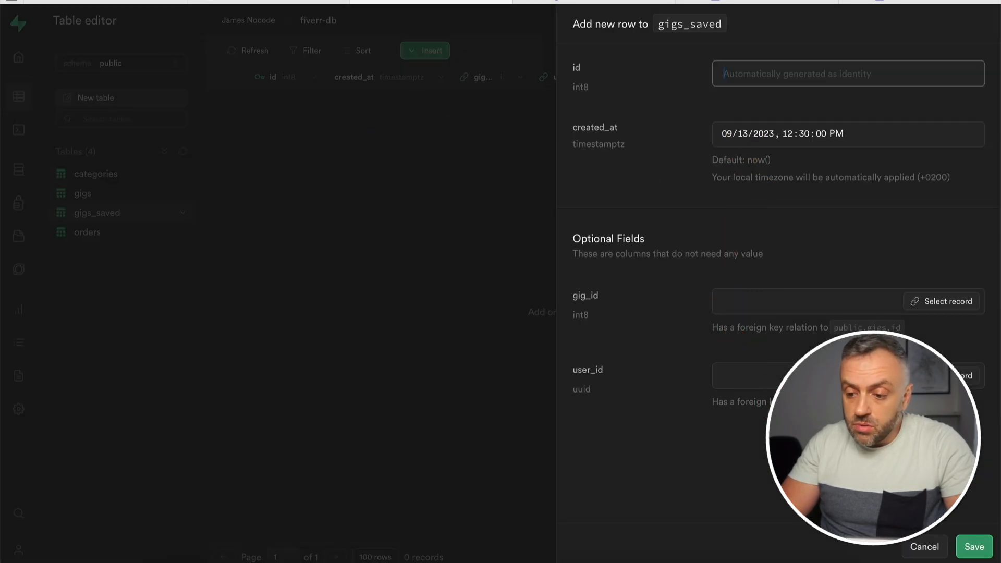
click(918, 553)
click(88, 195)
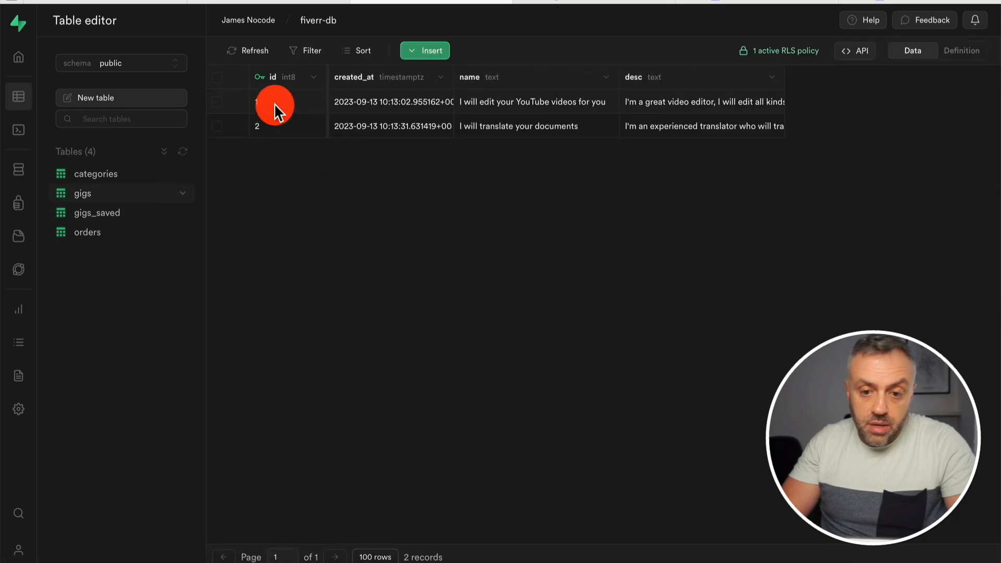
click(138, 63)
scroll(127, 178, down, 1)
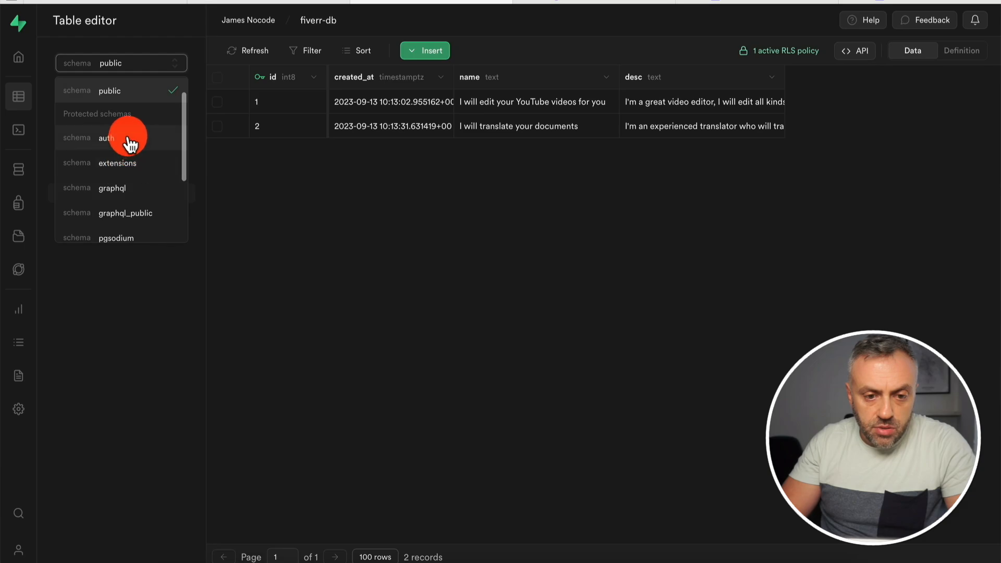
click(127, 142)
click(103, 432)
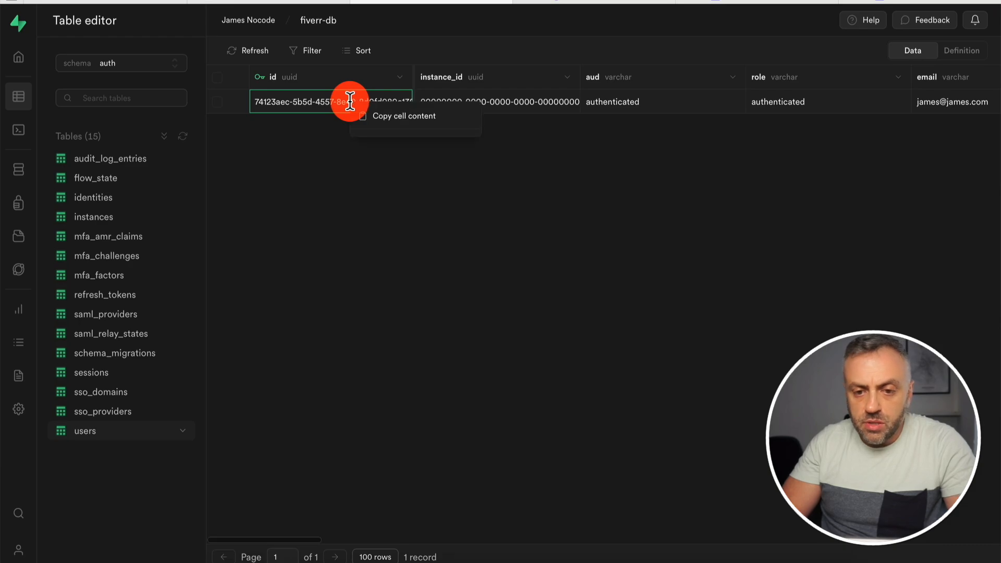
click(386, 116)
Insert a gigs_saved row with gig_id 1 and the pasted user_id, and save it.
click(149, 66)
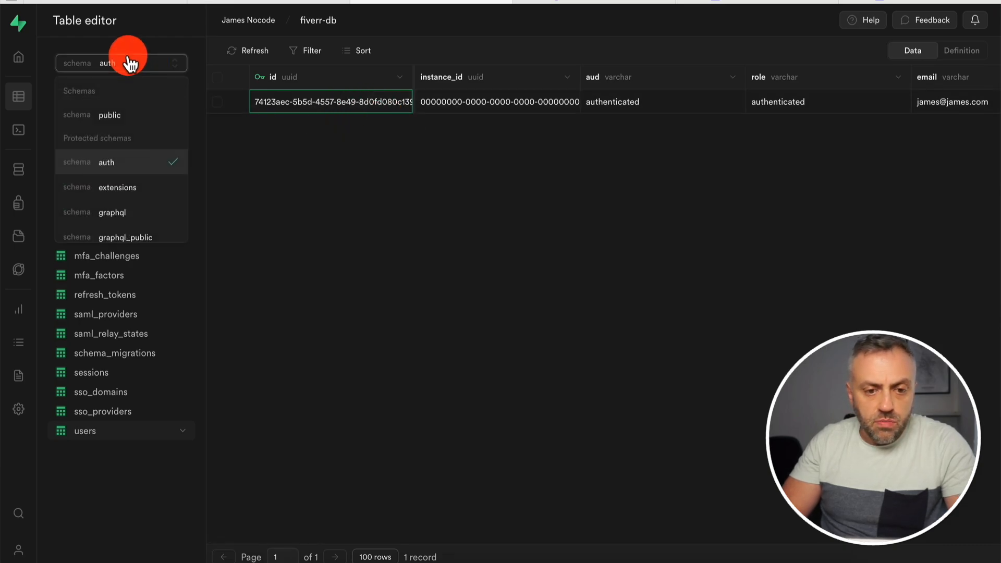
click(127, 116)
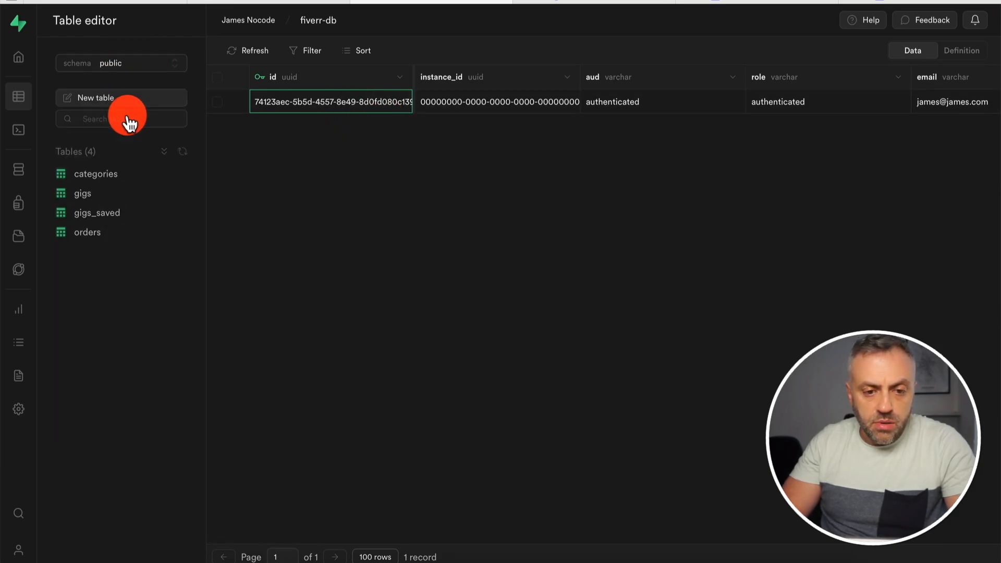
click(110, 214)
click(425, 50)
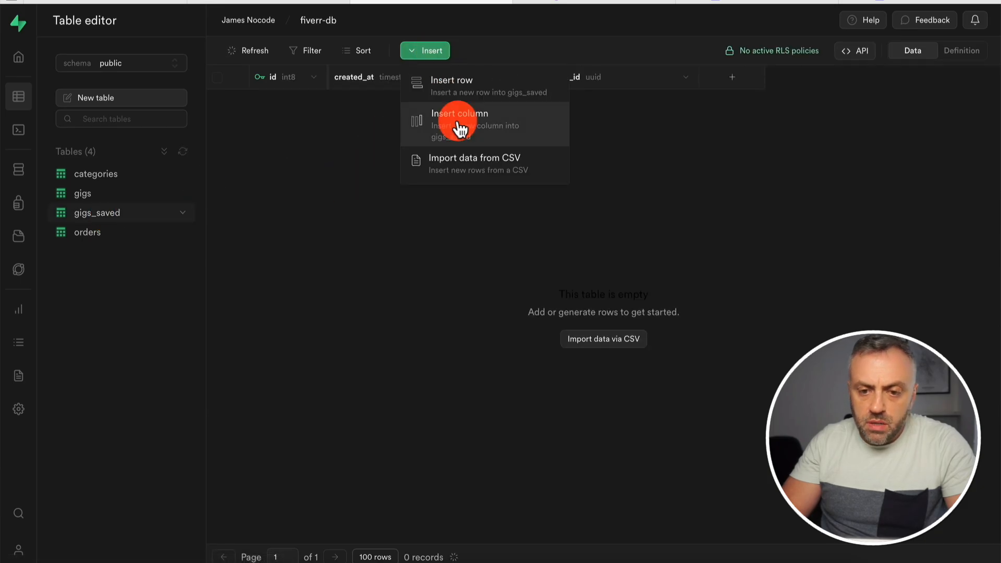
click(473, 83)
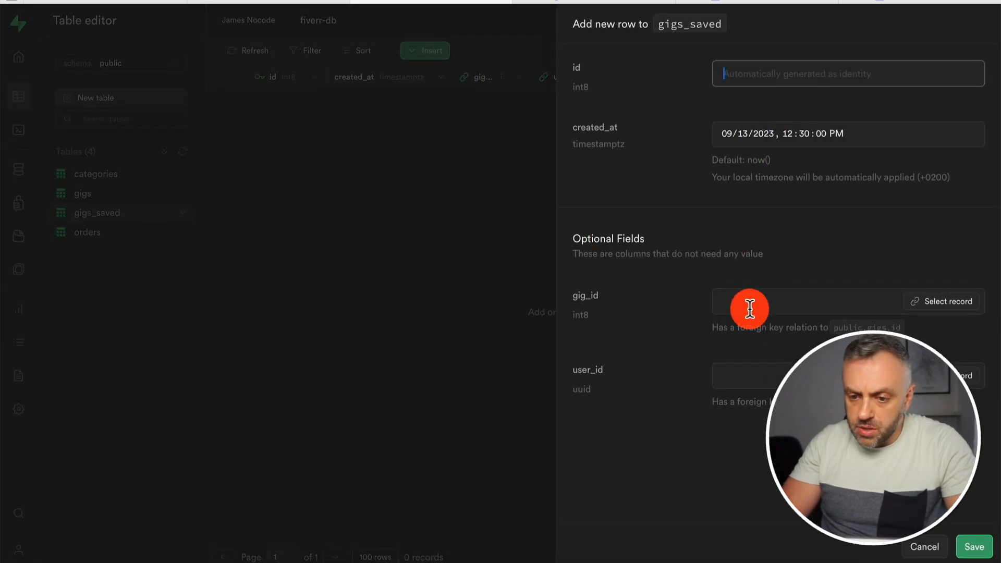
key(ctrl+v)
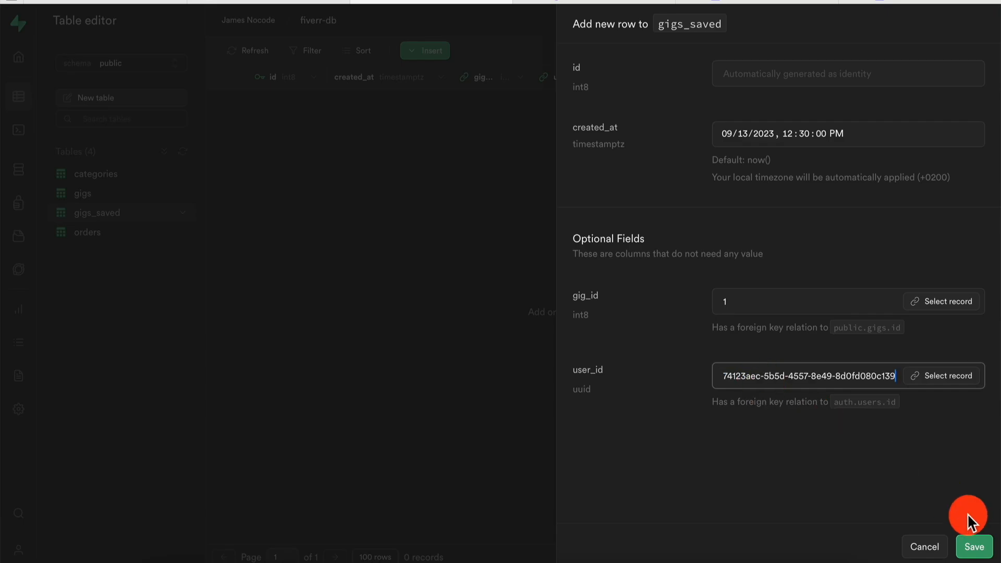
click(971, 547)
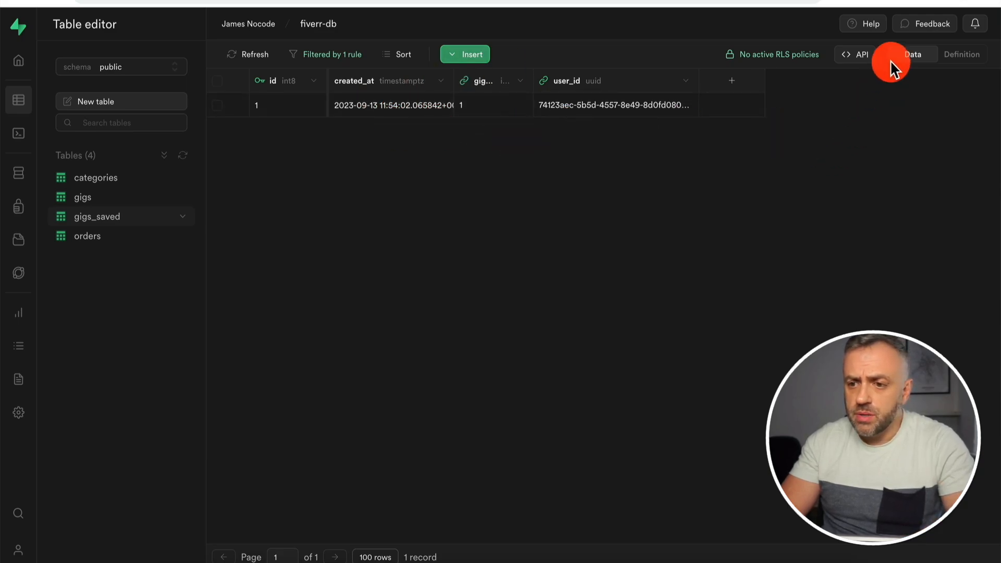
Create a custom policy named 'AllowAll' covering ALL operations on gigs_saved.
click(774, 58)
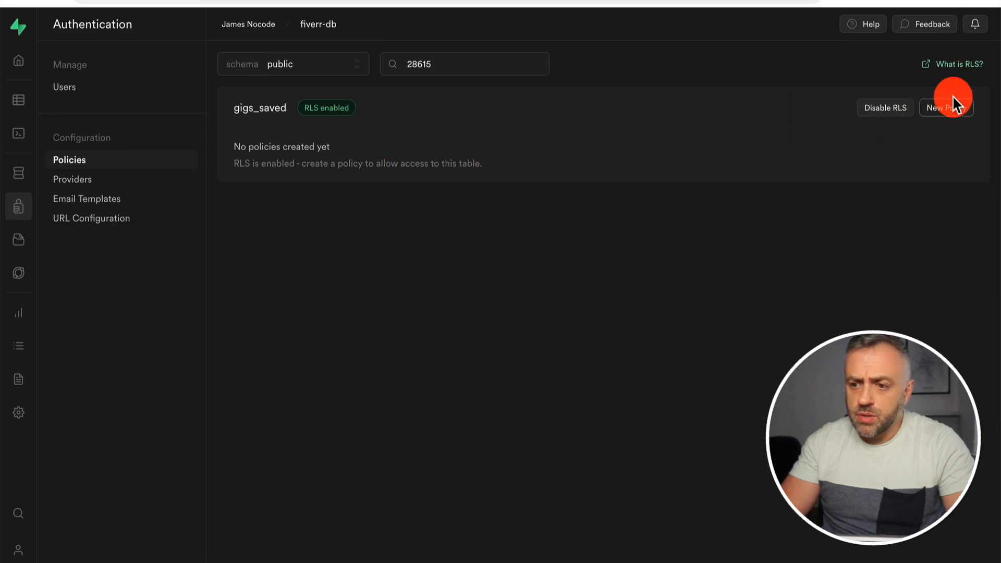
click(953, 109)
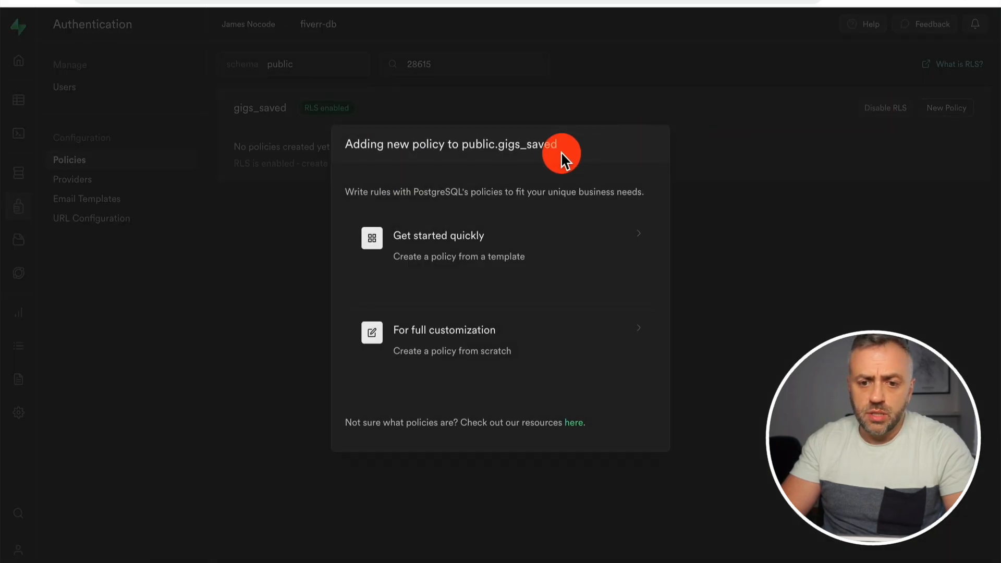
click(458, 346)
click(509, 104)
text(AllowAll)
click(677, 182)
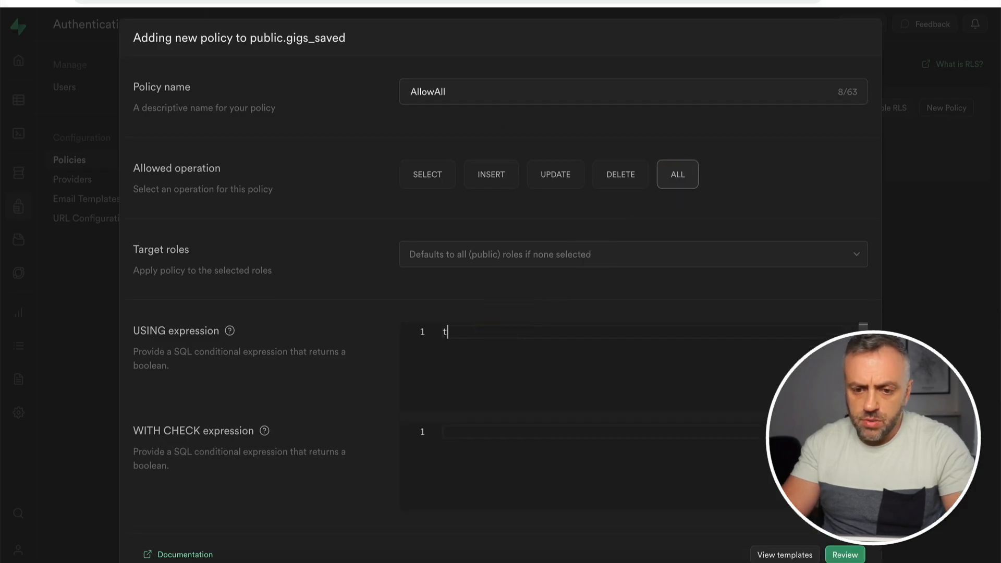
click(843, 554)
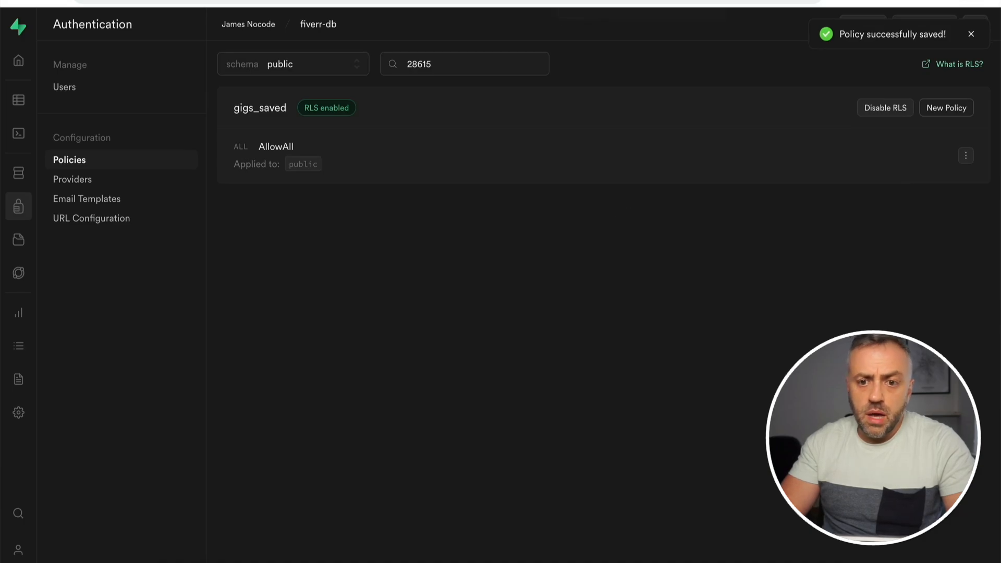
Re-import the Supabase schema in FlutterFlow and check the gigs_saved fields.
click(774, 190)
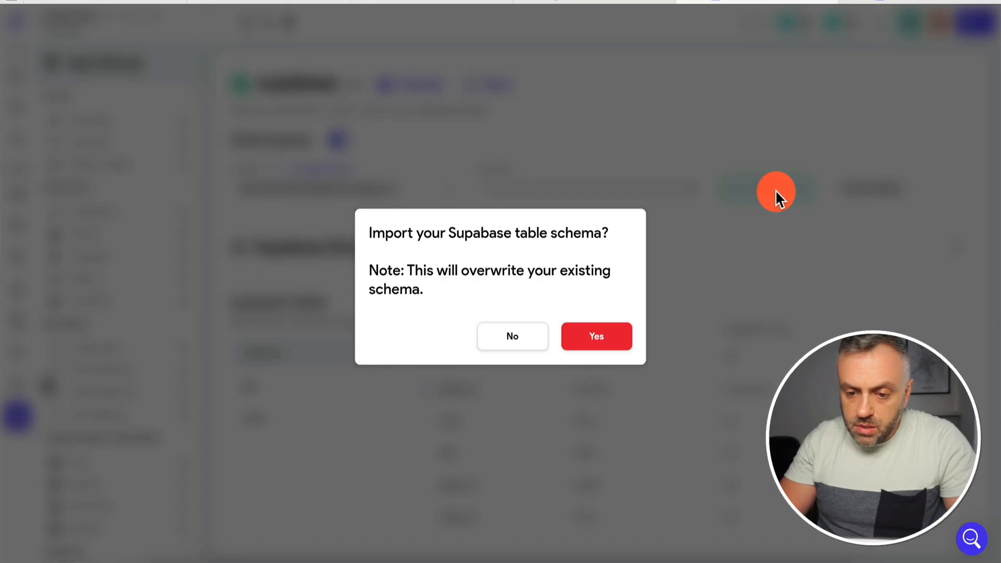
click(587, 340)
click(288, 418)
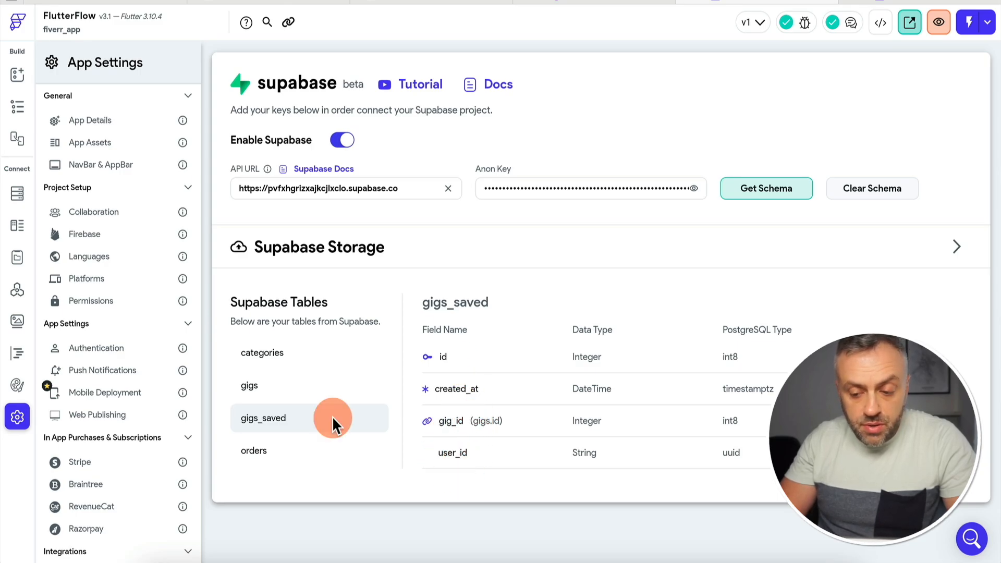
Select the ListView inside ListViewSaved in the homepage's Recently saved section.
click(33, 74)
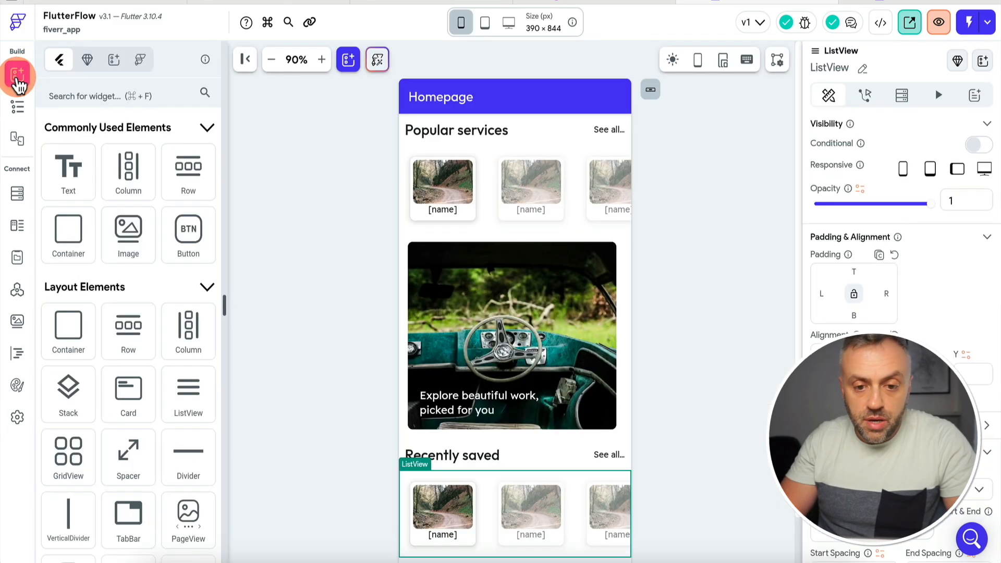
click(467, 482)
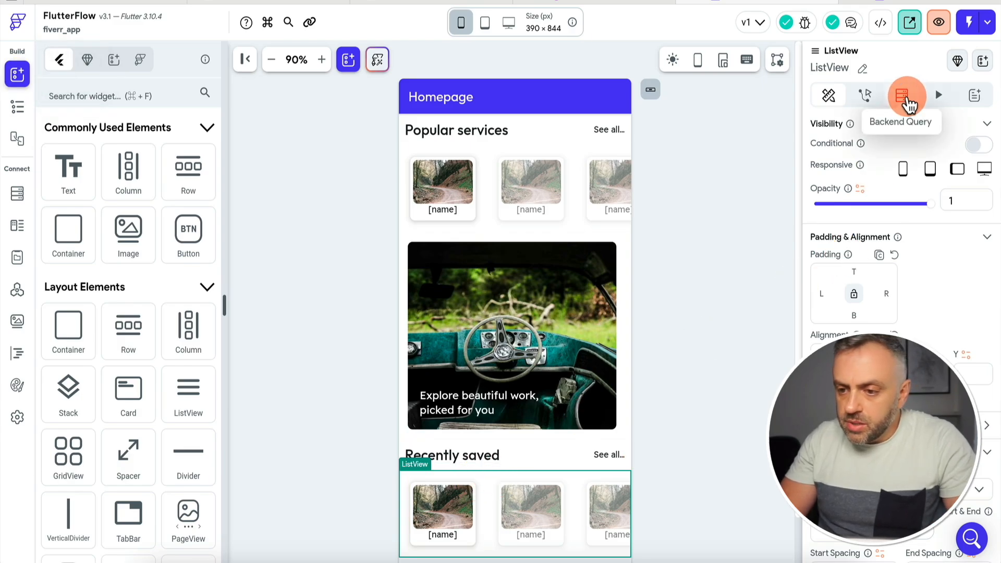
click(908, 104)
click(17, 107)
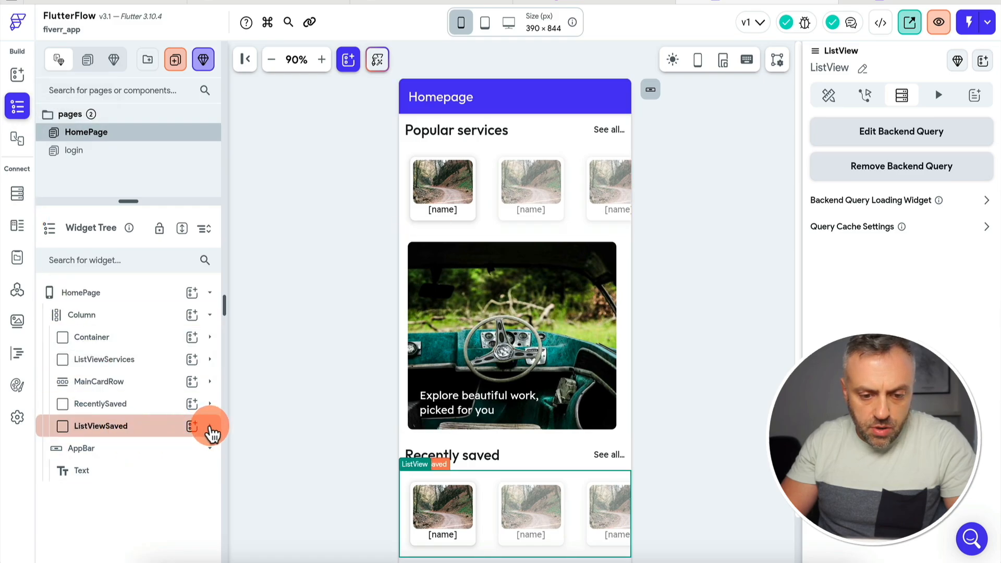
click(209, 426)
click(154, 450)
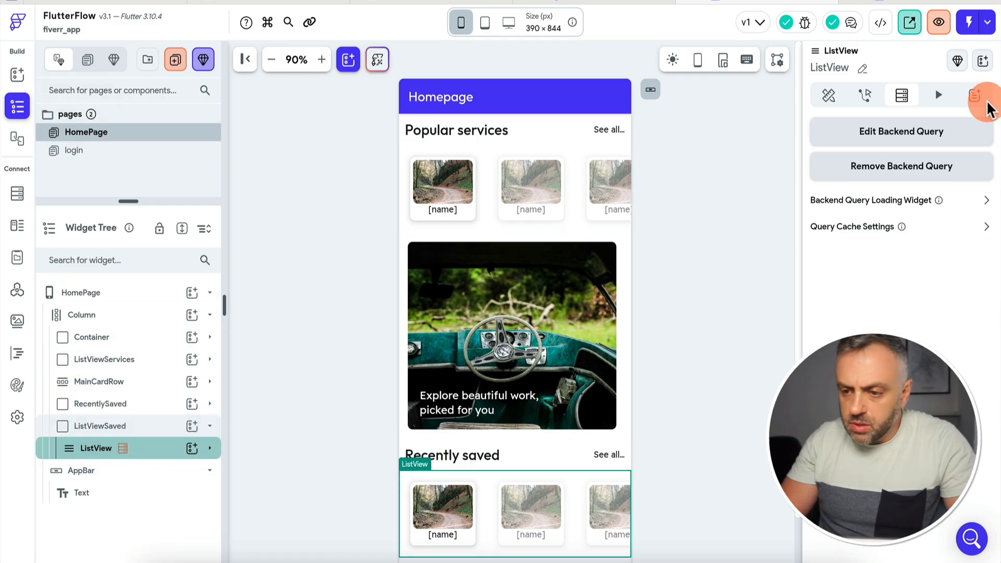
Query gigs_saved with a filter where user_id equals the current user's ID.
click(926, 136)
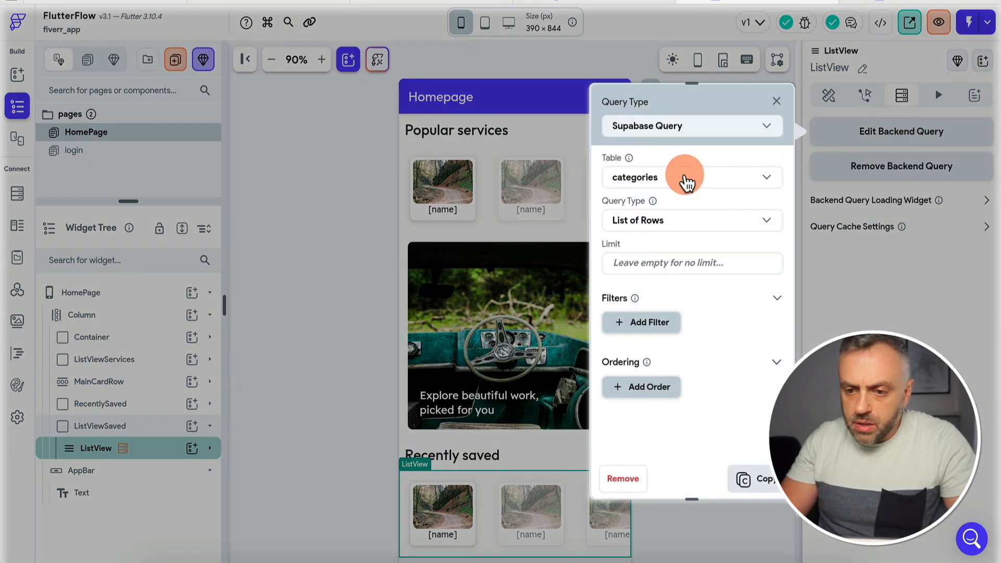
click(687, 180)
click(656, 248)
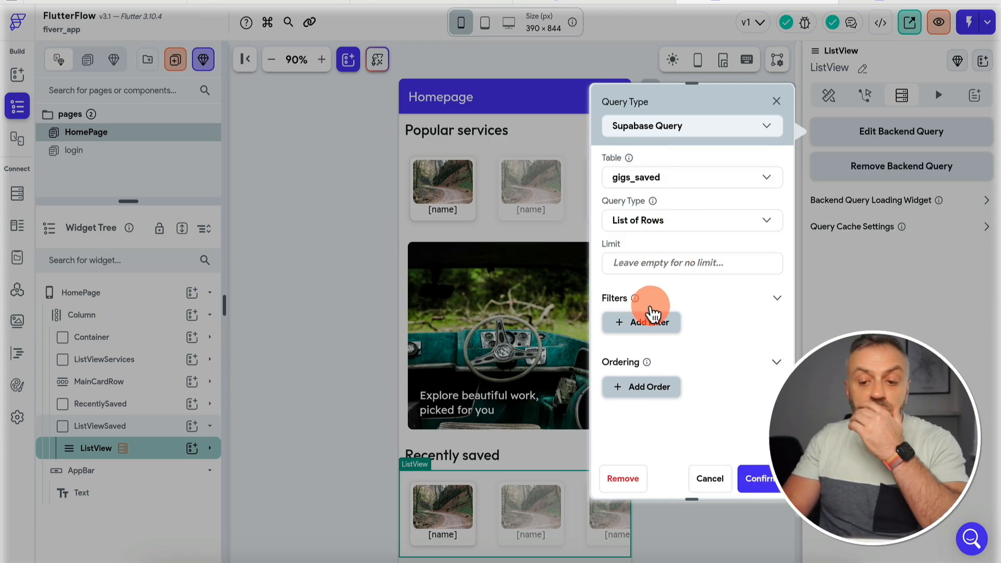
click(649, 326)
click(673, 384)
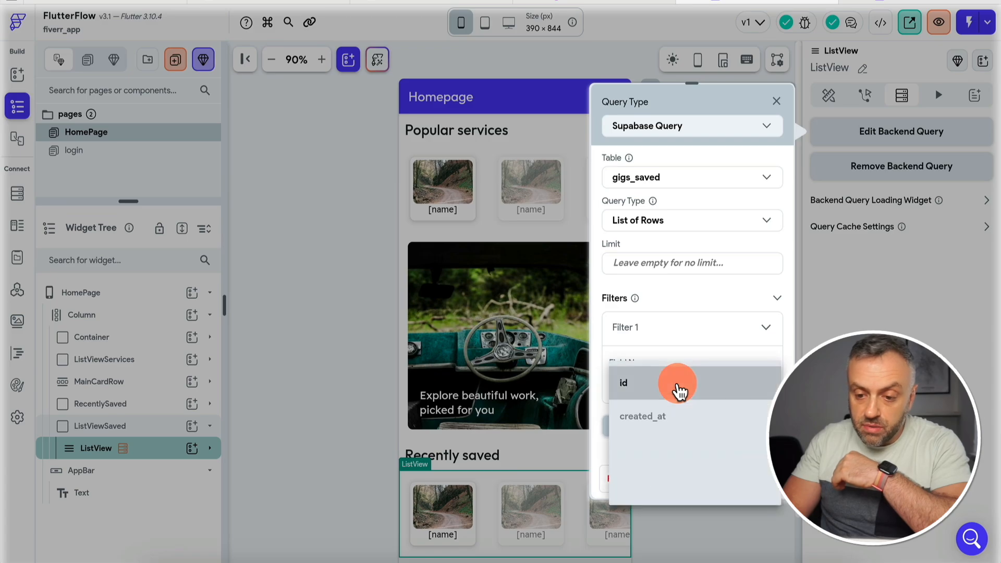
click(661, 490)
scroll(670, 354, down, 3)
click(712, 258)
click(696, 259)
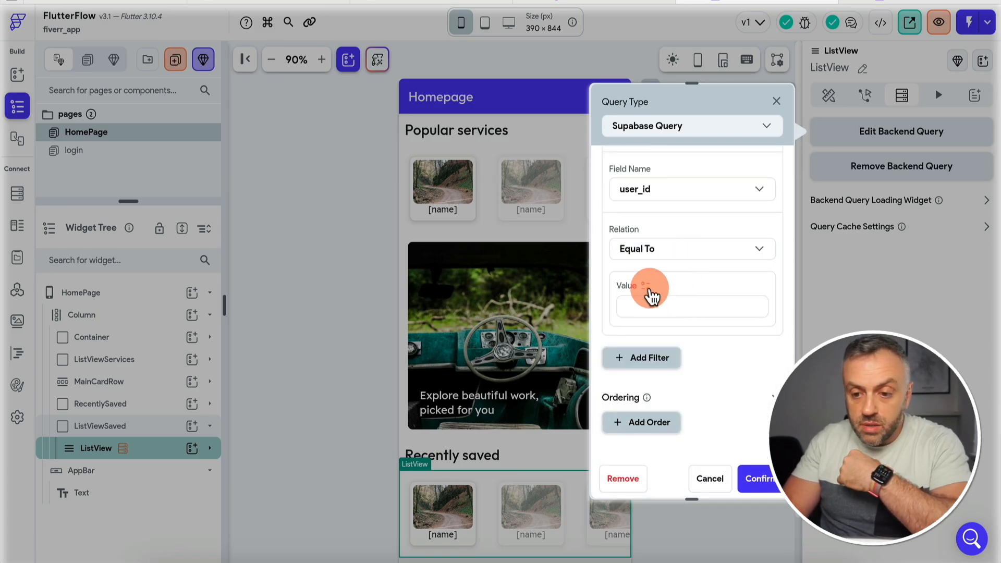
click(647, 287)
click(484, 368)
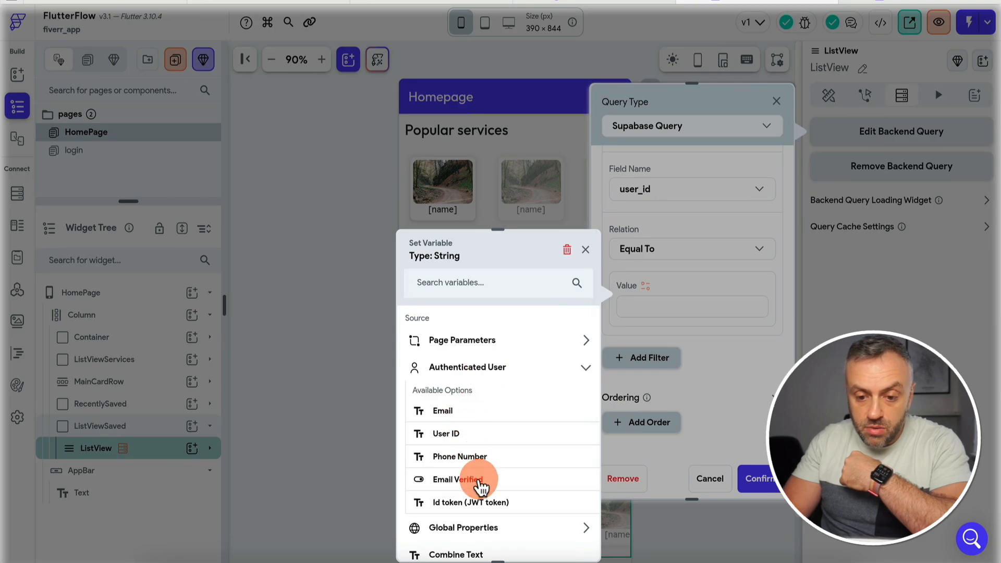
click(459, 437)
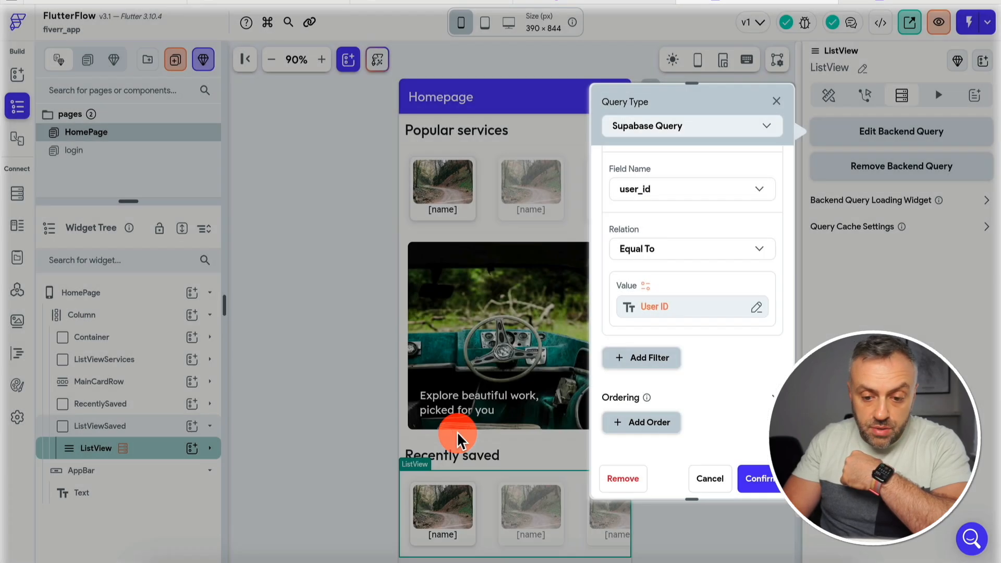
click(759, 479)
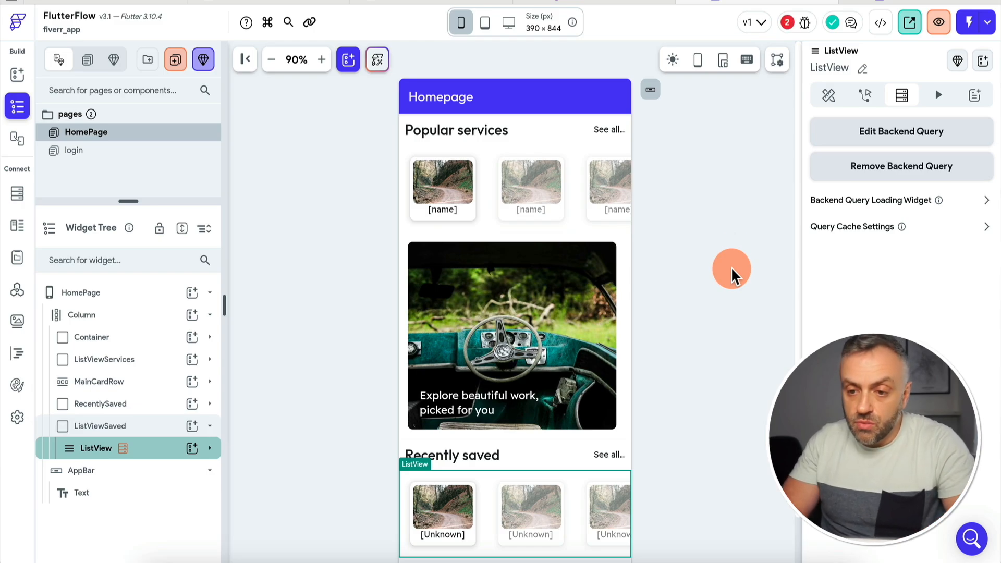
Remove the card name's text binding and the image path binding.
double_click(446, 533)
click(624, 471)
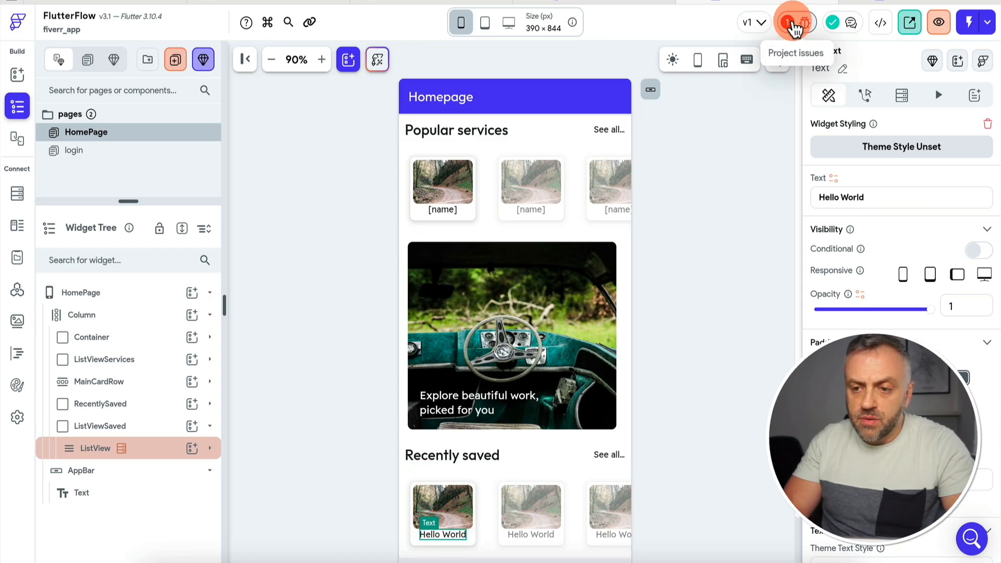
click(789, 25)
click(724, 132)
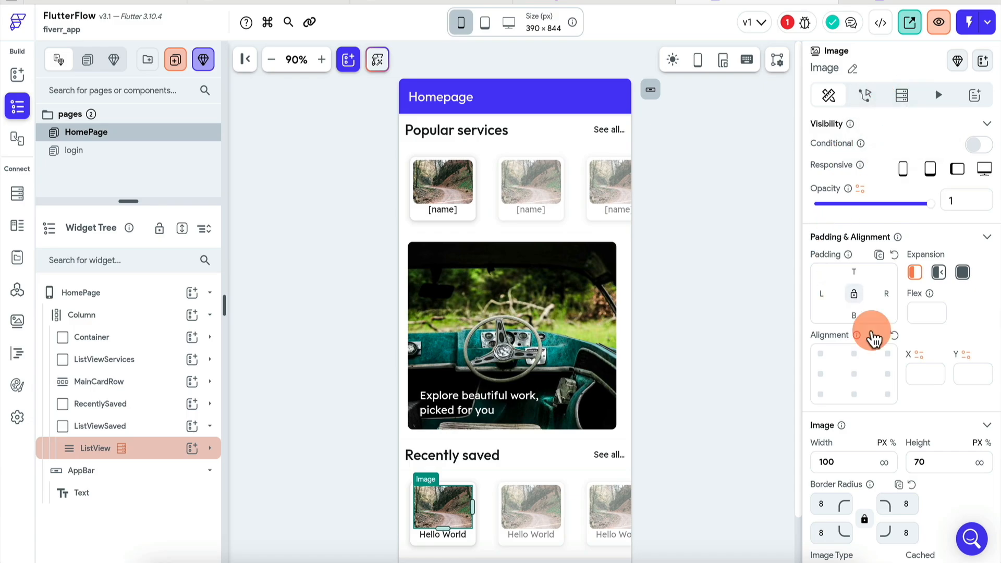
scroll(871, 331, down, 5)
click(838, 354)
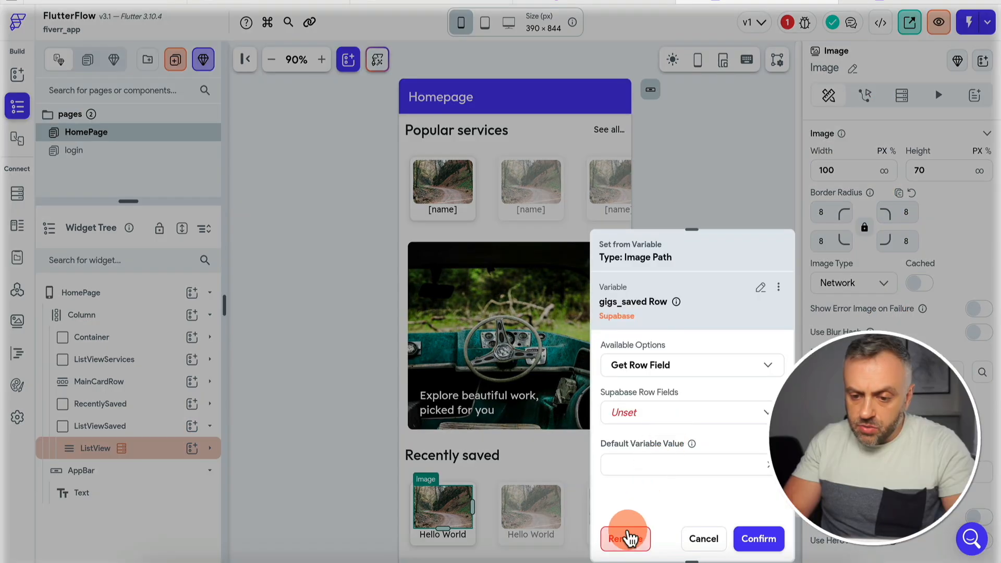
click(627, 542)
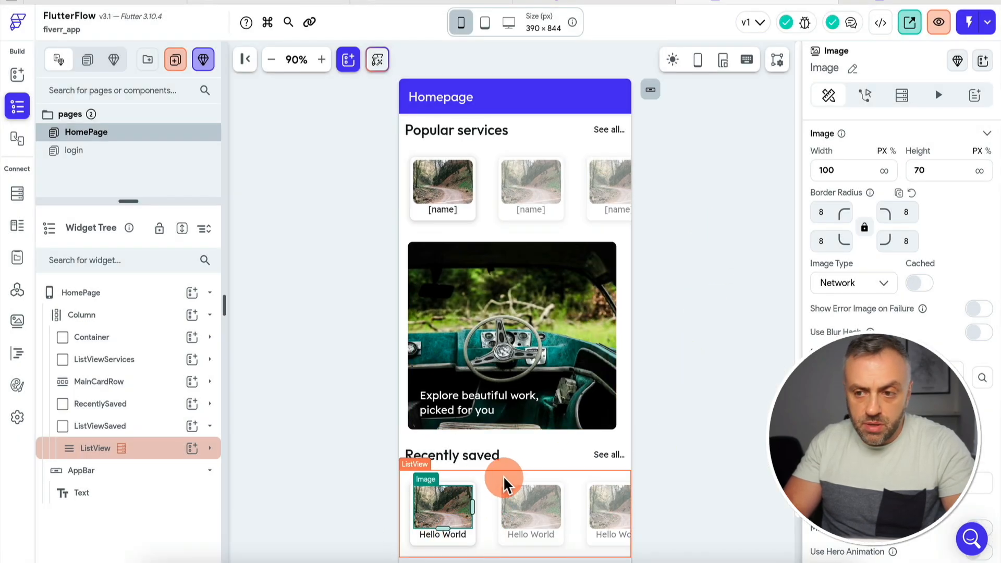
click(920, 1)
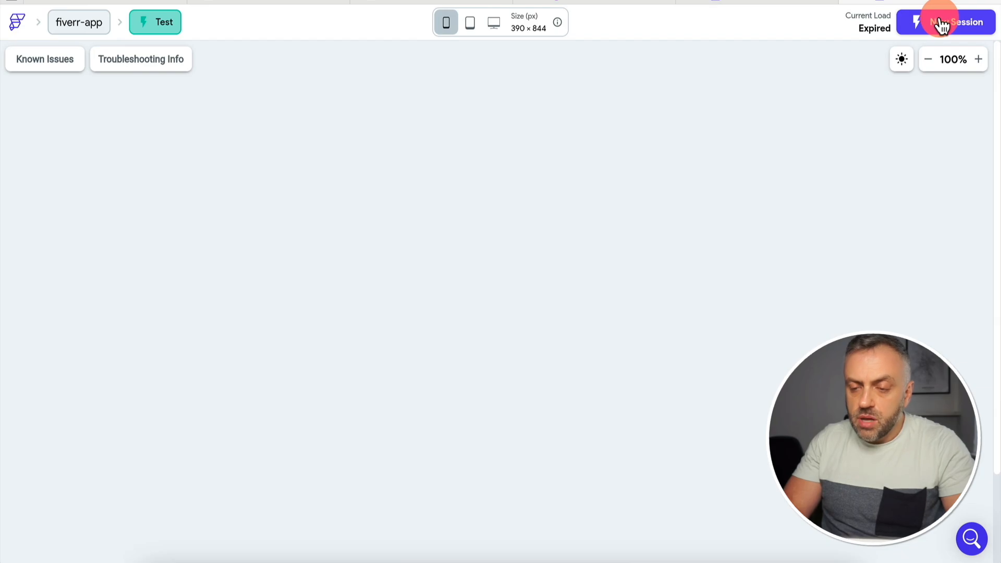
Start a new test session and scroll the preview to Recently saved.
click(940, 21)
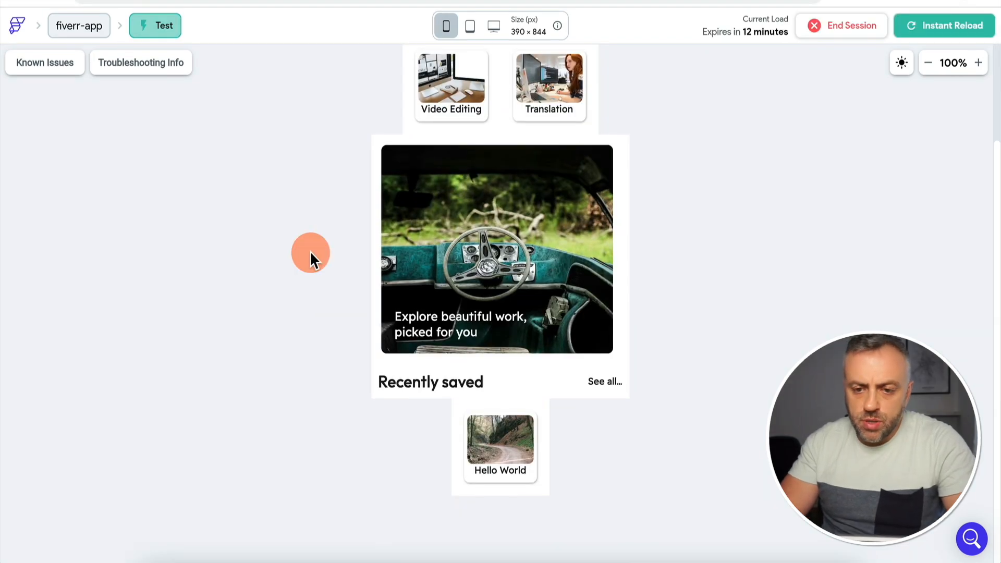
scroll(476, 428, down, 2)
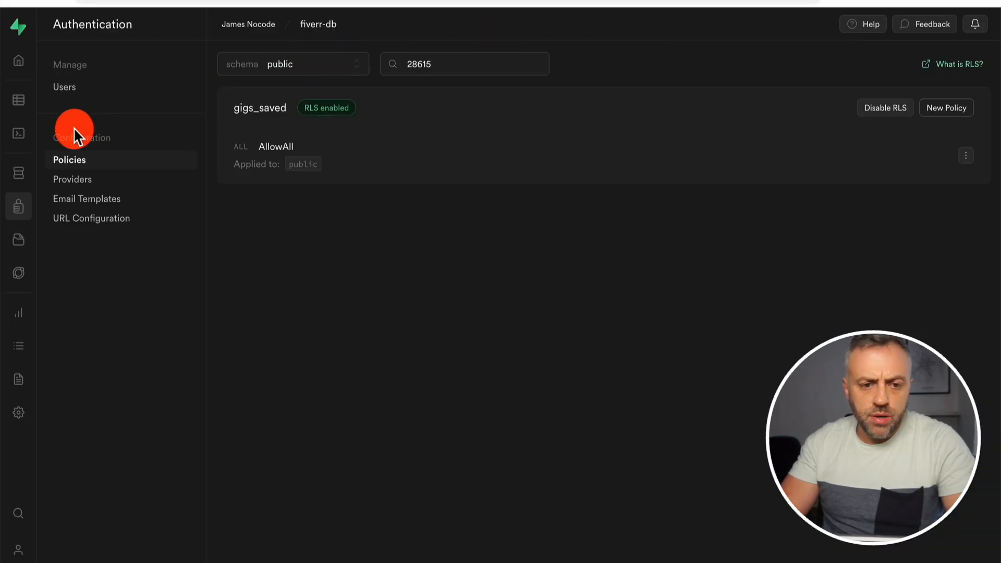
Show the gigs_saved rows in Supabase's Database table editor.
click(23, 181)
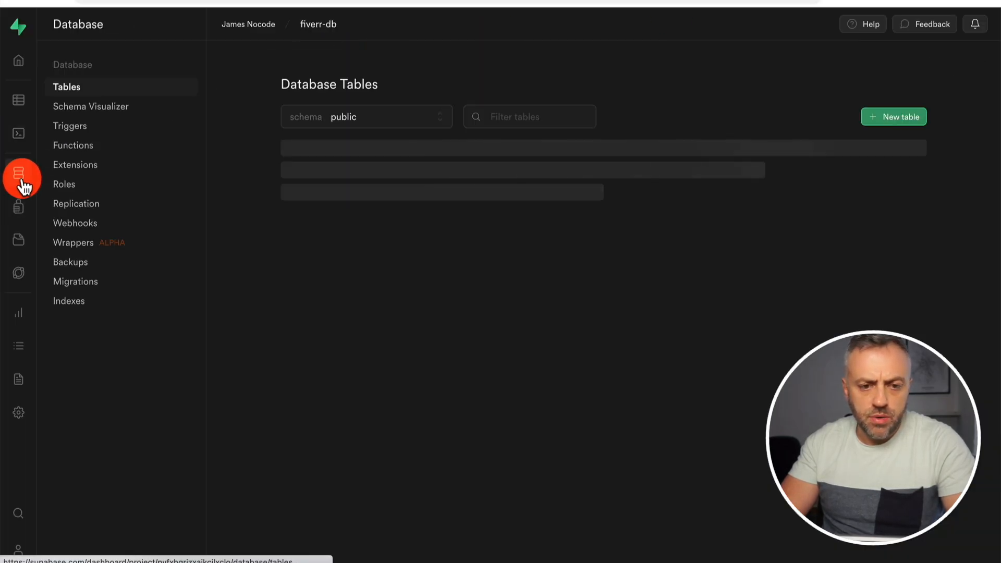
click(21, 100)
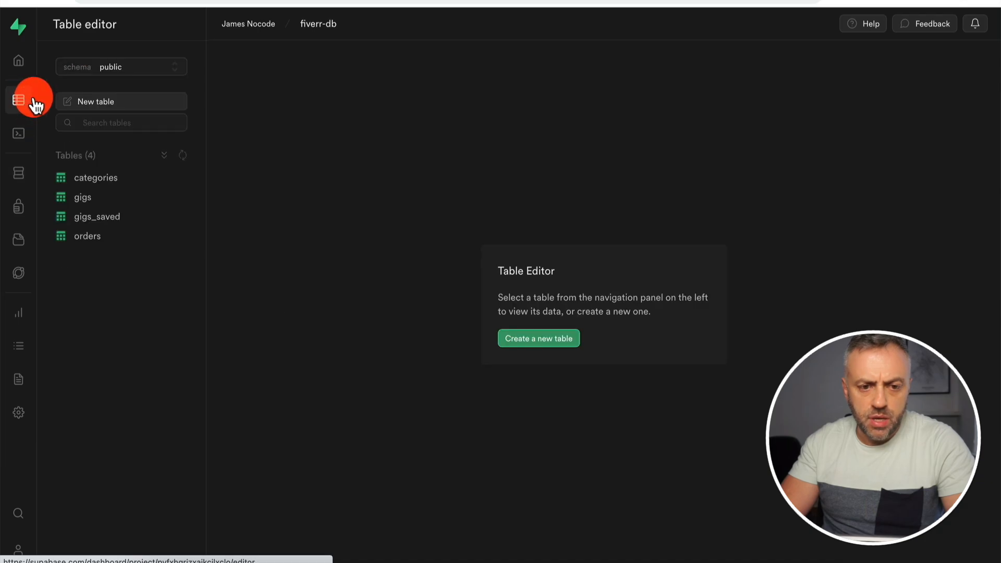
click(112, 217)
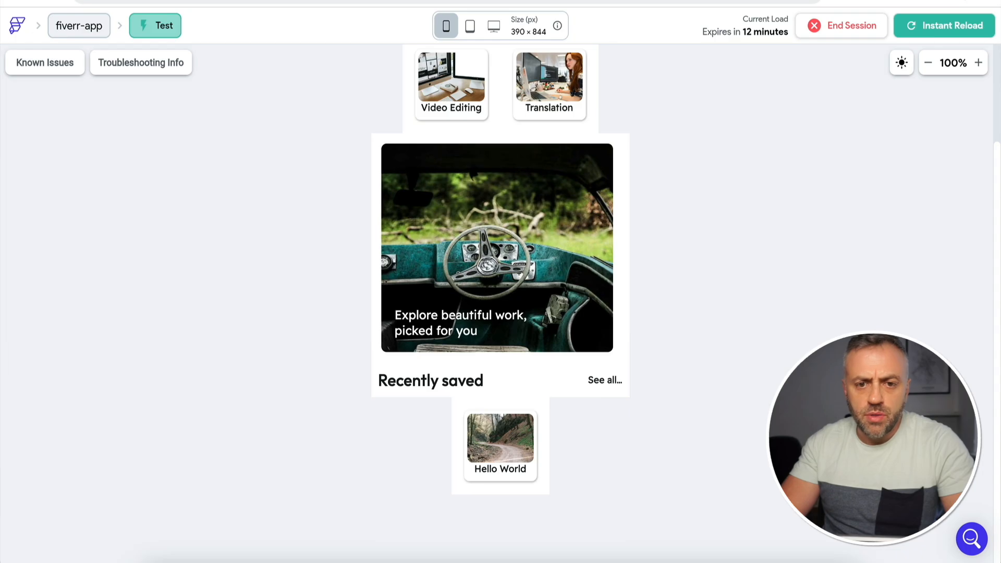
Switch to the Whimsical SEP11-Upwork Clone board and scroll through it.
click(157, 1)
scroll(281, 358, down, 3)
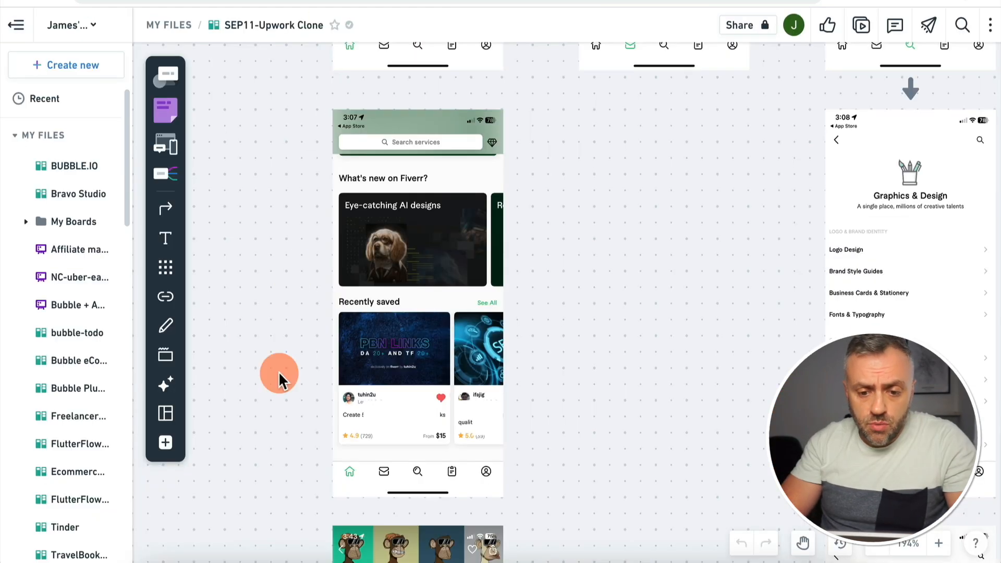
Scroll to the Recently saved mockup, then go back to the Supabase table editor.
scroll(261, 423, down, 2)
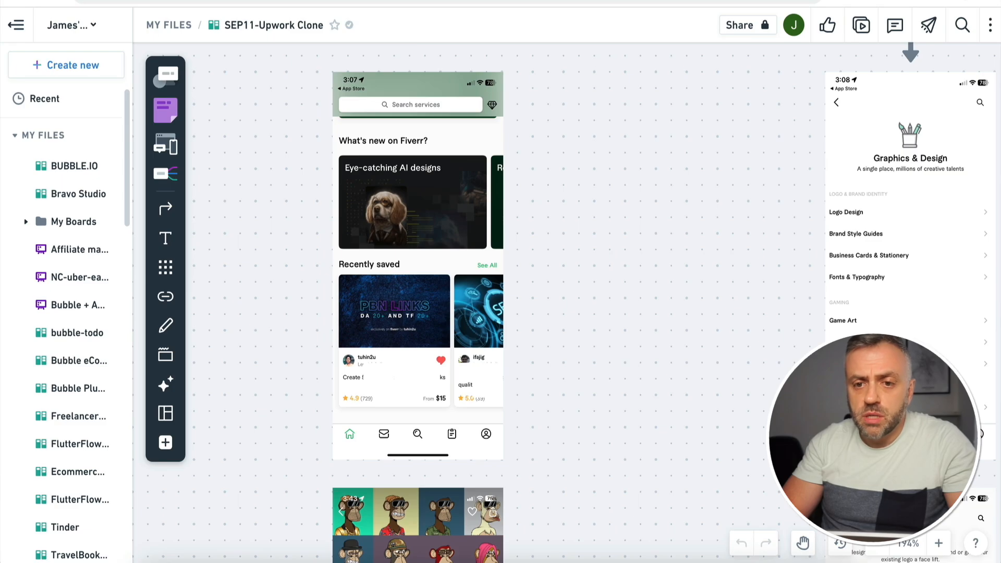
click(594, 1)
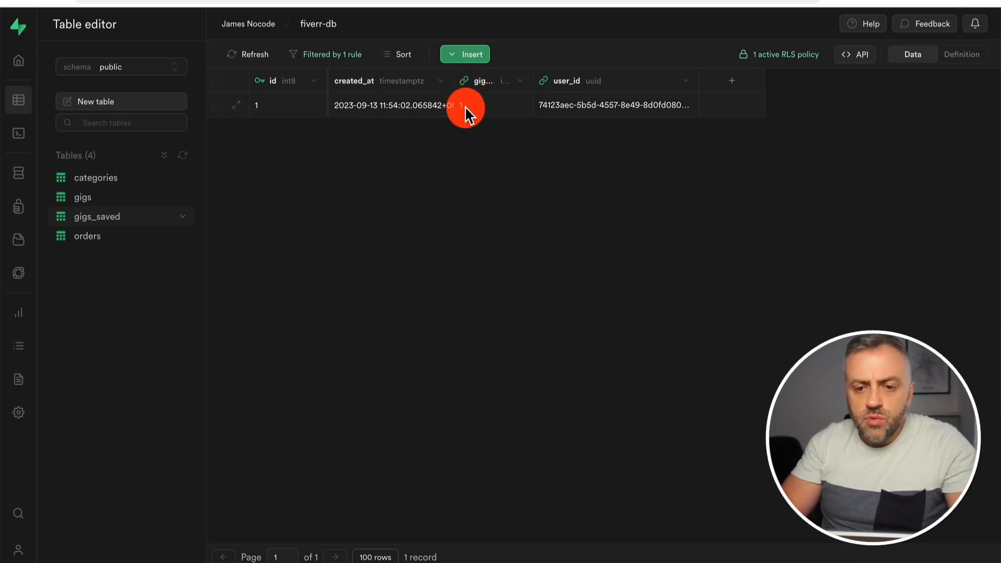
Show the gigs table's rows from the Table editor sidebar.
click(102, 199)
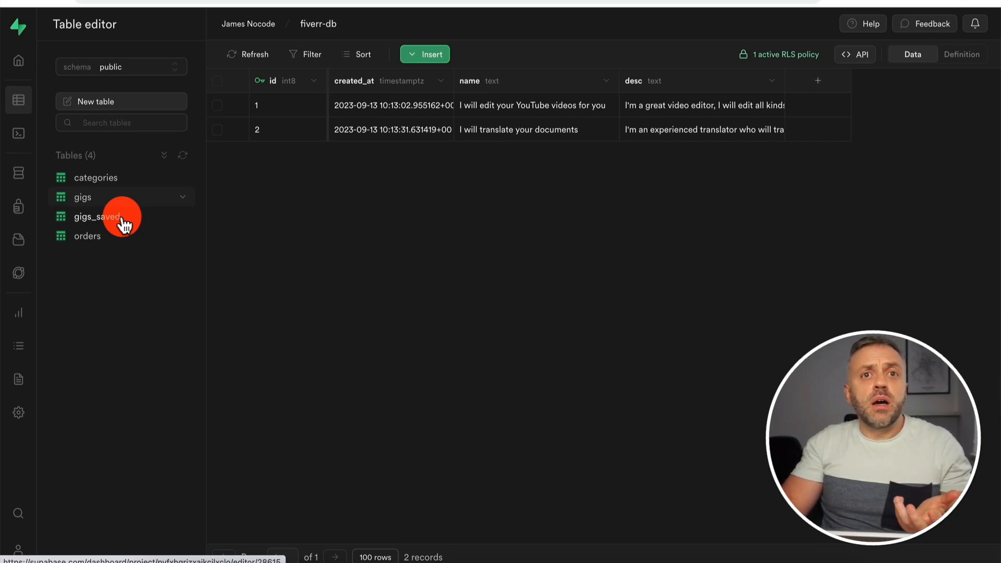
Reopen the gigs_saved table showing its single saved record linking gig 1 to a user.
click(124, 219)
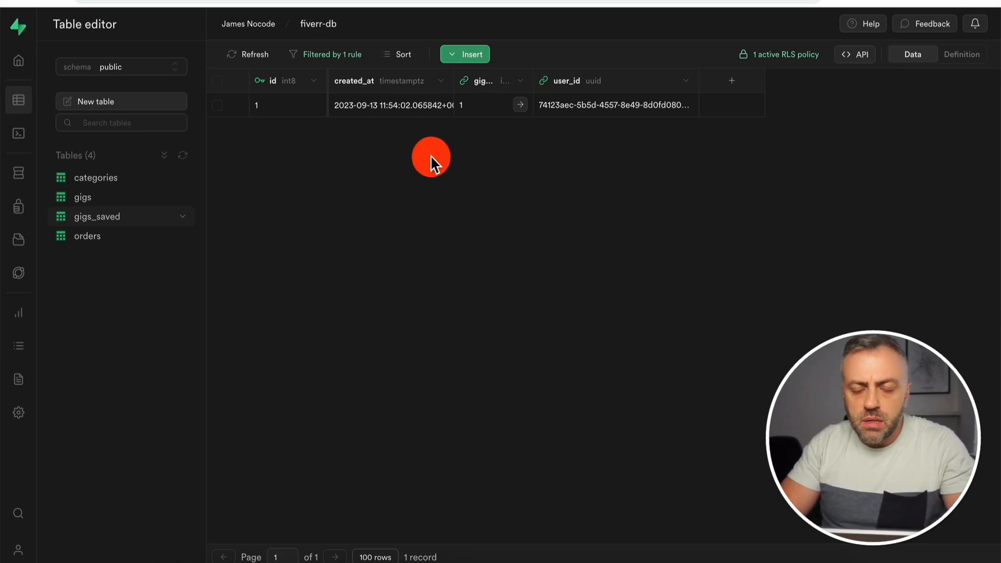
In the gigs table, start inserting a new column named 'image'.
click(104, 198)
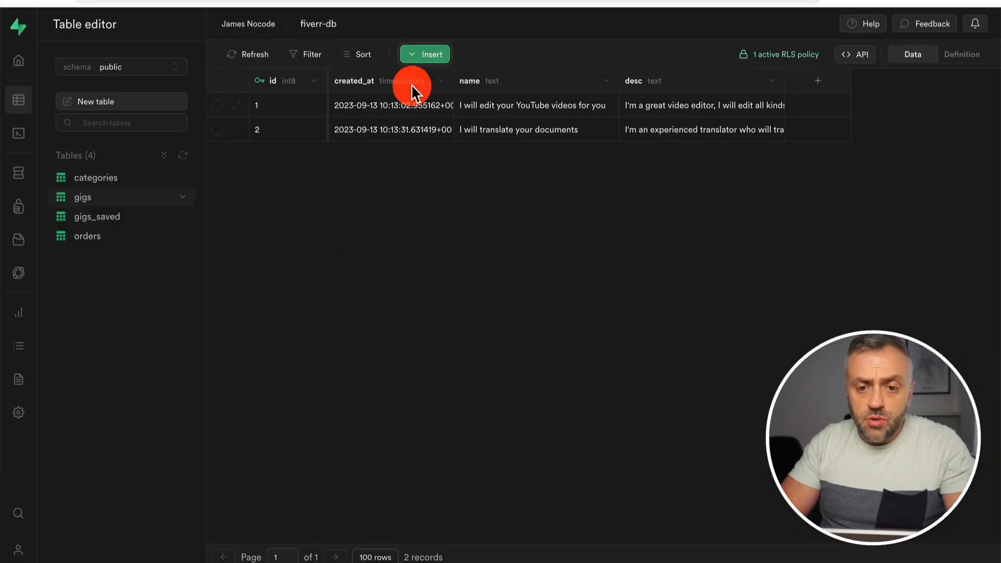
click(430, 58)
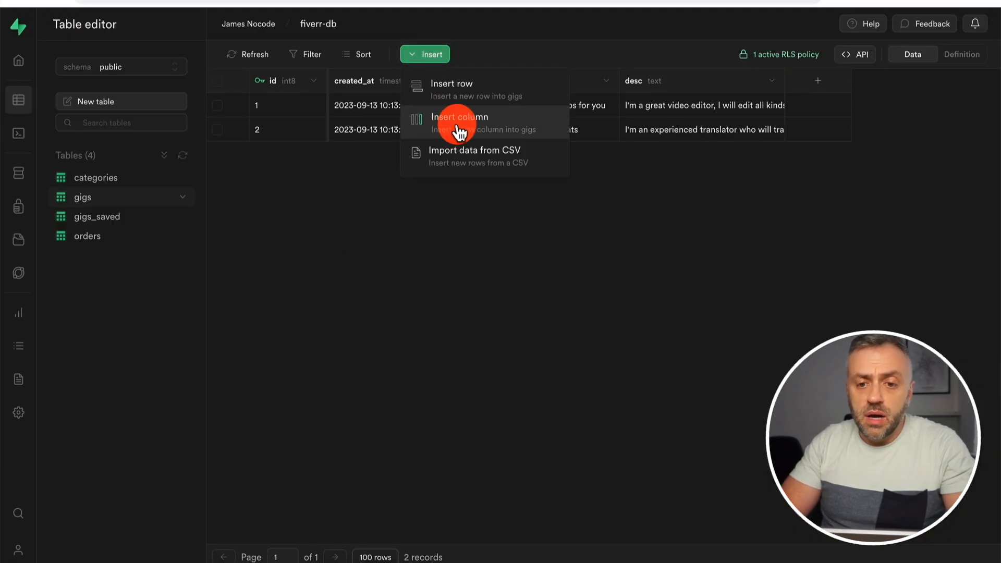
click(456, 126)
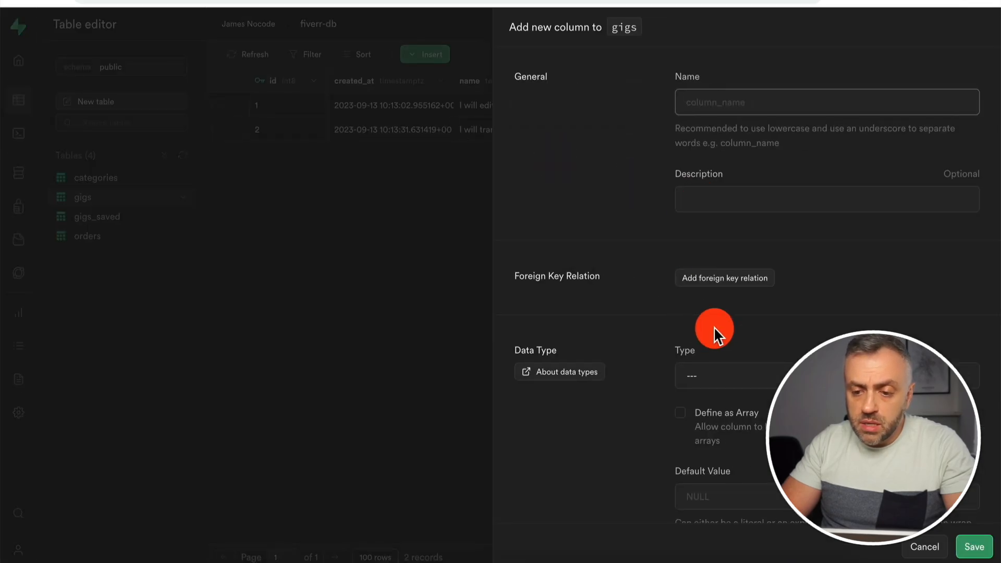
text(image)
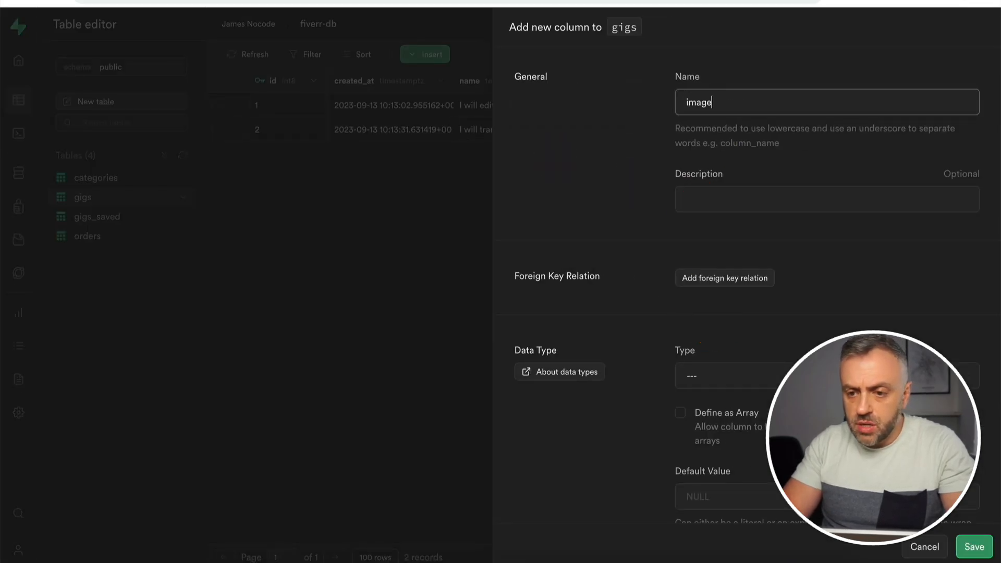
scroll(619, 254, down, 5)
scroll(657, 197, down, 1)
scroll(674, 189, up, 2)
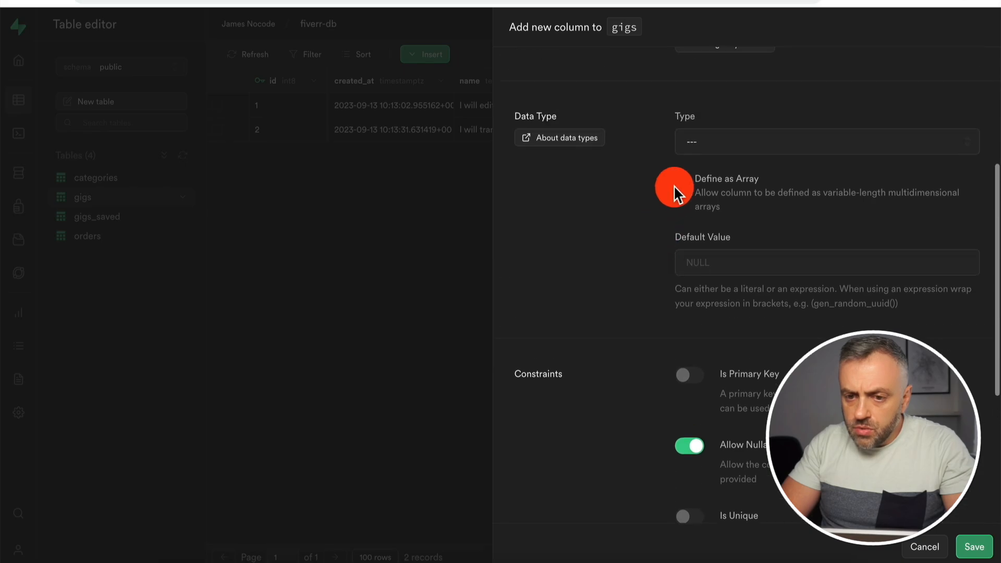
Set the image column's type to text and save it.
click(736, 151)
scroll(722, 286, down, 2)
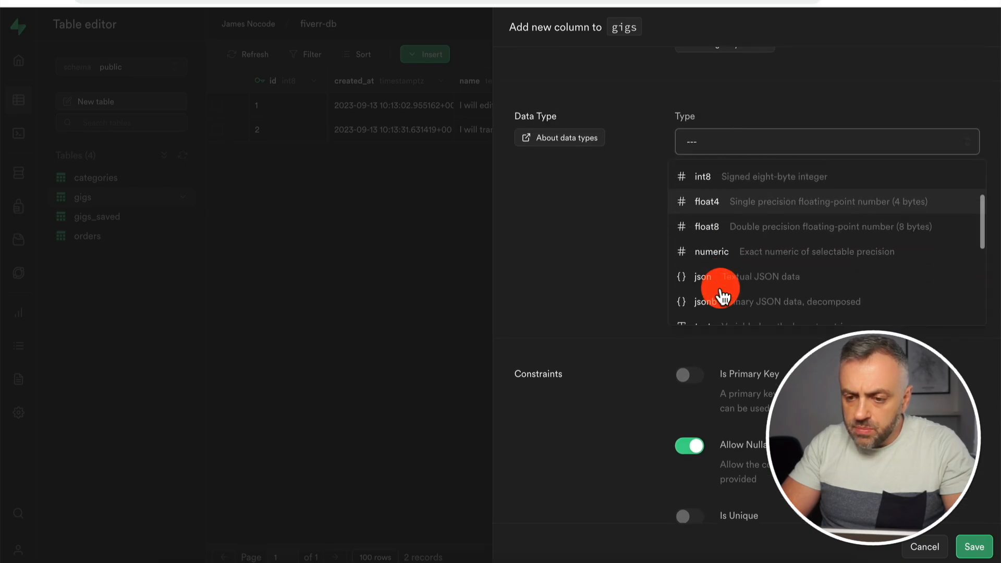
scroll(760, 268, down, 1)
click(763, 260)
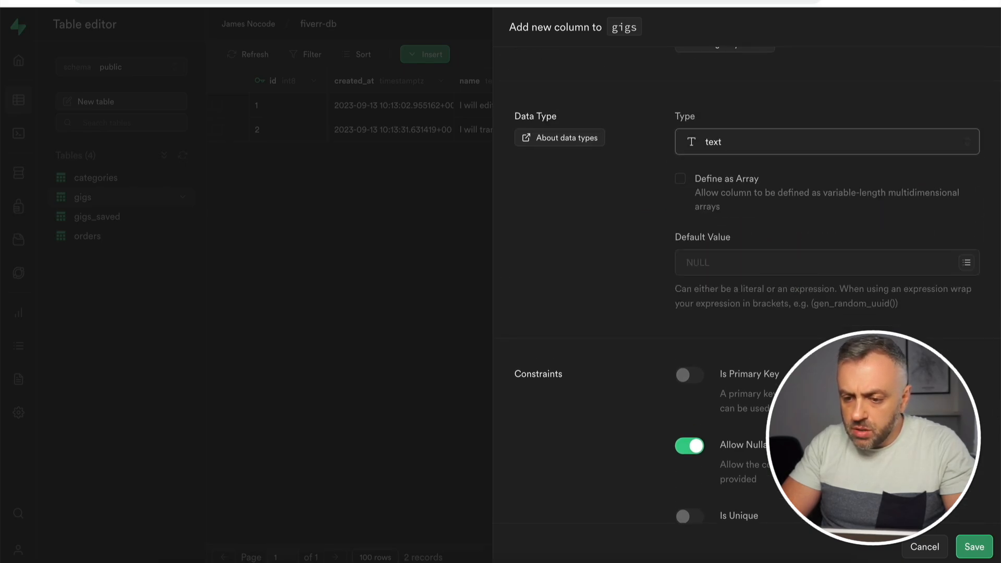
scroll(833, 365, down, 5)
click(978, 554)
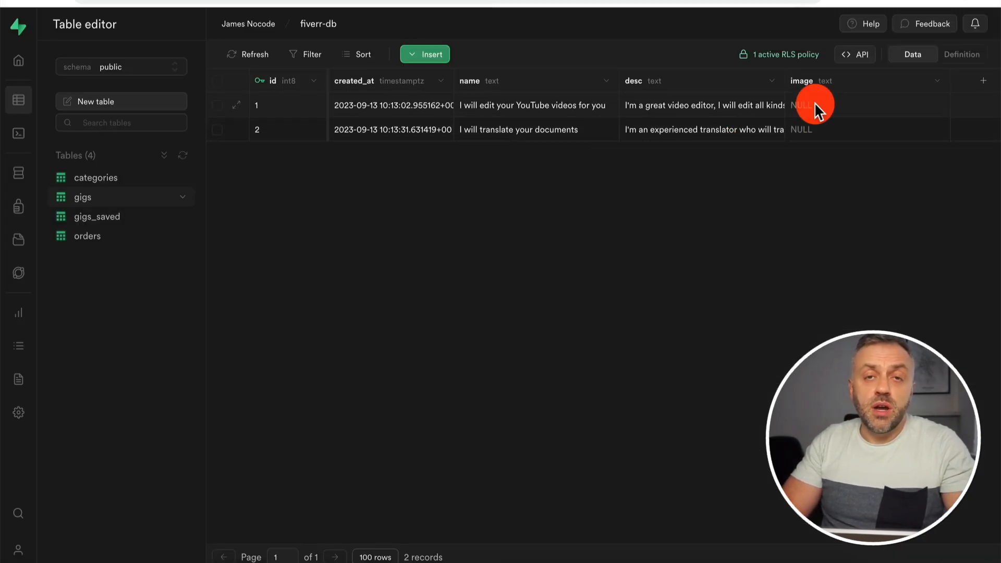
Download the iMac photo with the forest screen from the computer search results.
scroll(848, 209, up, 1)
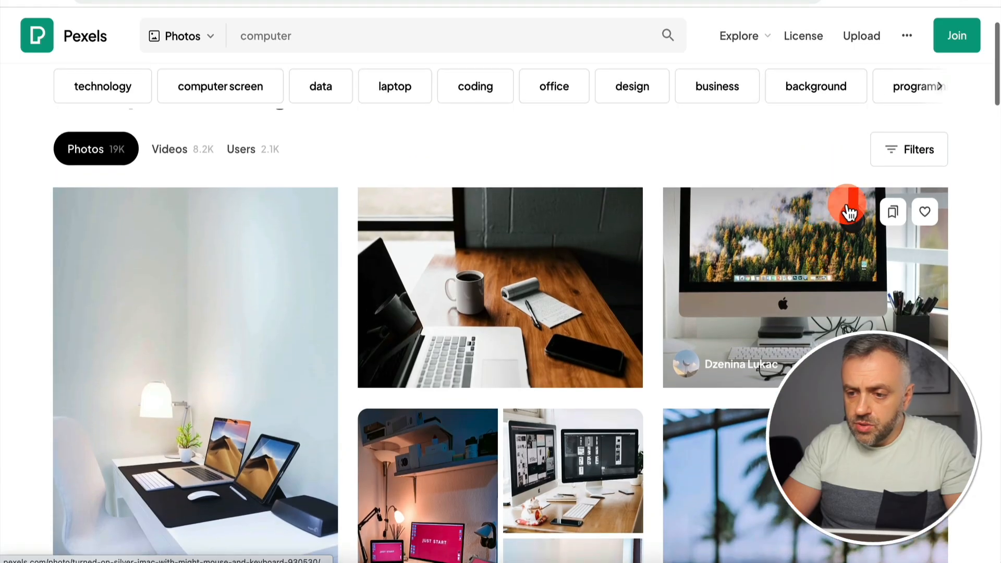
click(908, 363)
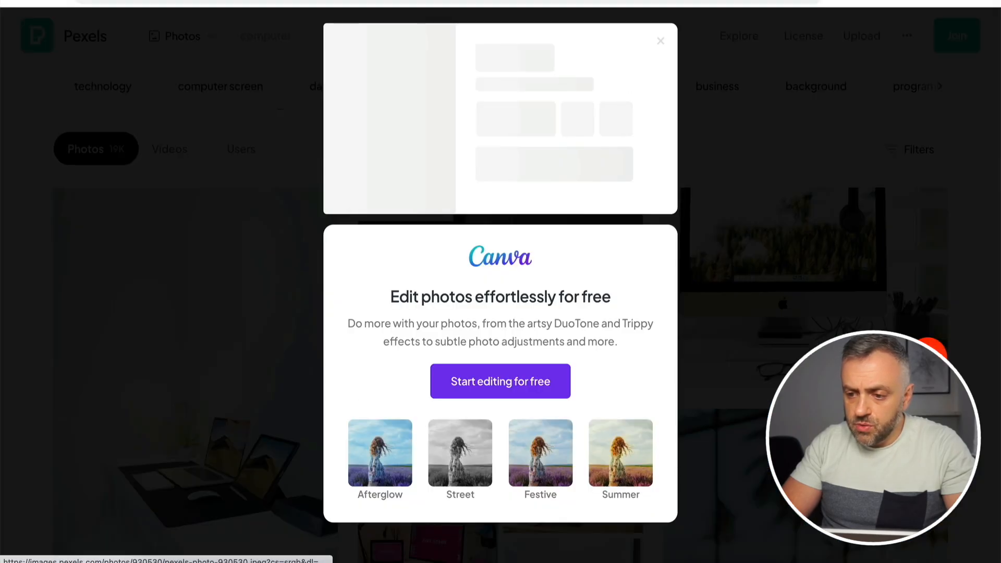
click(732, 168)
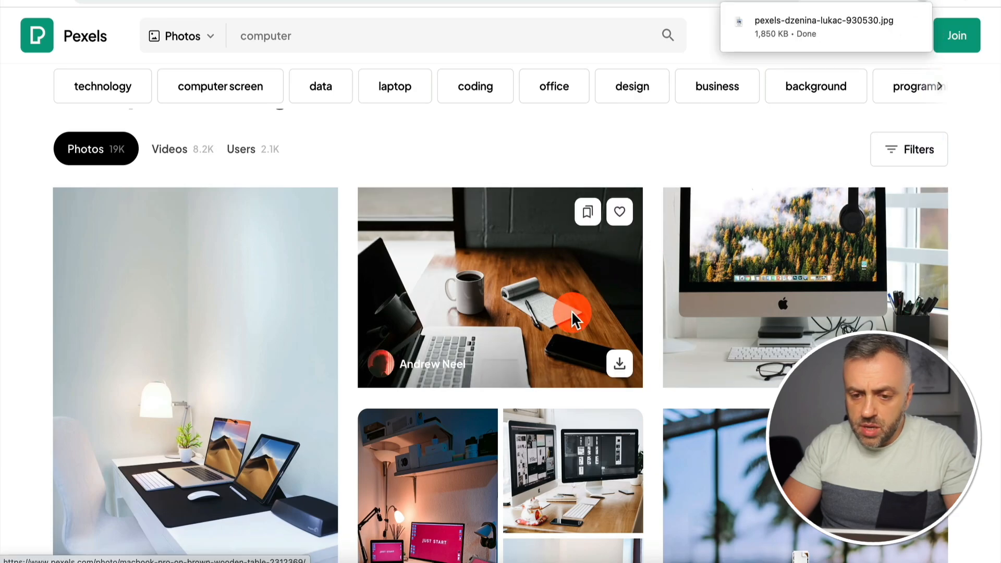
Download the third desk photo from the Pexels Computers collection.
scroll(571, 311, down, 1)
scroll(571, 311, down, 5)
scroll(571, 311, down, 1)
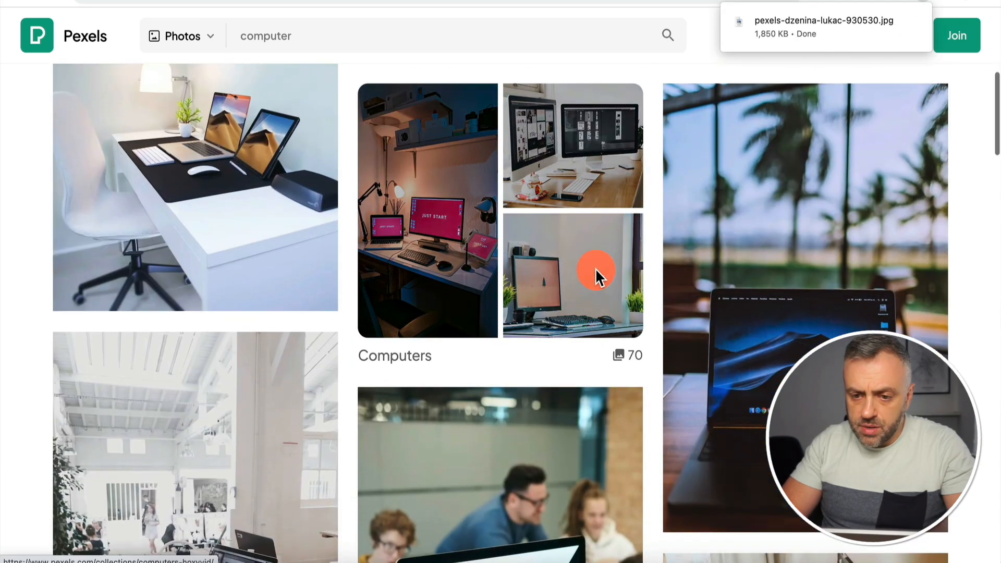
click(596, 275)
click(924, 405)
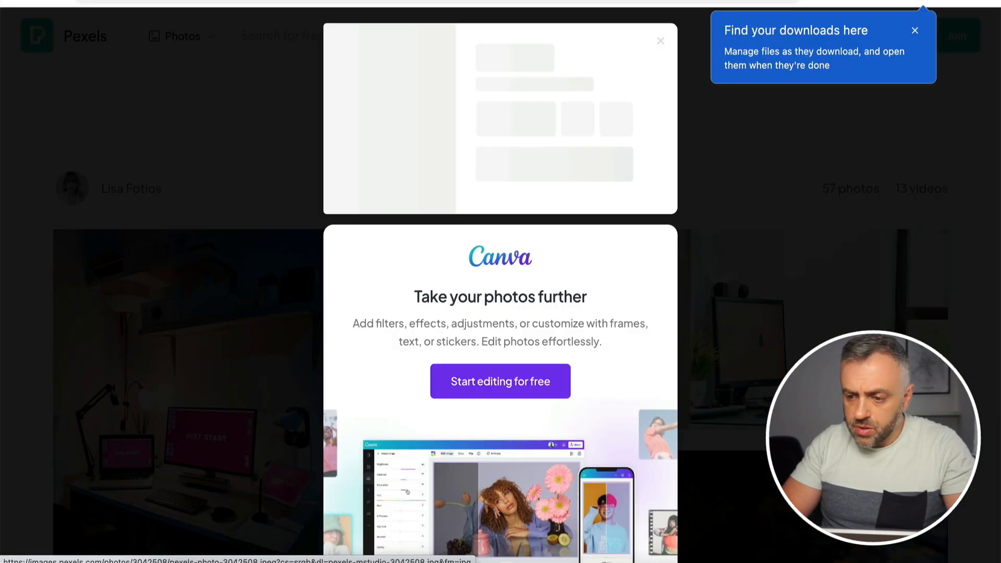
click(712, 172)
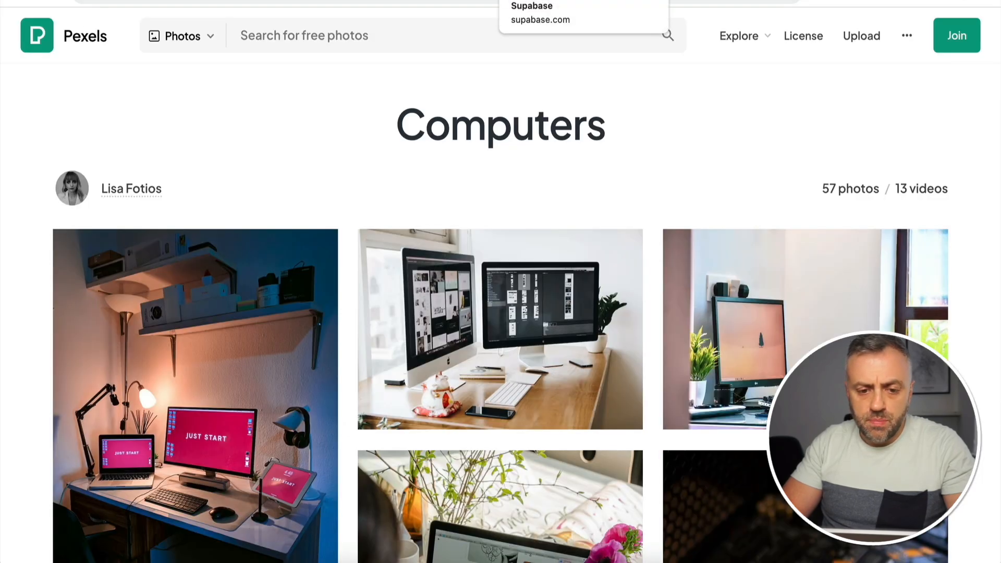
click(552, 1)
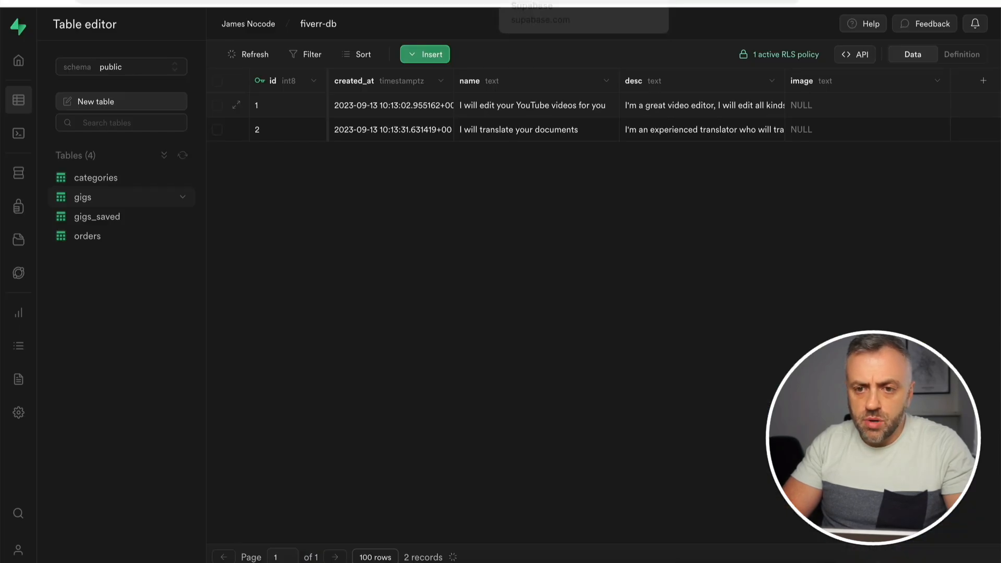
Copy the public URL of the first photo in the images storage bucket.
click(15, 239)
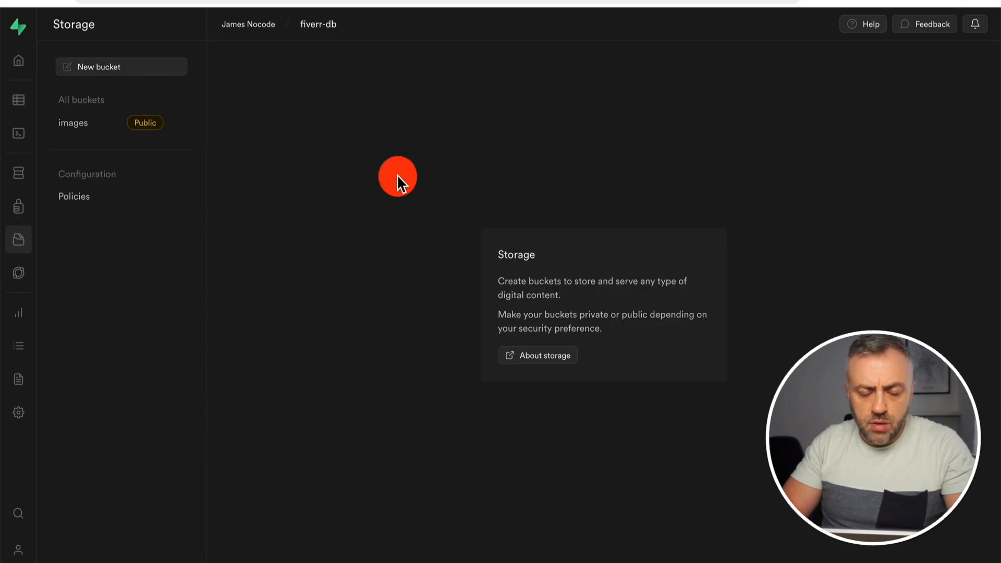
click(94, 117)
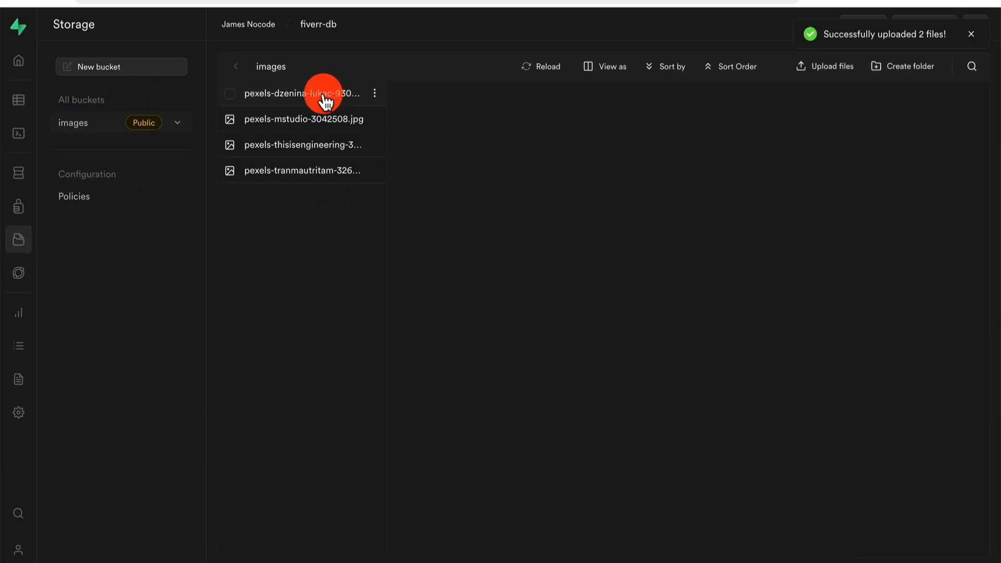
click(324, 99)
click(805, 423)
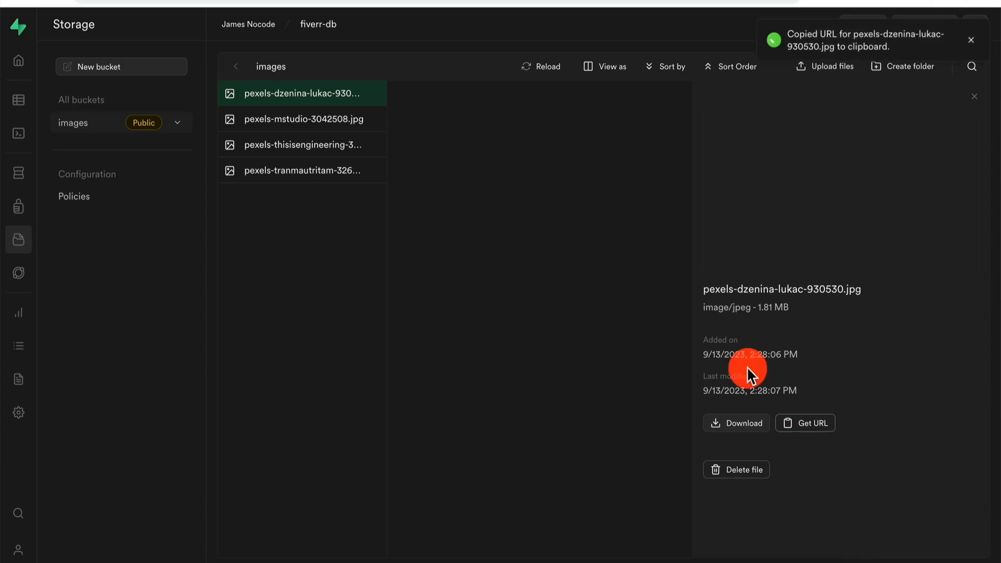
right_click(568, 1)
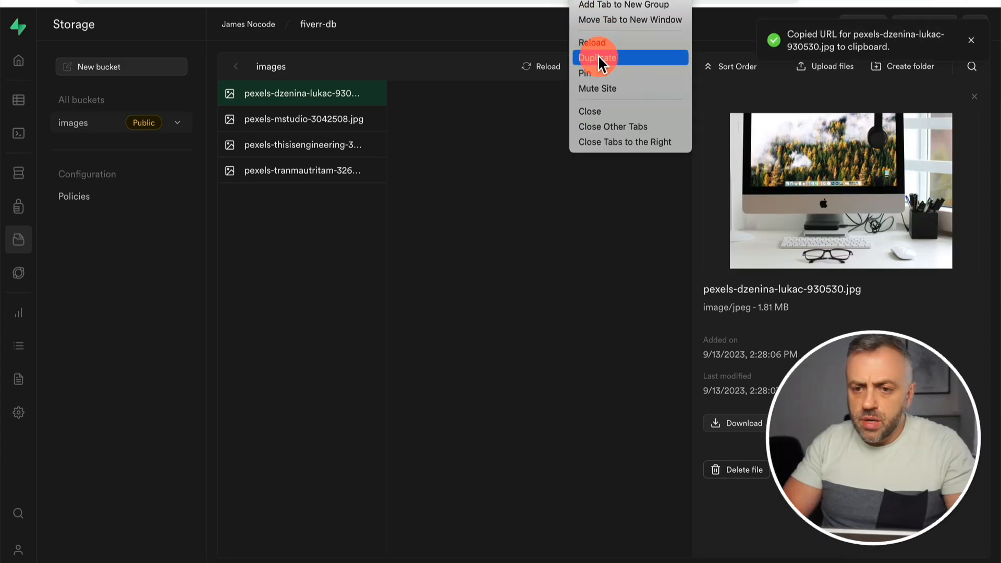
click(598, 56)
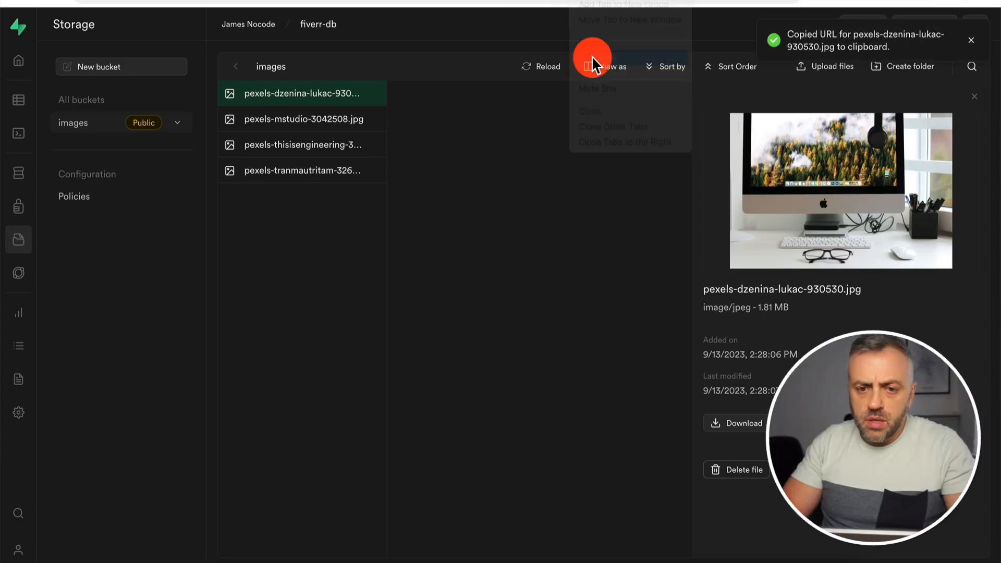
Paste that URL into gig 1's image field in the gigs table.
click(19, 103)
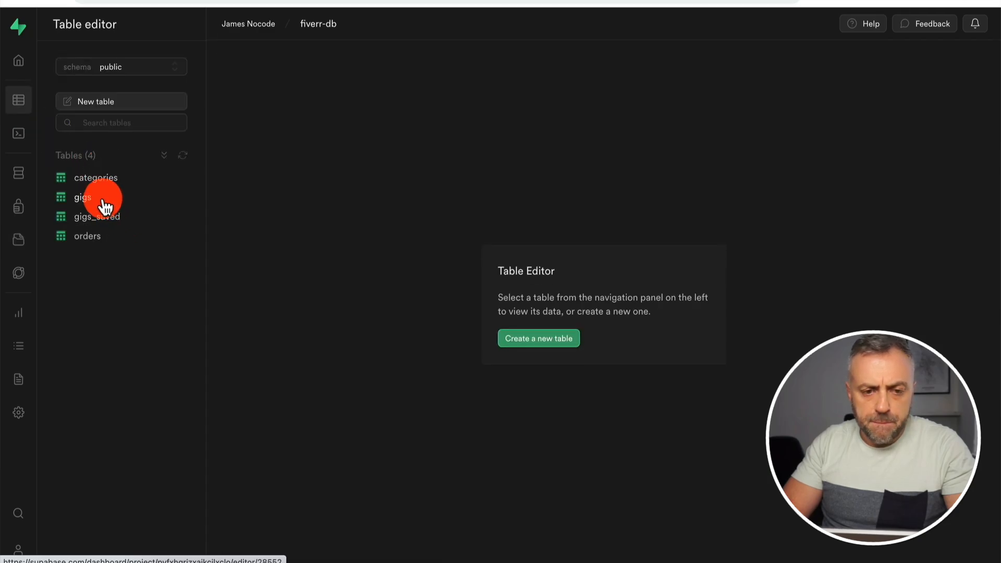
click(102, 207)
double_click(812, 106)
key(Escape)
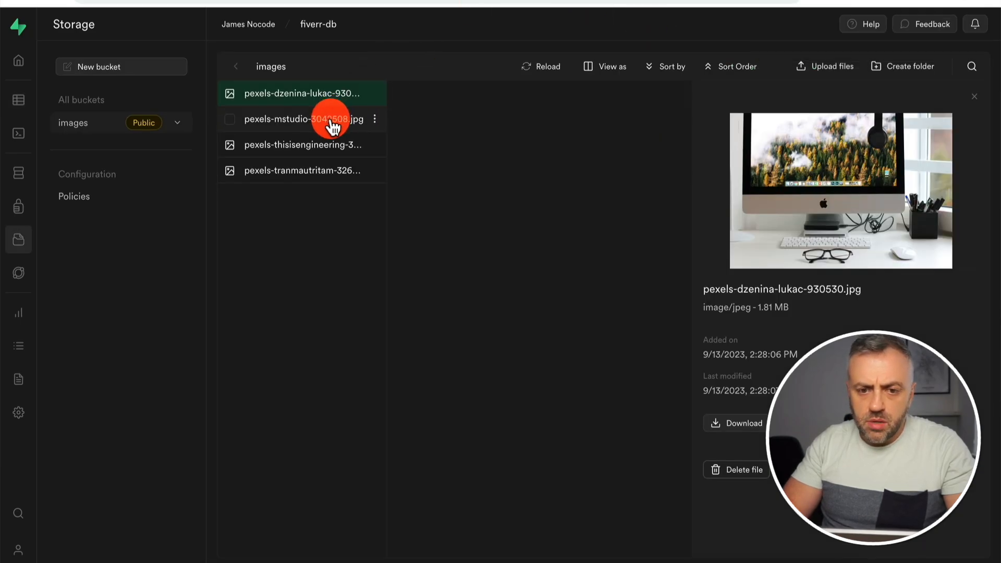
Store the pexels-mstudio-3042508.jpg URL in gig 2's image field.
click(328, 121)
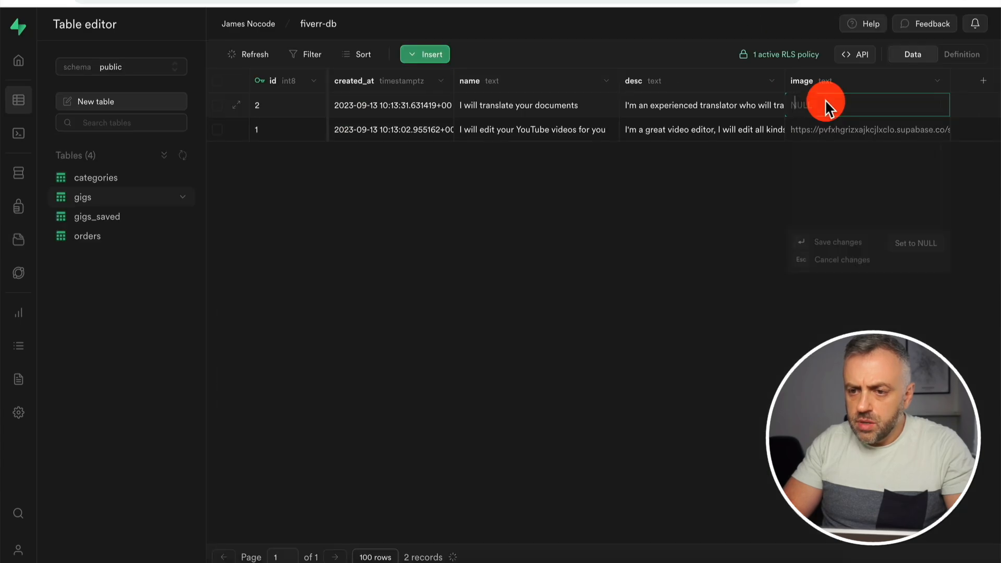
key(super+v)
key(super+Return)
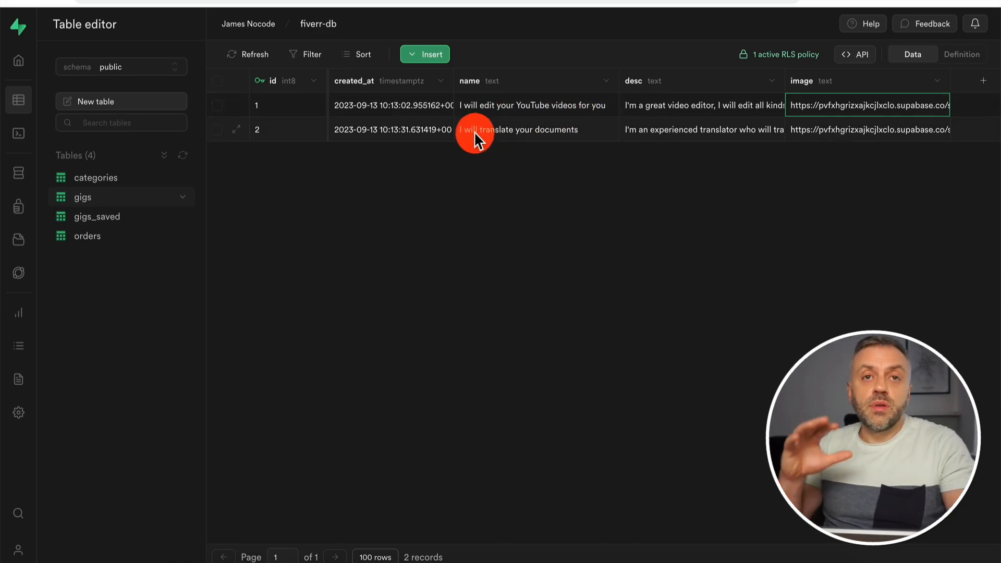
click(107, 217)
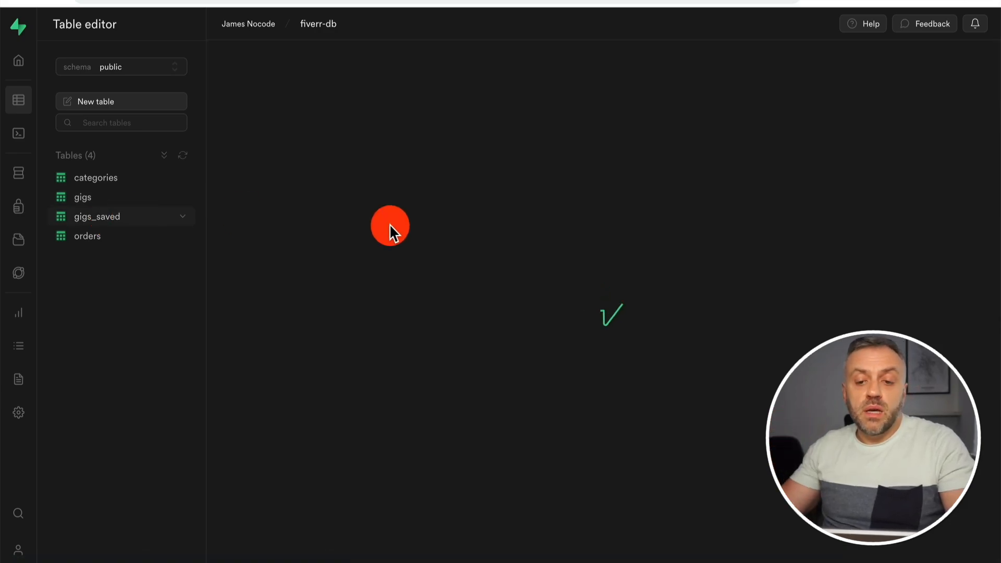
Load the 'Add view' CREATE VIEW template into a new SQL Editor query.
click(20, 135)
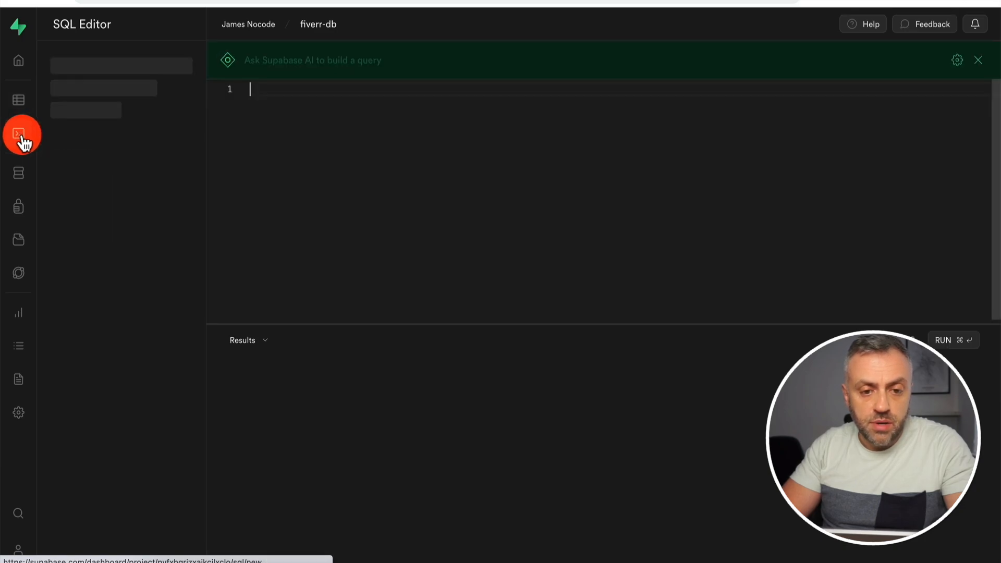
click(252, 92)
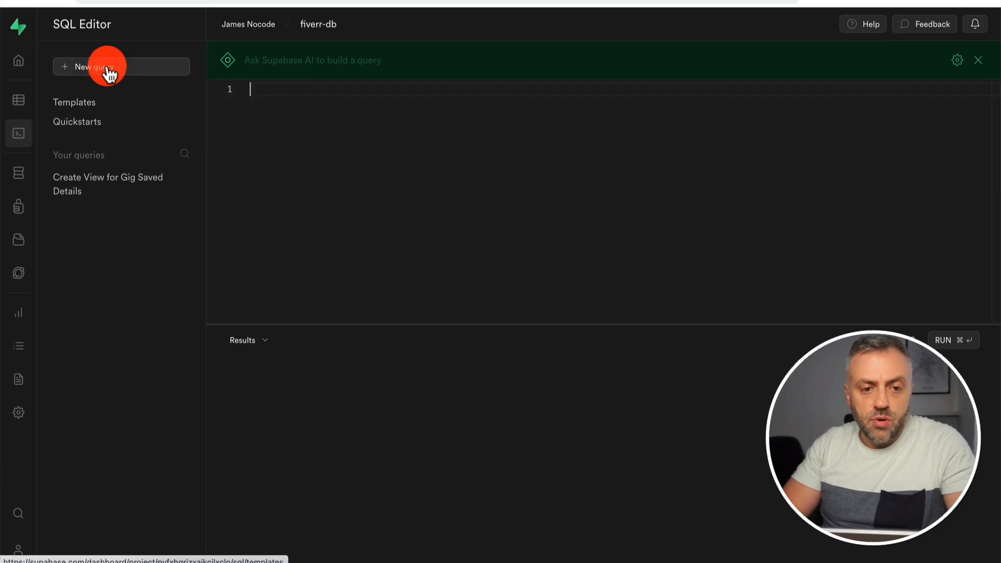
click(95, 107)
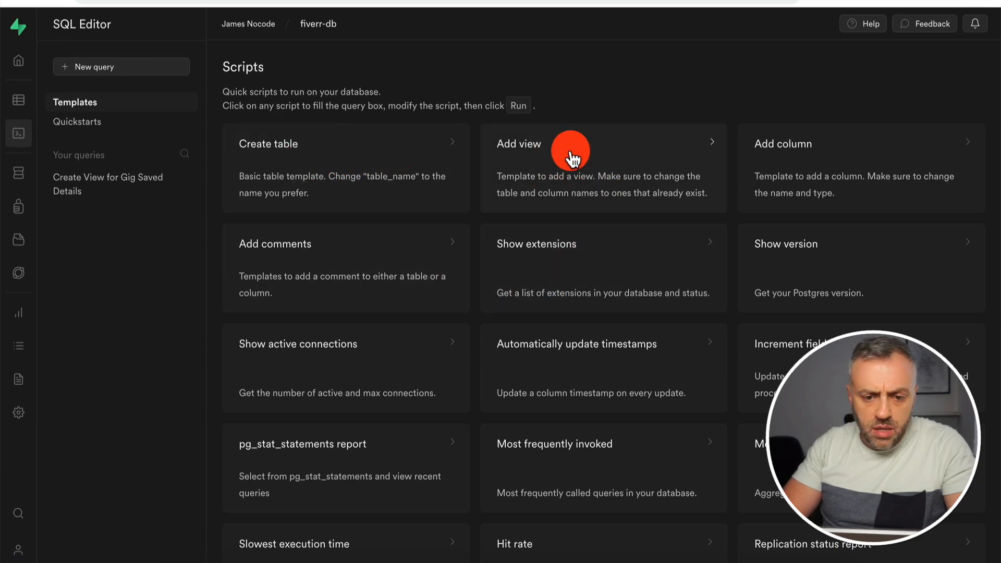
click(100, 124)
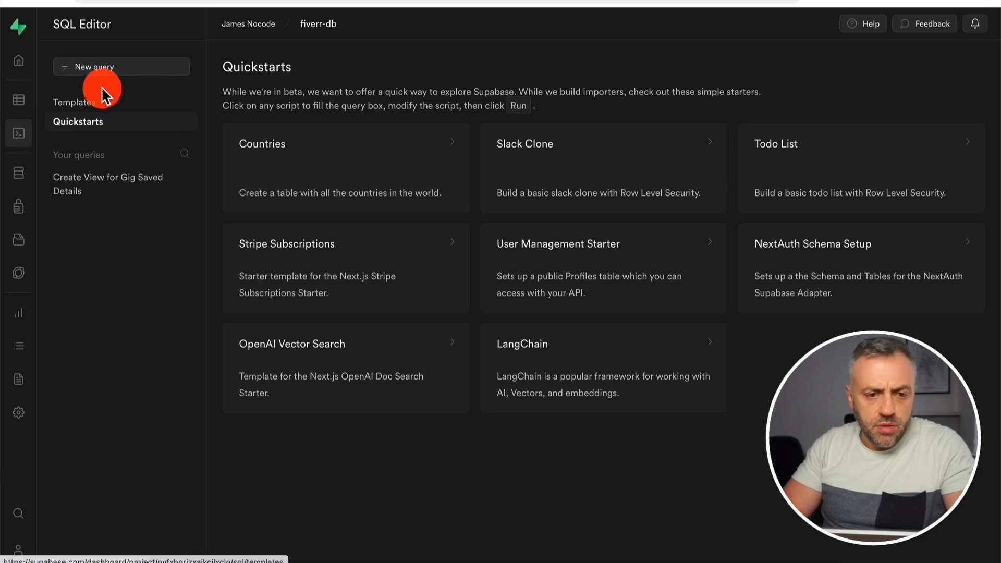
click(97, 104)
click(573, 162)
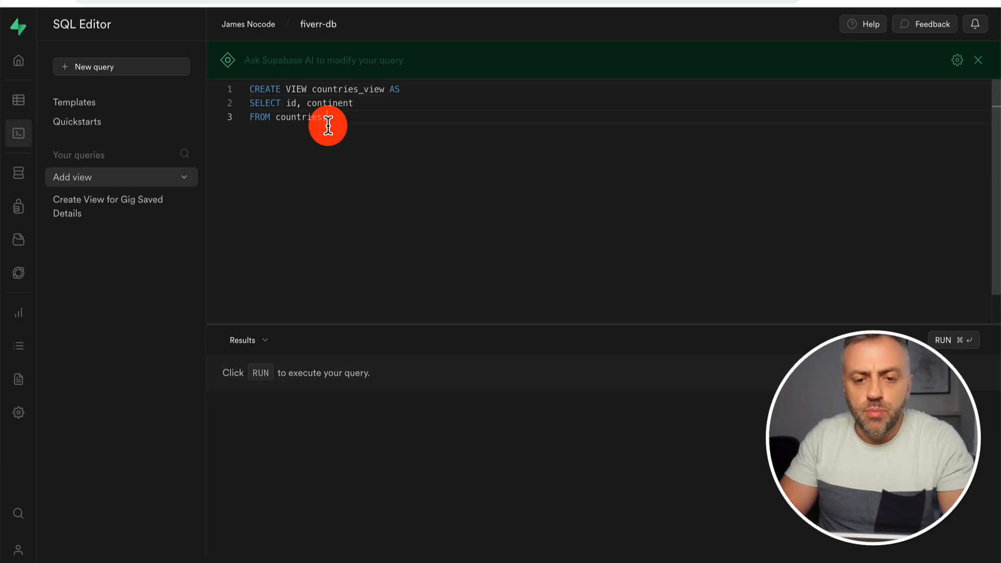
Replace the template with an AI-generated gigs_saved_view query that joins each gig's image, and run it.
key(super+a)
key(BackSpace)
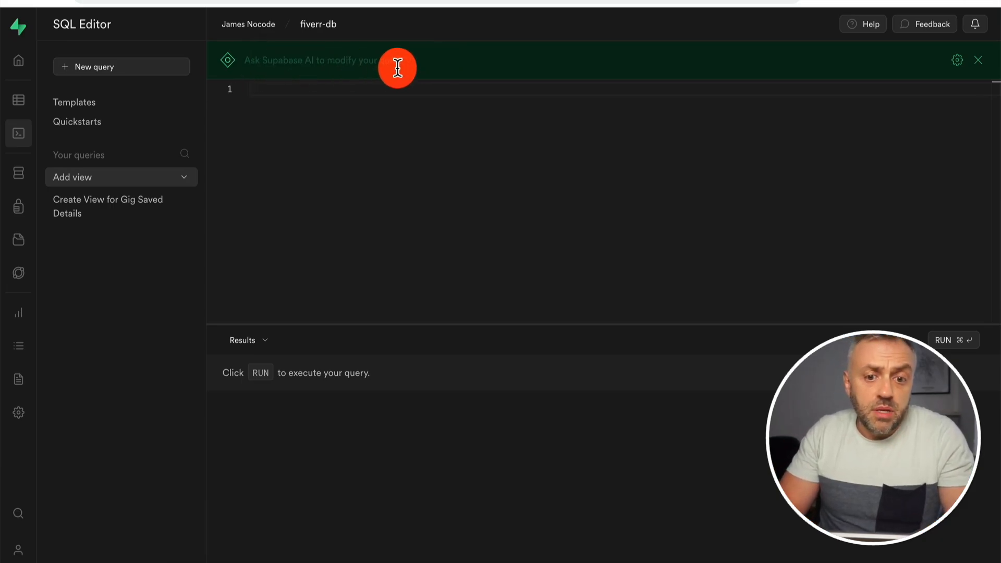
click(359, 61)
key(super+v)
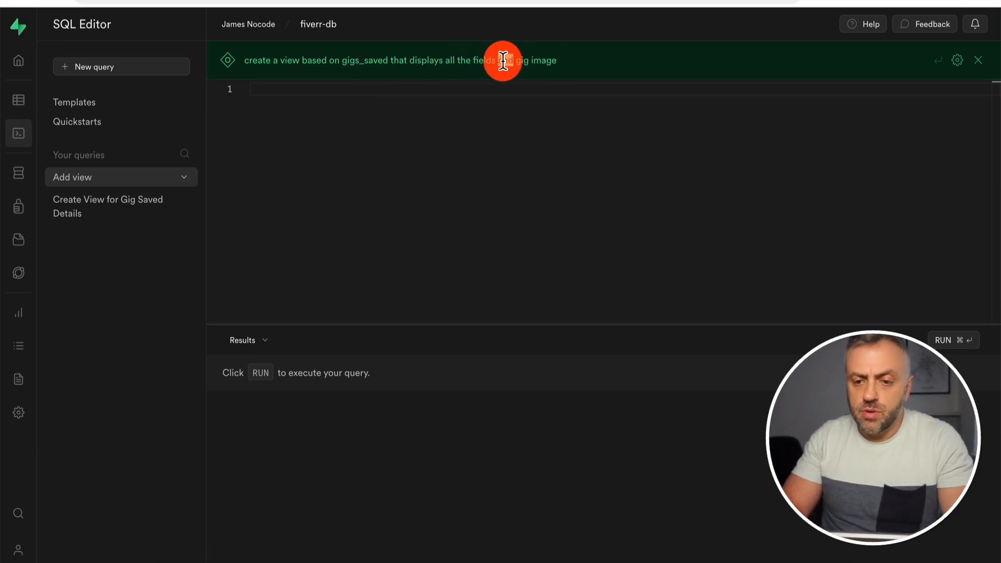
text(pl)
click(778, 63)
key(super+Return)
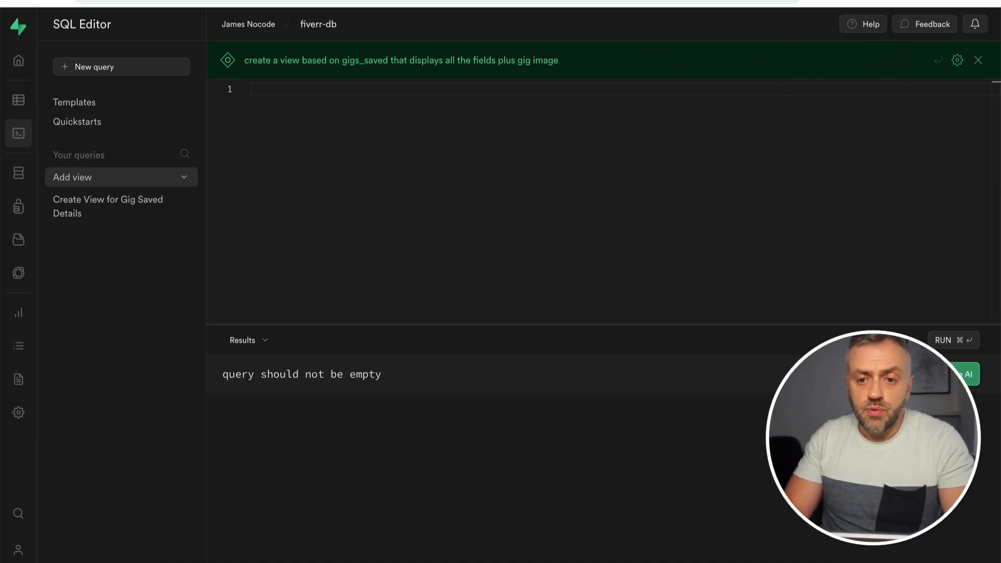
key(Return)
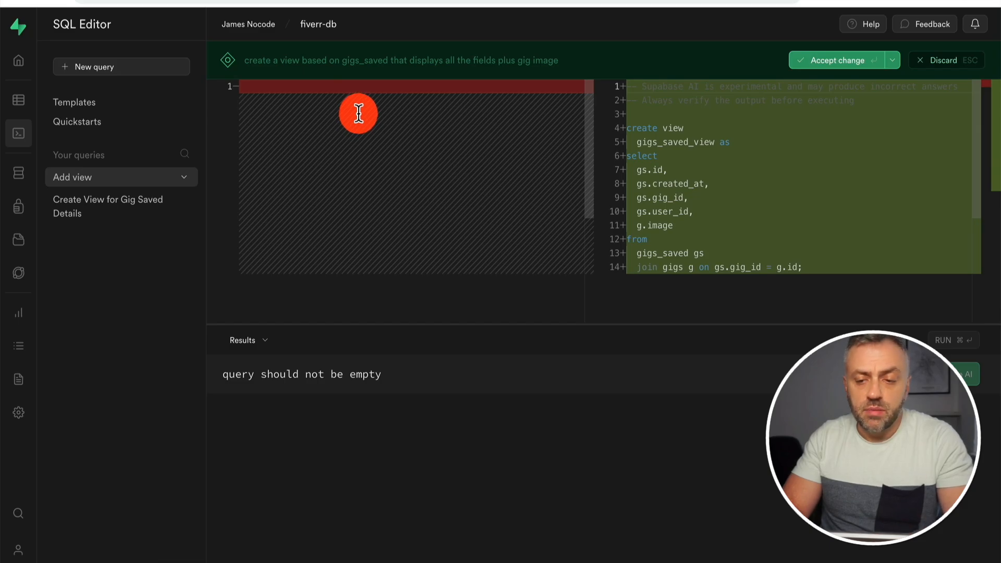
click(838, 63)
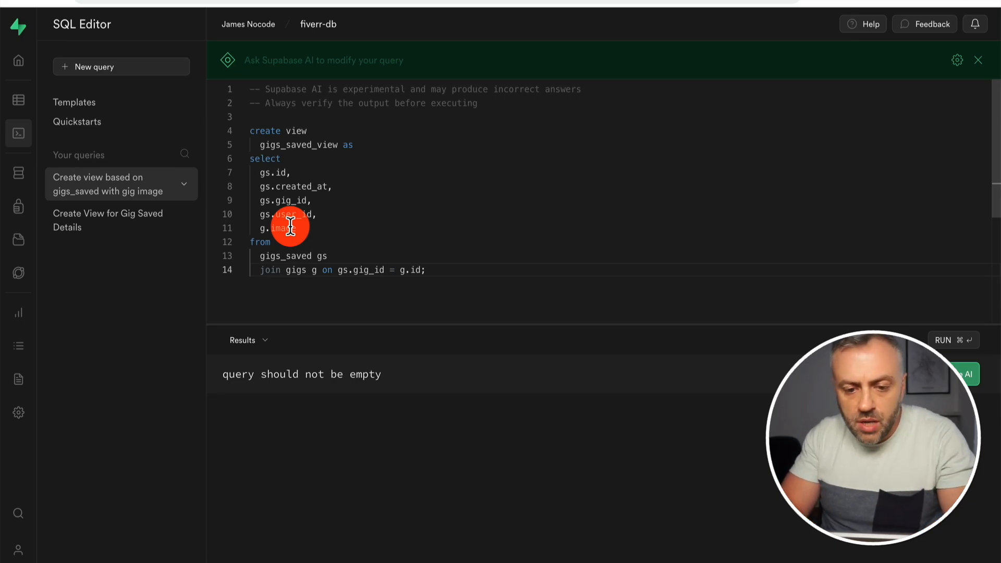
click(383, 211)
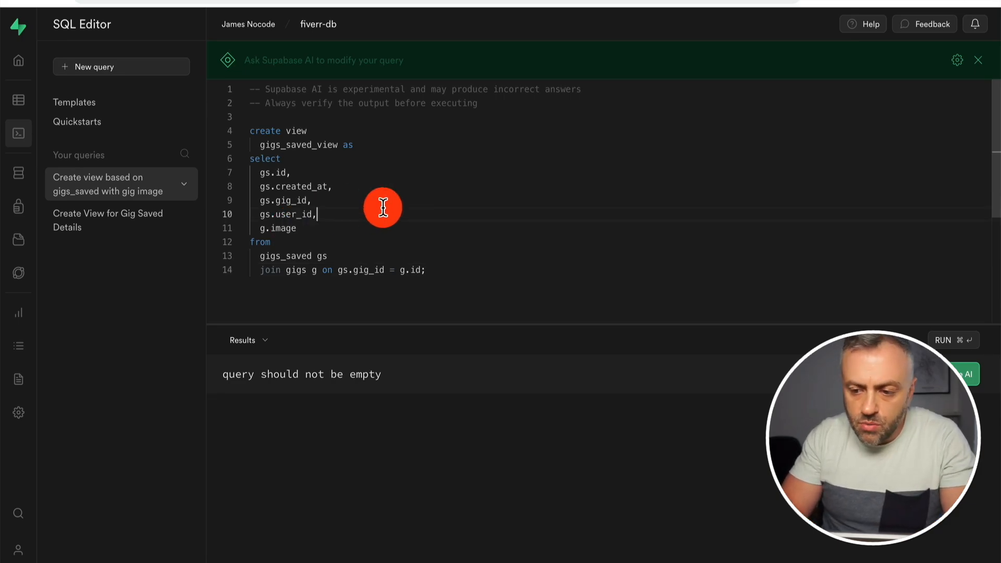
click(943, 342)
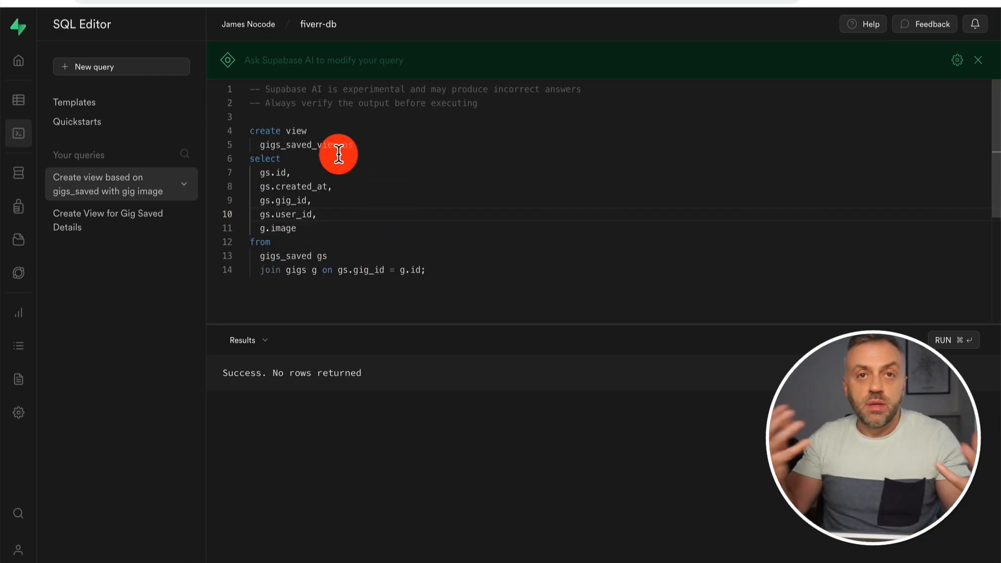
Refresh the table list and inspect gigs_saved_view's data row and SQL definition.
click(18, 99)
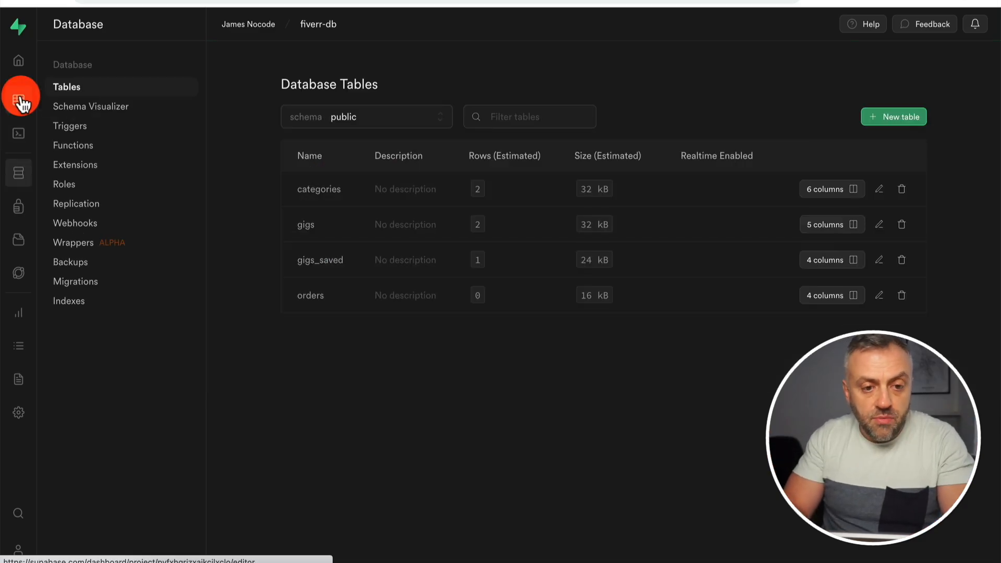
click(183, 155)
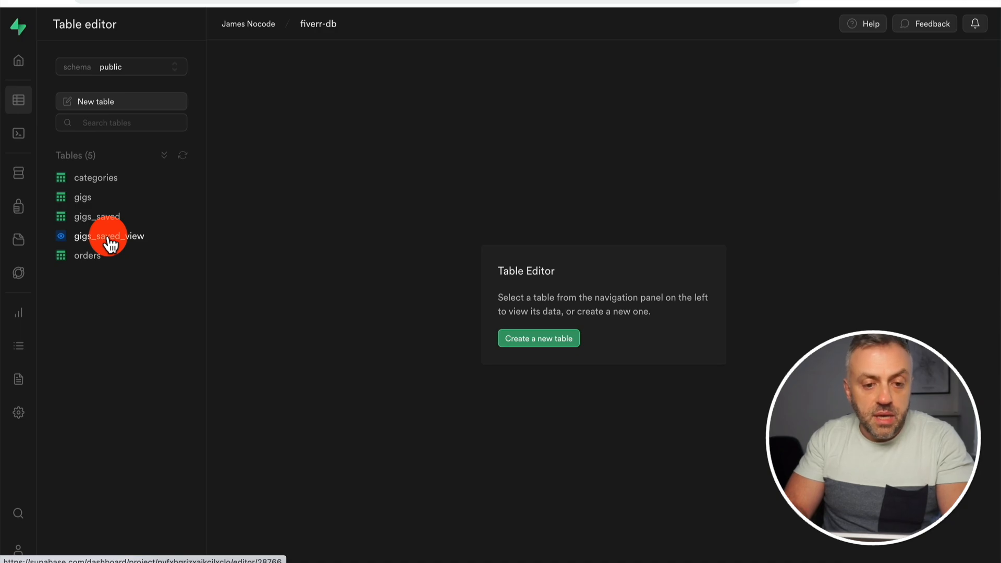
click(110, 240)
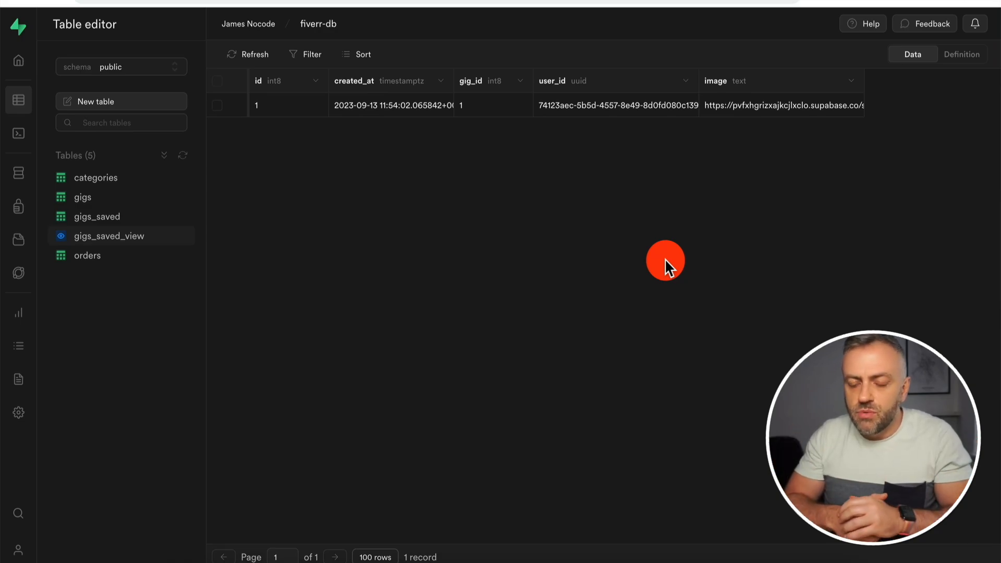
click(962, 55)
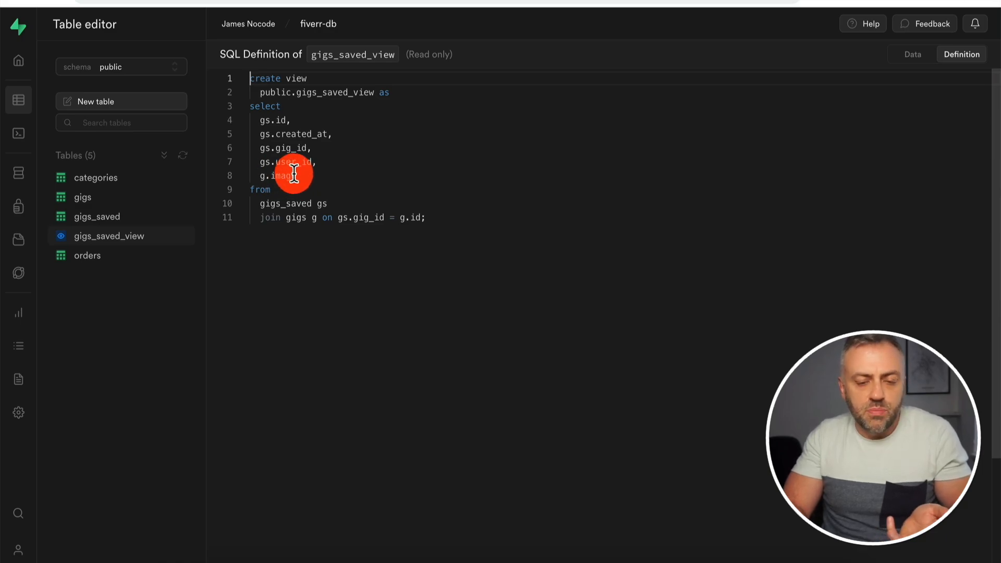
click(911, 55)
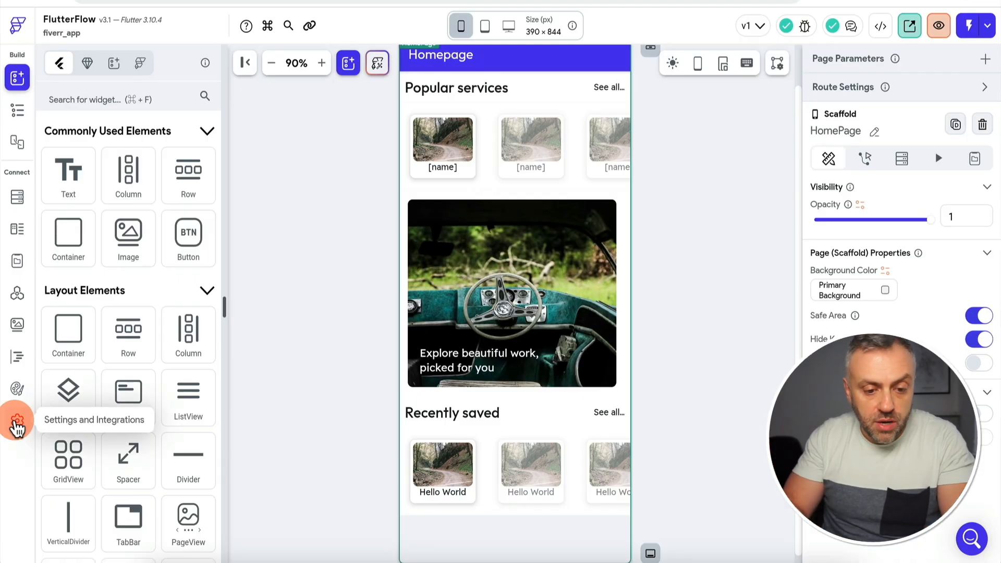
Re-fetch the Supabase schema in FlutterFlow and check gigs_saved_view's id, gig_id, user_id and image fields.
click(18, 423)
scroll(127, 290, down, 3)
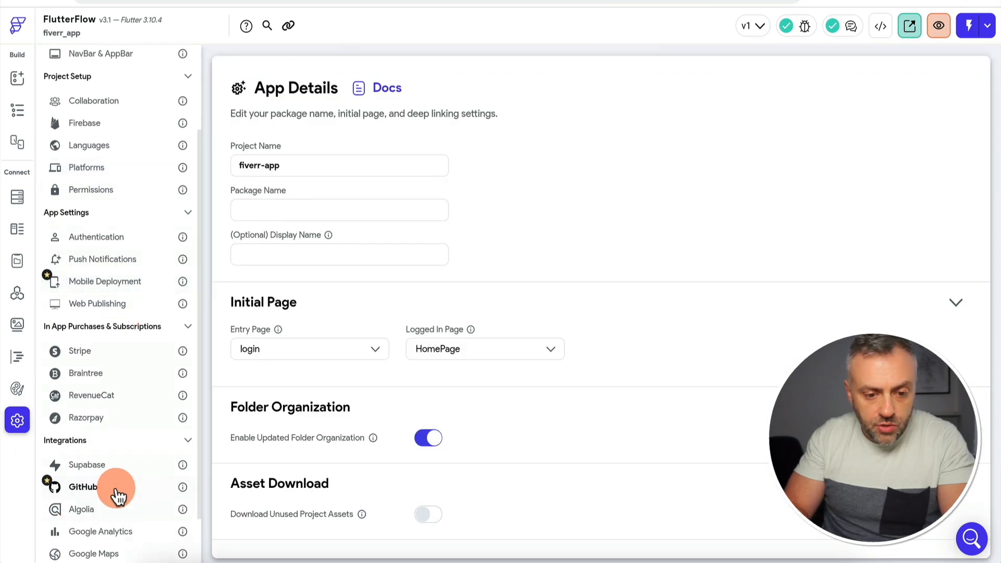
click(127, 472)
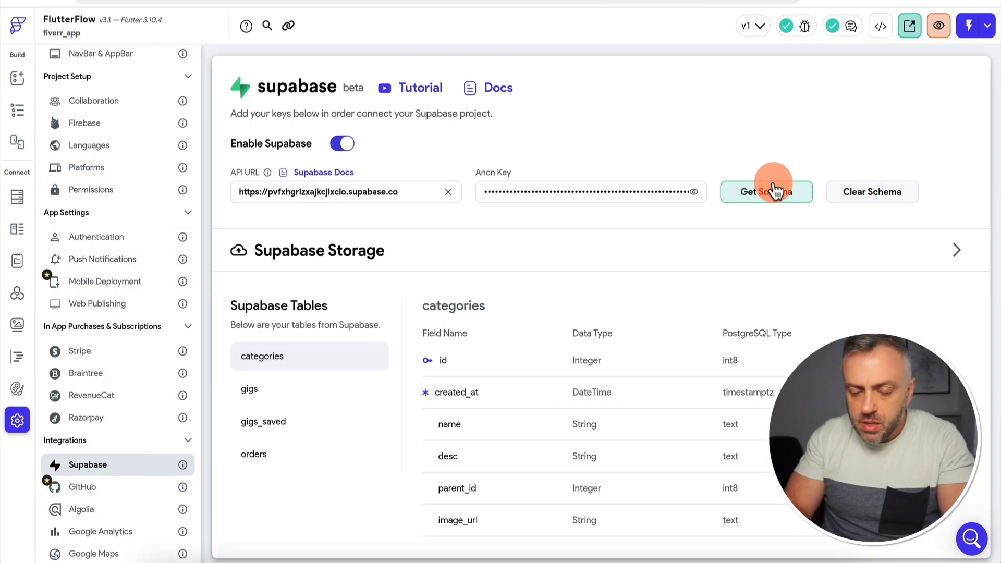
click(770, 191)
click(598, 340)
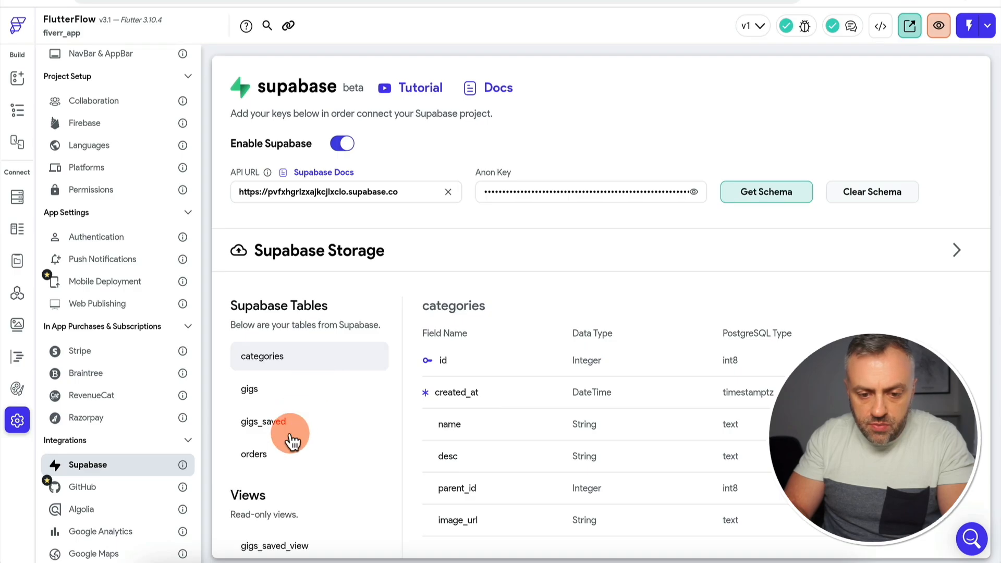
scroll(295, 464, down, 1)
click(300, 521)
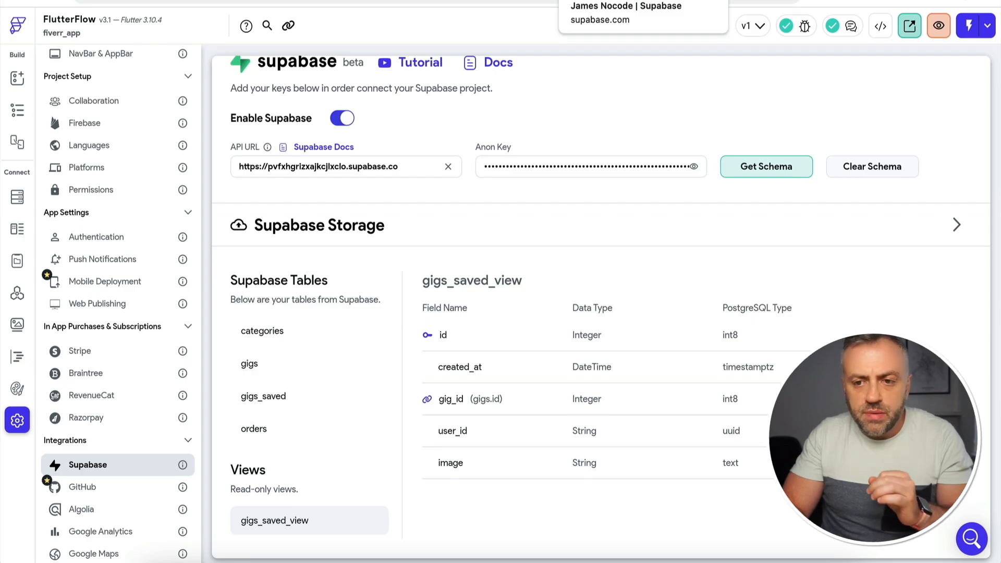
Add g.name to the saved view query and try running it as gigs_saved_view2.
click(599, 1)
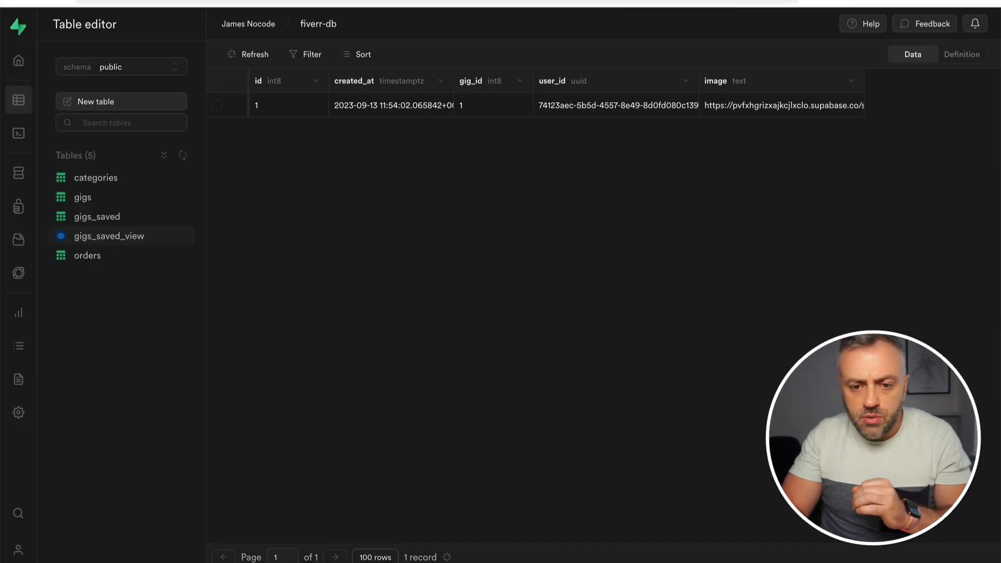
click(23, 140)
click(107, 197)
click(319, 228)
key(Return)
text(g.name)
key(Escape)
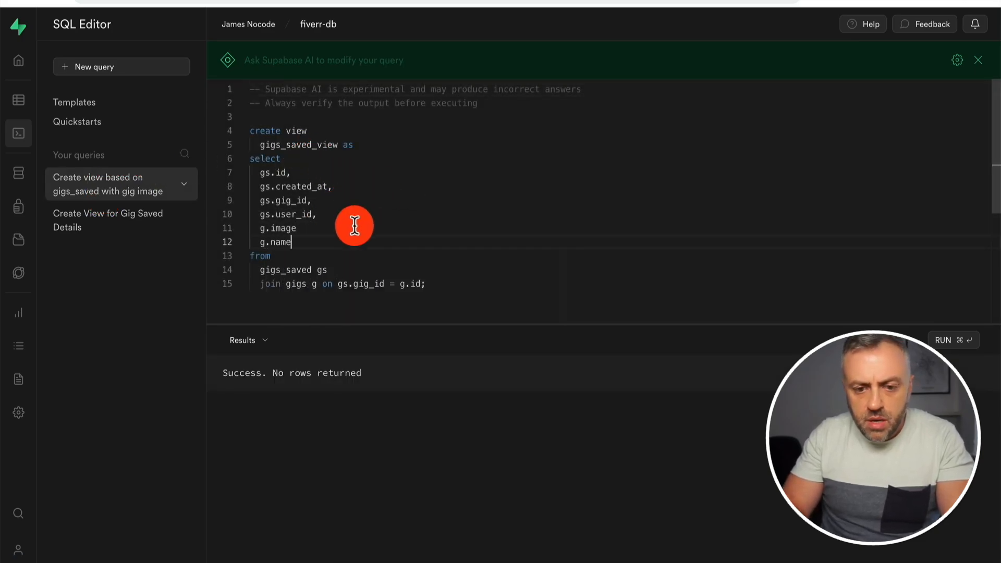
text(,)
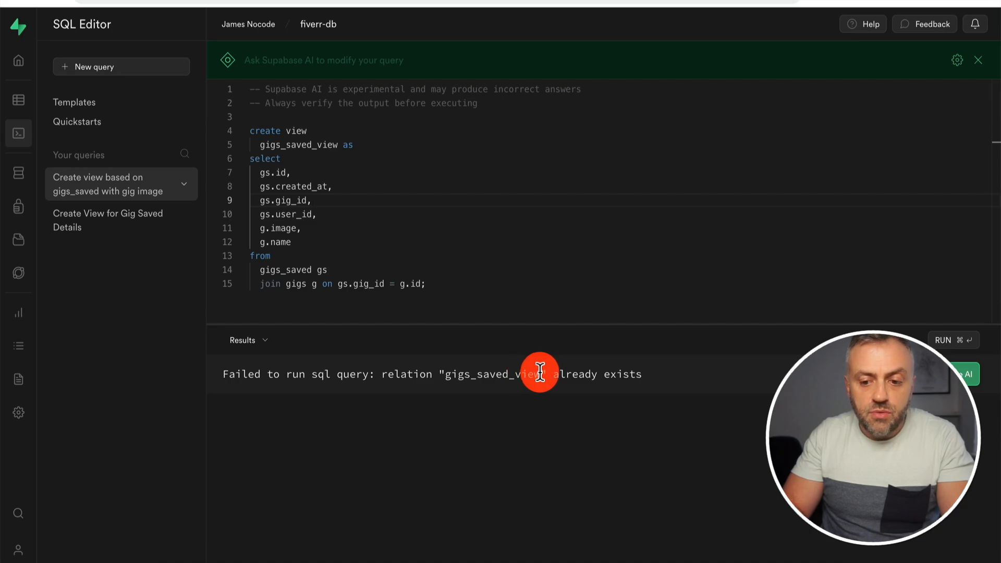
click(337, 145)
text(2)
key(super+Return)
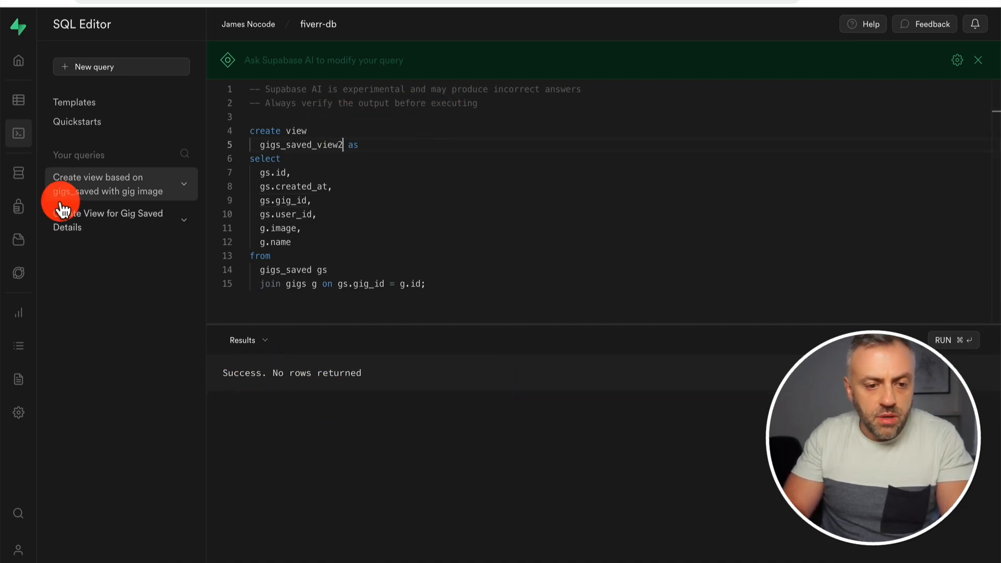
click(18, 174)
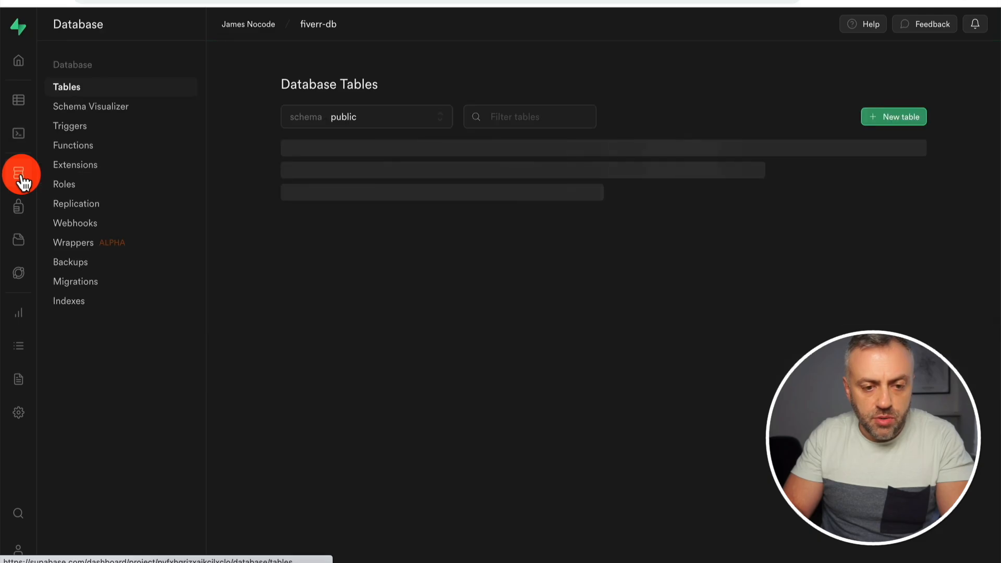
click(20, 101)
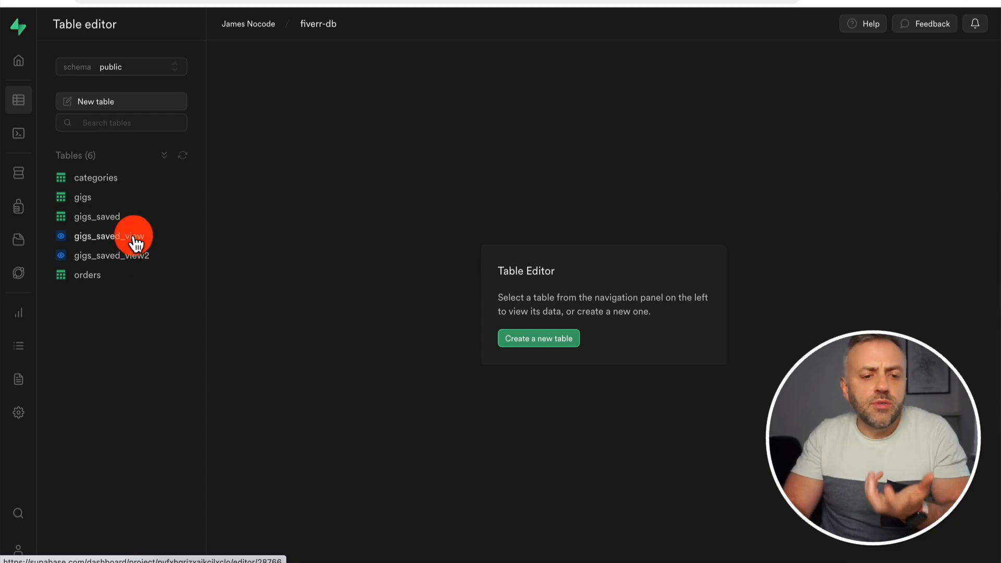
Put 'DROP VIEW gigs_saved_view;' above the query and run it, confirming the destructive operation.
click(18, 134)
text(DROP VIEW view_name;)
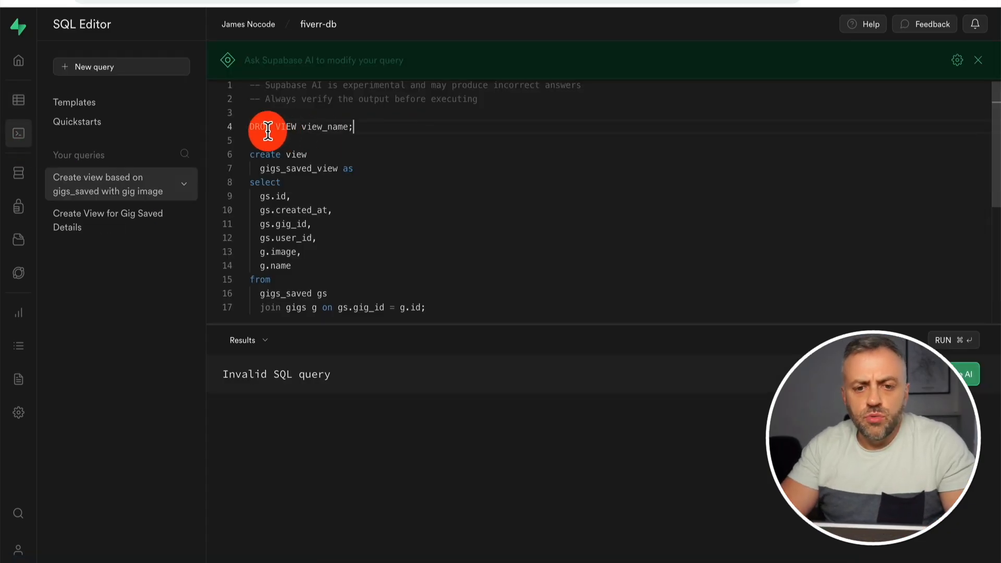
double_click(337, 126)
text(vgig)
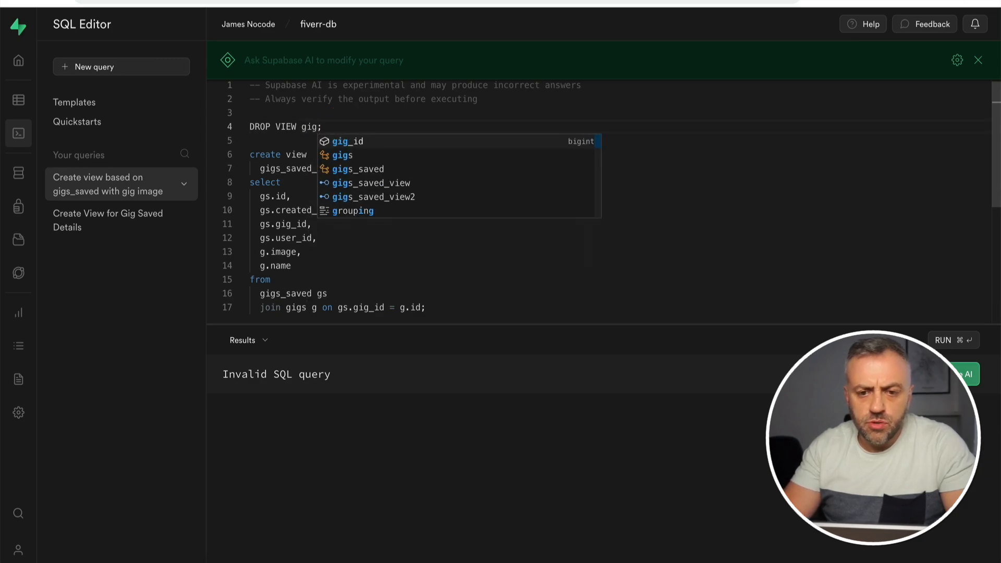
key(Return)
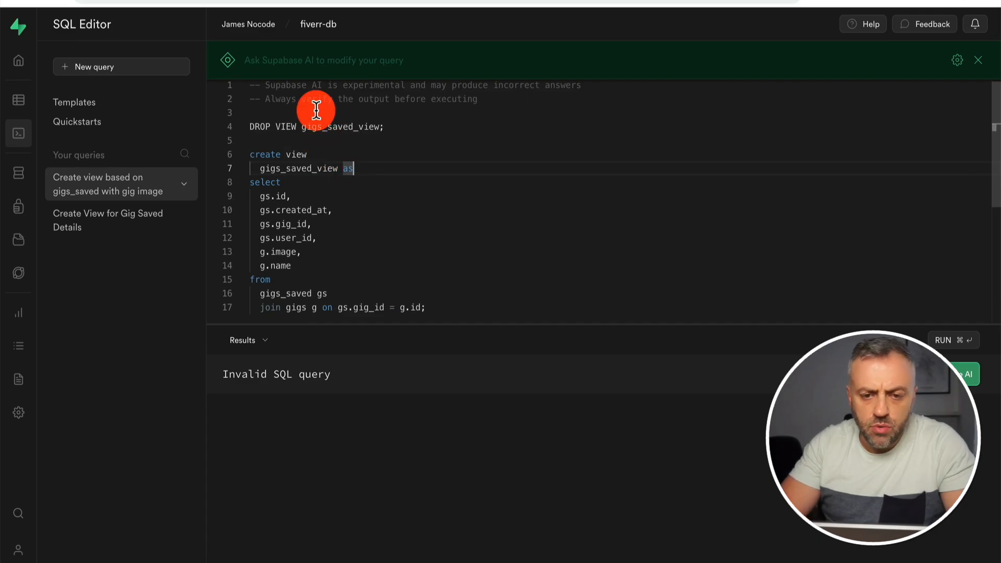
click(409, 186)
key(super+Return)
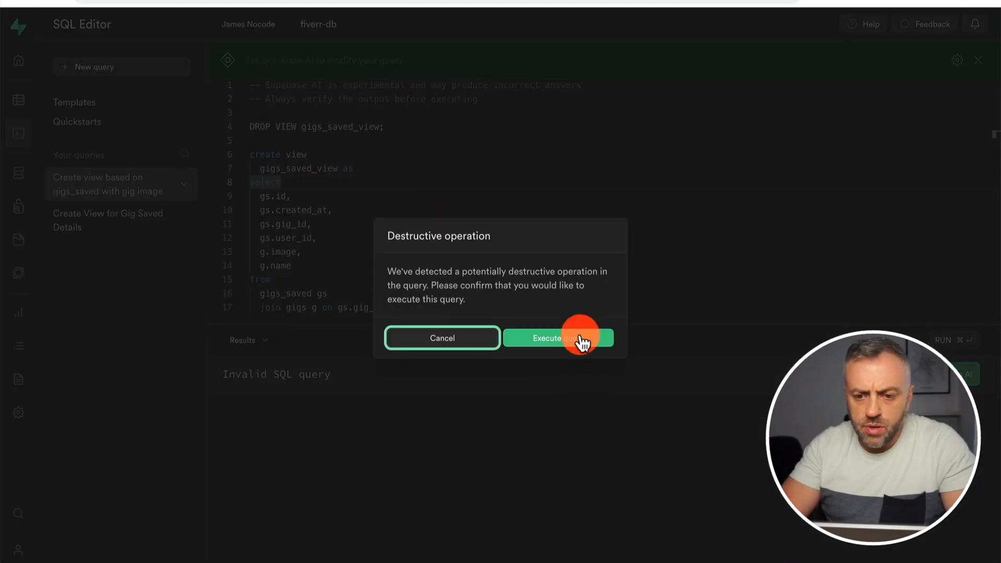
click(581, 338)
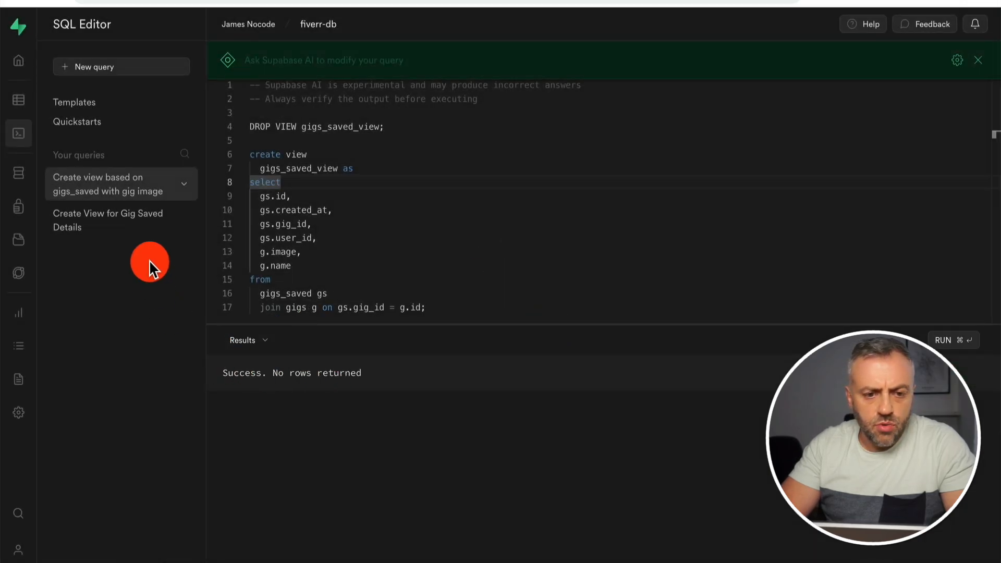
Open gigs_saved_view's rows and scroll across to its image link and name columns.
click(23, 106)
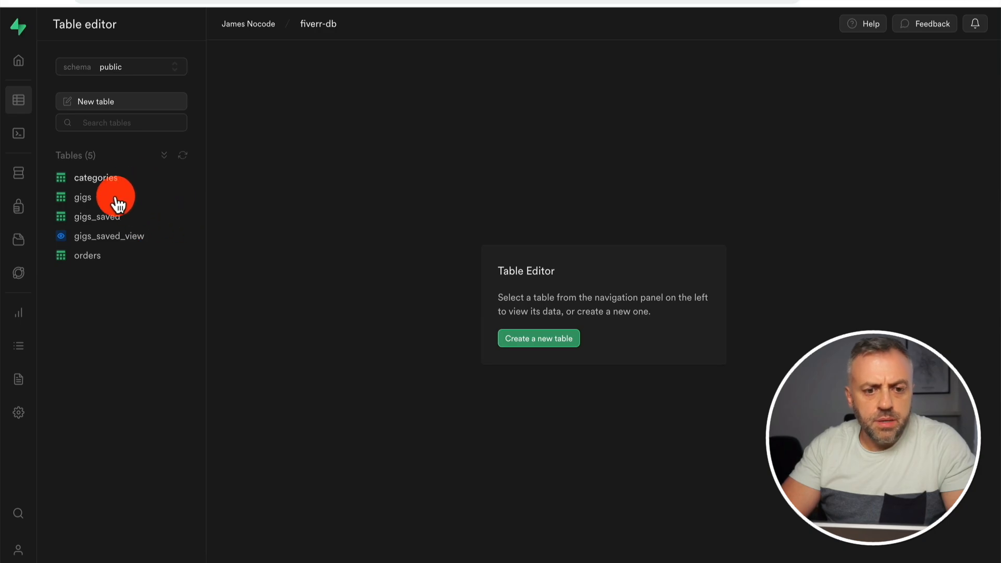
click(134, 240)
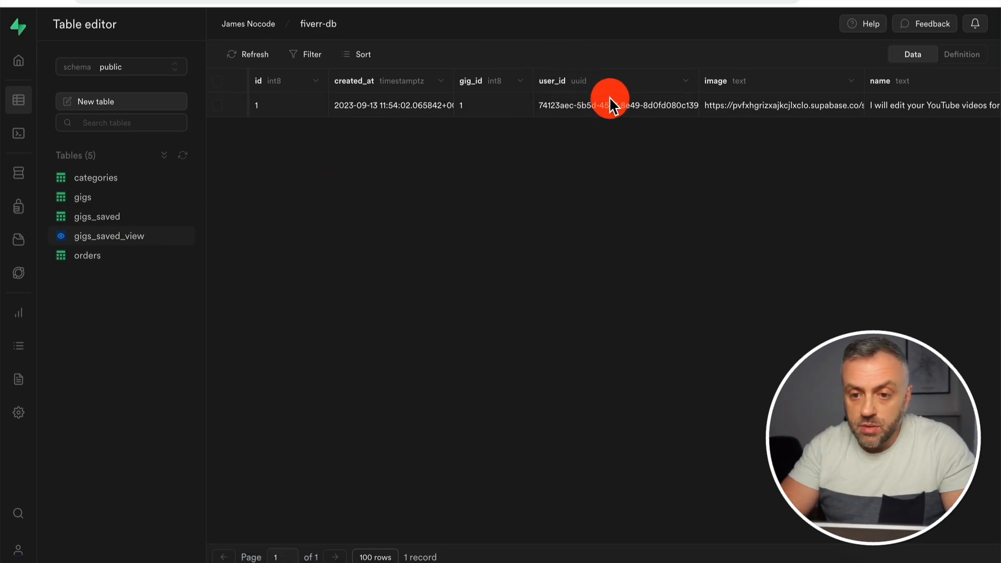
scroll(659, 107, right, 2)
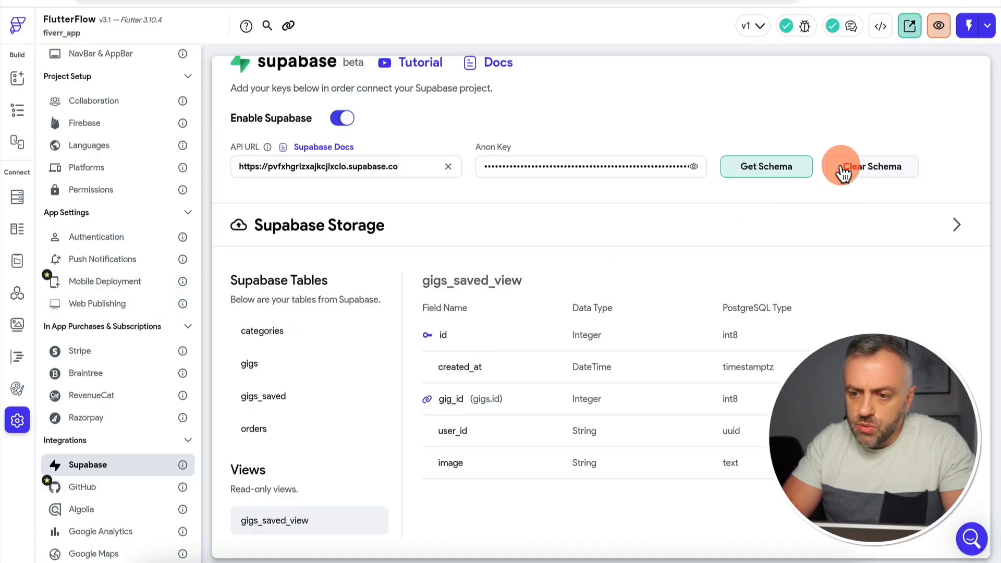
Re-import the Supabase schema and switch the Recently saved list's query to gigs_saved_view.
click(766, 174)
click(603, 327)
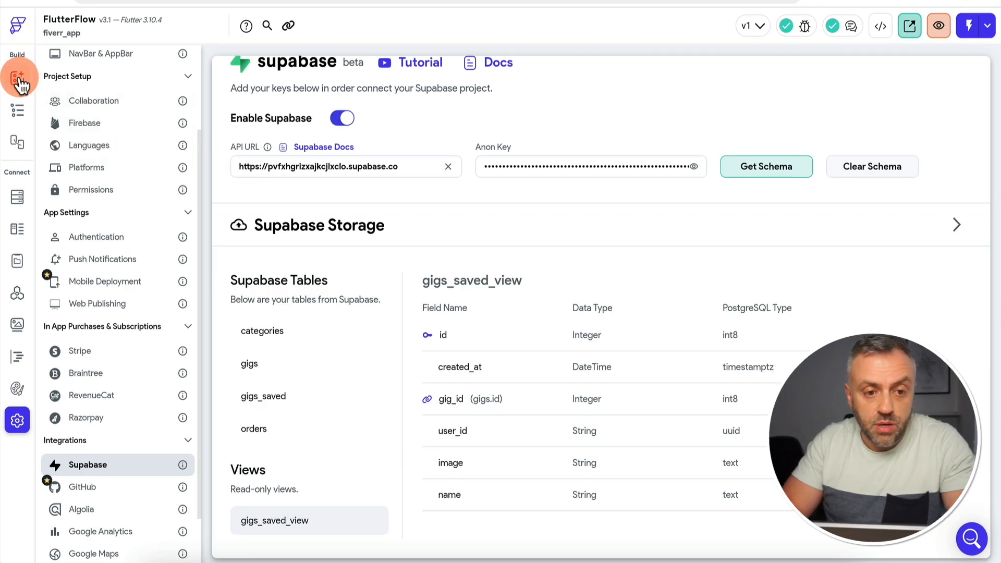
click(17, 78)
click(425, 485)
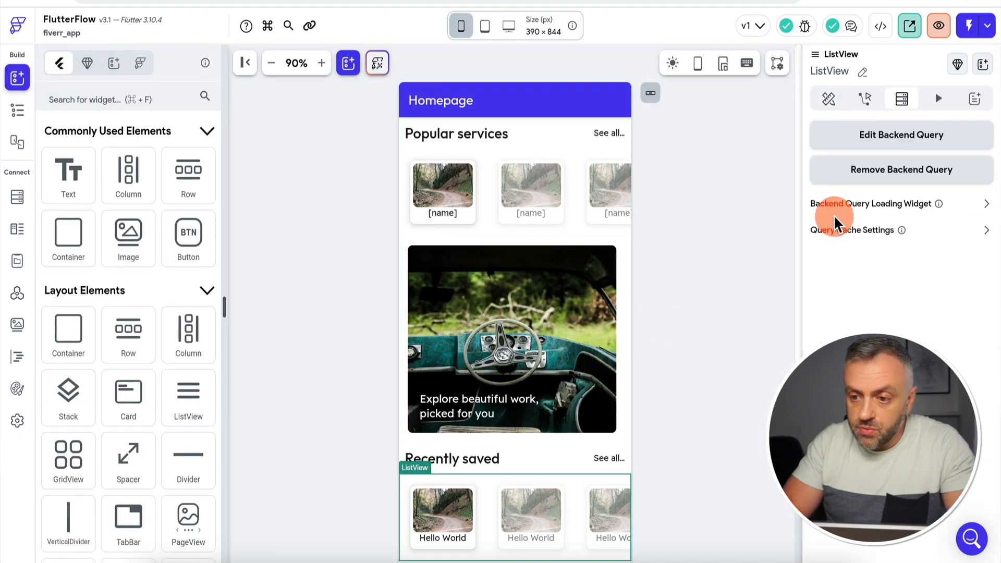
click(911, 142)
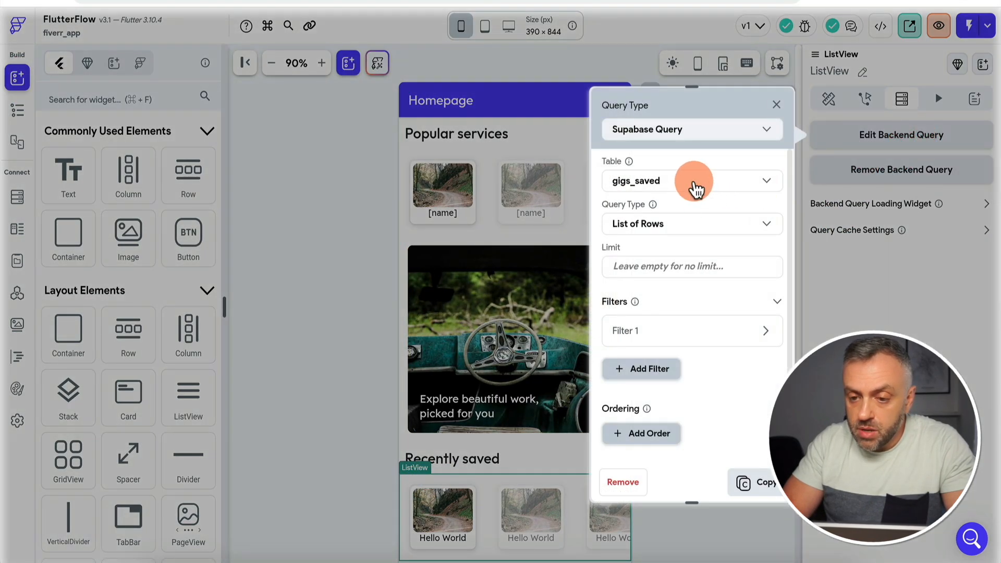
click(694, 190)
click(674, 221)
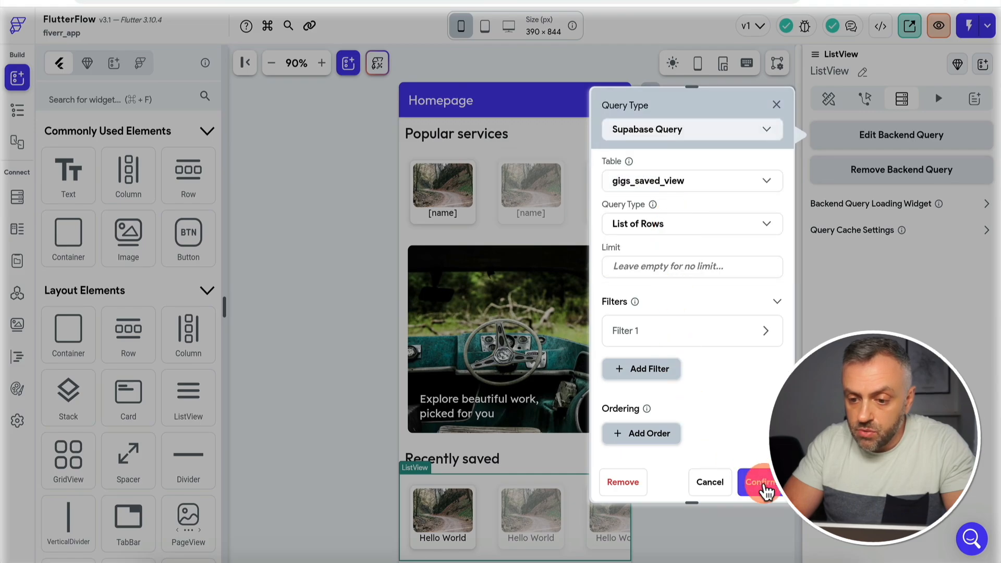
click(757, 481)
Review the list's backend query, including its Filter 1 settings.
click(889, 142)
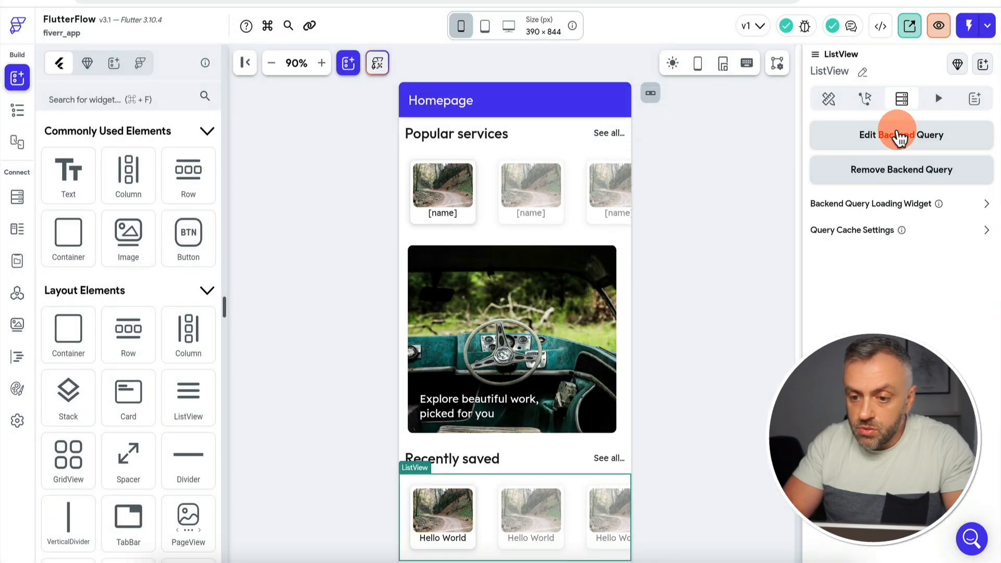
scroll(670, 282, down, 1)
click(656, 319)
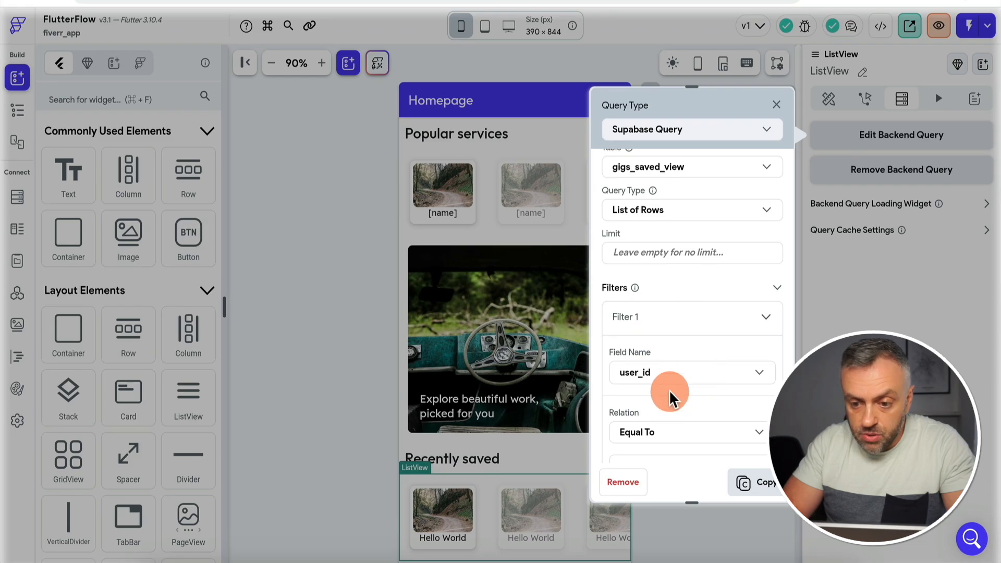
scroll(672, 375, down, 3)
click(440, 518)
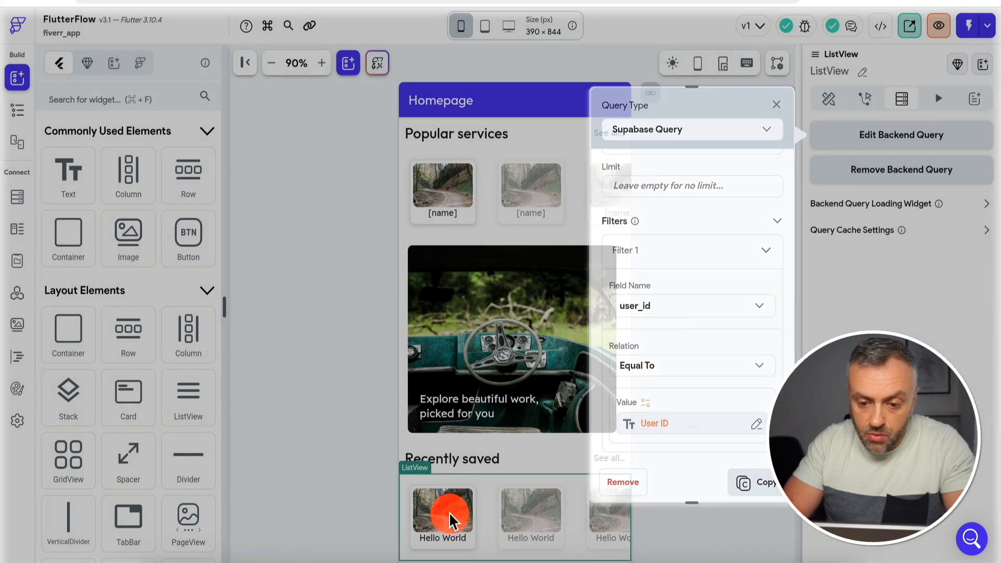
Bind the first Recently saved image's path to the image field.
click(457, 526)
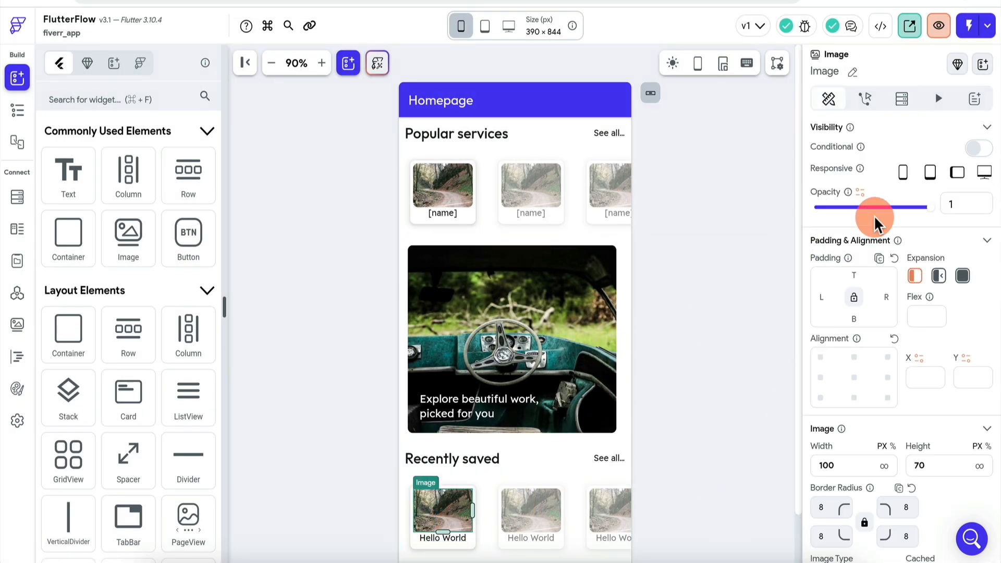
scroll(847, 322, down, 3)
scroll(847, 322, down, 1)
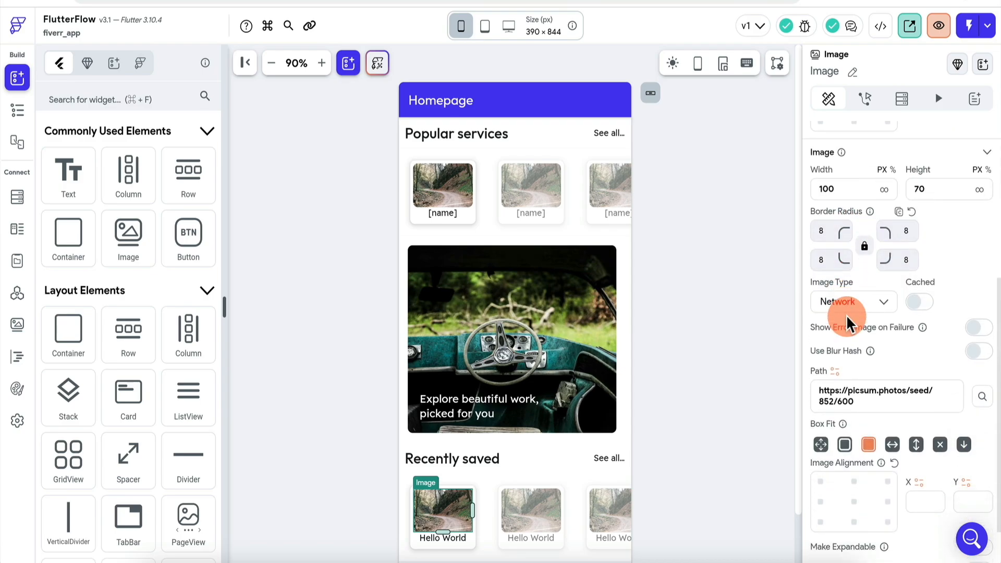
click(836, 371)
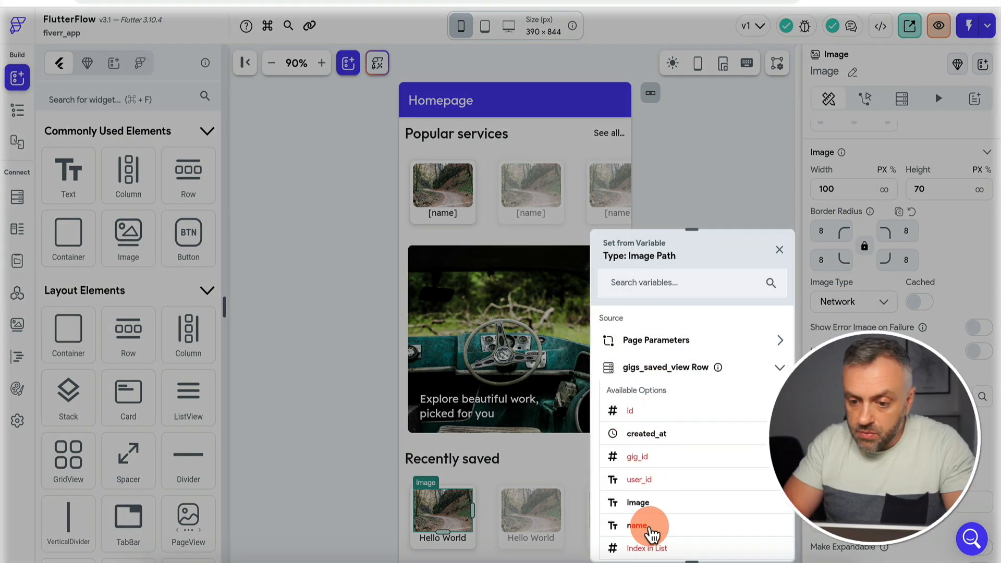
click(659, 503)
Bind the Hello World caption text to the gigs_saved_view name field.
click(451, 537)
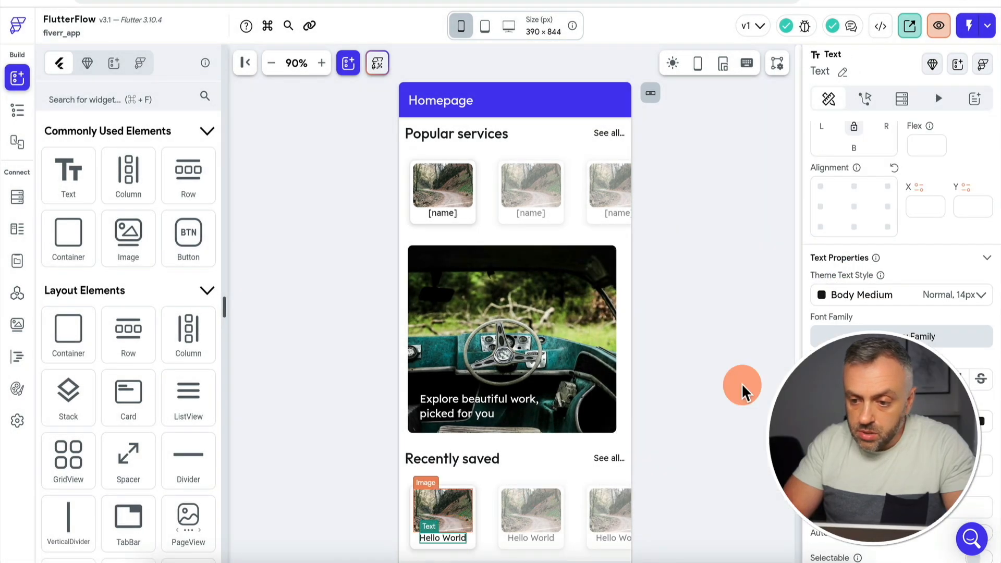
scroll(892, 179, up, 5)
click(833, 182)
click(658, 294)
click(640, 451)
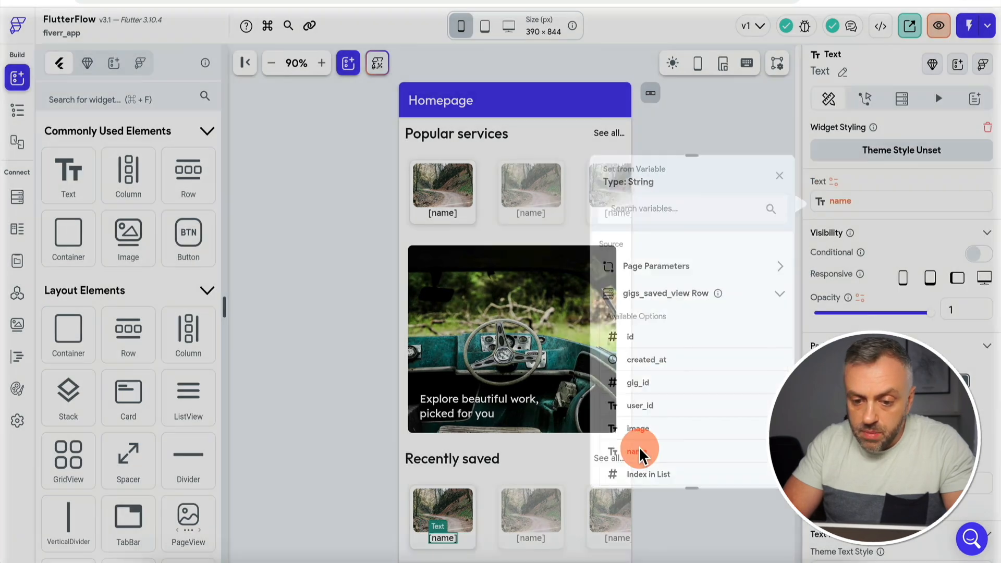
click(686, 246)
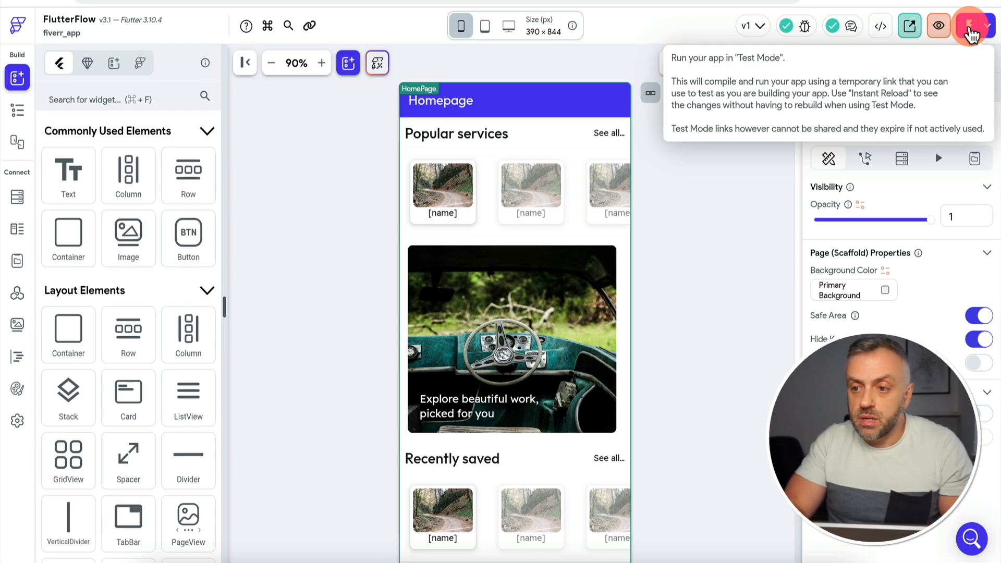
Run the app in Test Mode and scroll down to the Recently saved section.
click(970, 34)
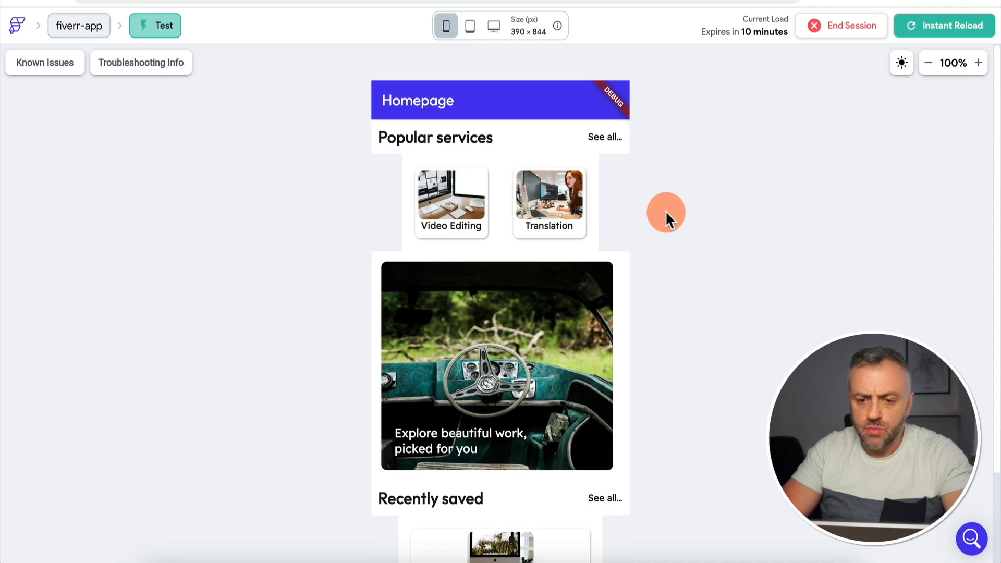
scroll(665, 211, down, 3)
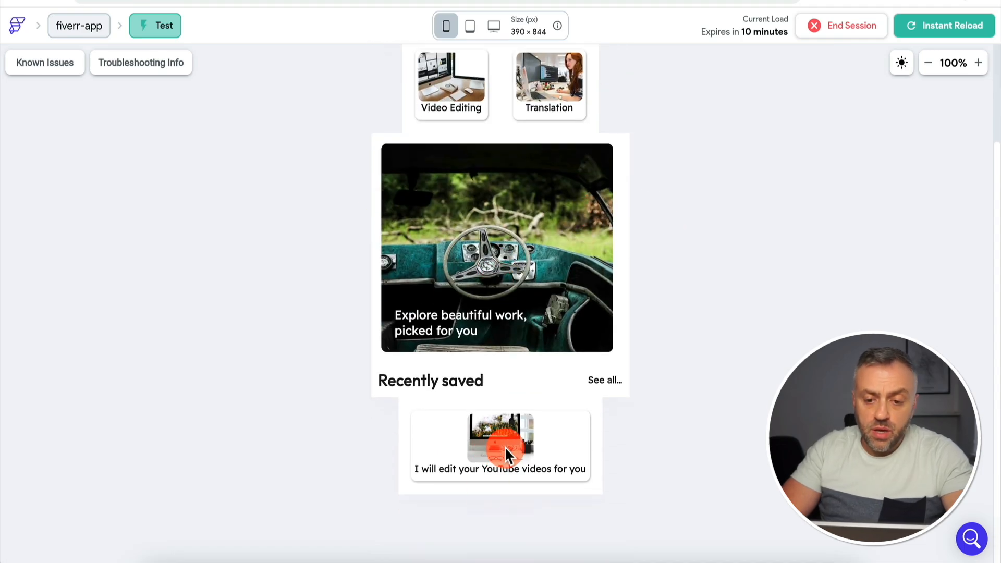